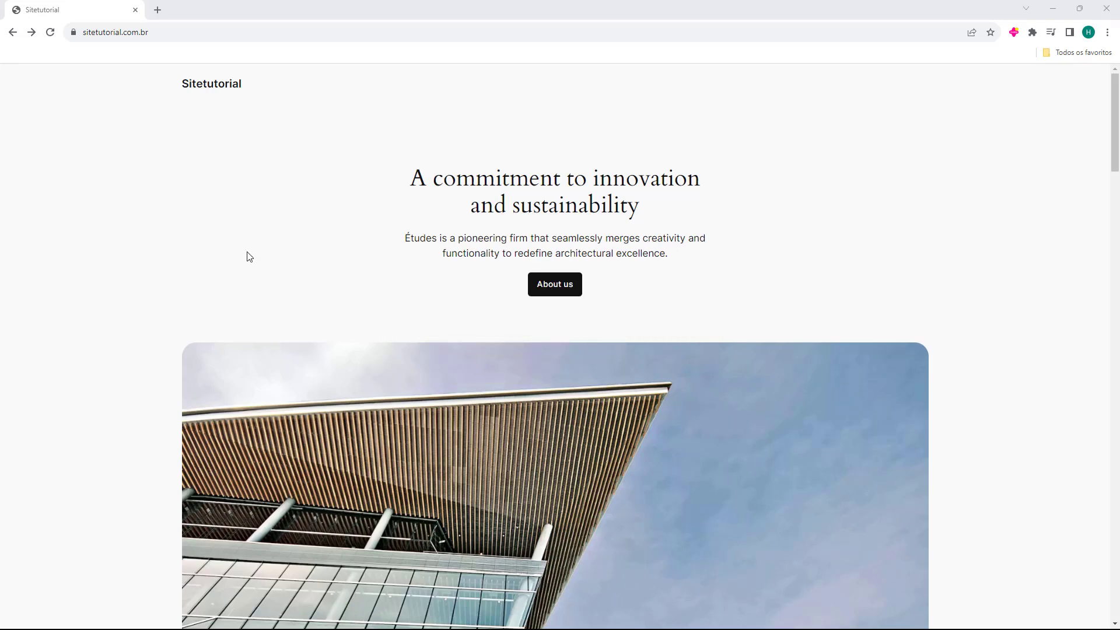
Go to the site's /wp-admin login page
{"action": "scroll", "coordinate": [773, 355], "scroll_direction": "down", "scroll_amount": 15}
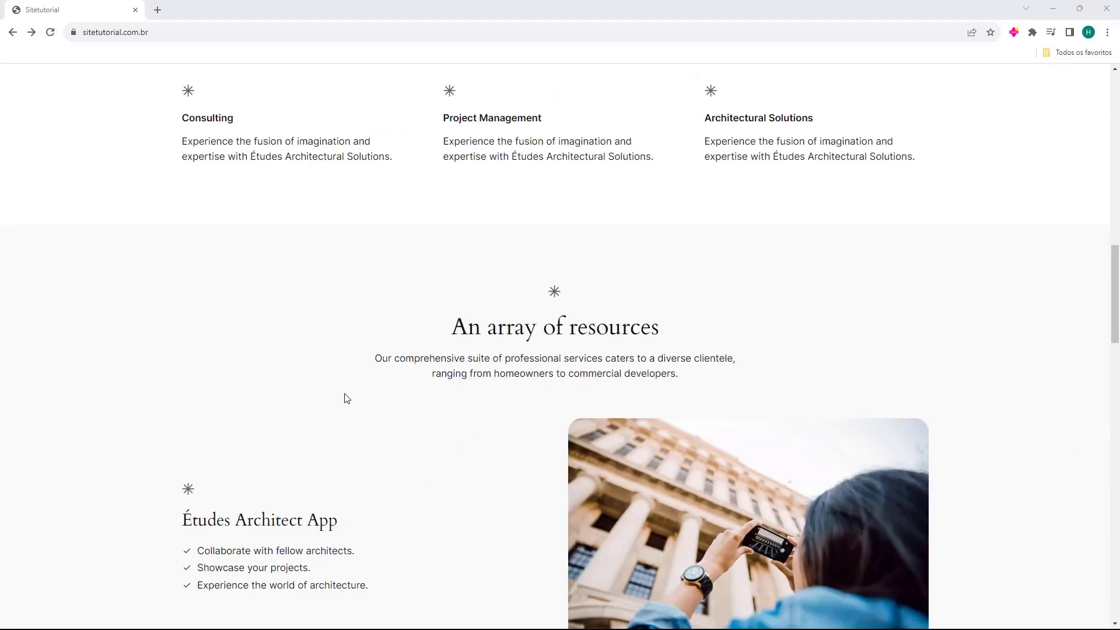
{"action": "scroll", "coordinate": [326, 368], "scroll_direction": "up", "scroll_amount": 20}
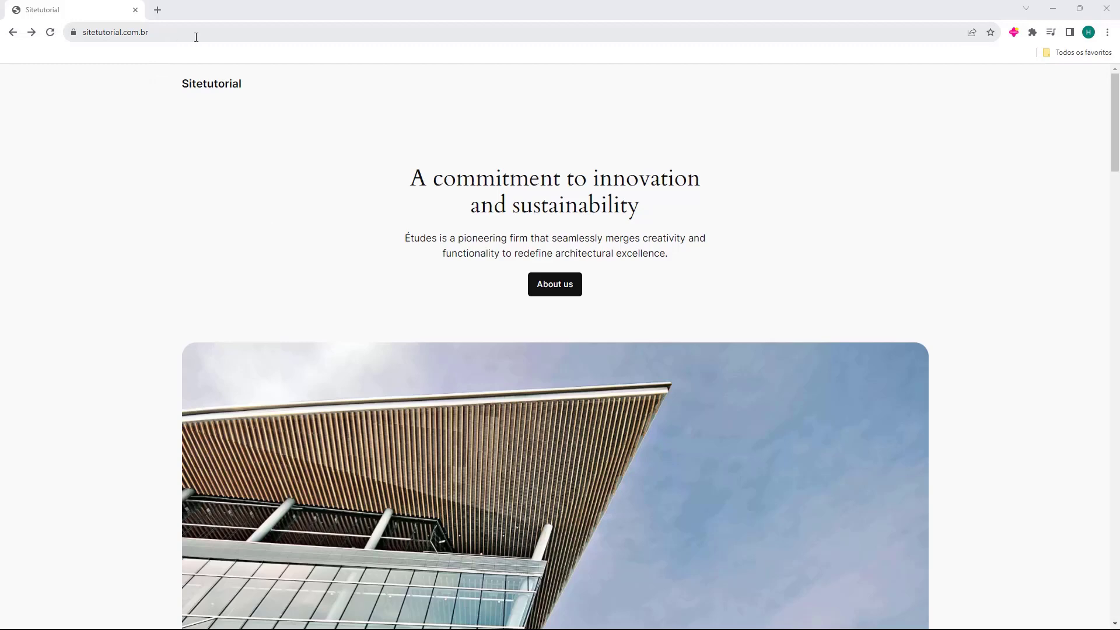
{"action": "left_click", "coordinate": [237, 36]}
{"action": "type", "text": "//"}
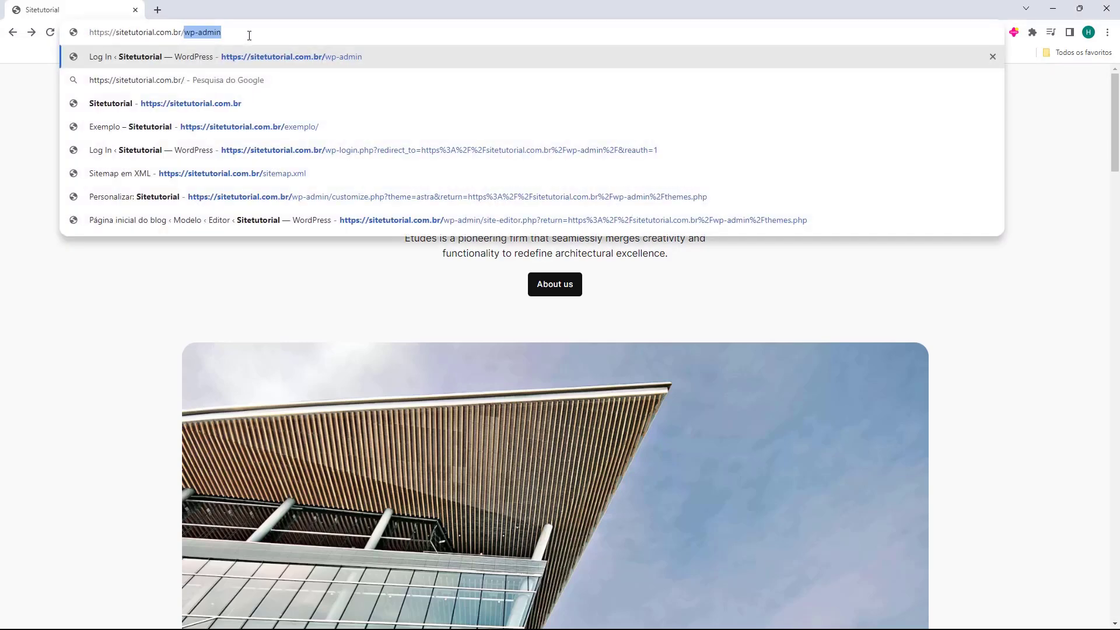
{"action": "key", "text": "Right"}
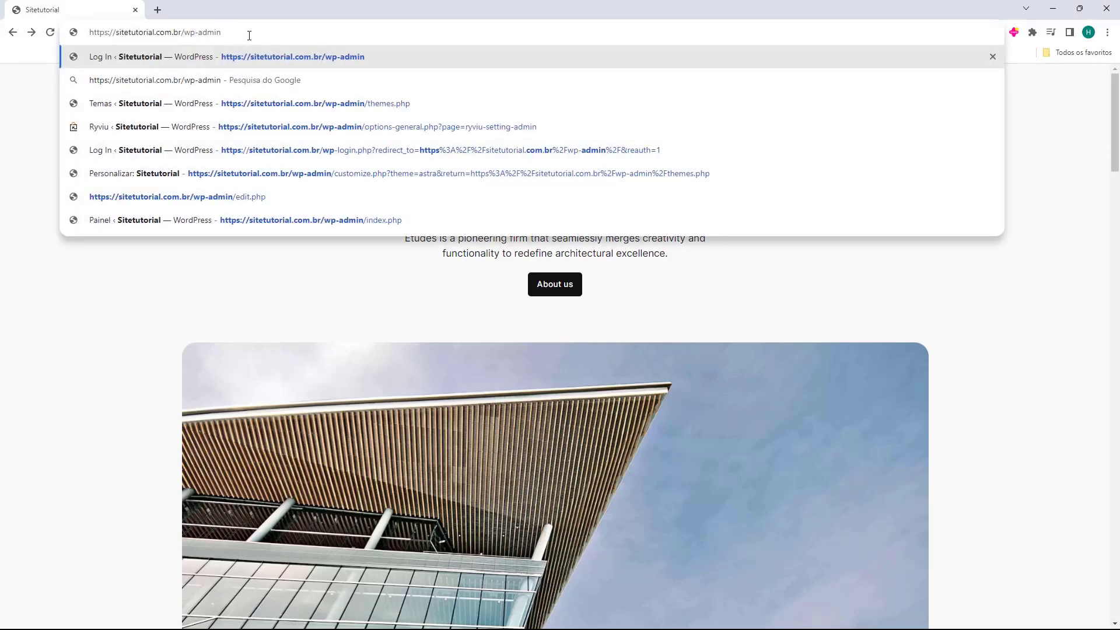
{"action": "key", "text": "Return"}
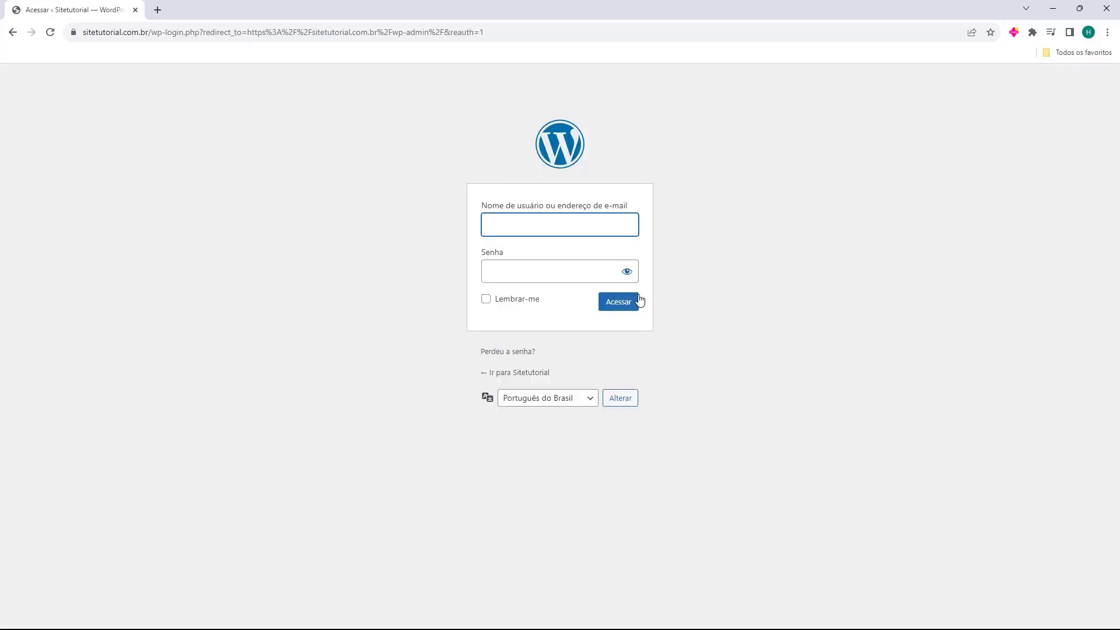
Sign in with the admin username and password
{"action": "type", "text": "fer"}
{"action": "type", "text": "nando"}
{"action": "key", "text": "Tab"}
{"action": "type", "text": "**********"}
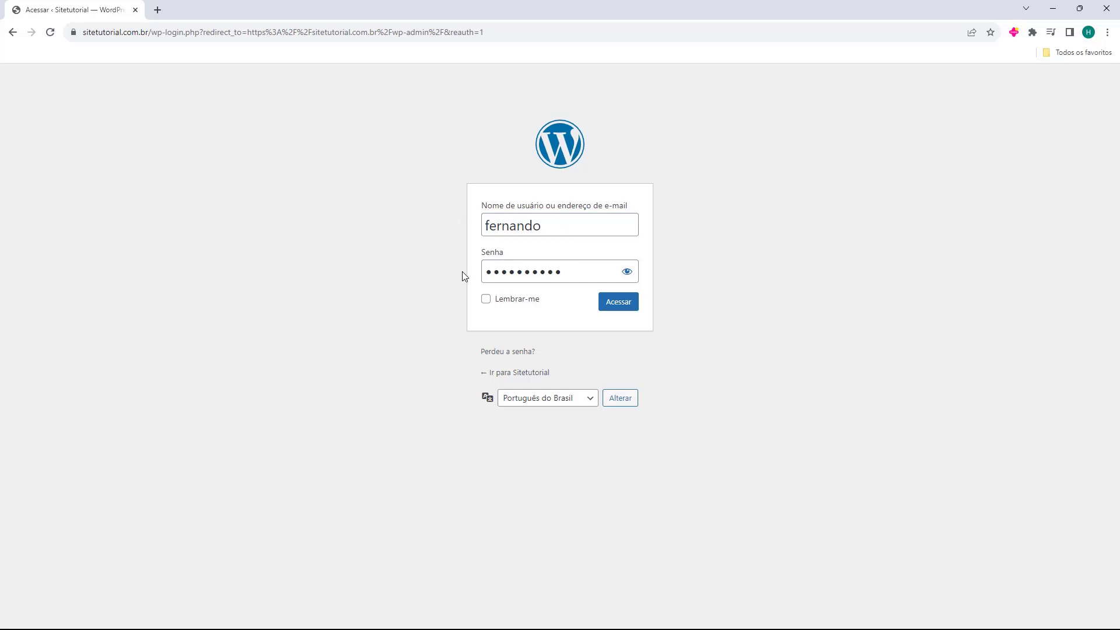
{"action": "left_click", "coordinate": [617, 308]}
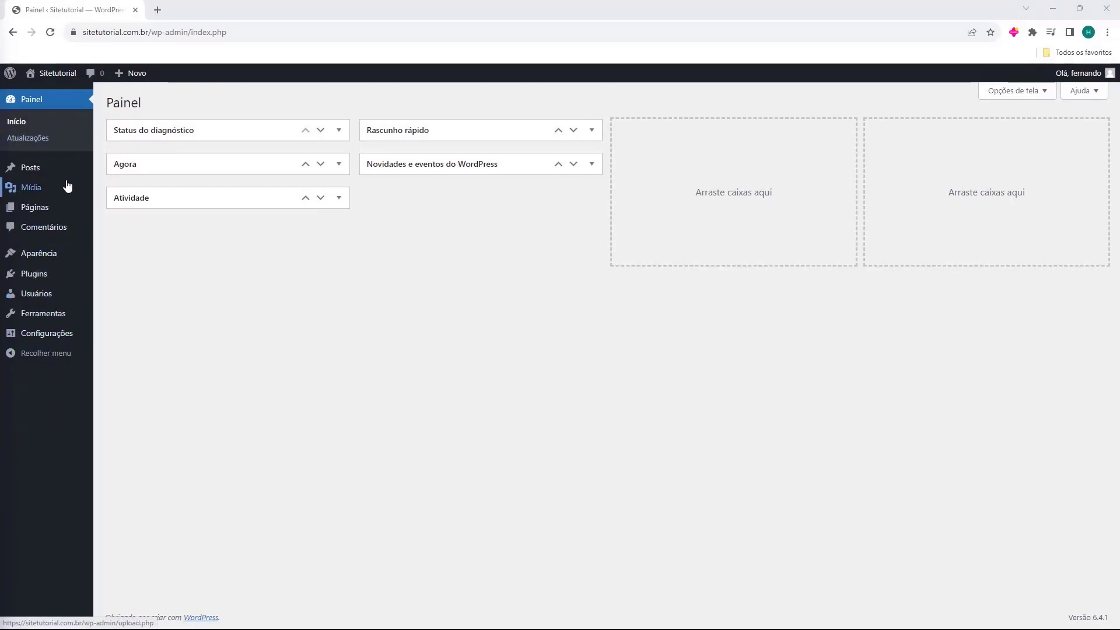
Search the plugin directory for 'elementor' from Plugins > Adicionar plugin
{"action": "mouse_move", "coordinate": [45, 280]}
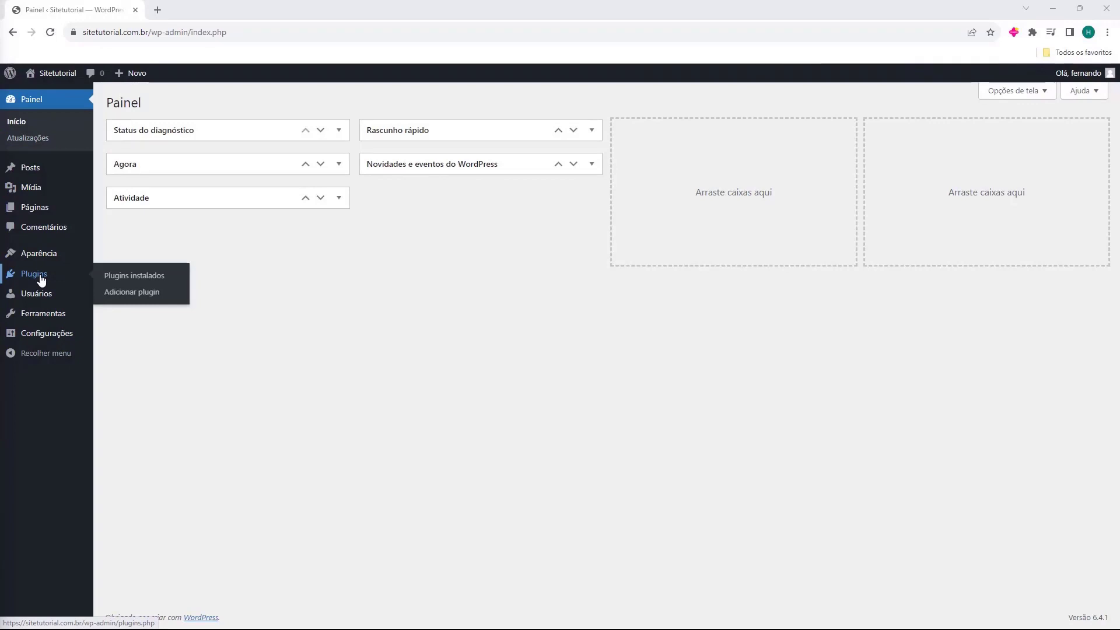
{"action": "left_click", "coordinate": [40, 279]}
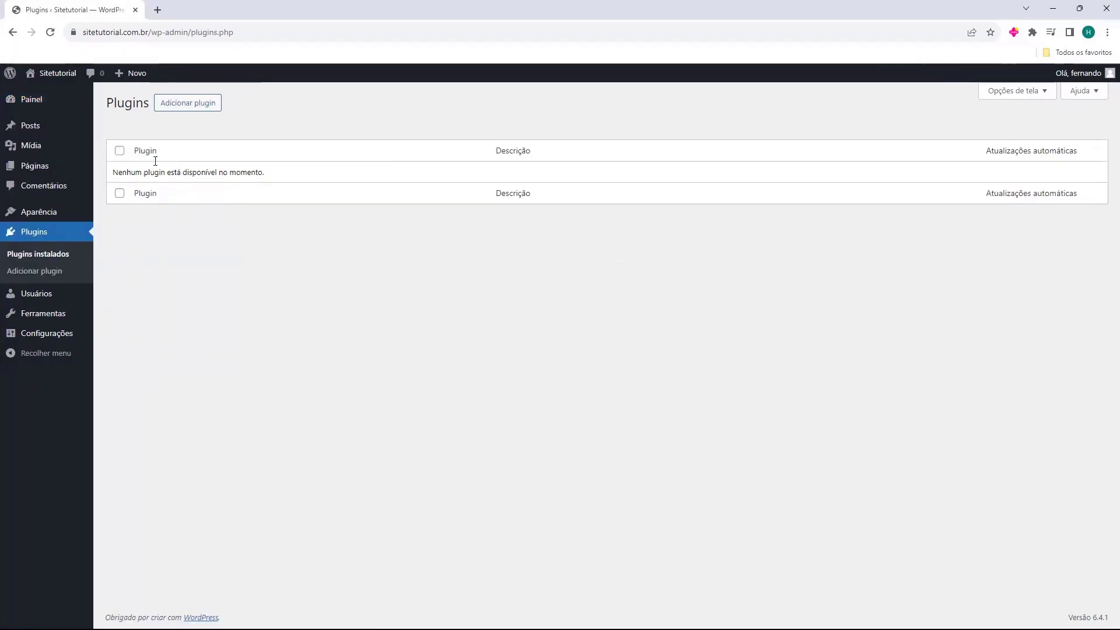
{"action": "left_click", "coordinate": [183, 105]}
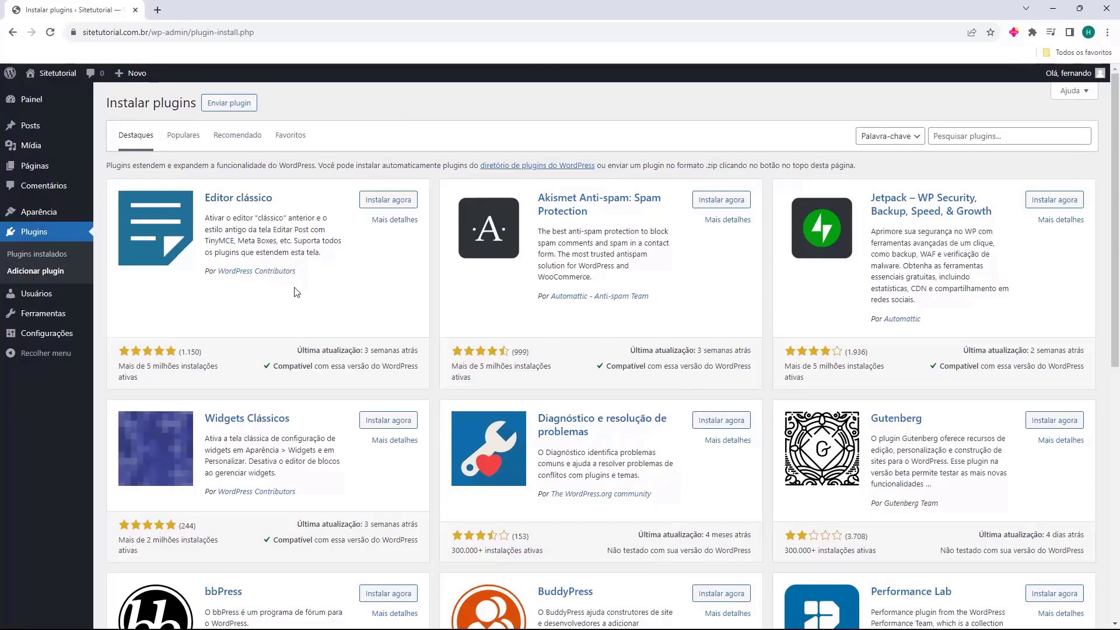
{"action": "scroll", "coordinate": [297, 291], "scroll_direction": "down", "scroll_amount": 6}
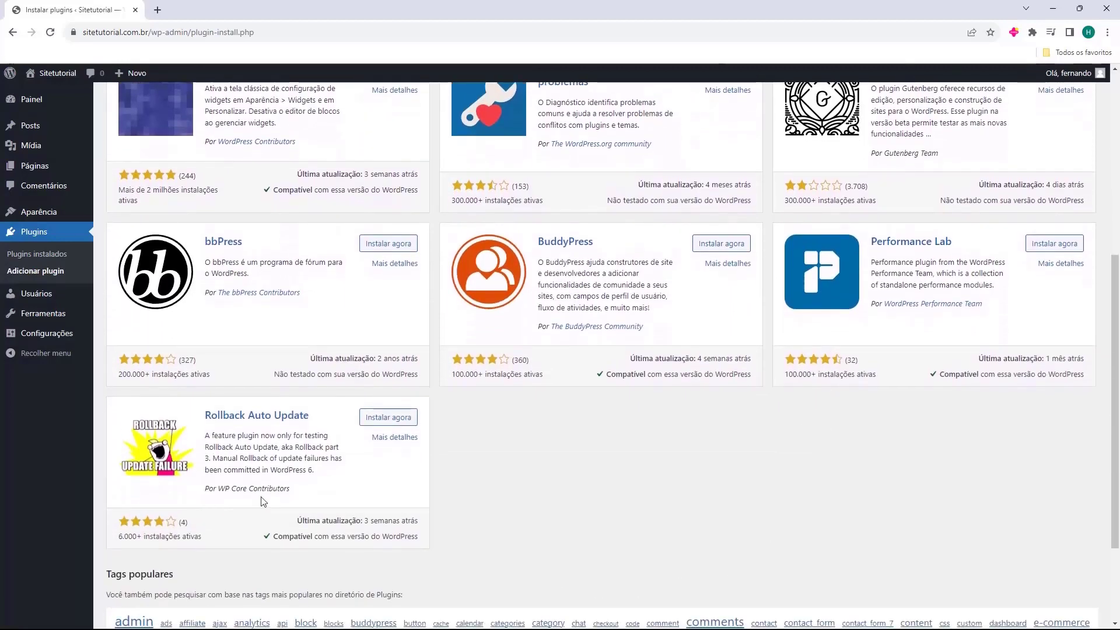
{"action": "scroll", "coordinate": [665, 347], "scroll_direction": "up", "scroll_amount": 6}
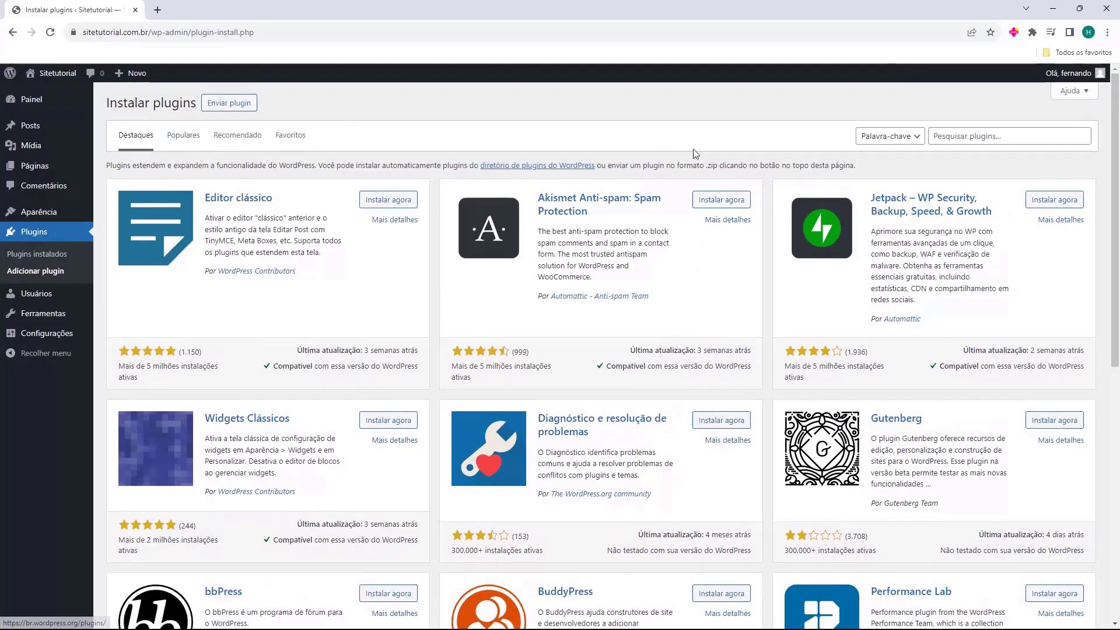
{"action": "left_click", "coordinate": [948, 139]}
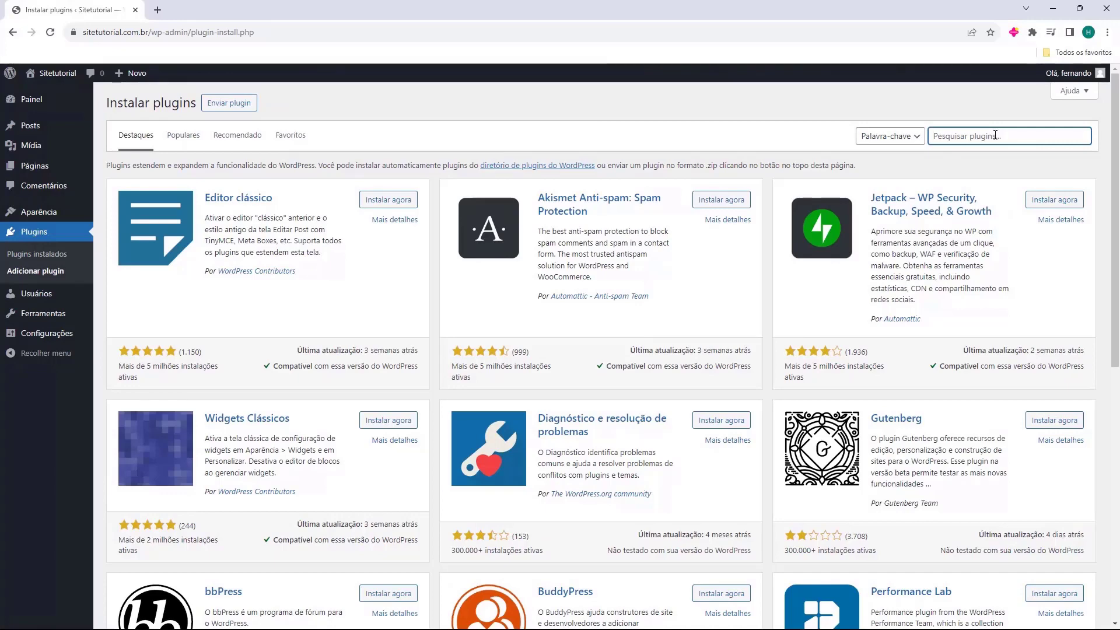
{"action": "type", "text": "elementor"}
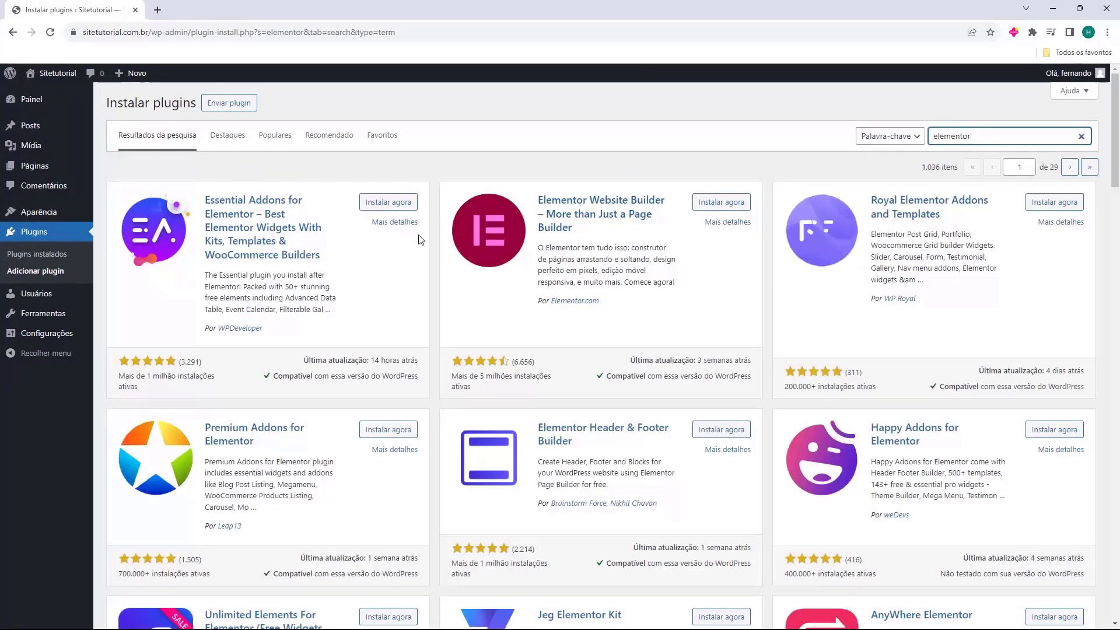
Install and activate Elementor Website Builder
{"action": "scroll", "coordinate": [583, 409], "scroll_direction": "down", "scroll_amount": 4}
{"action": "scroll", "coordinate": [709, 198], "scroll_direction": "up", "scroll_amount": 4}
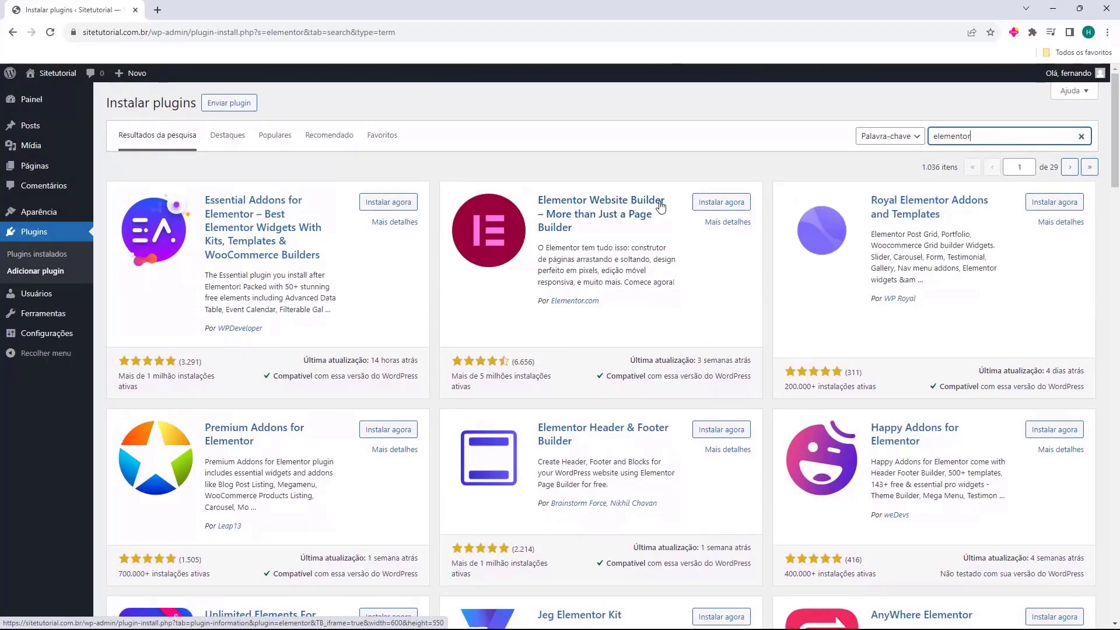
{"action": "left_click", "coordinate": [722, 205]}
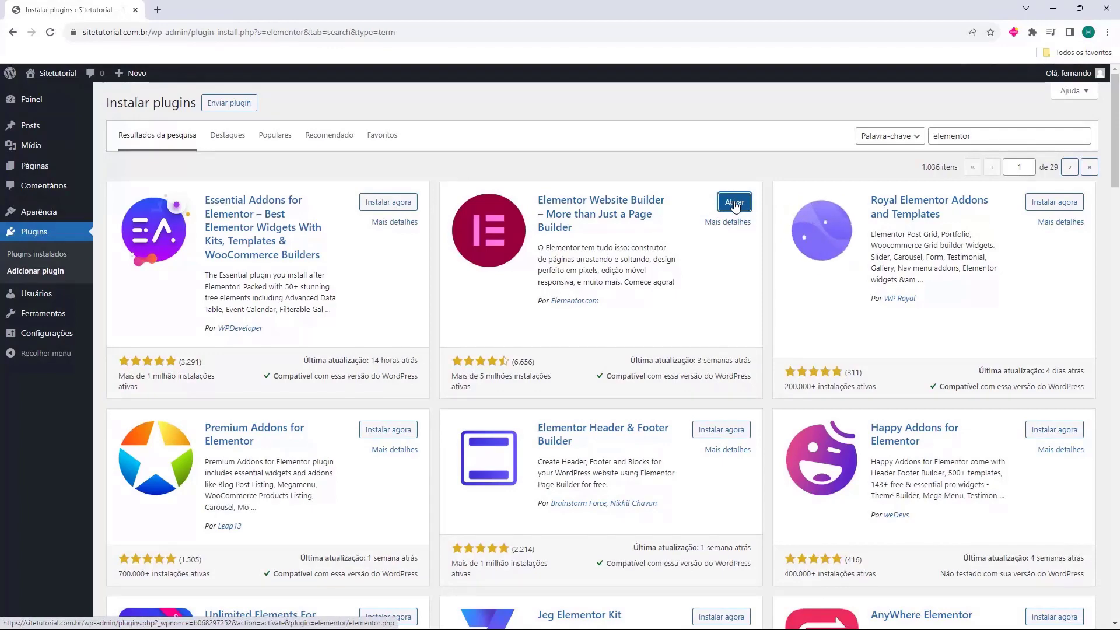
{"action": "left_click", "coordinate": [735, 206]}
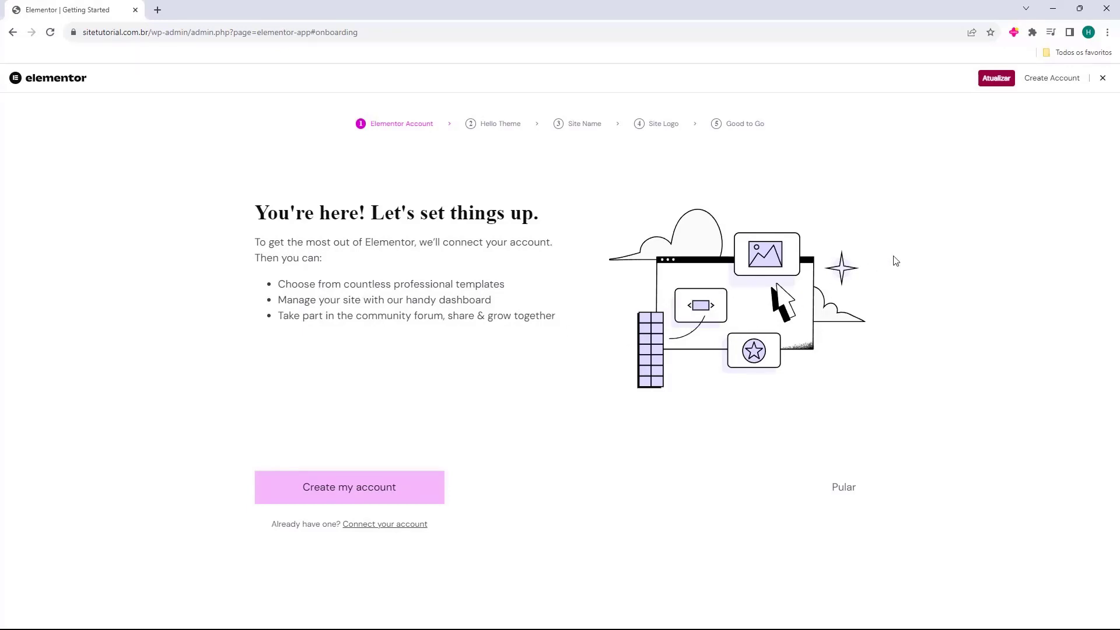
Exit Elementor onboarding, collapse the Visão geral do Elementor widget, and return to Adicionar plugin
{"action": "left_click", "coordinate": [1103, 79]}
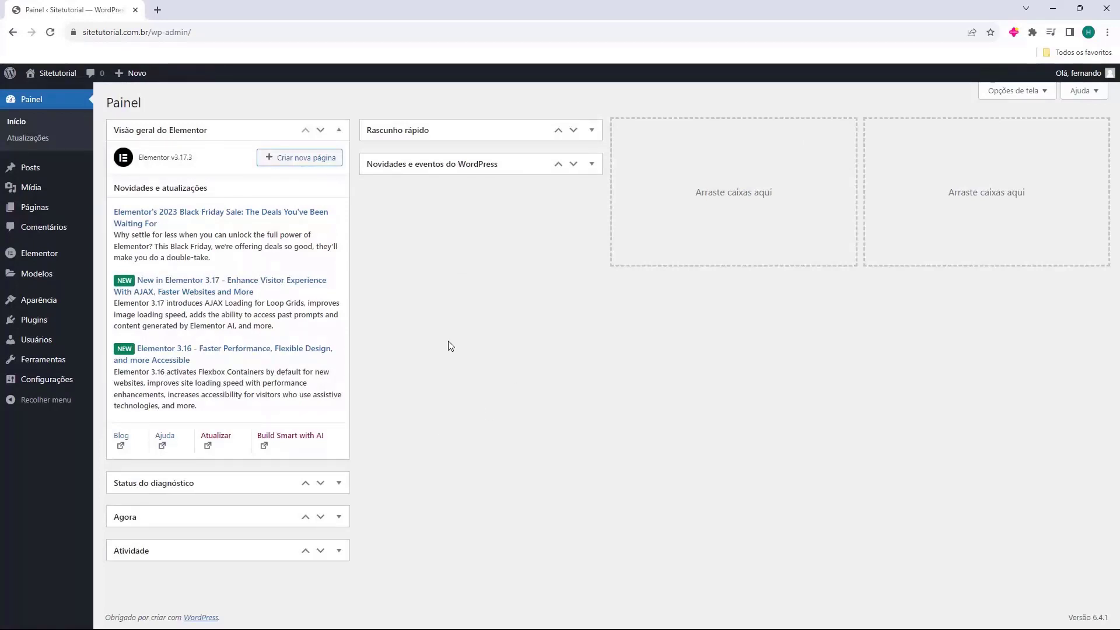
{"action": "left_click", "coordinate": [340, 130]}
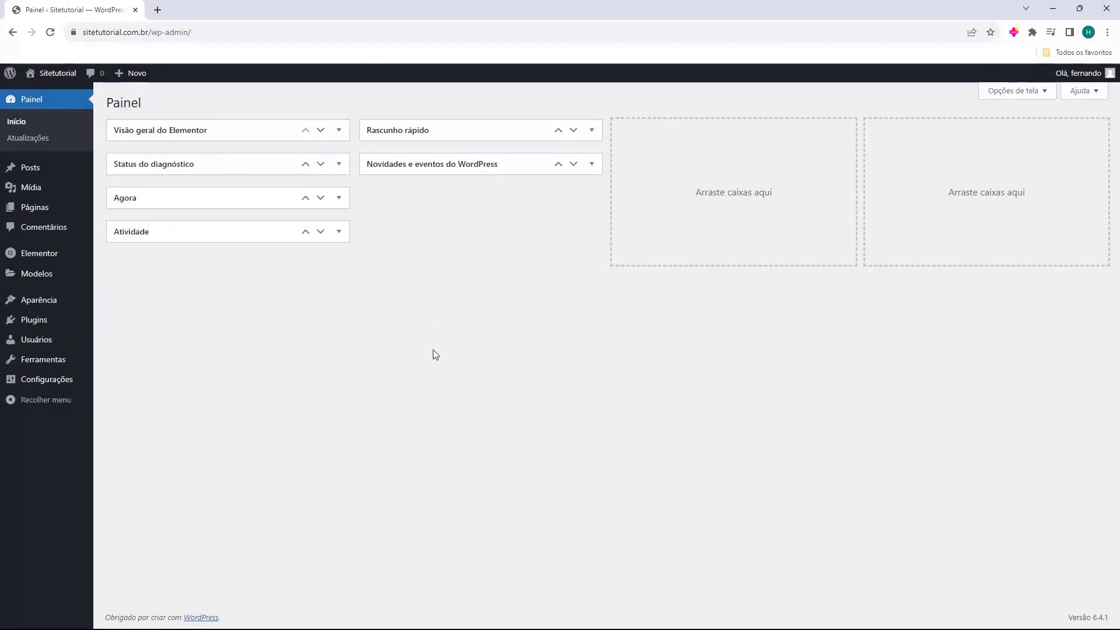
{"action": "mouse_move", "coordinate": [35, 327]}
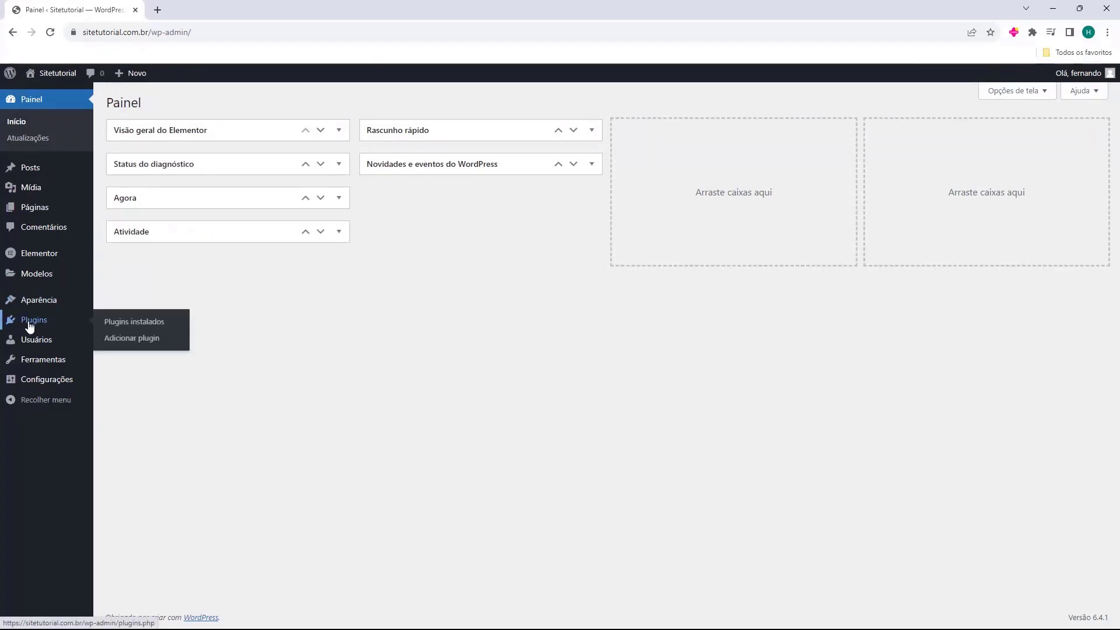
{"action": "left_click", "coordinate": [35, 326]}
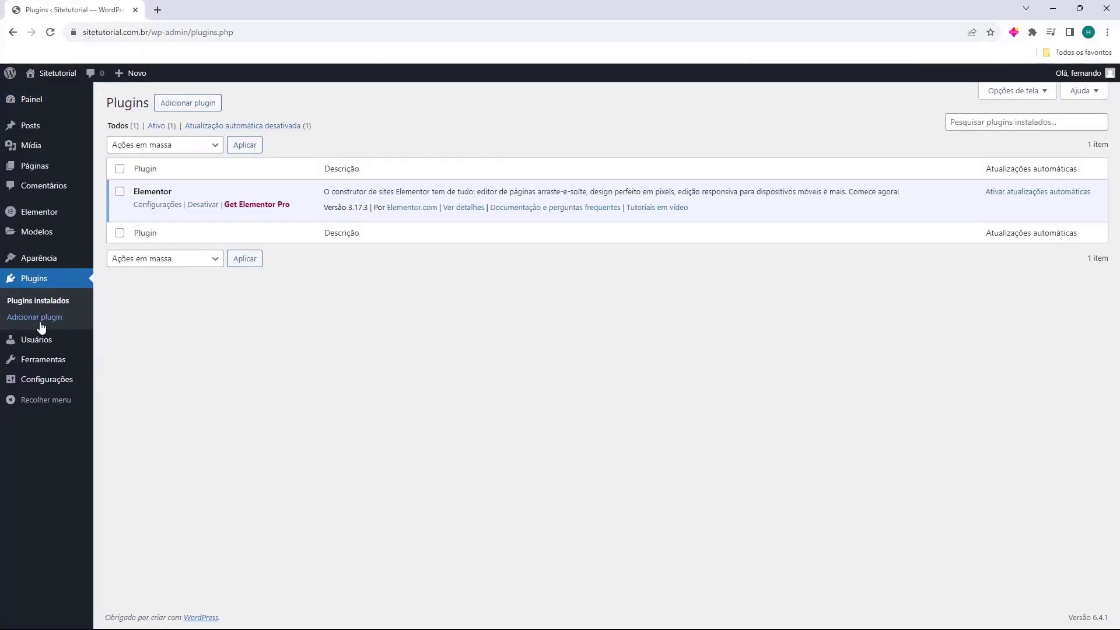
{"action": "left_click", "coordinate": [187, 110]}
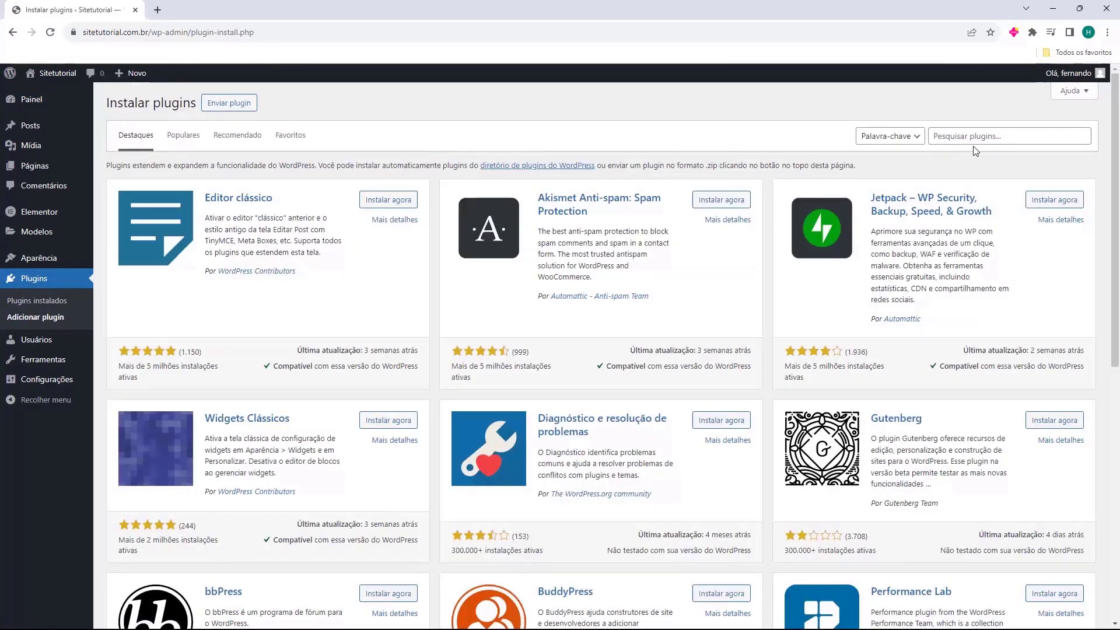
Search for 'woocommerce', then install and activate the WooCommerce plugin
{"action": "left_click", "coordinate": [948, 139]}
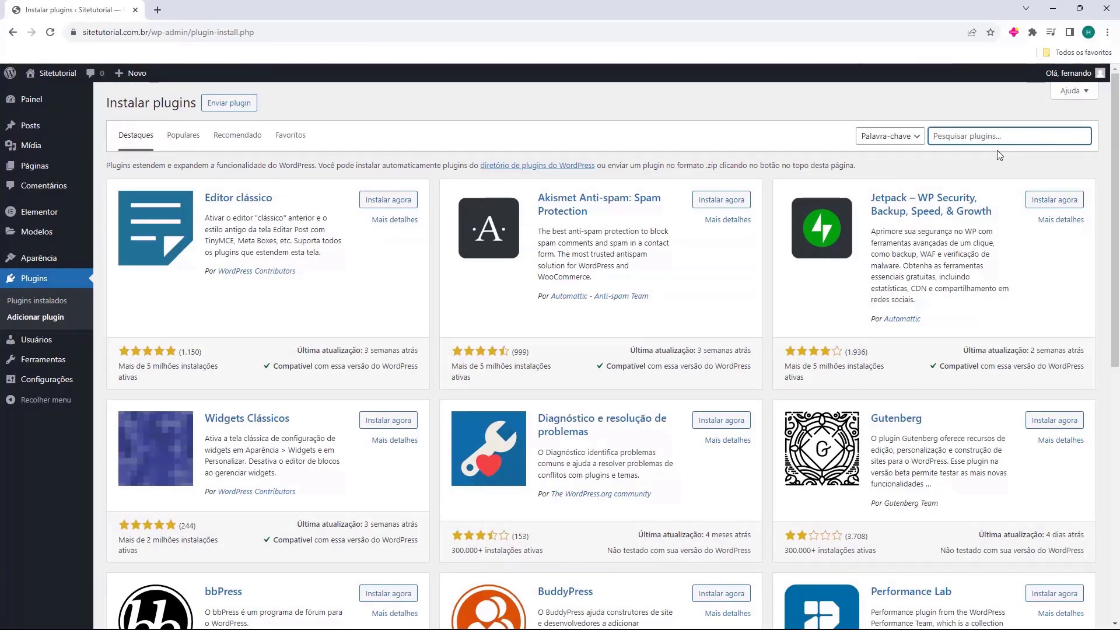
{"action": "type", "text": "woocommerce"}
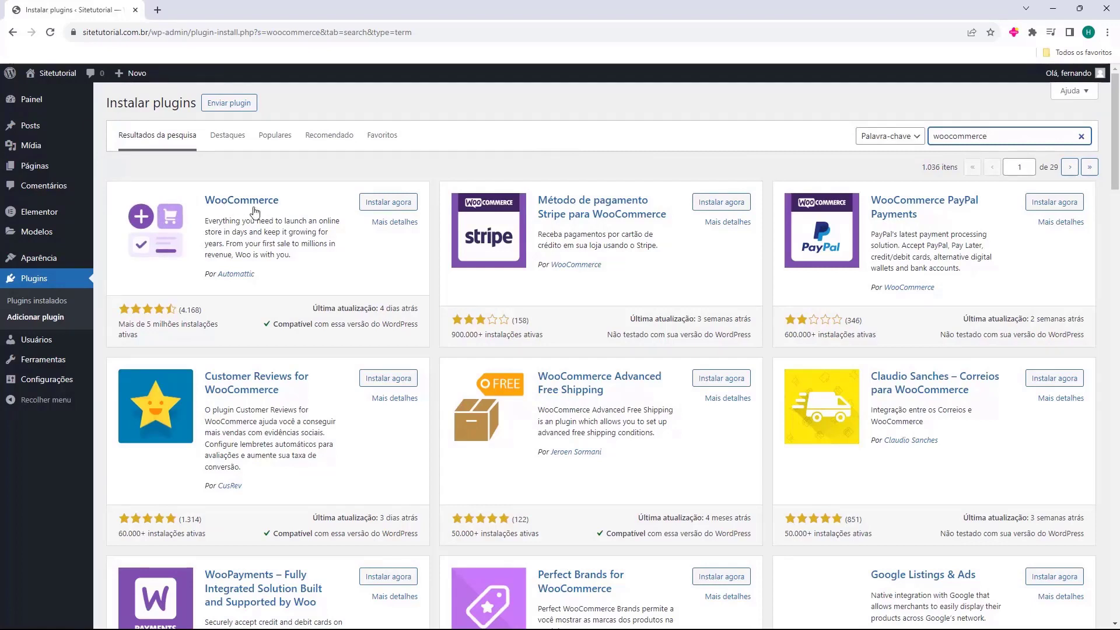
{"action": "left_click", "coordinate": [389, 204]}
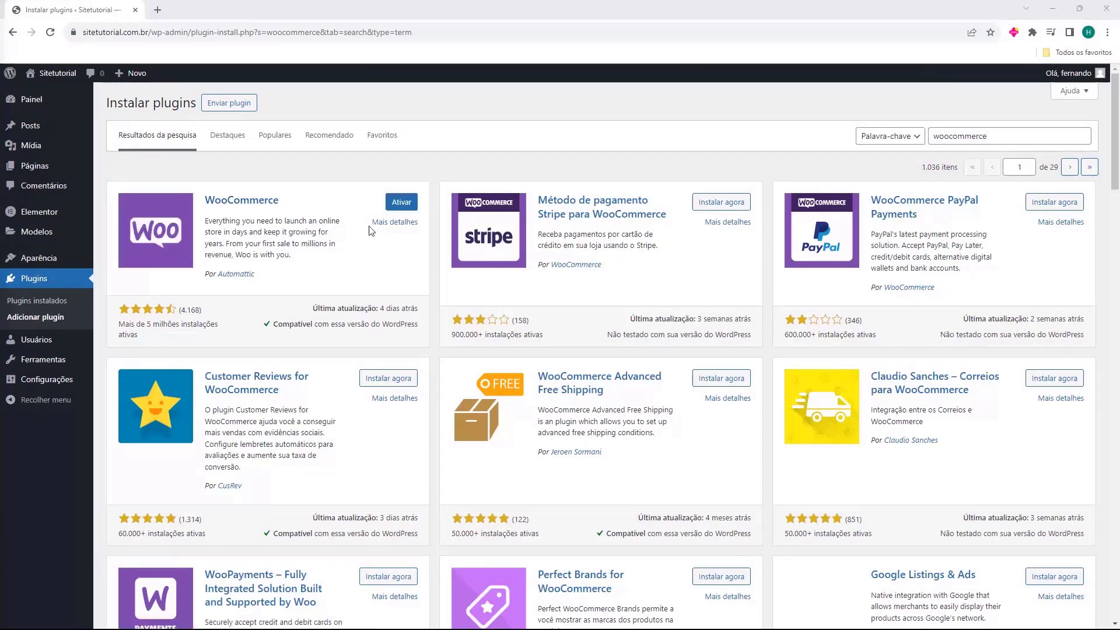
{"action": "left_click", "coordinate": [402, 202]}
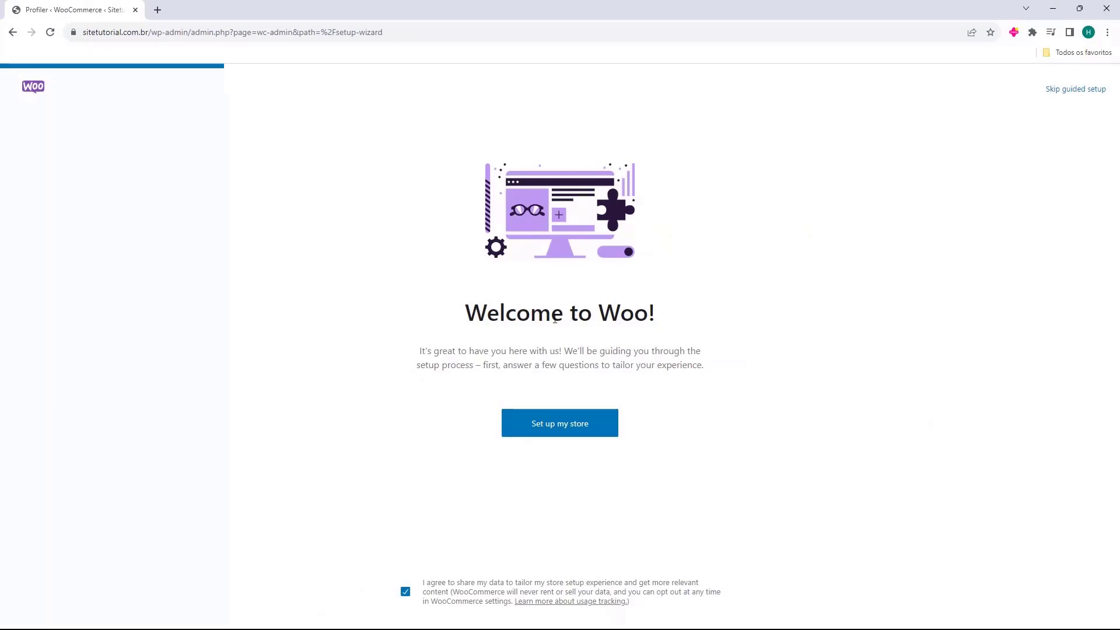
Start the WooCommerce setup as a new business, keeping the store name Sitetutorial
{"action": "left_click", "coordinate": [555, 425]}
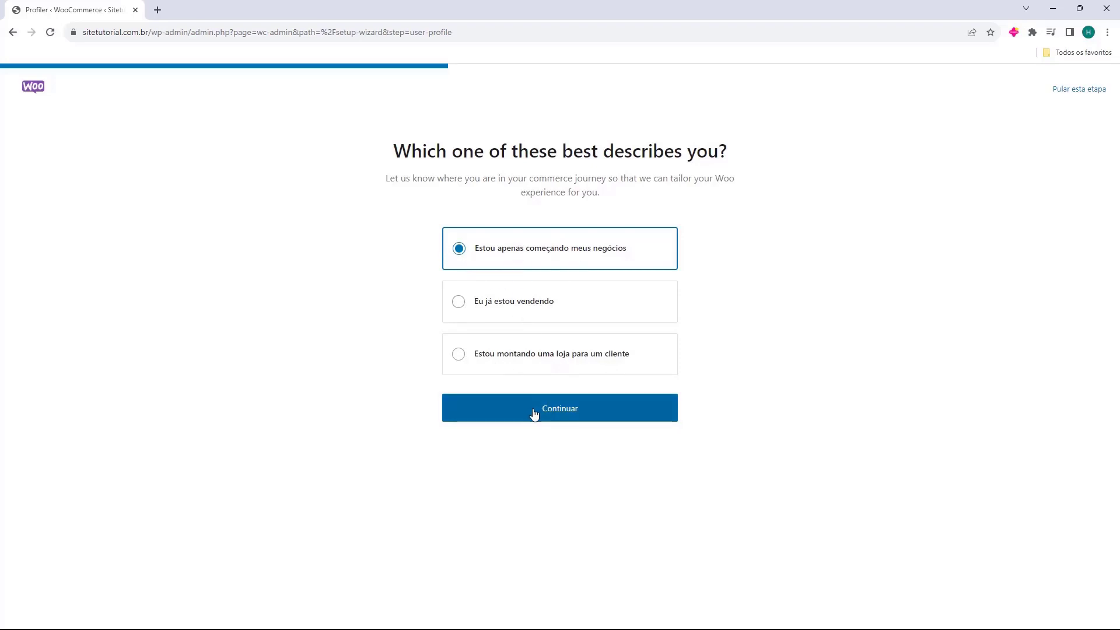
{"action": "left_click", "coordinate": [560, 414]}
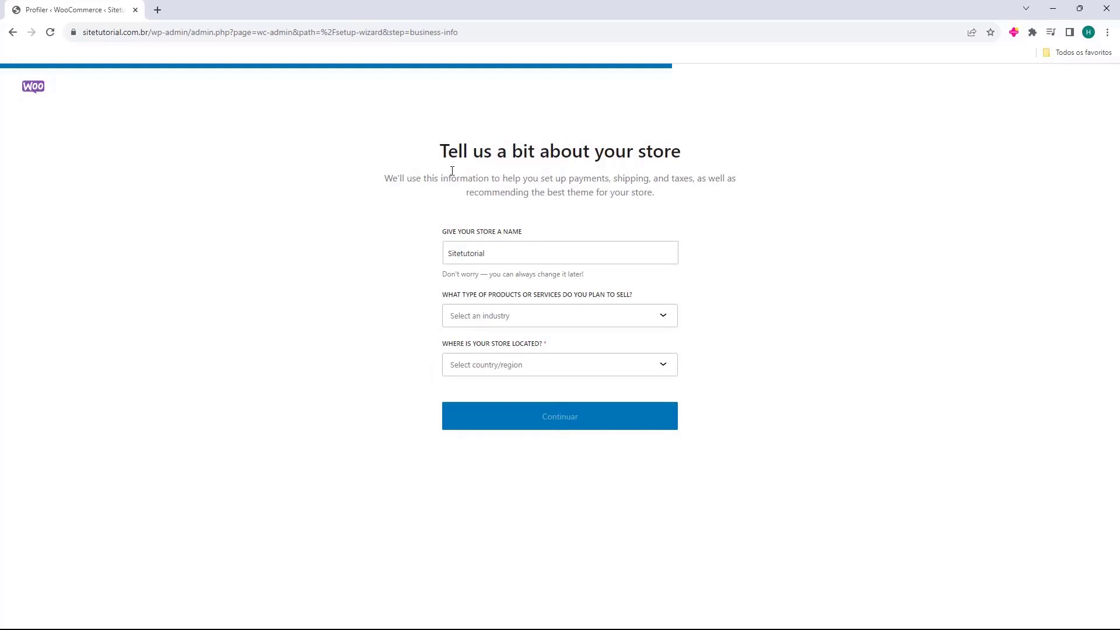
{"action": "left_click", "coordinate": [466, 256]}
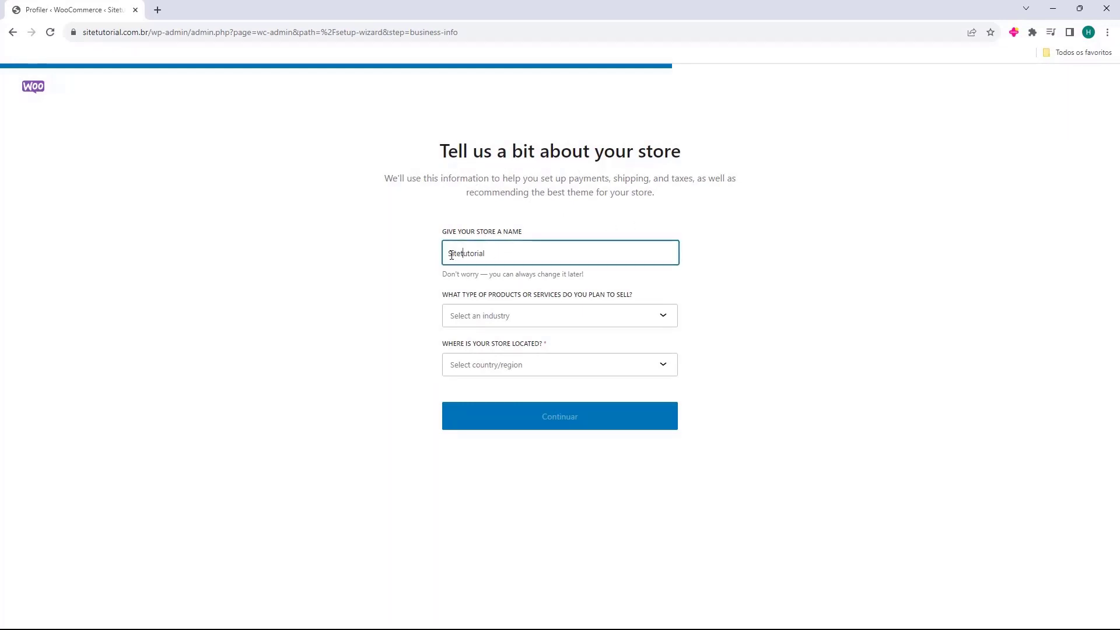
{"action": "double_click", "coordinate": [490, 258]}
{"action": "left_click_drag", "start_coordinate": [500, 257], "coordinate": [438, 264]}
{"action": "left_click", "coordinate": [495, 260]}
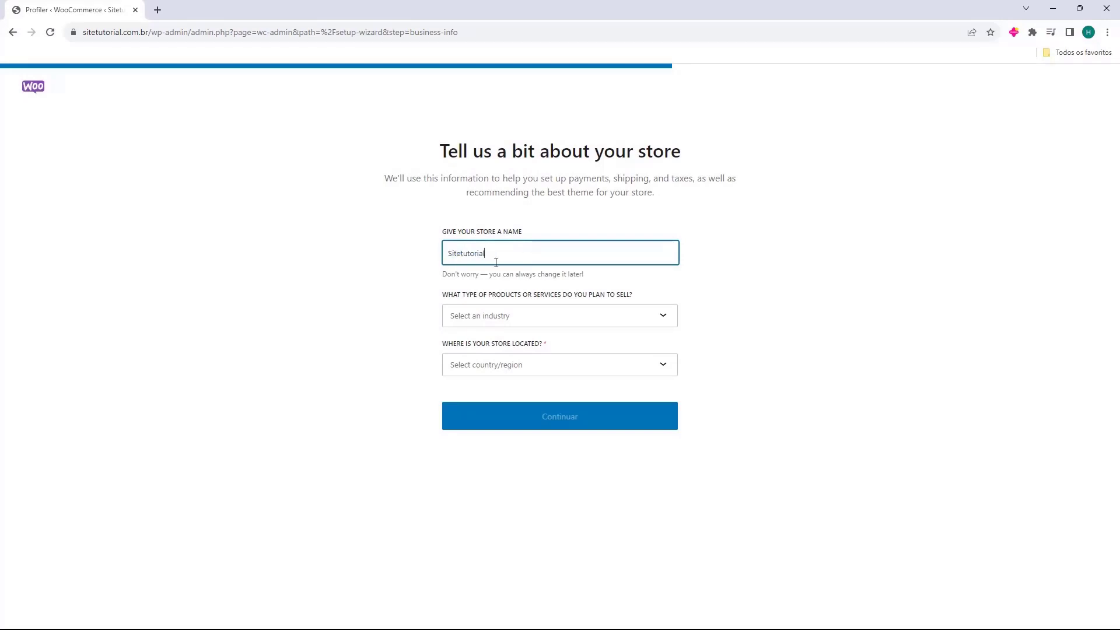
{"action": "left_click_drag", "start_coordinate": [601, 257], "coordinate": [410, 265]}
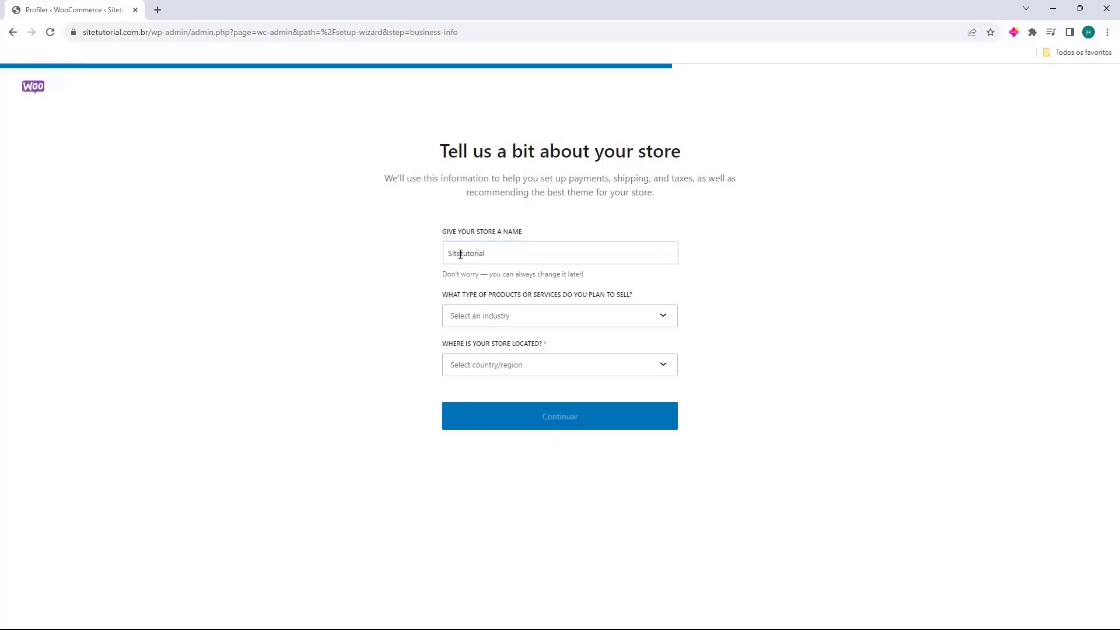
{"action": "double_click", "coordinate": [504, 257]}
{"action": "left_click", "coordinate": [478, 254]}
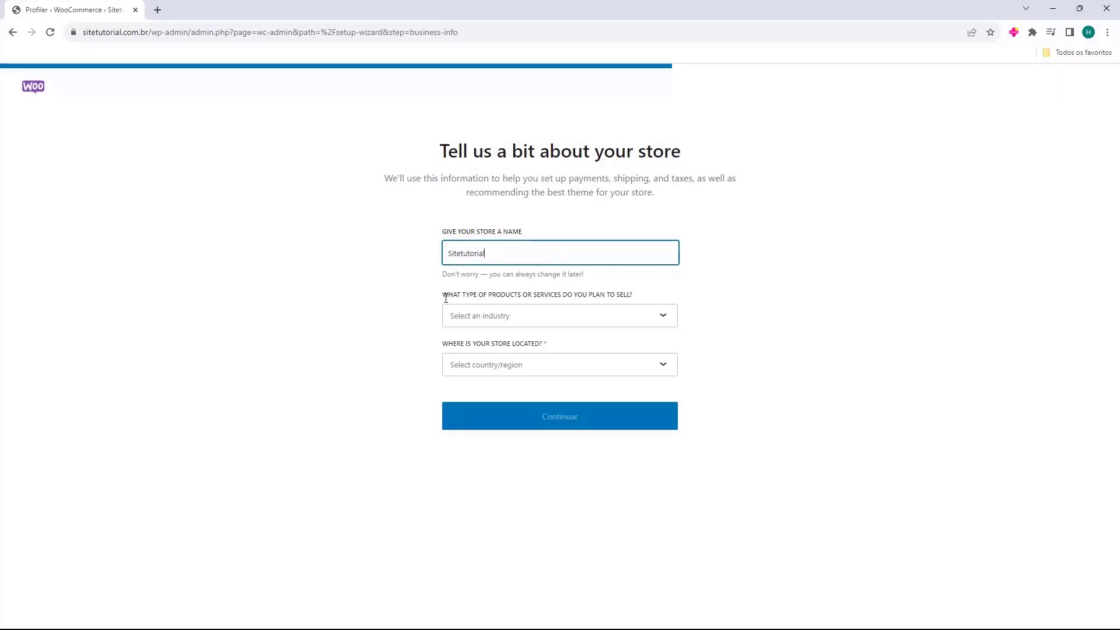
Set the store industry to Eletrônicos e computadores
{"action": "left_click", "coordinate": [451, 319]}
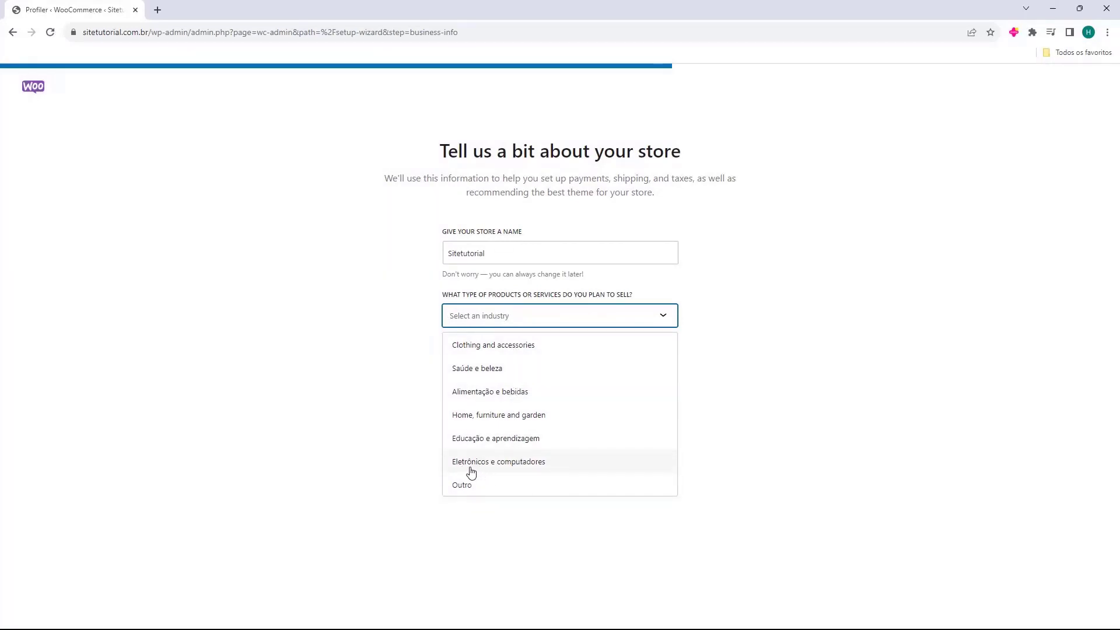
{"action": "left_click", "coordinate": [489, 464]}
{"action": "left_click", "coordinate": [500, 318]}
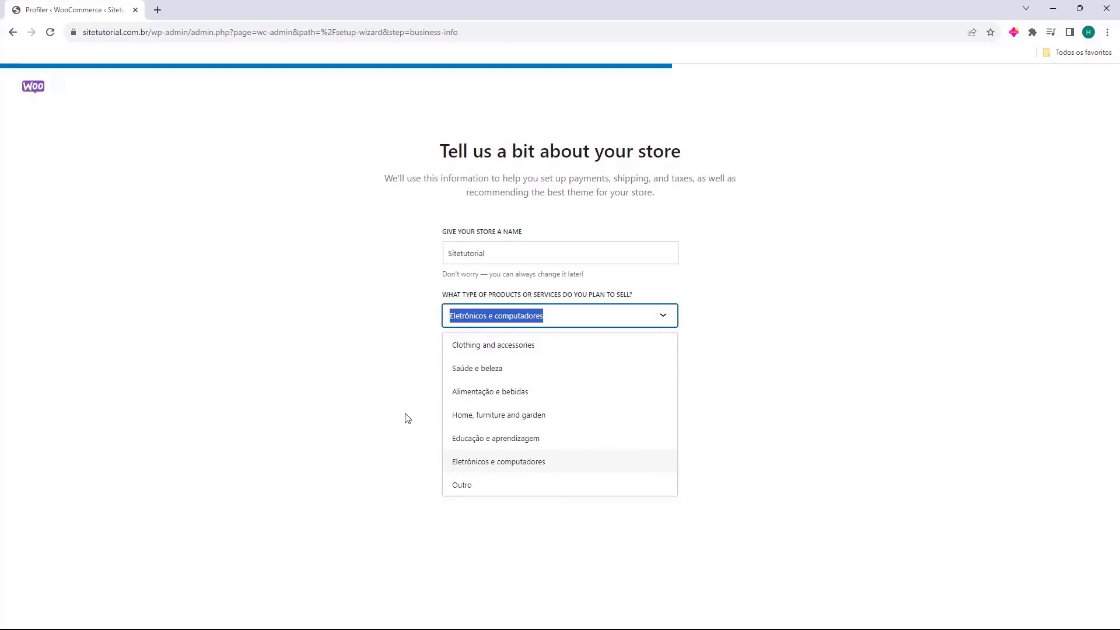
{"action": "left_click", "coordinate": [458, 463]}
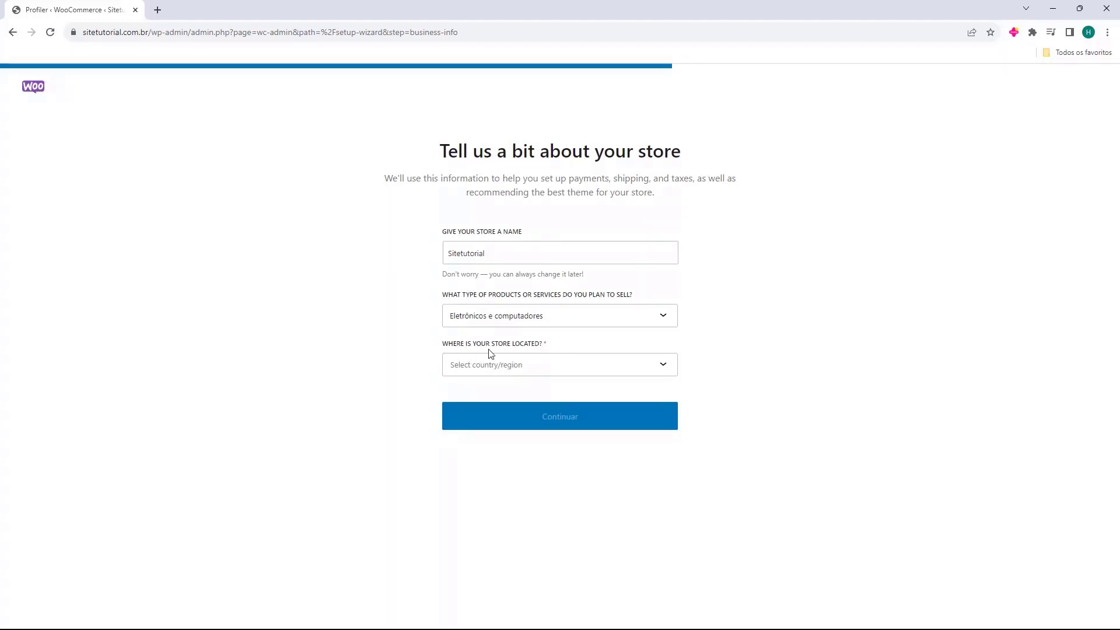
Set the store location to Brasil — Santa Catarina
{"action": "left_click", "coordinate": [487, 371]}
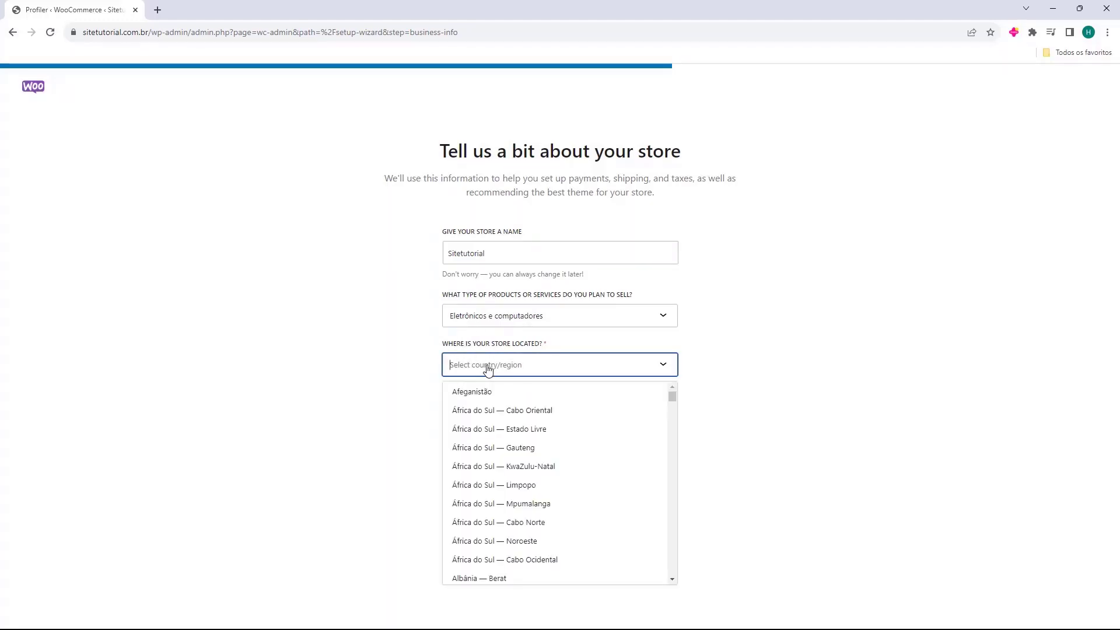
{"action": "type", "text": "bras"}
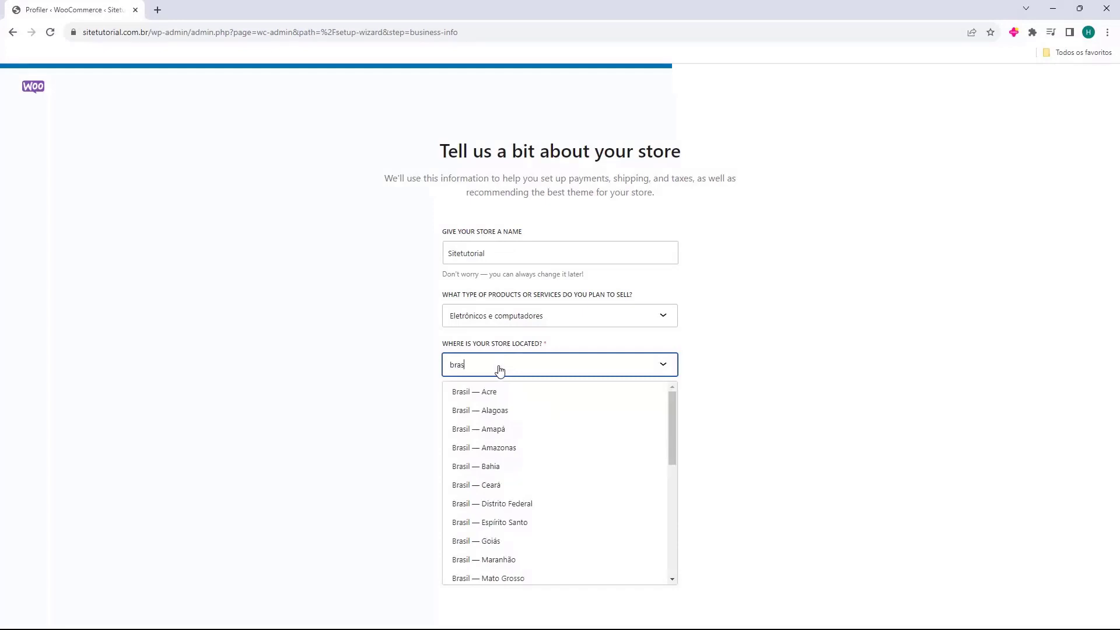
{"action": "type", "text": "il"}
{"action": "scroll", "coordinate": [512, 409], "scroll_direction": "down", "scroll_amount": 3}
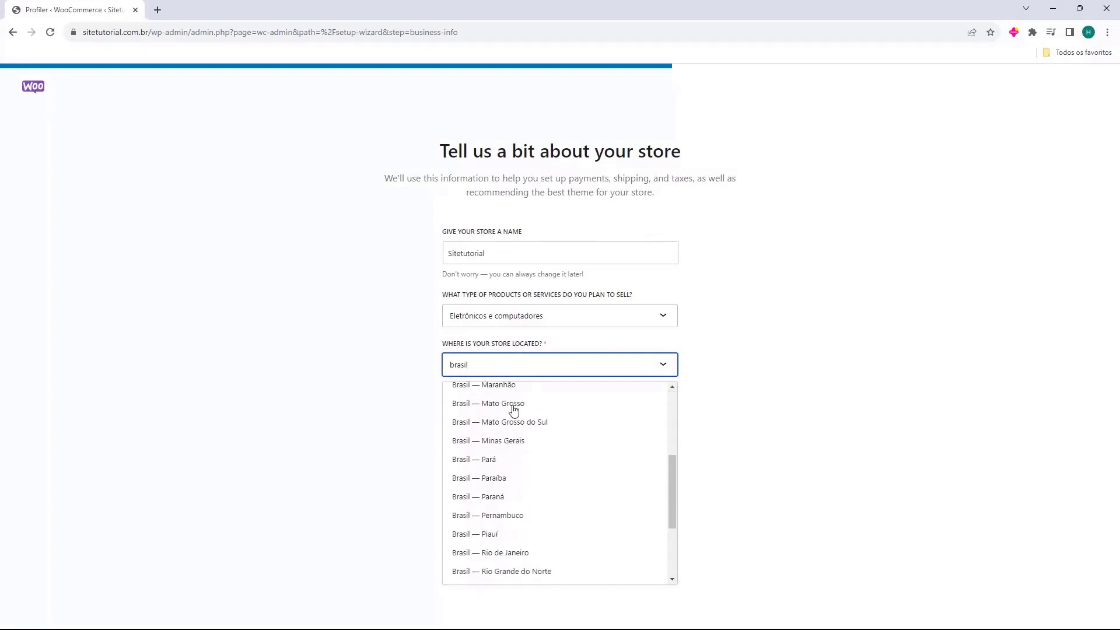
{"action": "scroll", "coordinate": [513, 410], "scroll_direction": "down", "scroll_amount": 3}
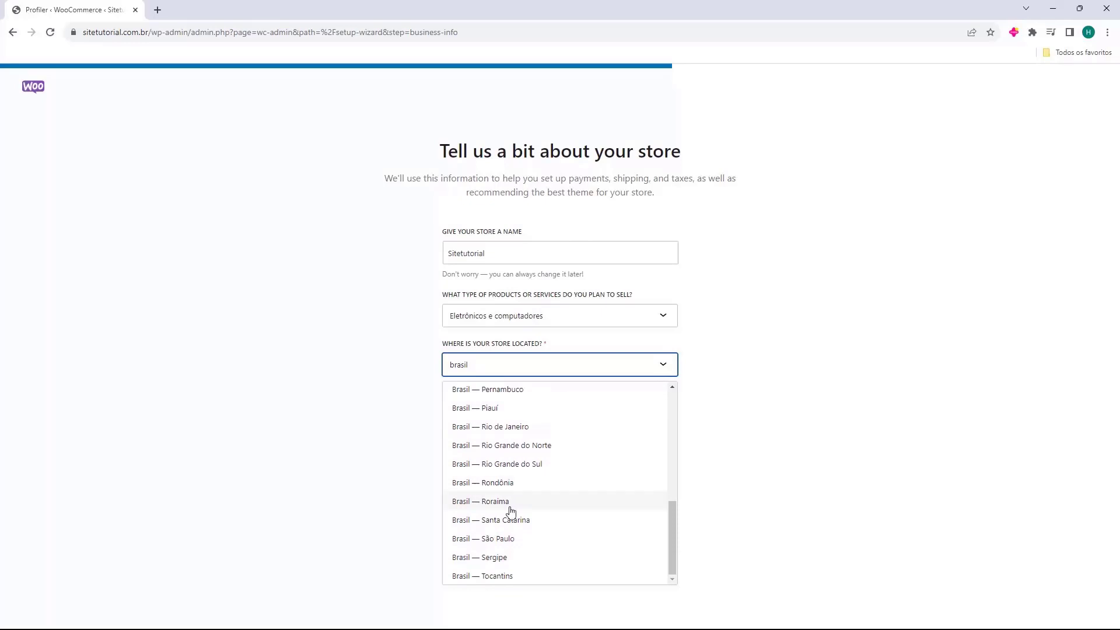
{"action": "left_click", "coordinate": [458, 522]}
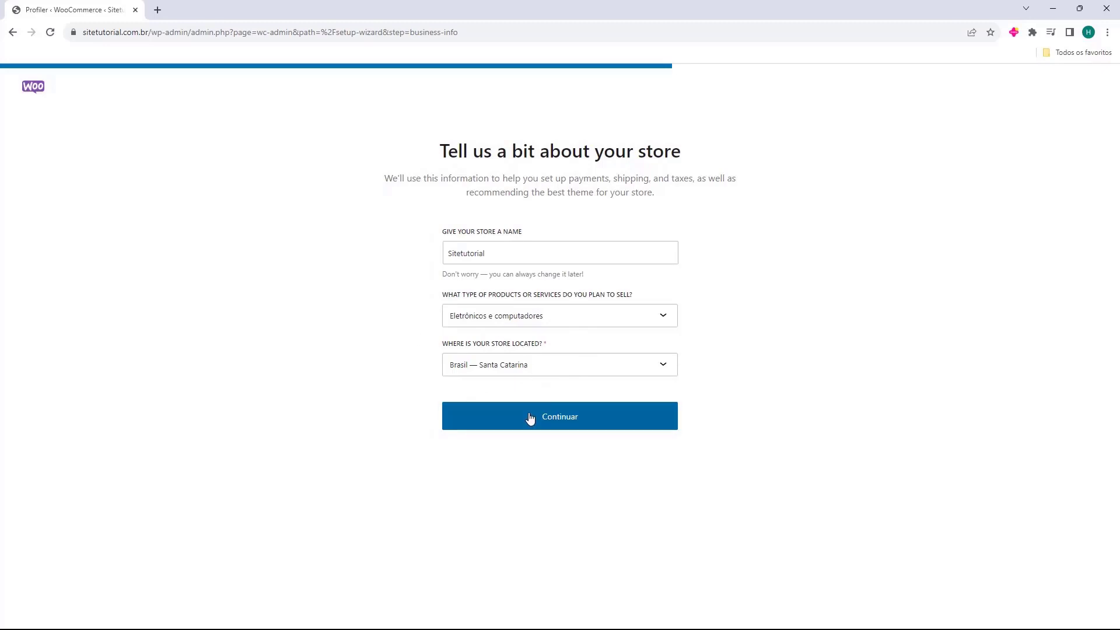
Continue without TikTok, MailPoet, Jetpack, Pinterest and Google Listings & Ads features
{"action": "left_click", "coordinate": [557, 426]}
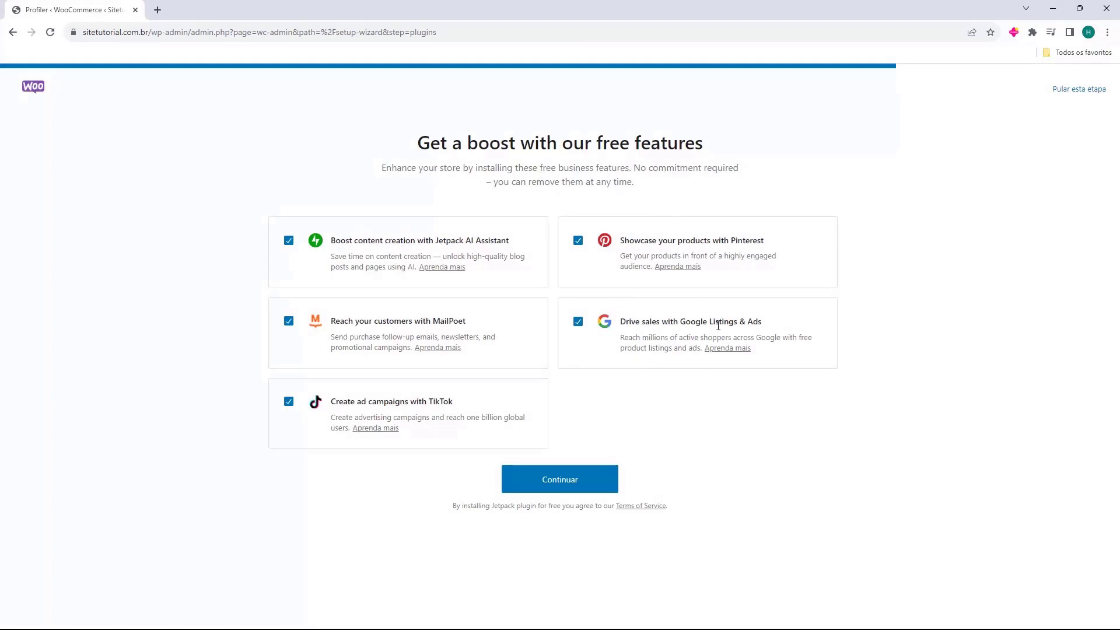
{"action": "left_click", "coordinate": [288, 402]}
{"action": "left_click", "coordinate": [288, 321]}
{"action": "left_click", "coordinate": [289, 240]}
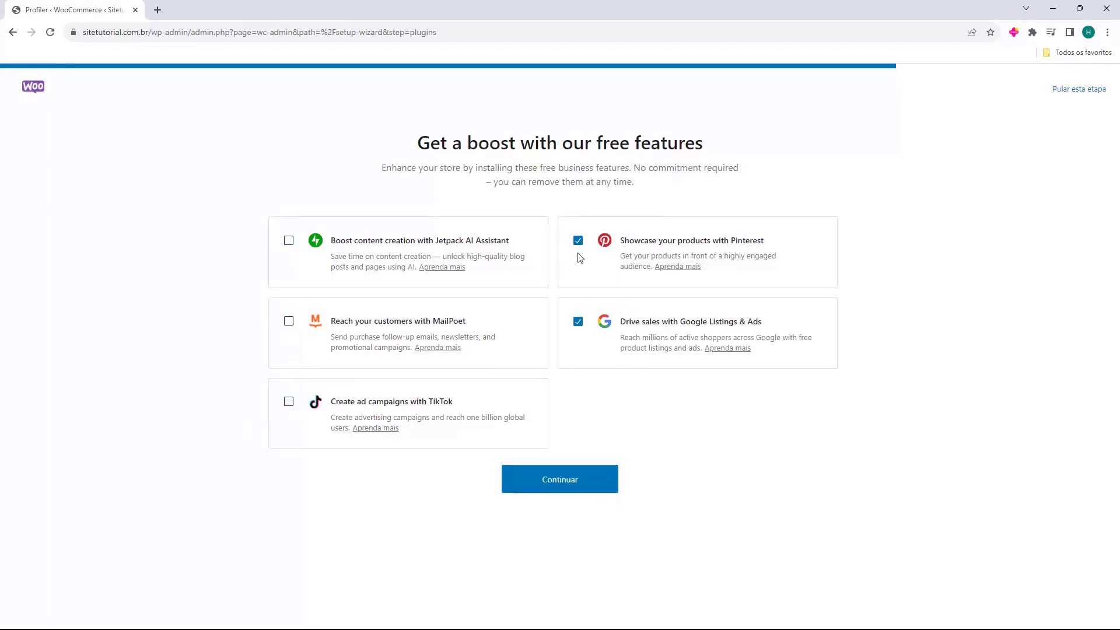
{"action": "left_click", "coordinate": [578, 241]}
{"action": "left_click", "coordinate": [577, 322]}
{"action": "left_click", "coordinate": [582, 420]}
{"action": "left_click", "coordinate": [560, 491]}
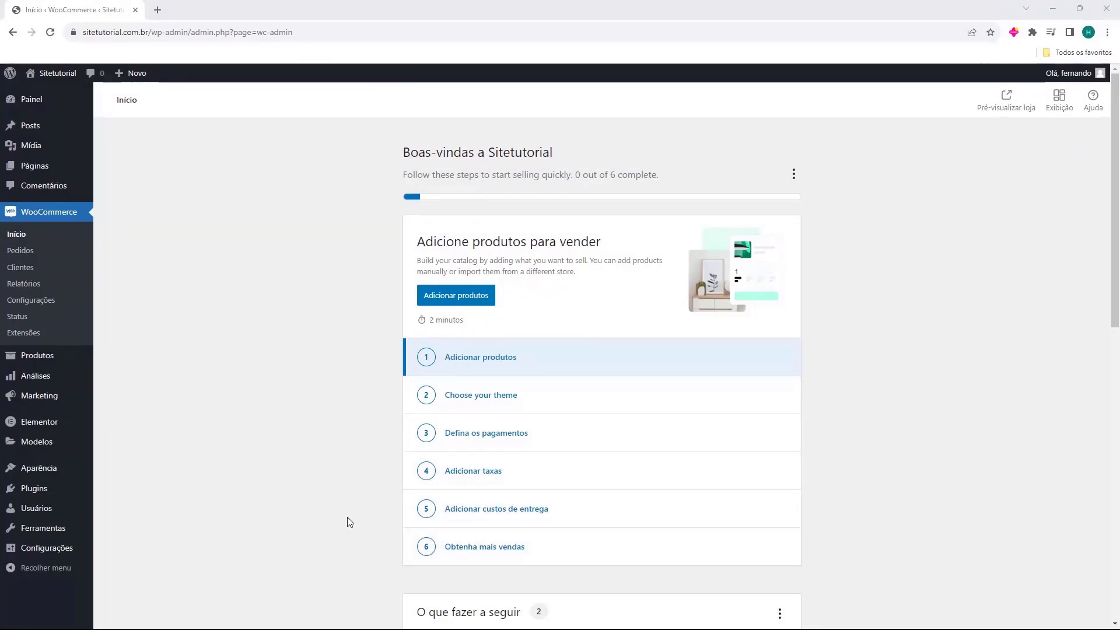
{"action": "scroll", "coordinate": [358, 323], "scroll_direction": "down", "scroll_amount": 4}
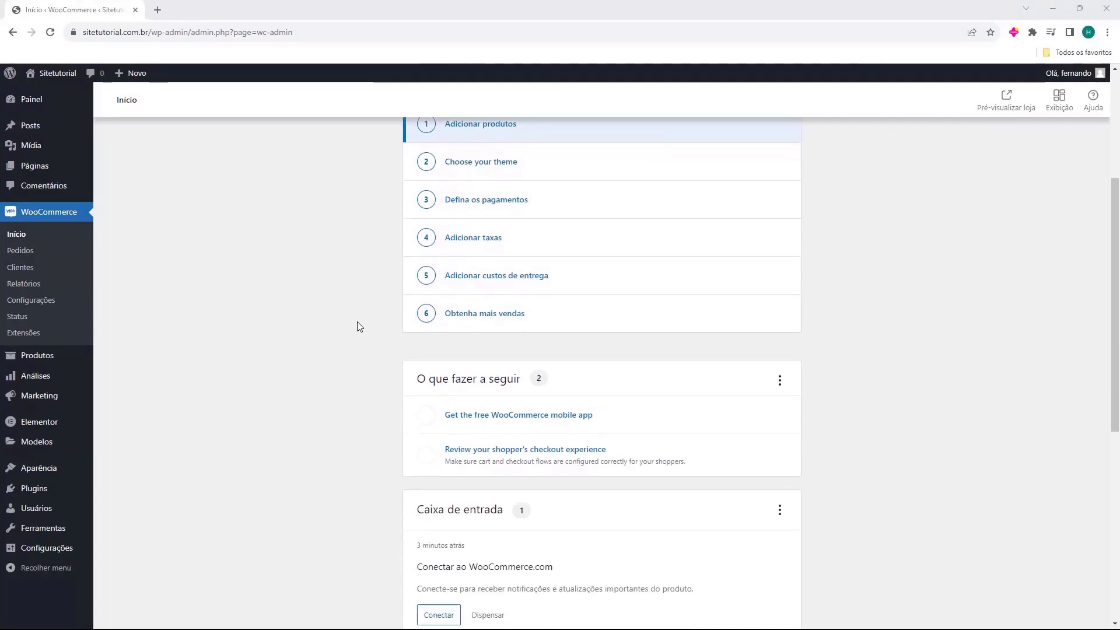
{"action": "scroll", "coordinate": [357, 326], "scroll_direction": "down", "scroll_amount": 6}
{"action": "scroll", "coordinate": [359, 392], "scroll_direction": "up", "scroll_amount": 4}
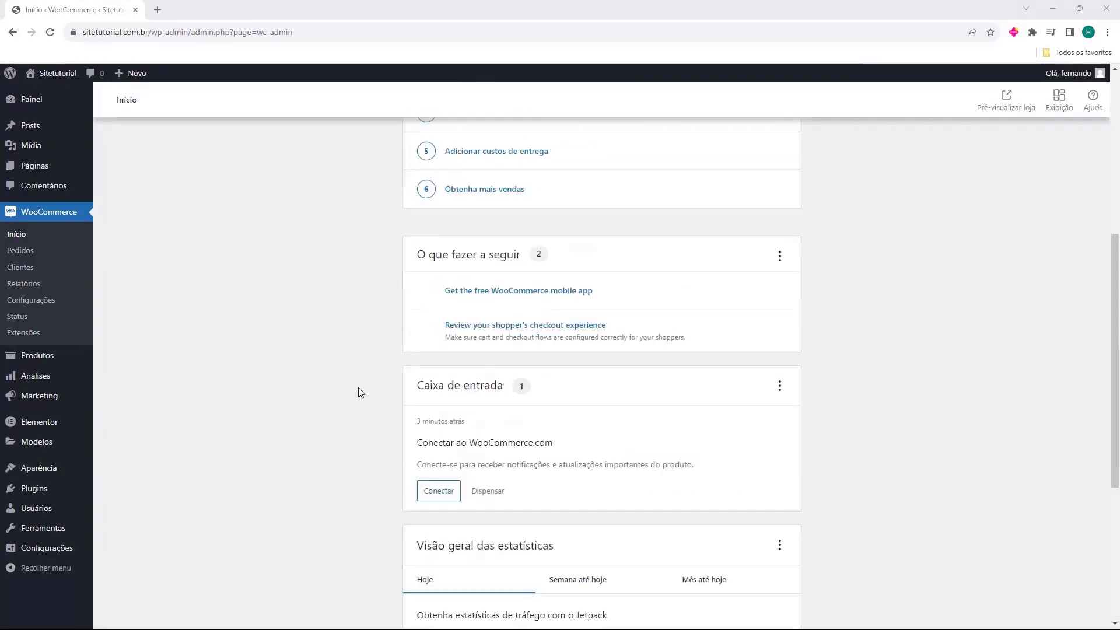
{"action": "scroll", "coordinate": [359, 392], "scroll_direction": "up", "scroll_amount": 6}
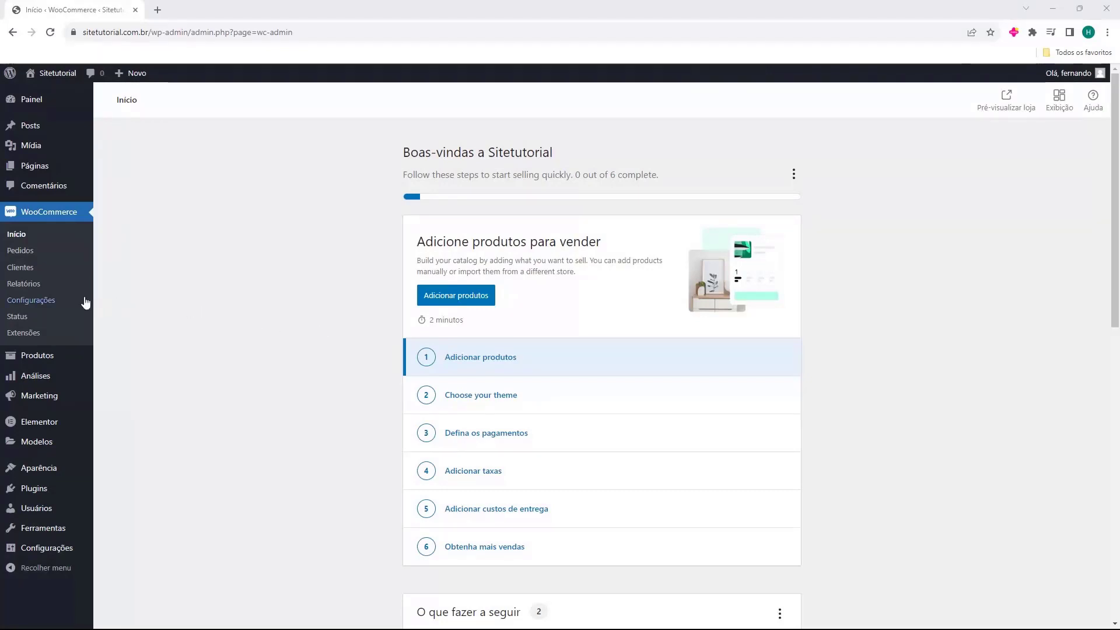
From Plugins > Adicionar plugin, search the directory for 'mercado pago'
{"action": "mouse_move", "coordinate": [41, 408]}
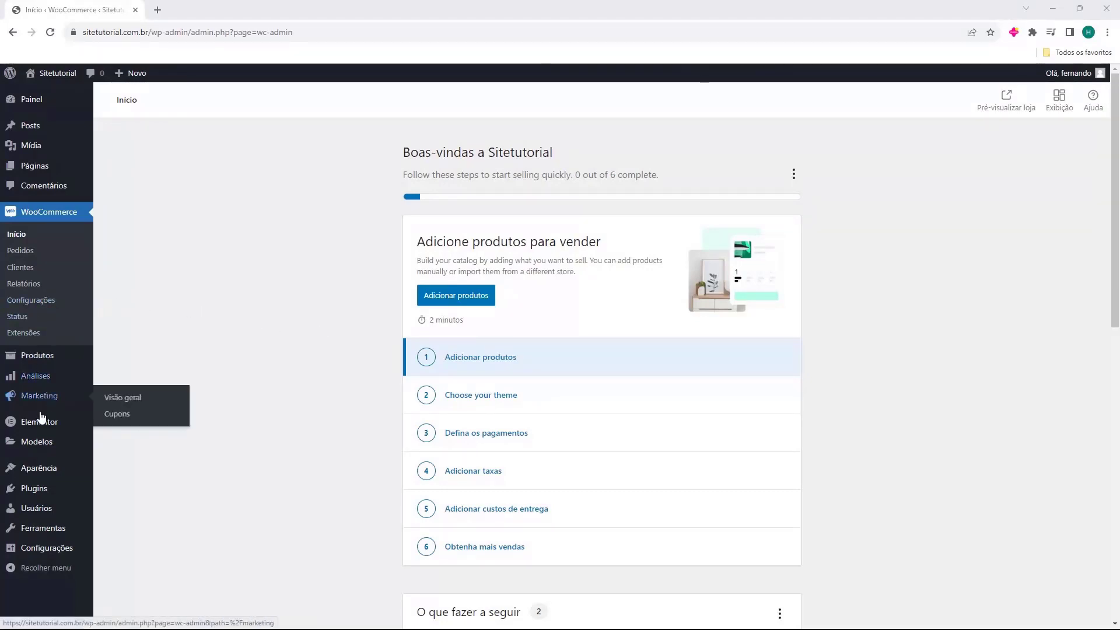
{"action": "left_click", "coordinate": [37, 495]}
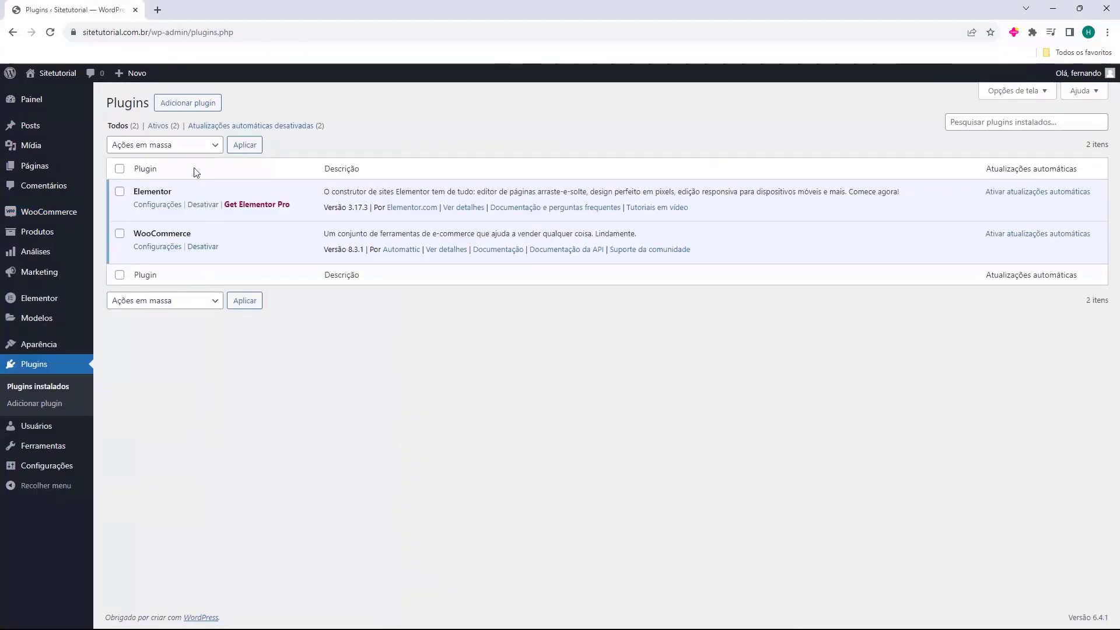
{"action": "left_click", "coordinate": [188, 111]}
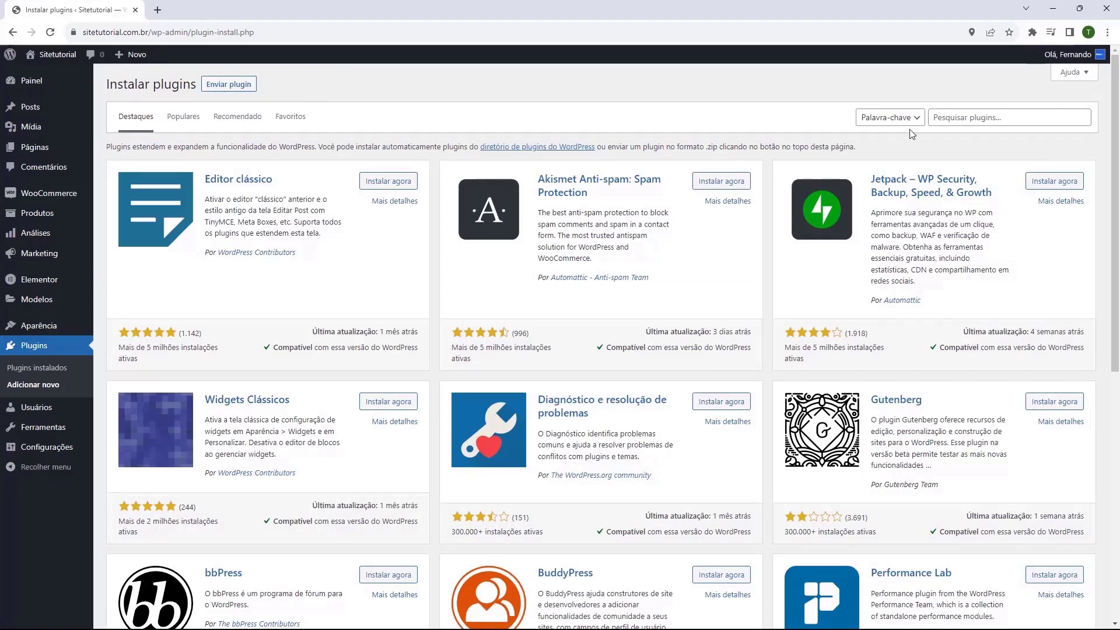
{"action": "left_click", "coordinate": [964, 123]}
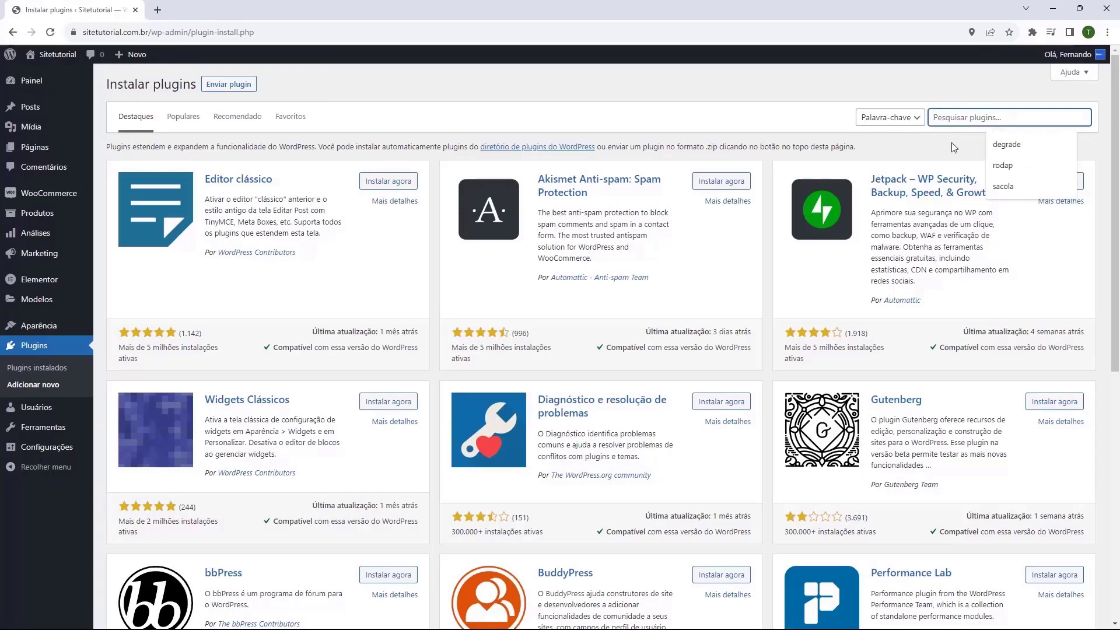
{"action": "type", "text": "mercado pago"}
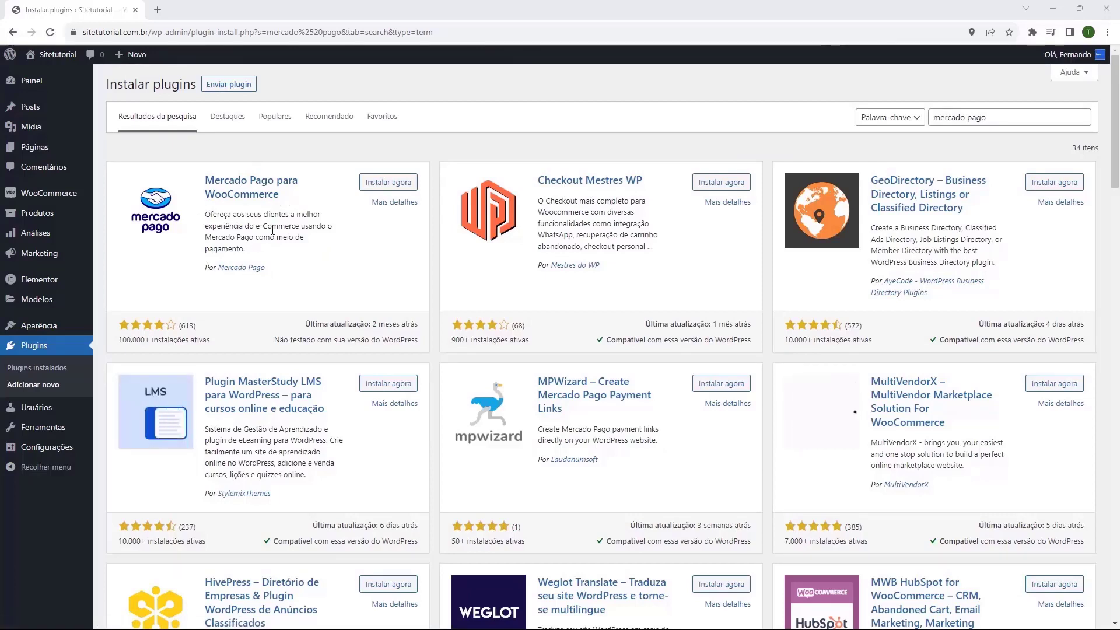
Install and activate Mercado Pago para WooCommerce
{"action": "left_click", "coordinate": [384, 185]}
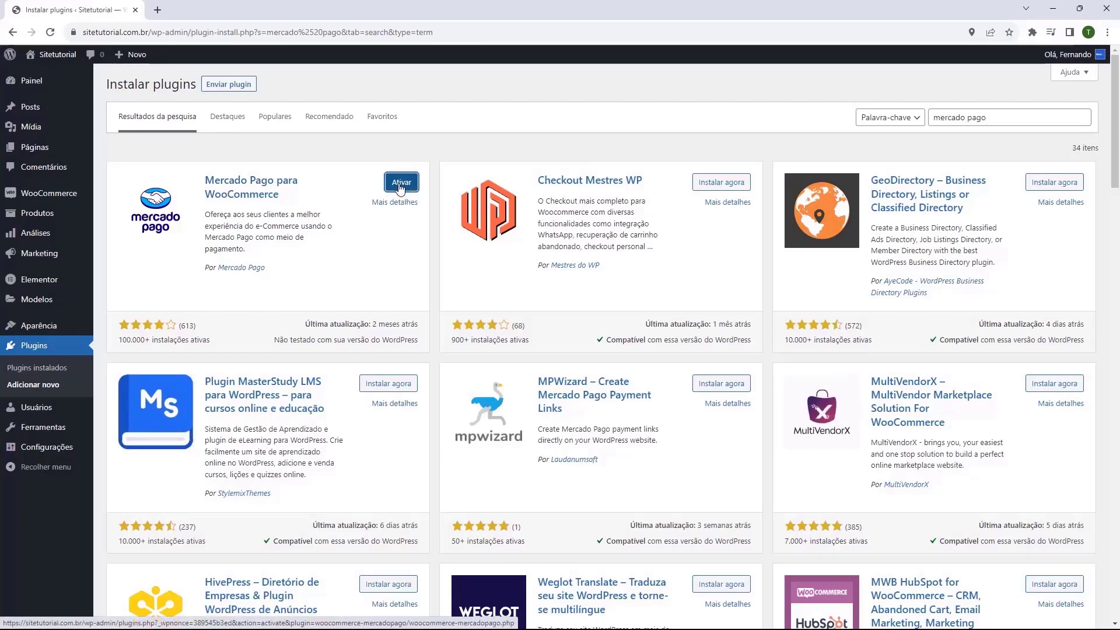
{"action": "left_click", "coordinate": [401, 183]}
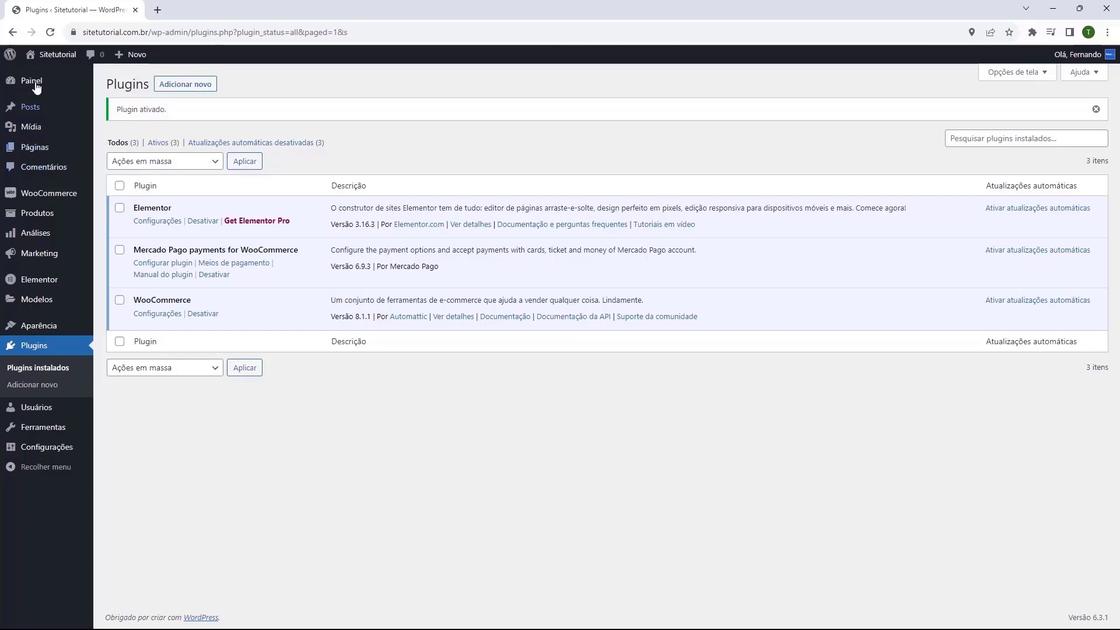
{"action": "mouse_move", "coordinate": [28, 201]}
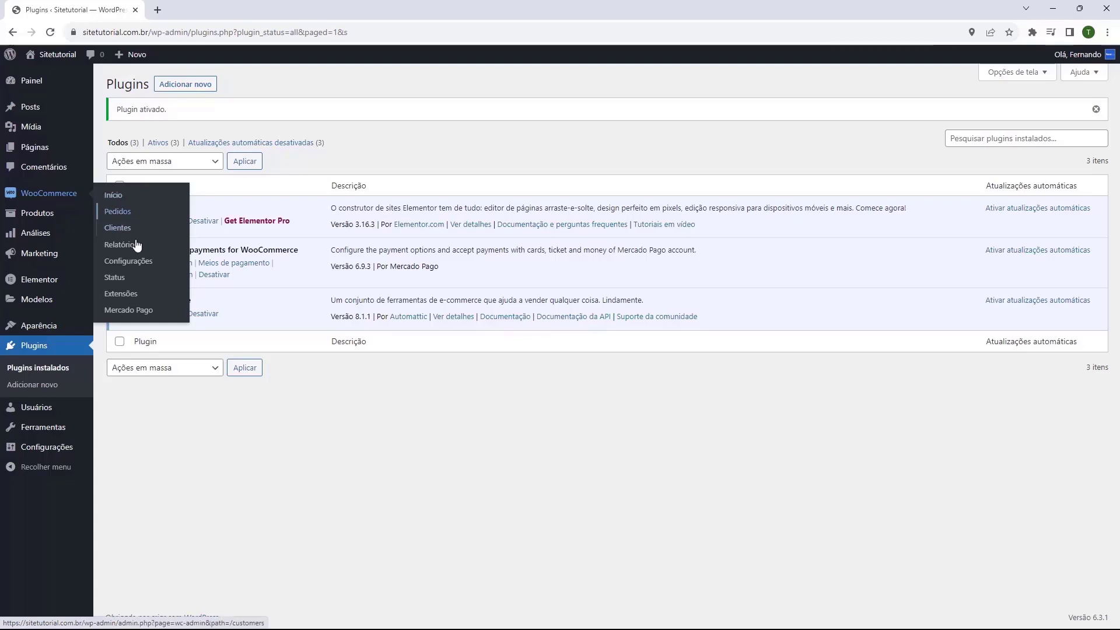
Open WooCommerce > Mercado Pago and expand '1. Integre a loja com o Mercado Pago'
{"action": "left_click", "coordinate": [123, 313]}
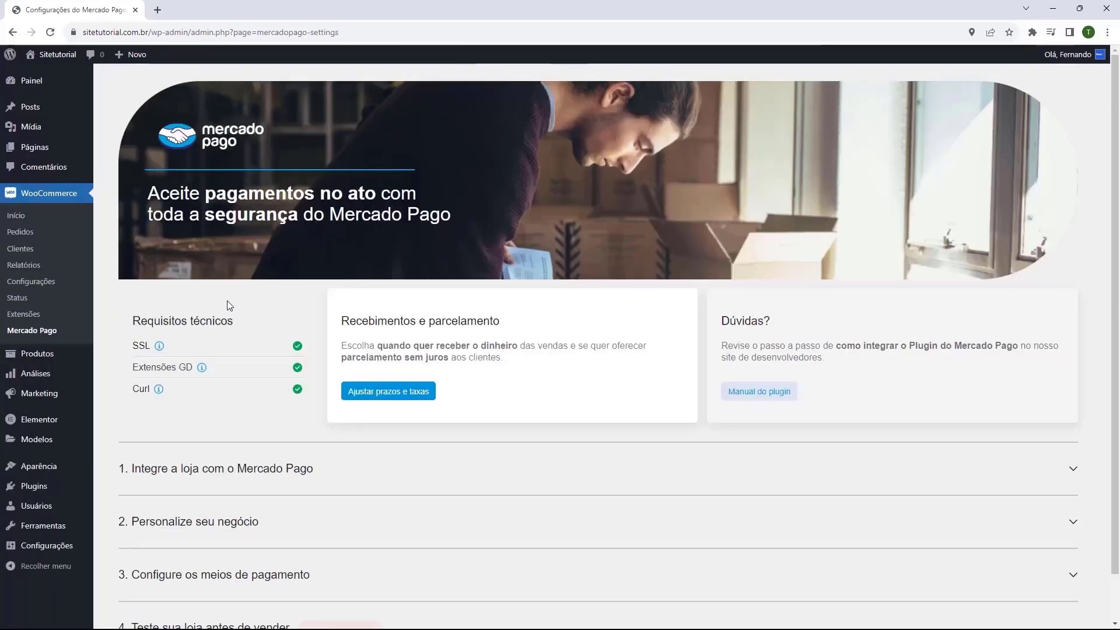
{"action": "scroll", "coordinate": [227, 301], "scroll_direction": "down", "scroll_amount": 1}
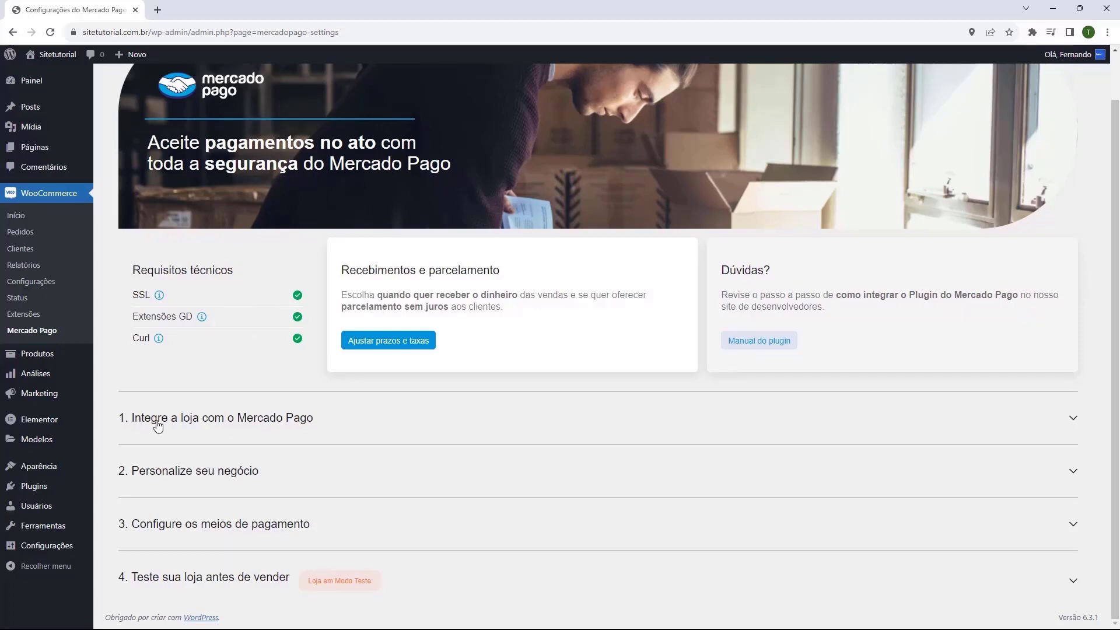
{"action": "left_click", "coordinate": [227, 420]}
{"action": "scroll", "coordinate": [239, 303], "scroll_direction": "down", "scroll_amount": 4}
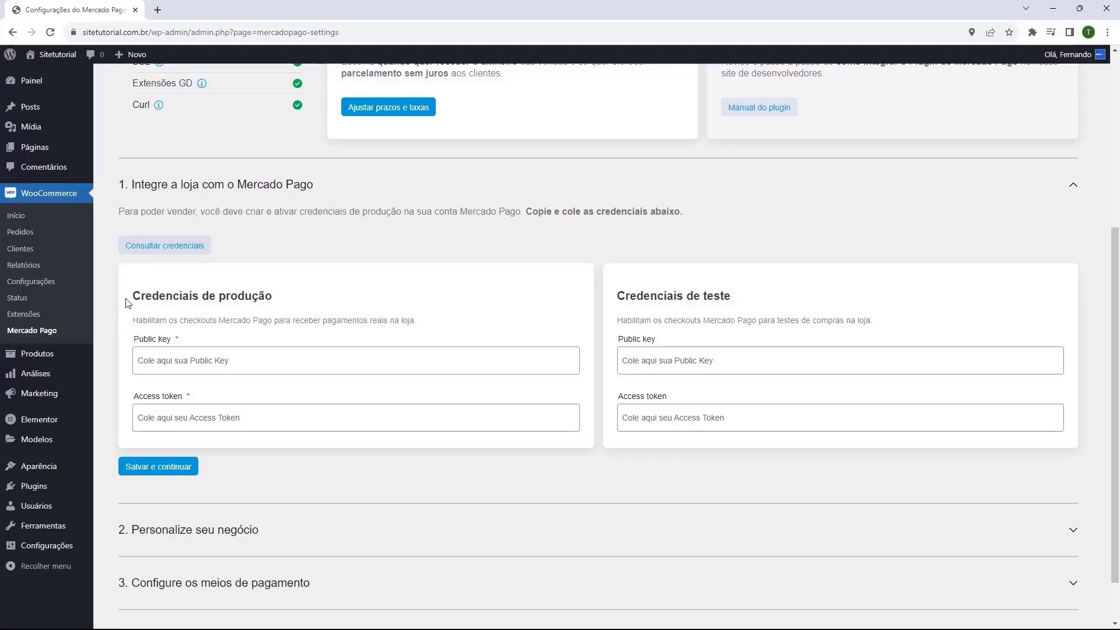
Open the Mercado Pago account's production credentials
{"action": "left_click", "coordinate": [165, 247]}
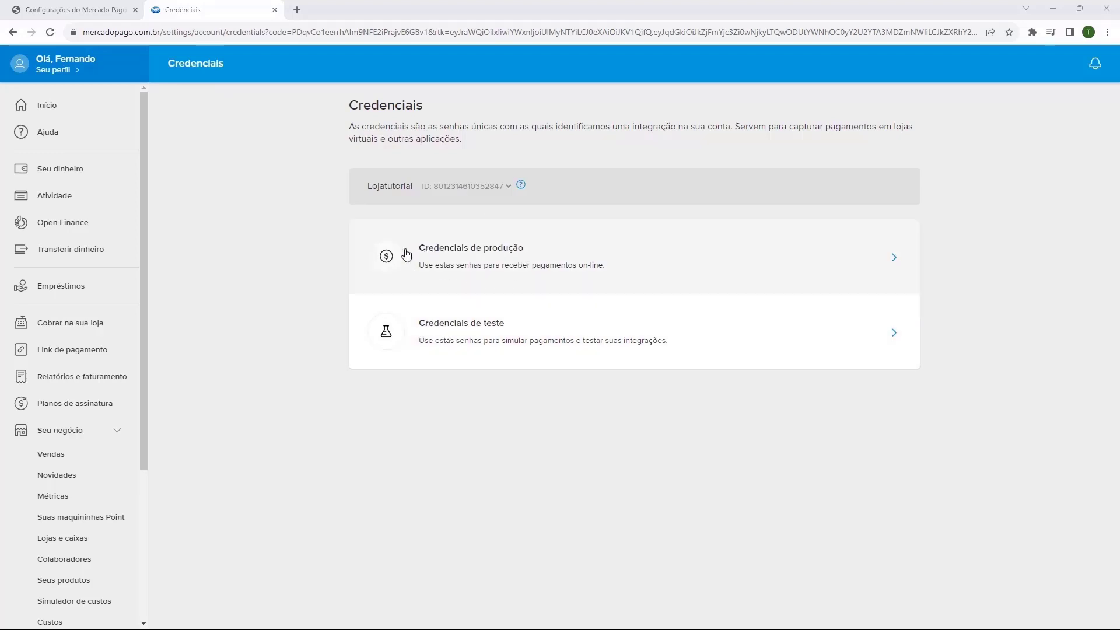
{"action": "left_click", "coordinate": [451, 257]}
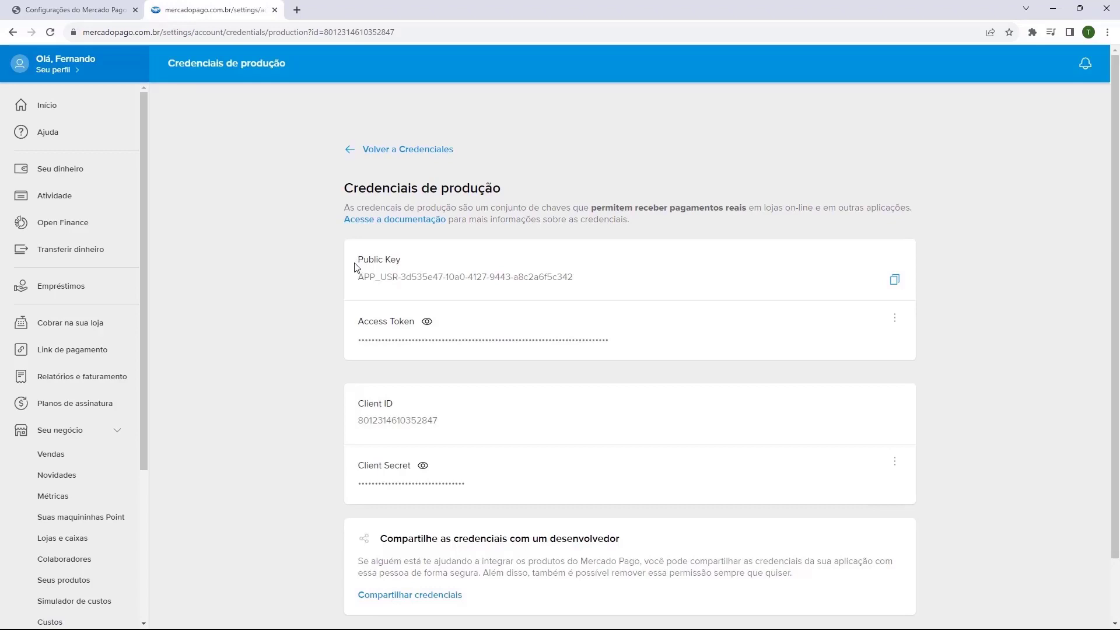
{"action": "mouse_move", "coordinate": [350, 320]}
Copy the production Public Key and return to the WordPress settings tab
{"action": "left_click_drag", "start_coordinate": [358, 259], "coordinate": [397, 258]}
{"action": "left_click", "coordinate": [371, 264]}
{"action": "left_click", "coordinate": [894, 286]}
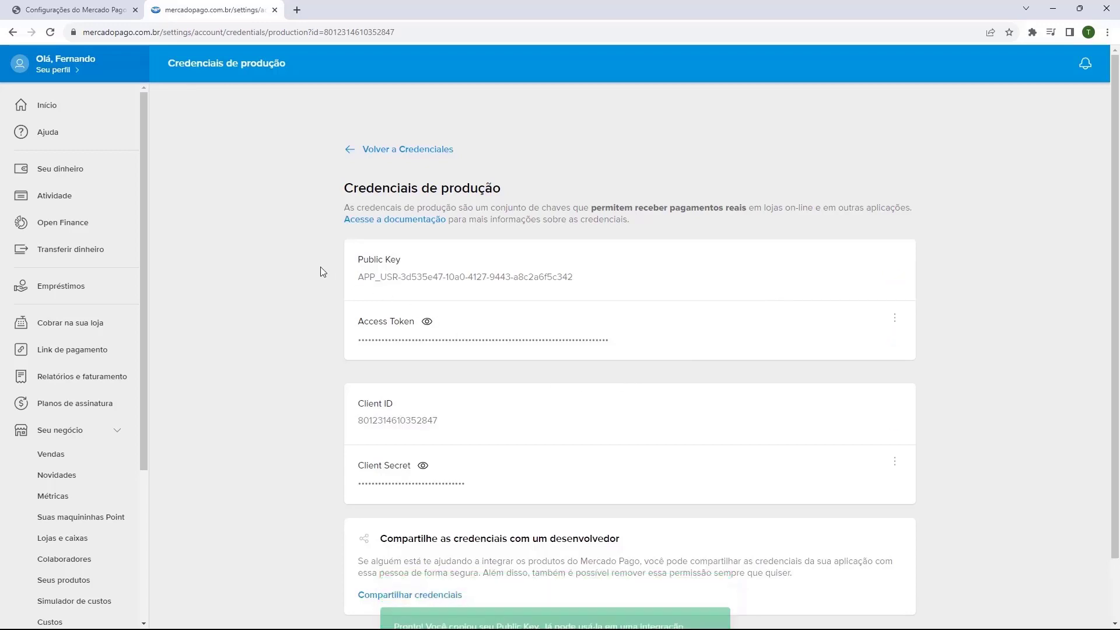
{"action": "left_click", "coordinate": [76, 10]}
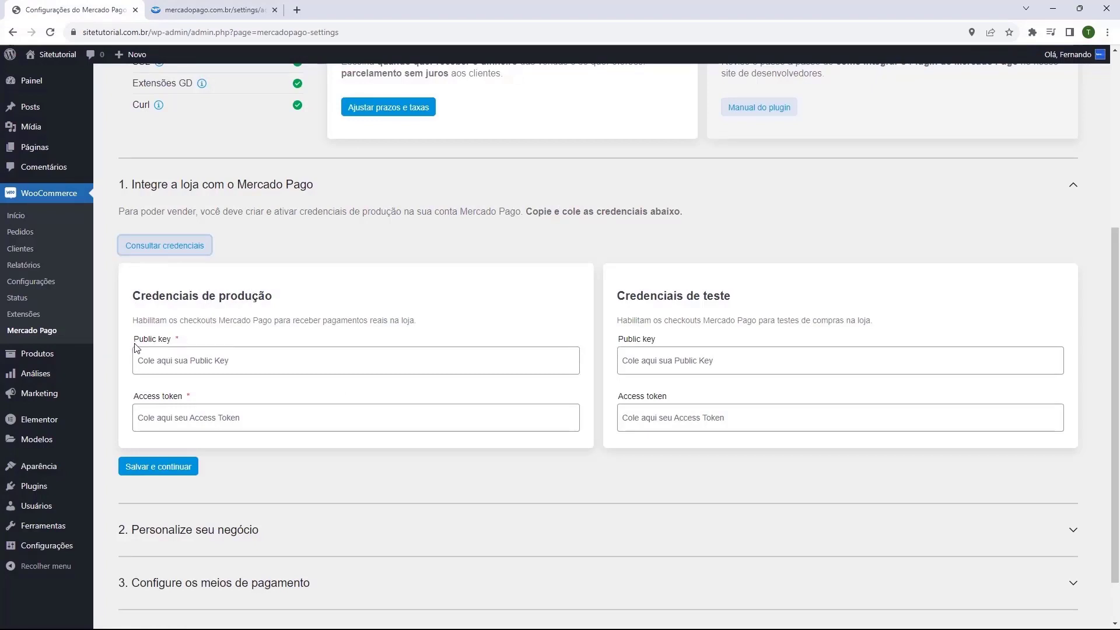
Paste the Mercado Pago production Public key and Access token into WordPress's credential fields
{"action": "left_click", "coordinate": [150, 361]}
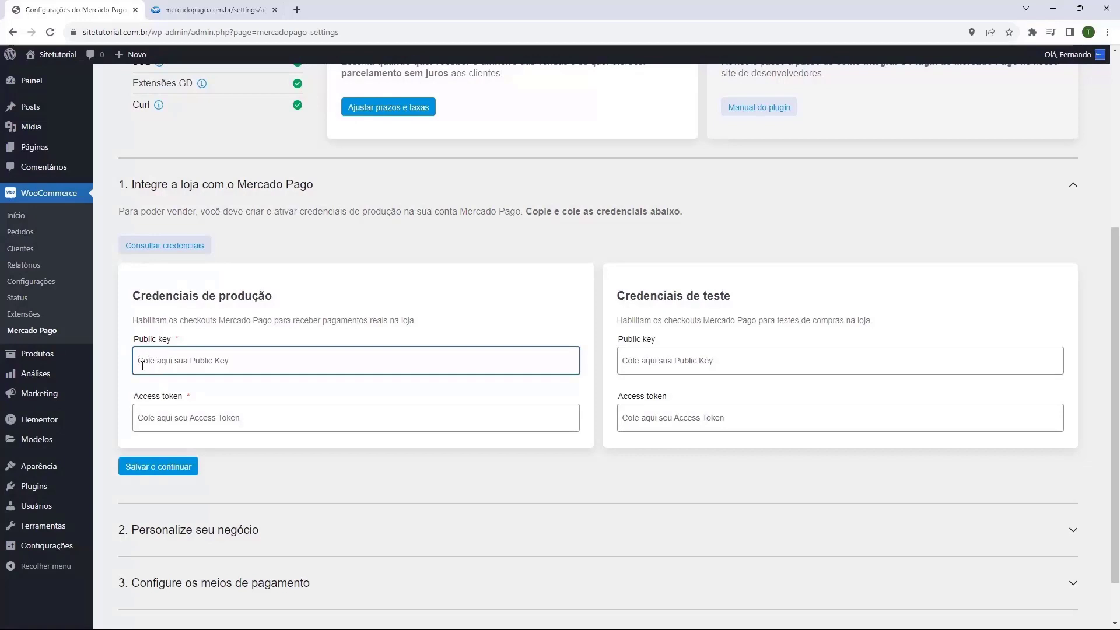
{"action": "key", "text": "ctrl+v"}
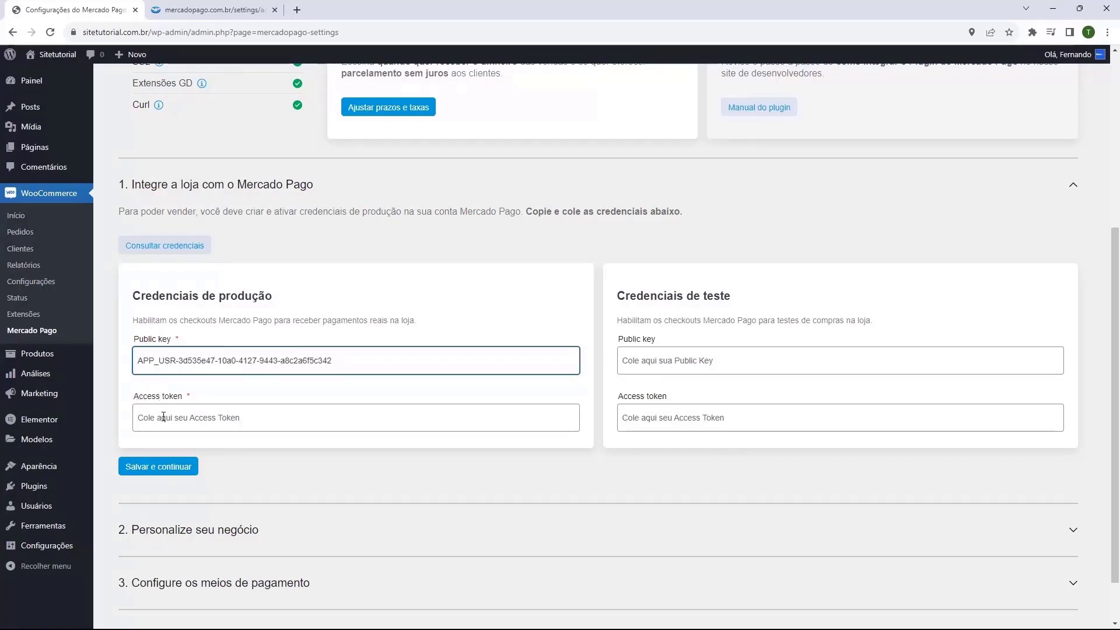
{"action": "left_click", "coordinate": [205, 10]}
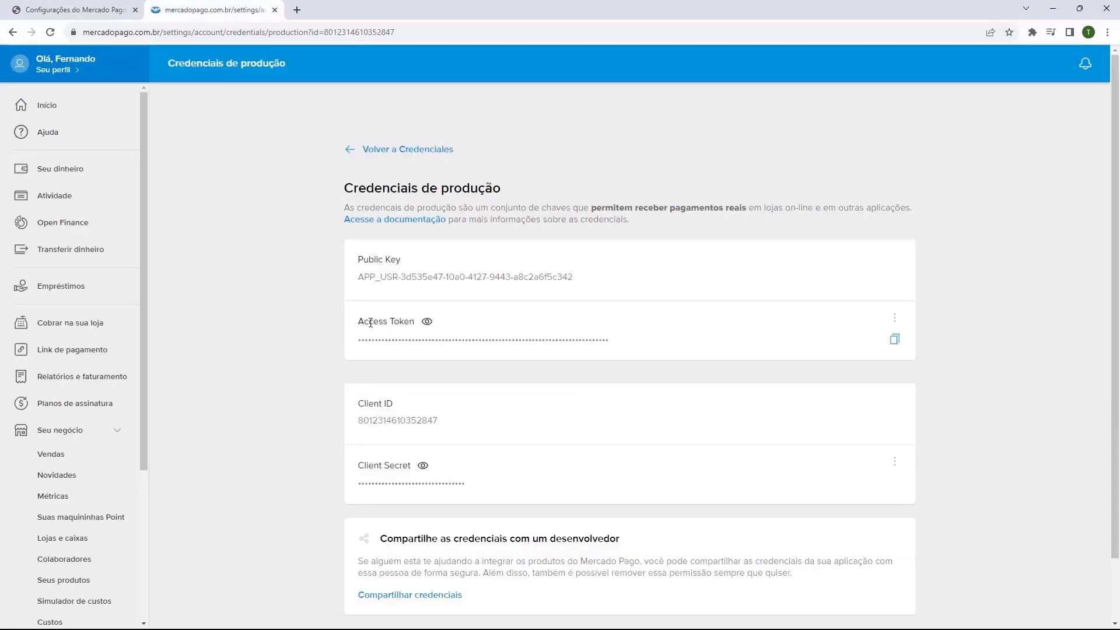
{"action": "left_click", "coordinate": [427, 322]}
{"action": "left_click", "coordinate": [427, 323]}
{"action": "left_click", "coordinate": [893, 341]}
{"action": "left_click", "coordinate": [81, 11]}
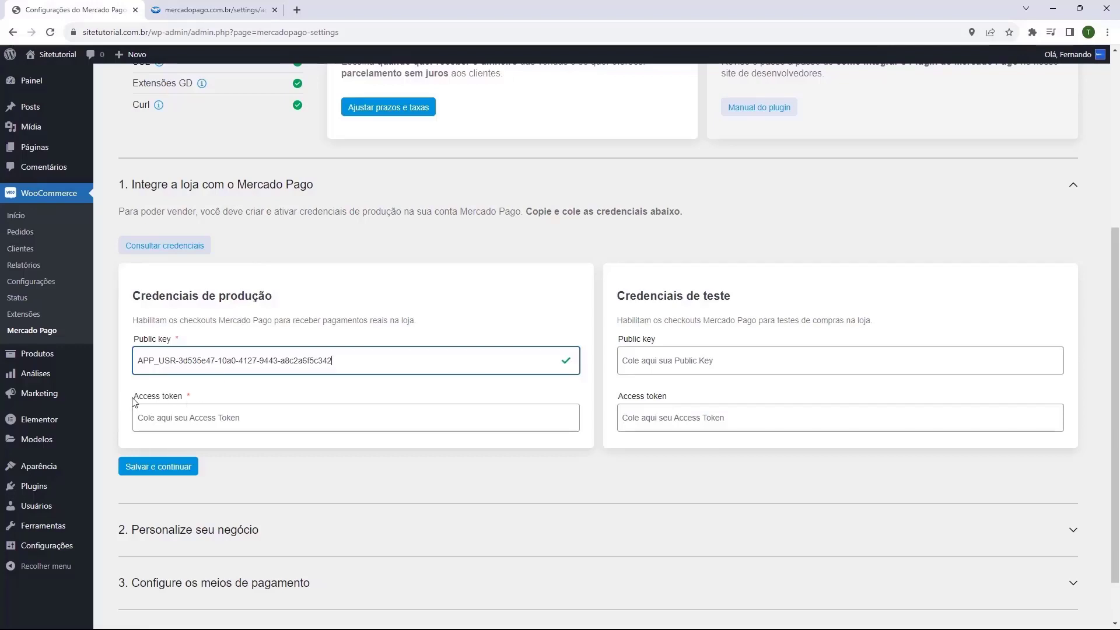
{"action": "left_click", "coordinate": [175, 420]}
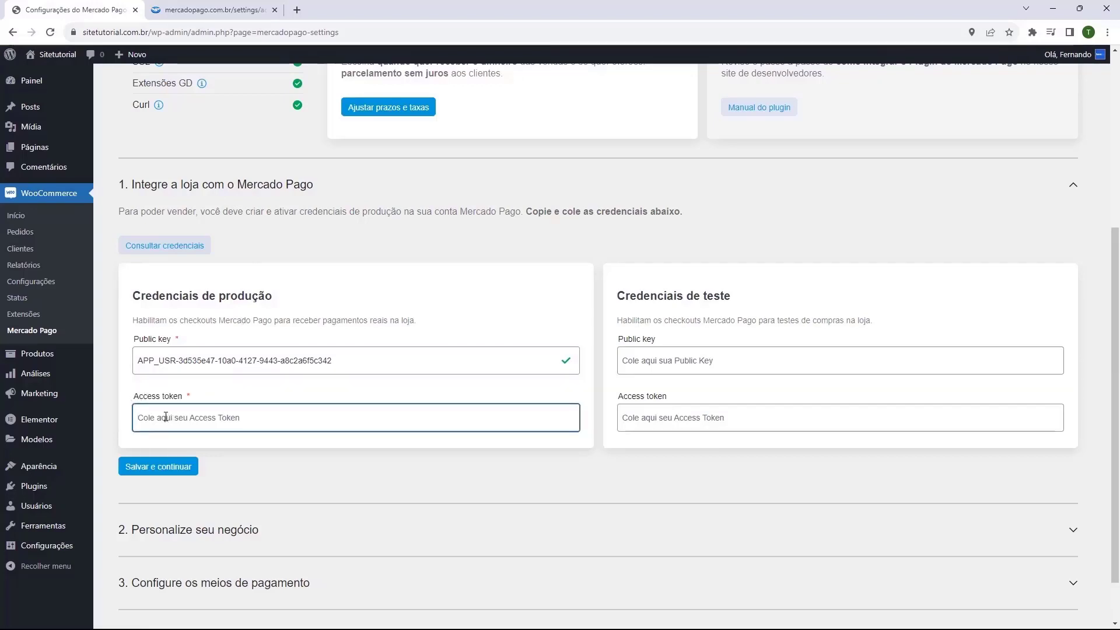
{"action": "key", "text": "ctrl+v"}
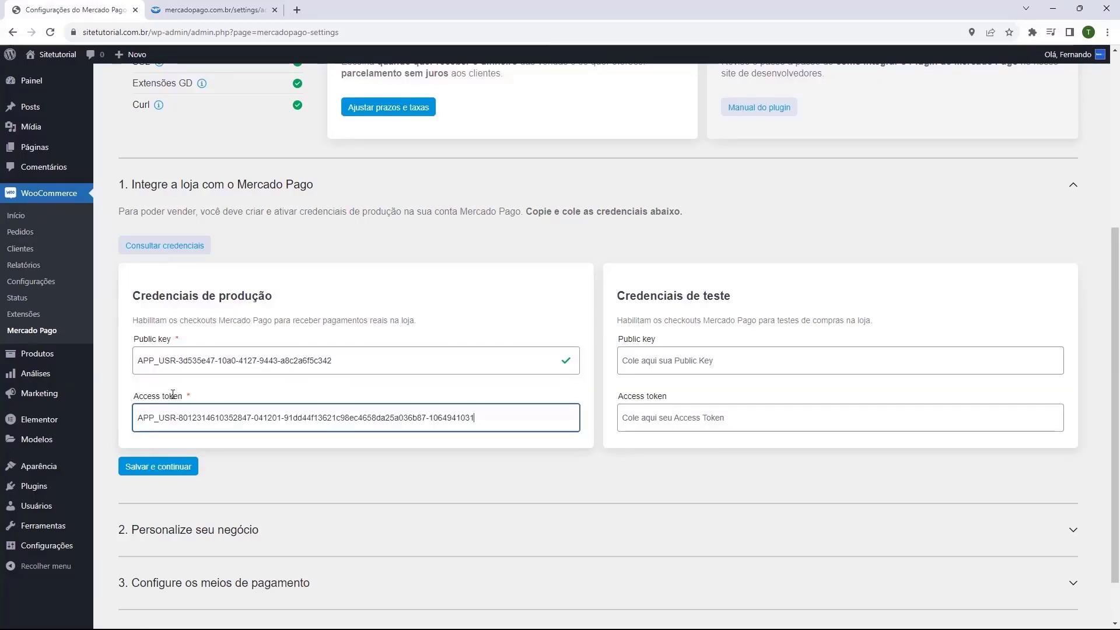
{"action": "left_click", "coordinate": [132, 395]}
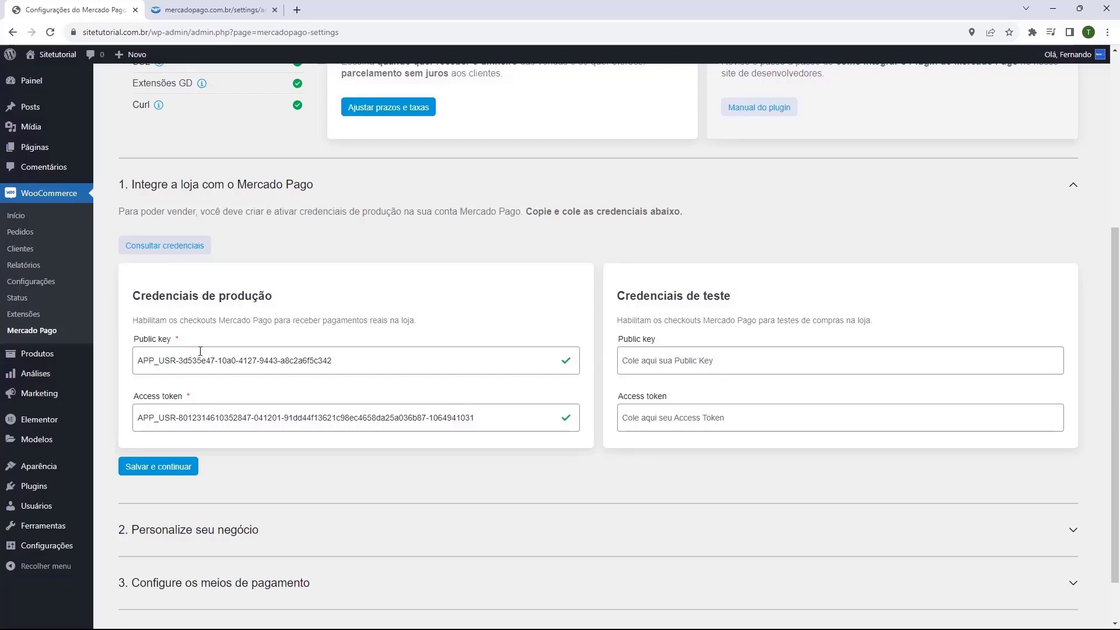
Save the credentials and replace the store name with Lojatutorial
{"action": "left_click", "coordinate": [151, 475]}
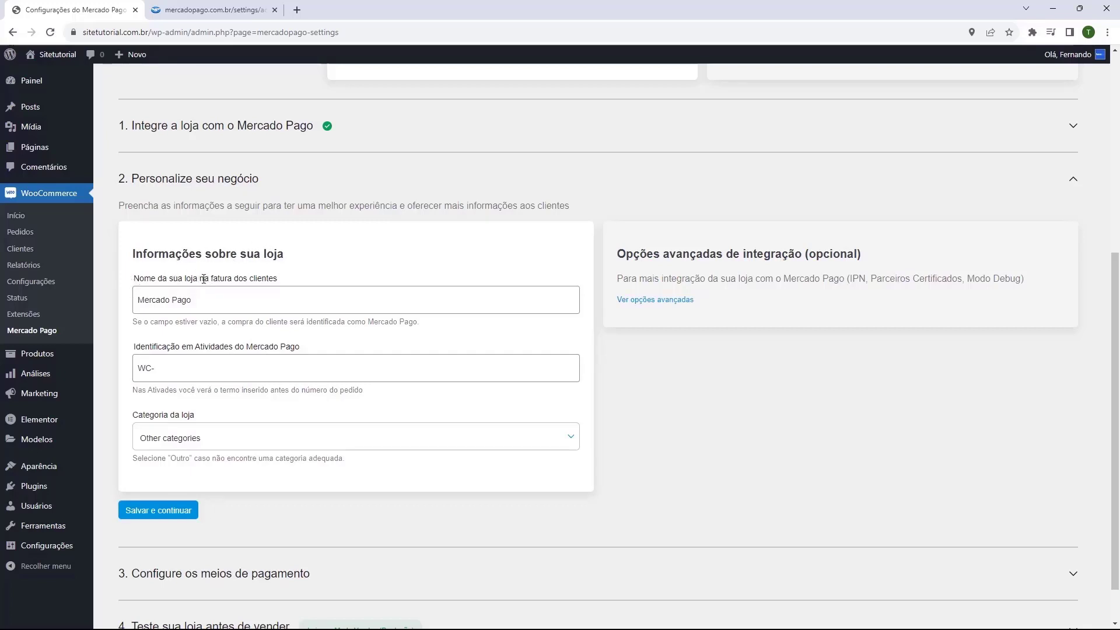
{"action": "triple_click", "coordinate": [204, 304]}
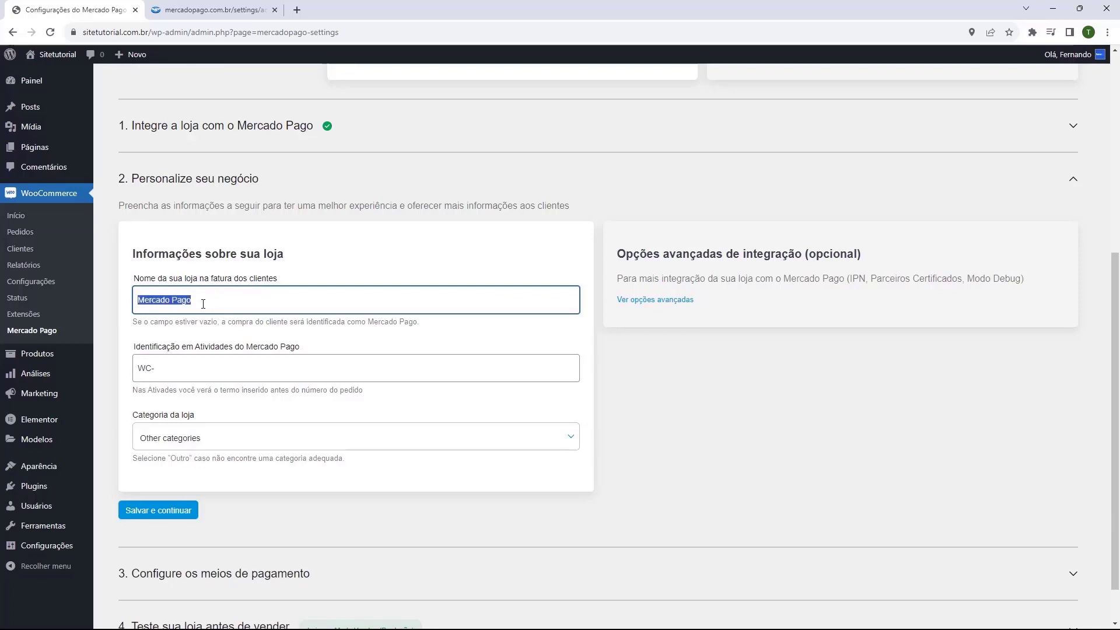
{"action": "type", "text": "Loj"}
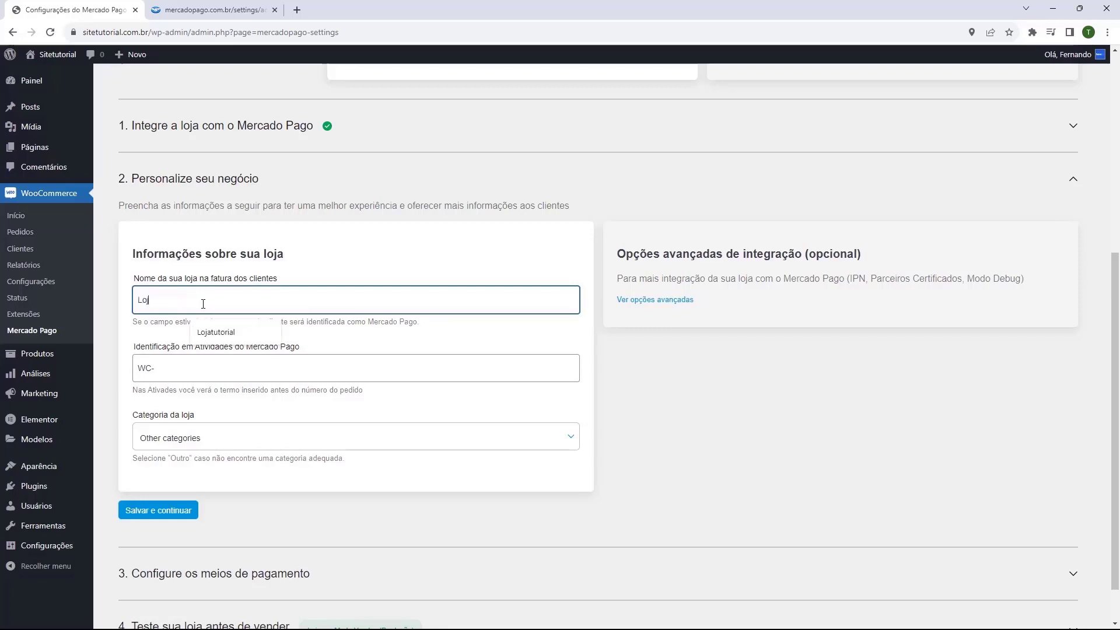
{"action": "type", "text": "atutorial"}
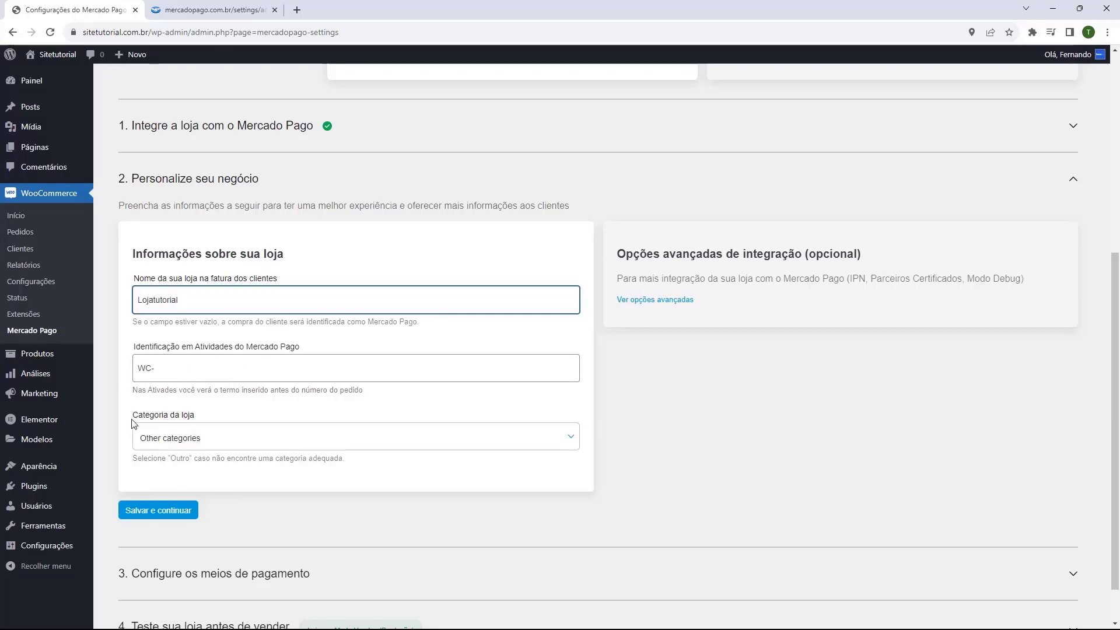
Keep Other categories as the store category and save the store details
{"action": "left_click", "coordinate": [209, 436]}
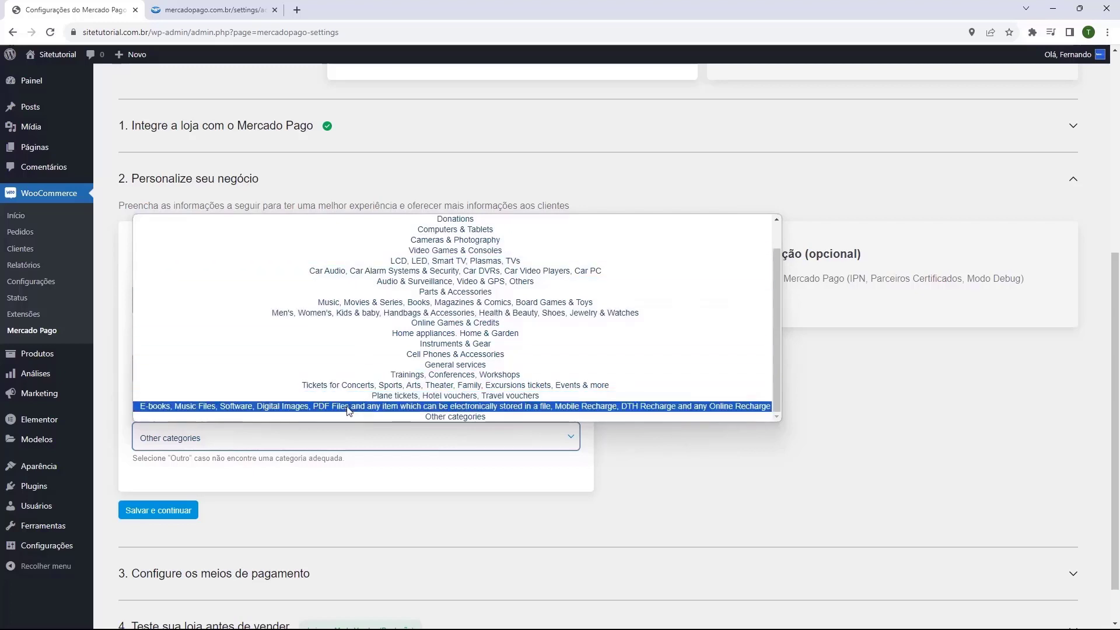
{"action": "left_click", "coordinate": [426, 417]}
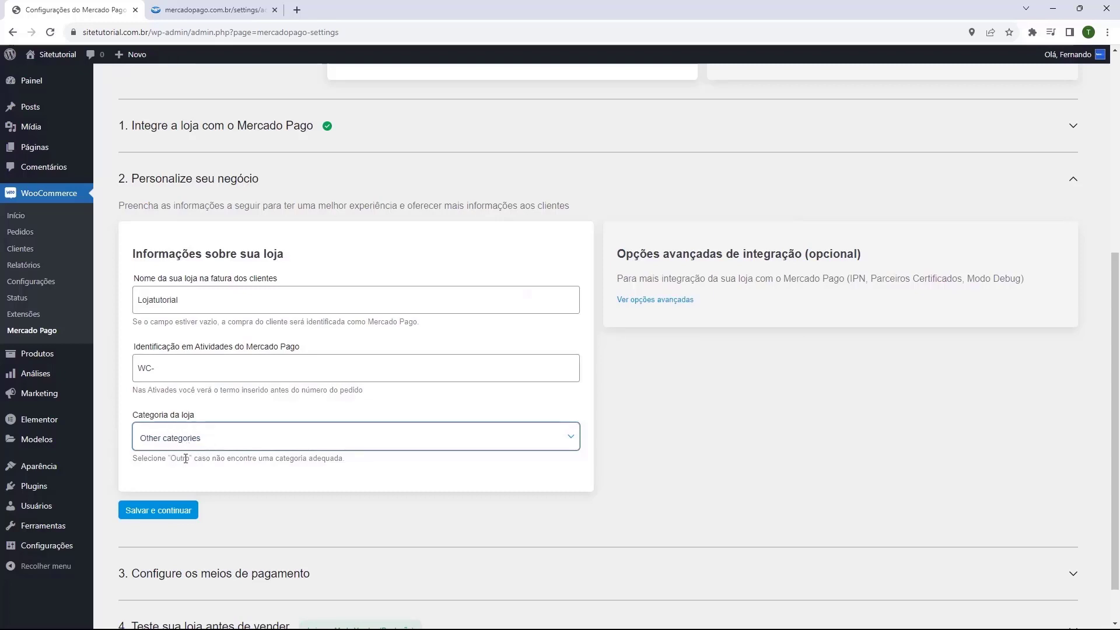
{"action": "left_click", "coordinate": [140, 512]}
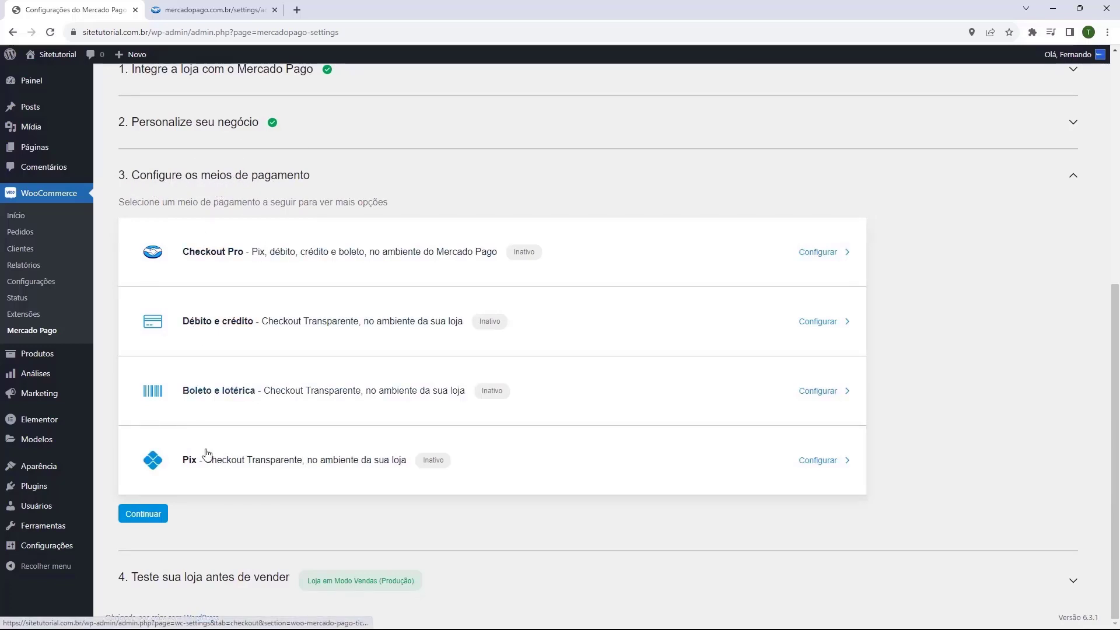
Keep the store in Modo Vendas (Produção), save it, and open WooCommerce Configurações
{"action": "left_click", "coordinate": [130, 584]}
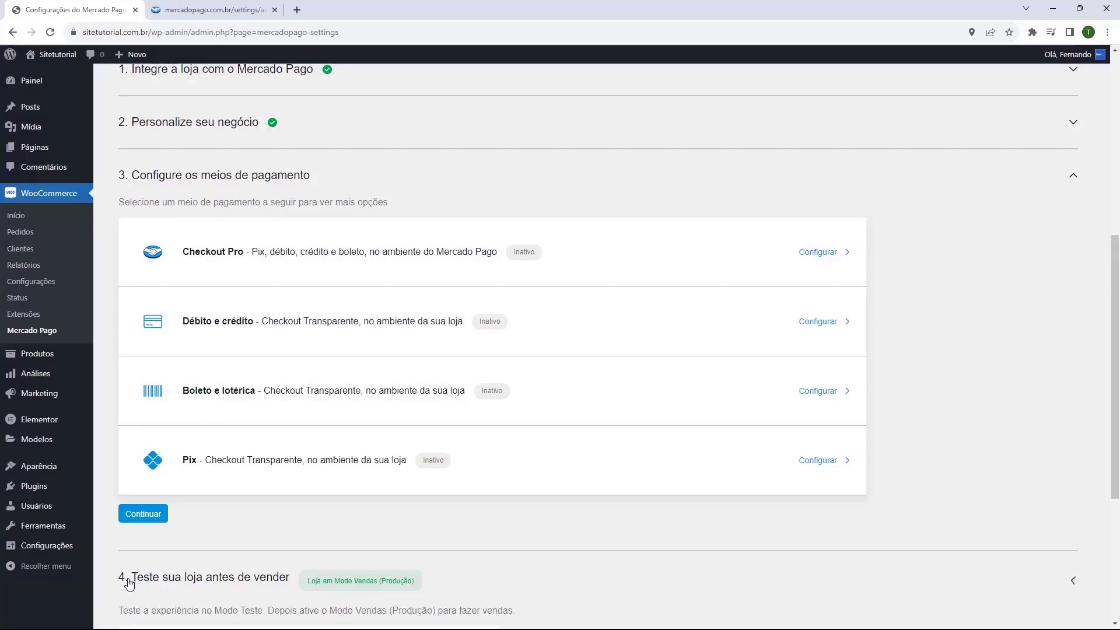
{"action": "scroll", "coordinate": [170, 525], "scroll_direction": "down", "scroll_amount": 5}
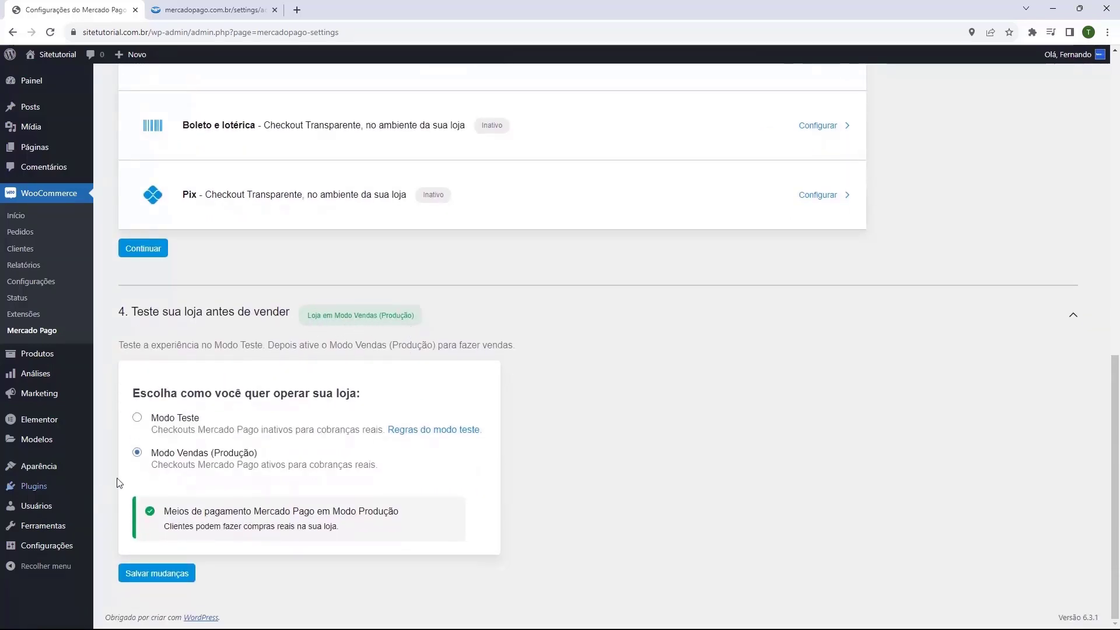
{"action": "left_click", "coordinate": [137, 418]}
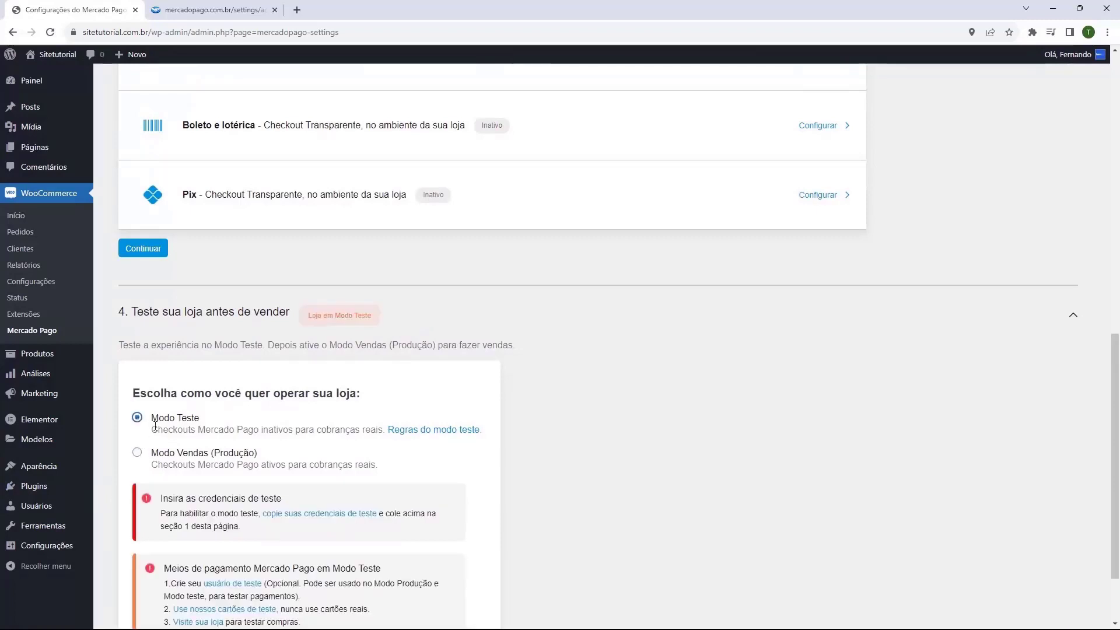
{"action": "left_click", "coordinate": [139, 455]}
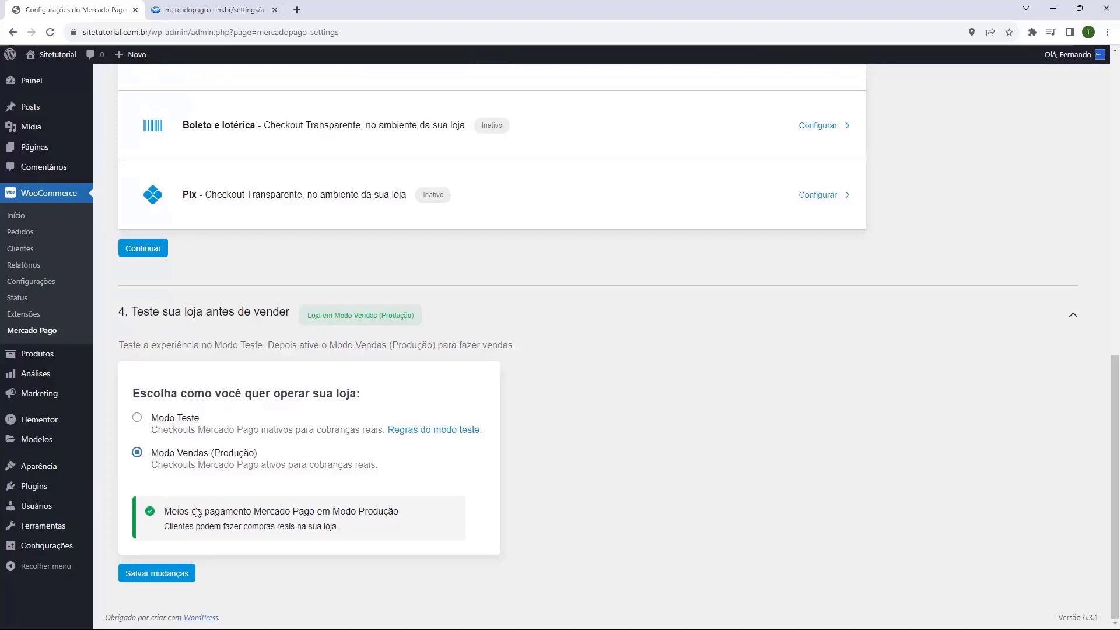
{"action": "left_click", "coordinate": [140, 576]}
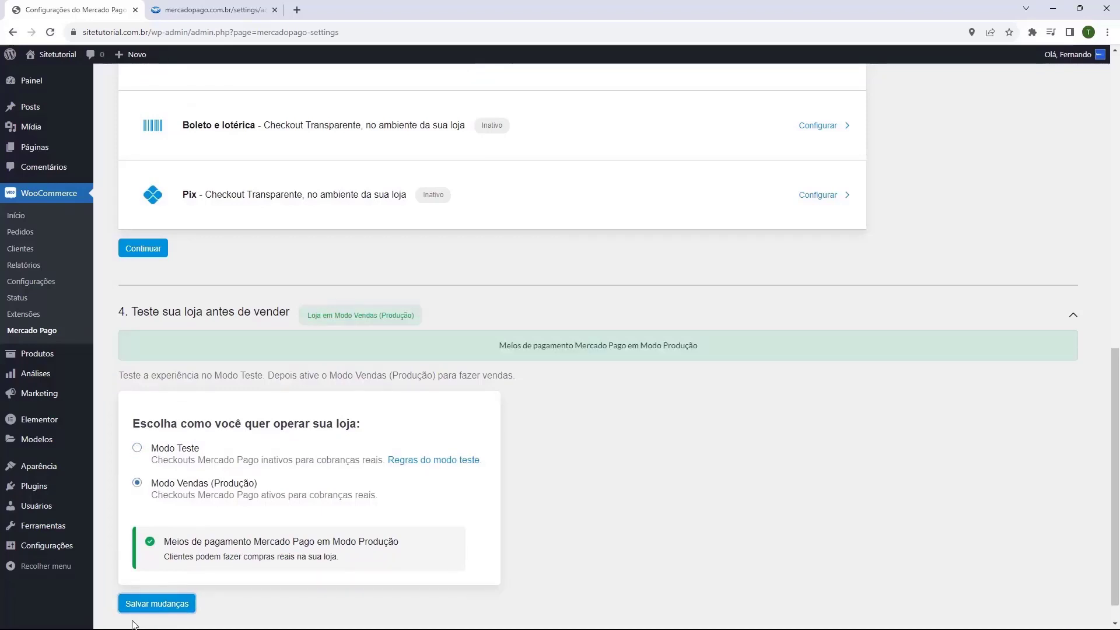
{"action": "scroll", "coordinate": [201, 572], "scroll_direction": "up", "scroll_amount": 5}
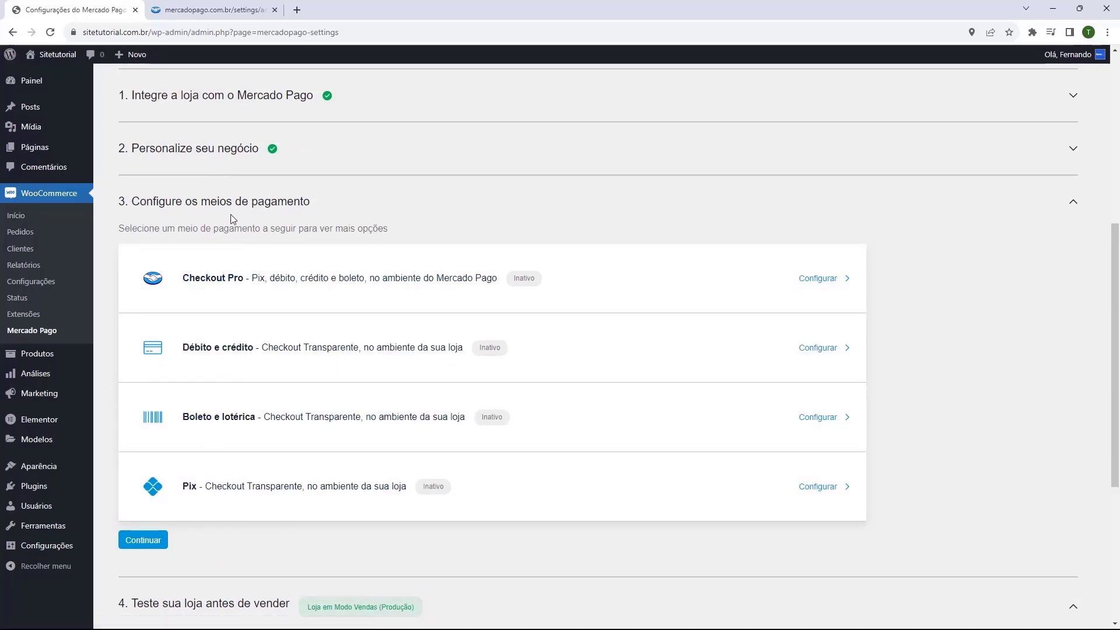
{"action": "left_click", "coordinate": [25, 285]}
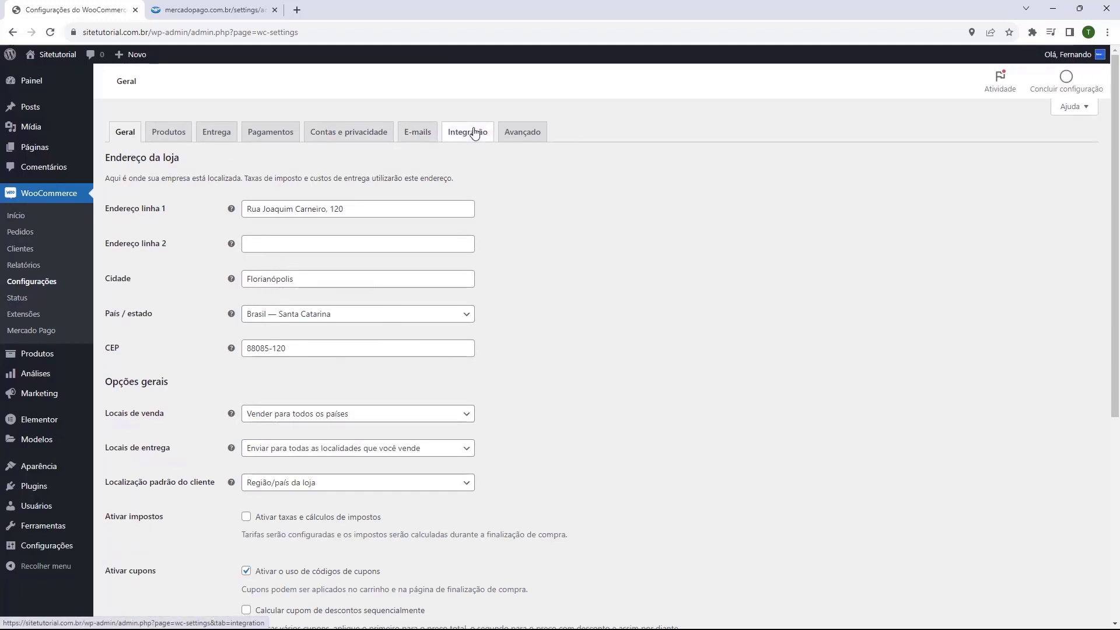
Switch WooCommerce settings to the Pagamentos tab to list payment methods
{"action": "left_click", "coordinate": [272, 138]}
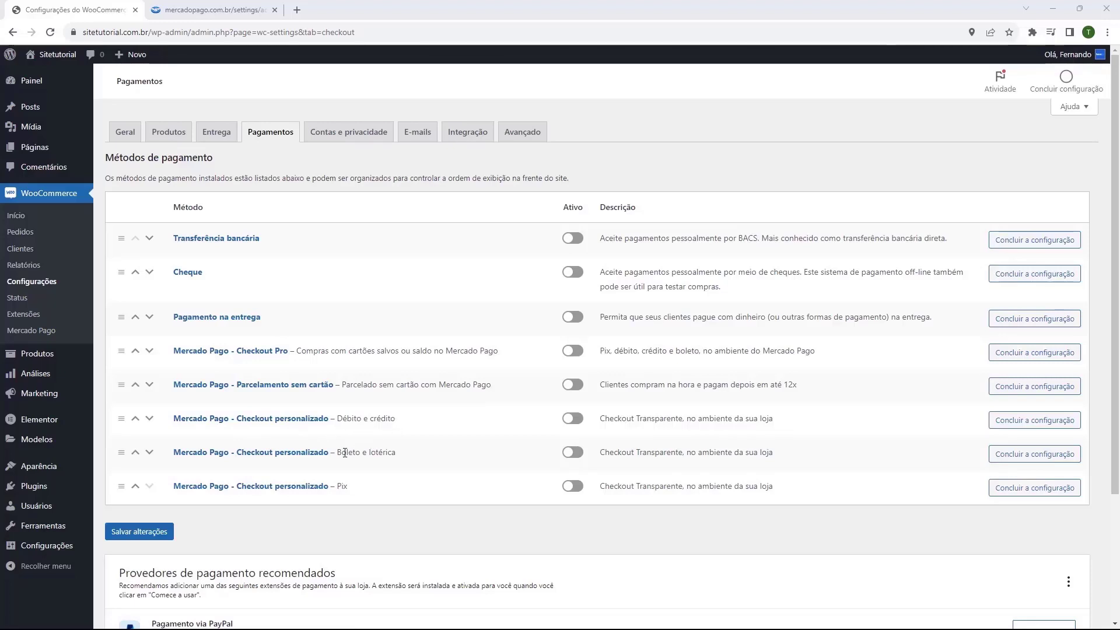
Enable the Débito e crédito, Boleto e lotérica and Pix checkouts and save
{"action": "left_click", "coordinate": [571, 420]}
{"action": "left_click", "coordinate": [572, 454]}
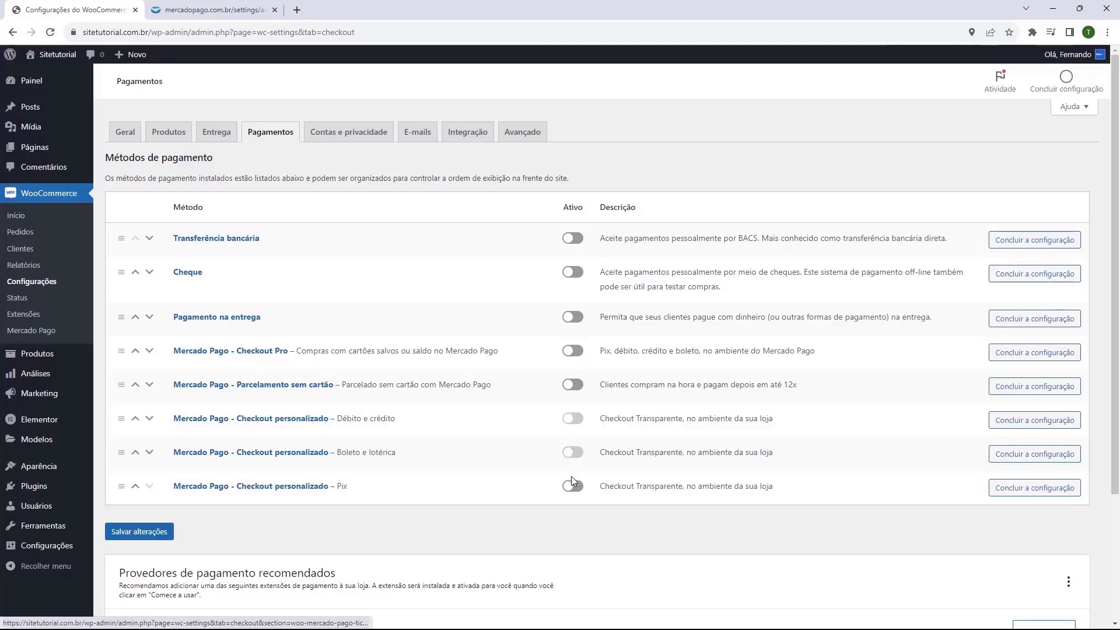
{"action": "left_click", "coordinate": [572, 485]}
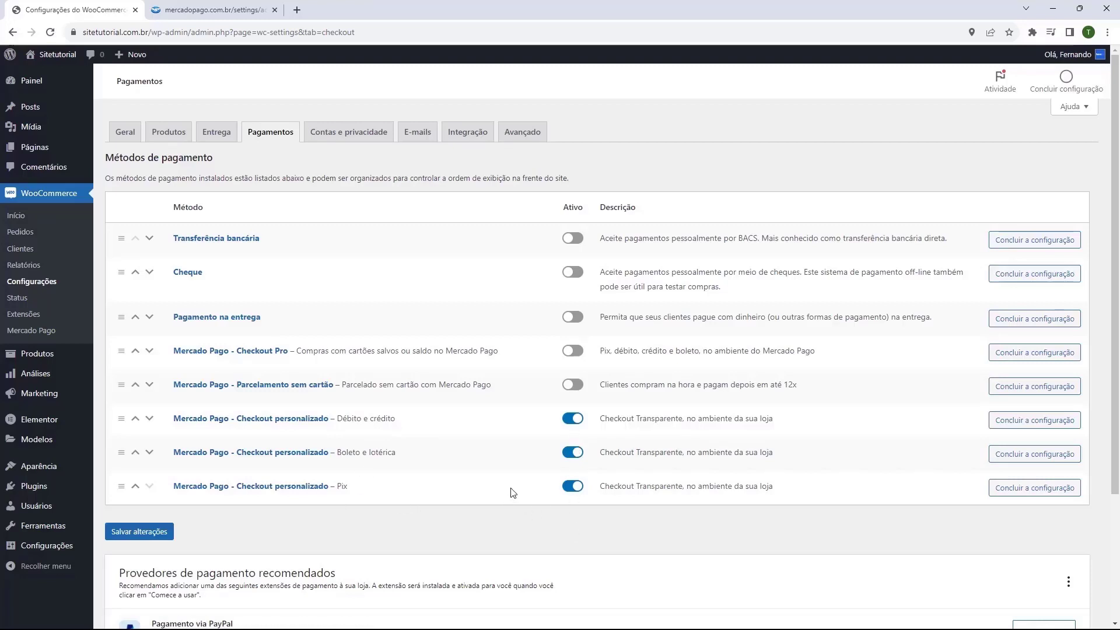
{"action": "left_click", "coordinate": [123, 536]}
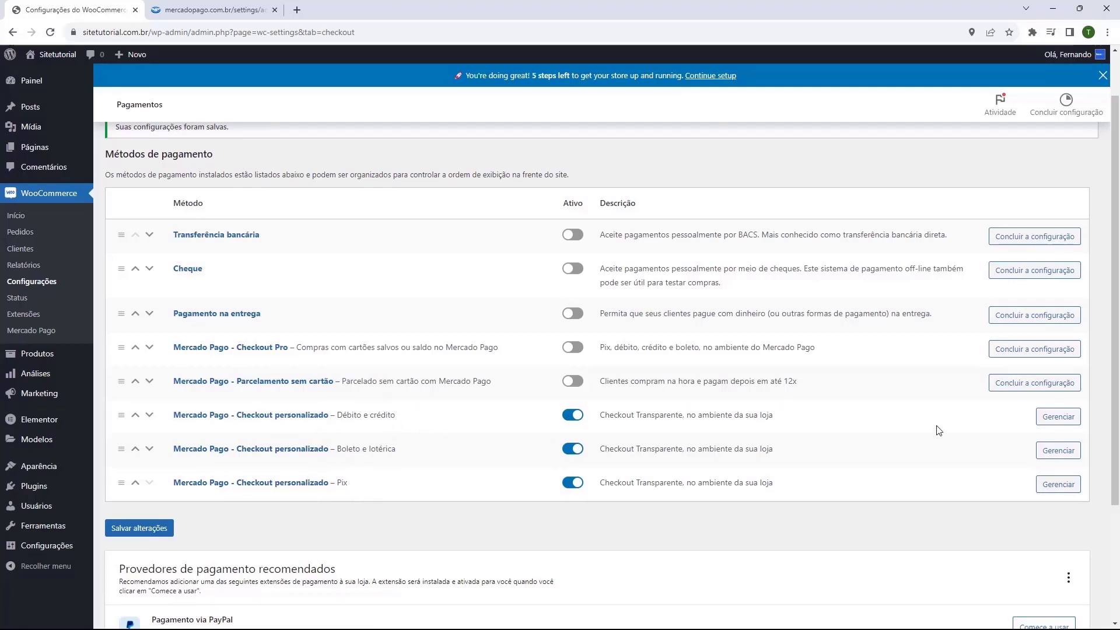
Save the Débito e crédito checkout settings unchanged and go back to Pagamentos
{"action": "left_click", "coordinate": [1044, 419]}
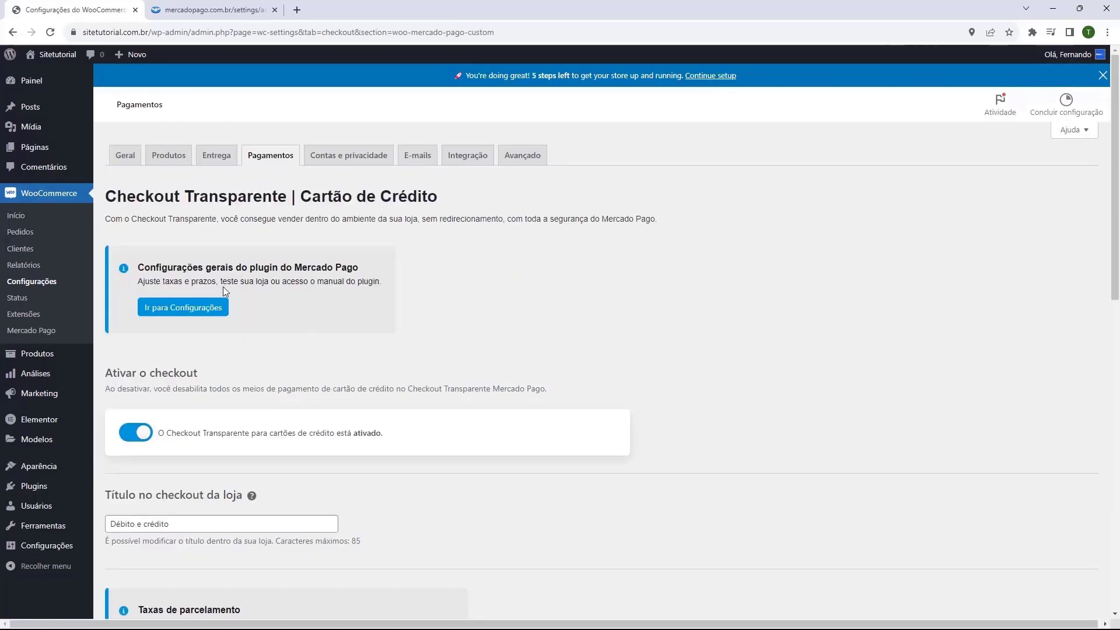
{"action": "scroll", "coordinate": [223, 286], "scroll_direction": "down", "scroll_amount": 2}
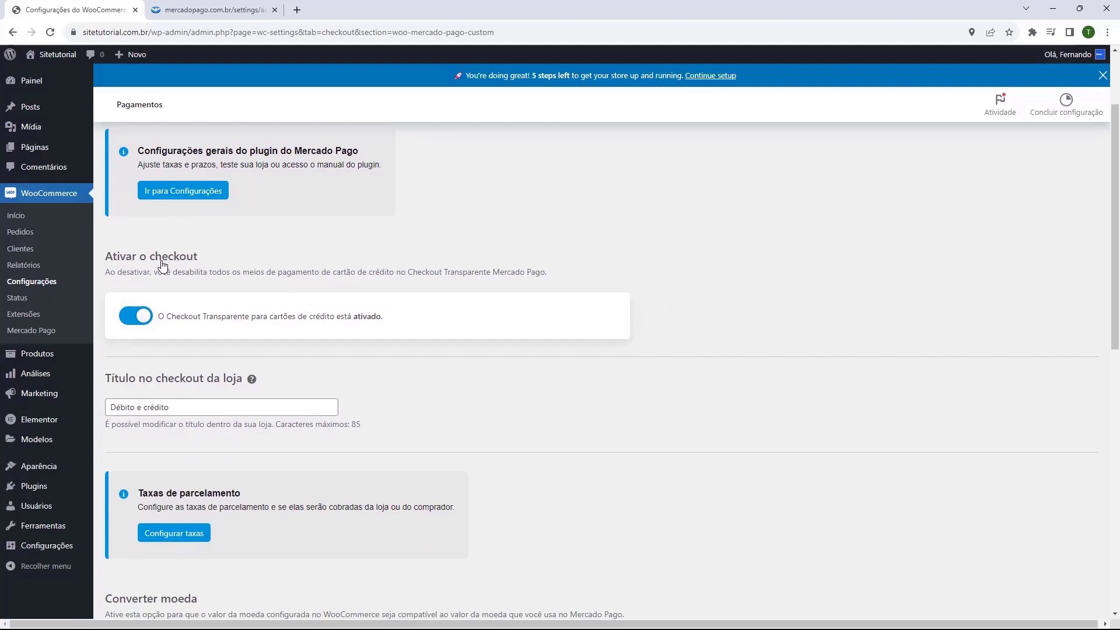
{"action": "scroll", "coordinate": [163, 261], "scroll_direction": "down", "scroll_amount": 2}
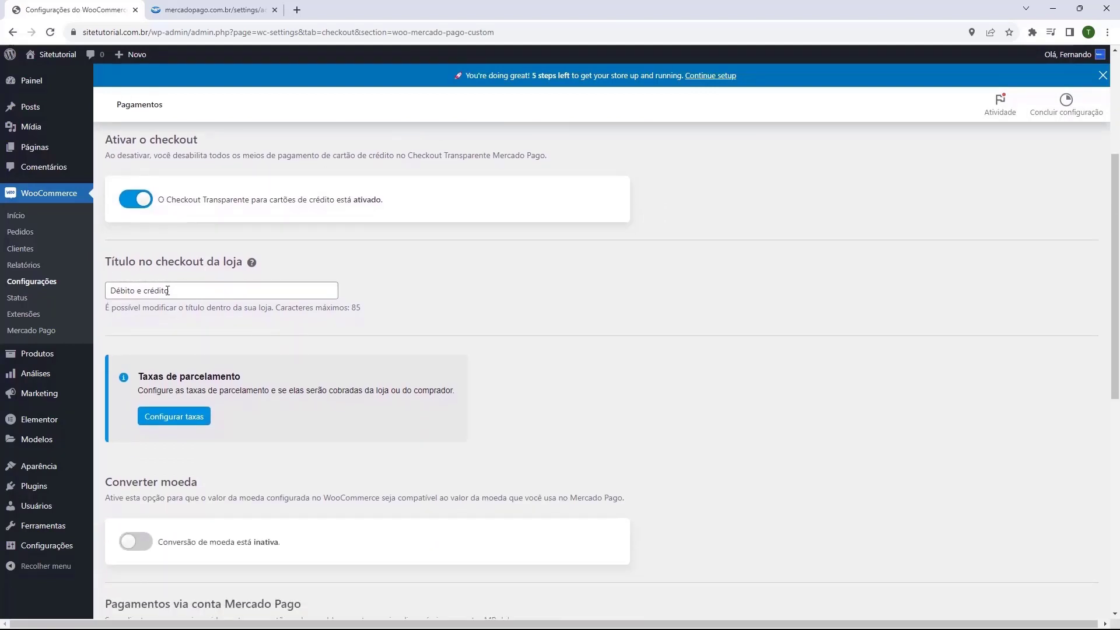
{"action": "scroll", "coordinate": [167, 291], "scroll_direction": "down", "scroll_amount": 3}
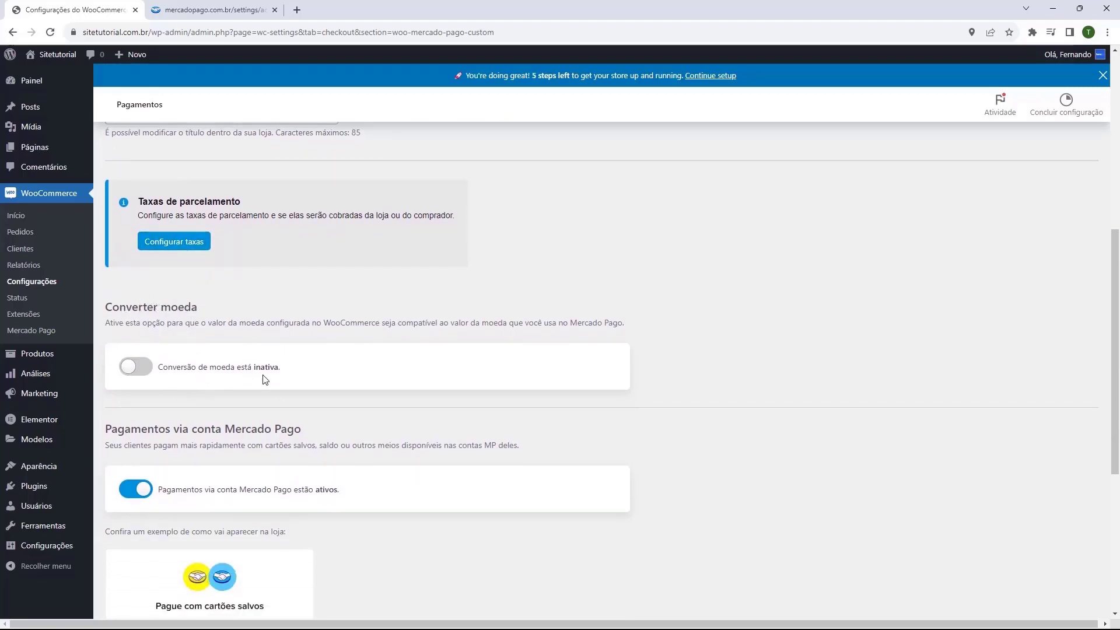
{"action": "scroll", "coordinate": [183, 314], "scroll_direction": "down", "scroll_amount": 2}
{"action": "scroll", "coordinate": [182, 314], "scroll_direction": "down", "scroll_amount": 2}
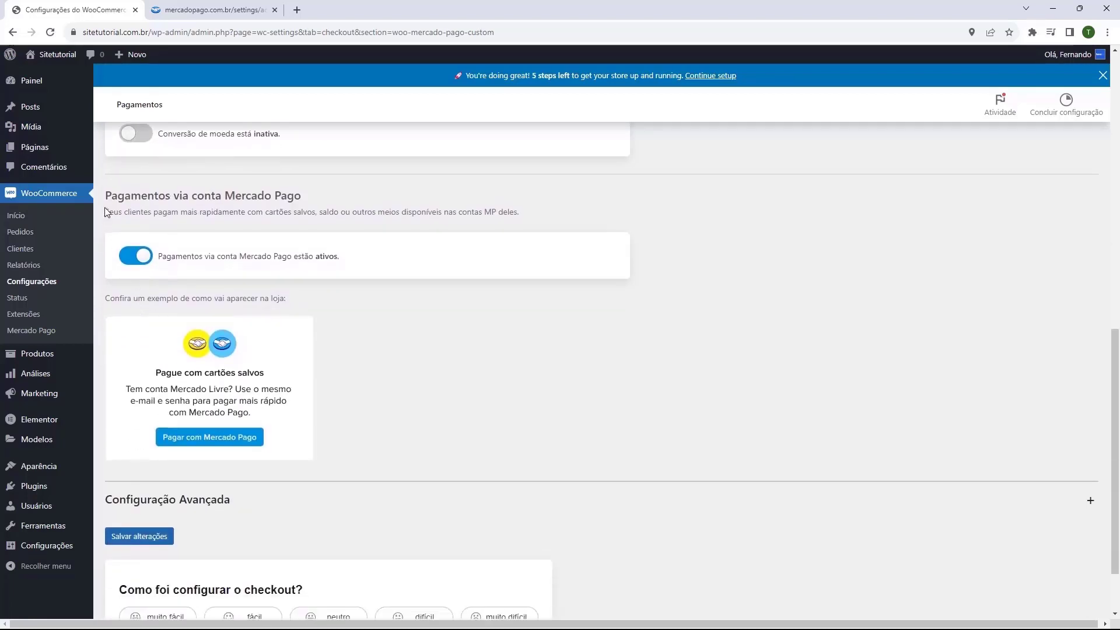
{"action": "scroll", "coordinate": [149, 245], "scroll_direction": "down", "scroll_amount": 1}
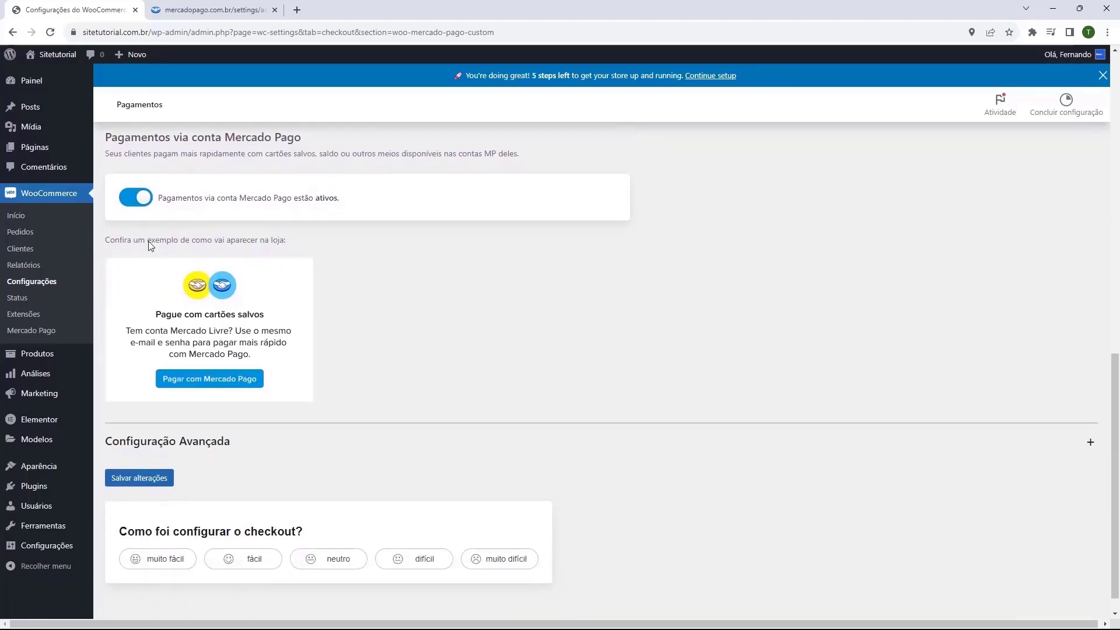
{"action": "scroll", "coordinate": [136, 271], "scroll_direction": "up", "scroll_amount": 1}
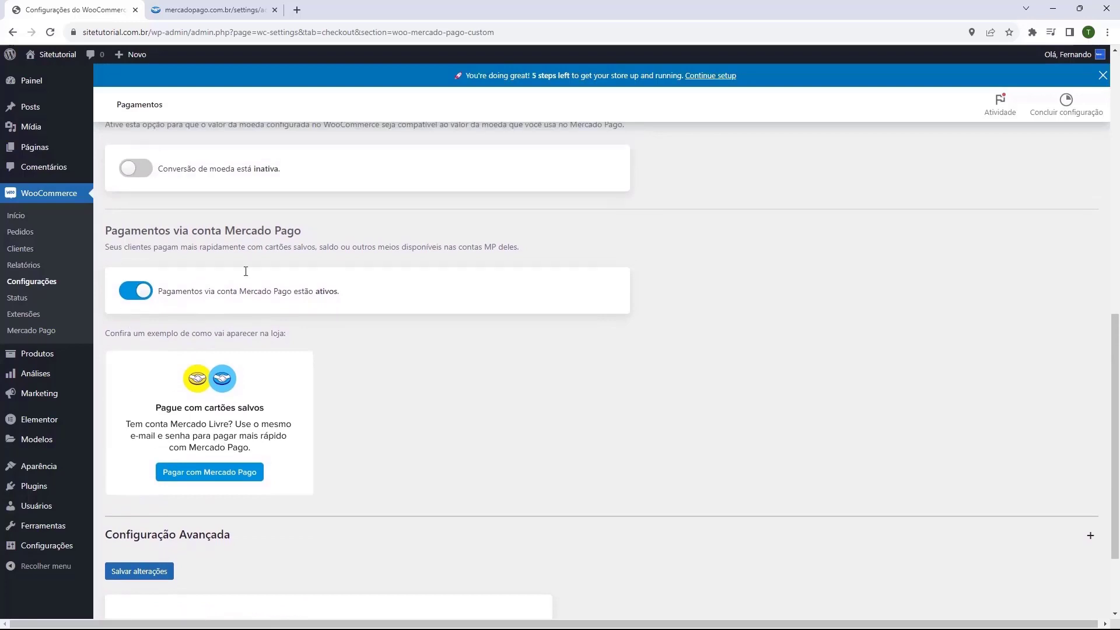
{"action": "scroll", "coordinate": [140, 315], "scroll_direction": "up", "scroll_amount": 2}
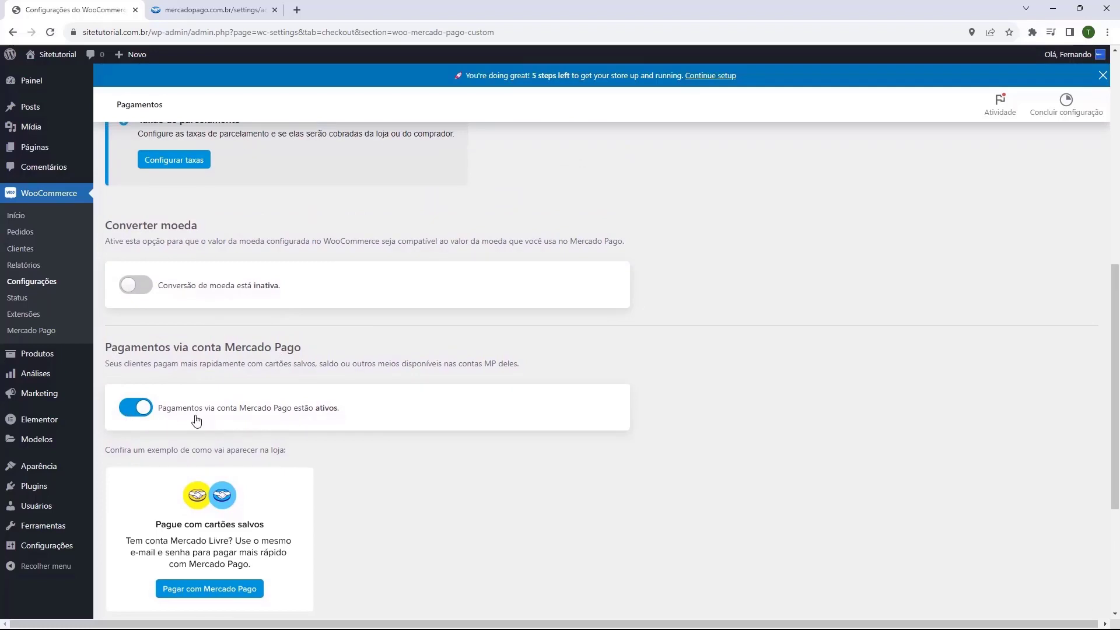
{"action": "scroll", "coordinate": [152, 383], "scroll_direction": "down", "scroll_amount": 4}
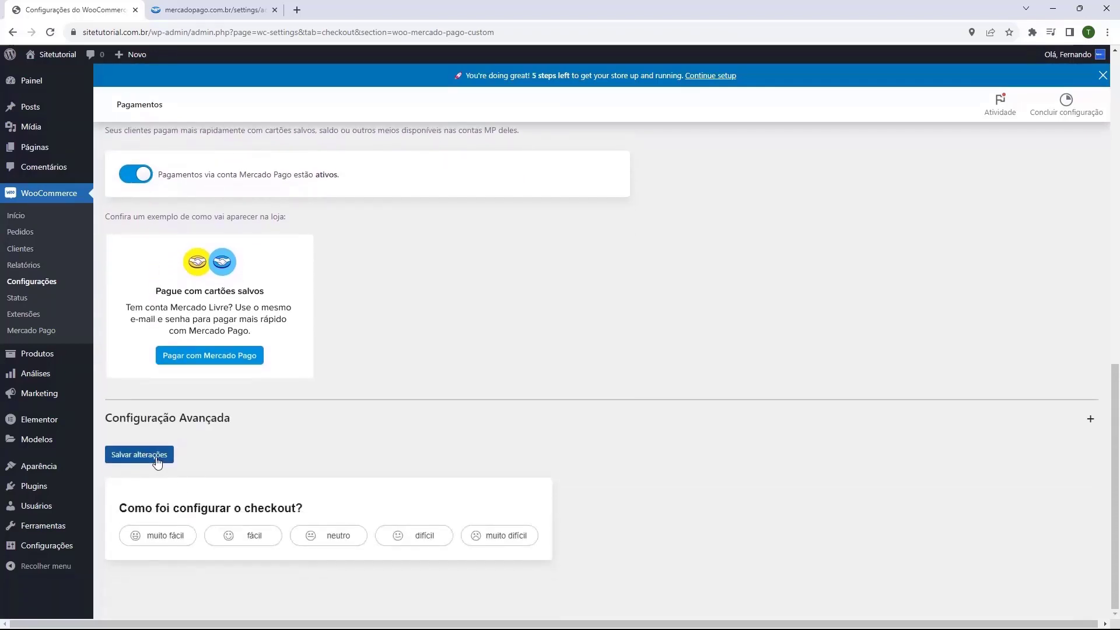
{"action": "left_click", "coordinate": [149, 460]}
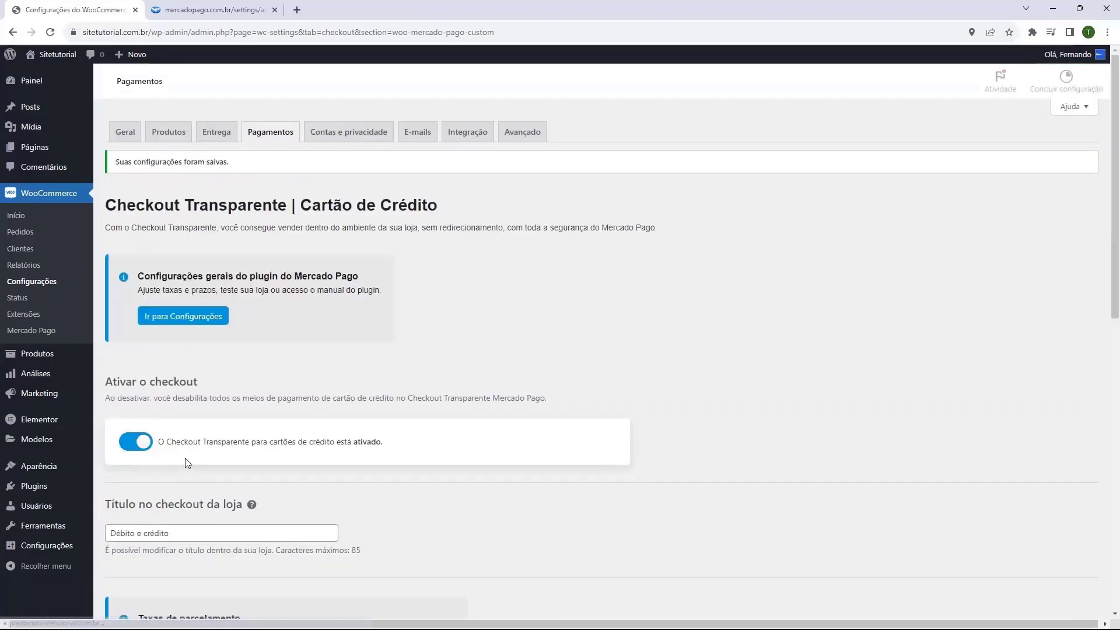
{"action": "left_click", "coordinate": [270, 156]}
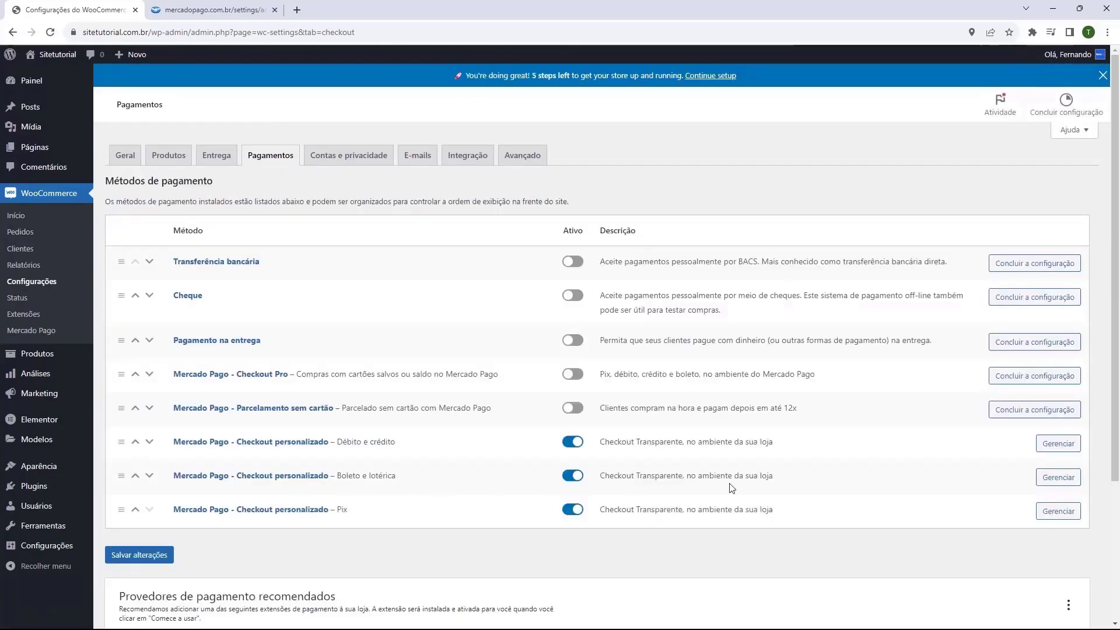
Uncheck Pagamento na lotérica sem boleto in the Boleto e lotérica checkout and save
{"action": "left_click", "coordinate": [1053, 478]}
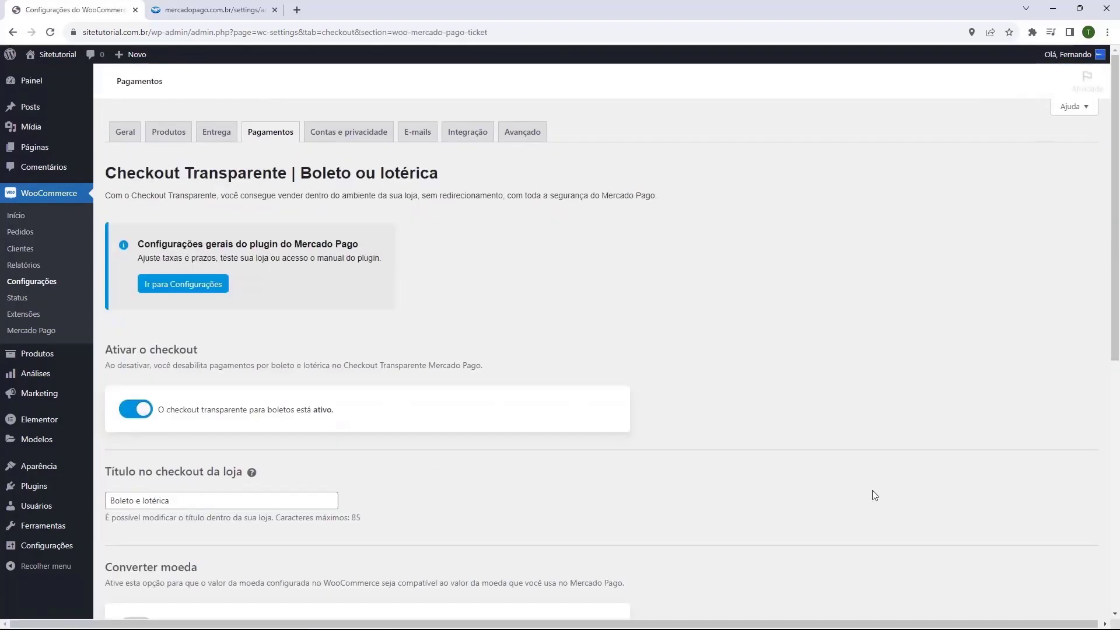
{"action": "scroll", "coordinate": [131, 320], "scroll_direction": "down", "scroll_amount": 2}
{"action": "scroll", "coordinate": [132, 319], "scroll_direction": "down", "scroll_amount": 3}
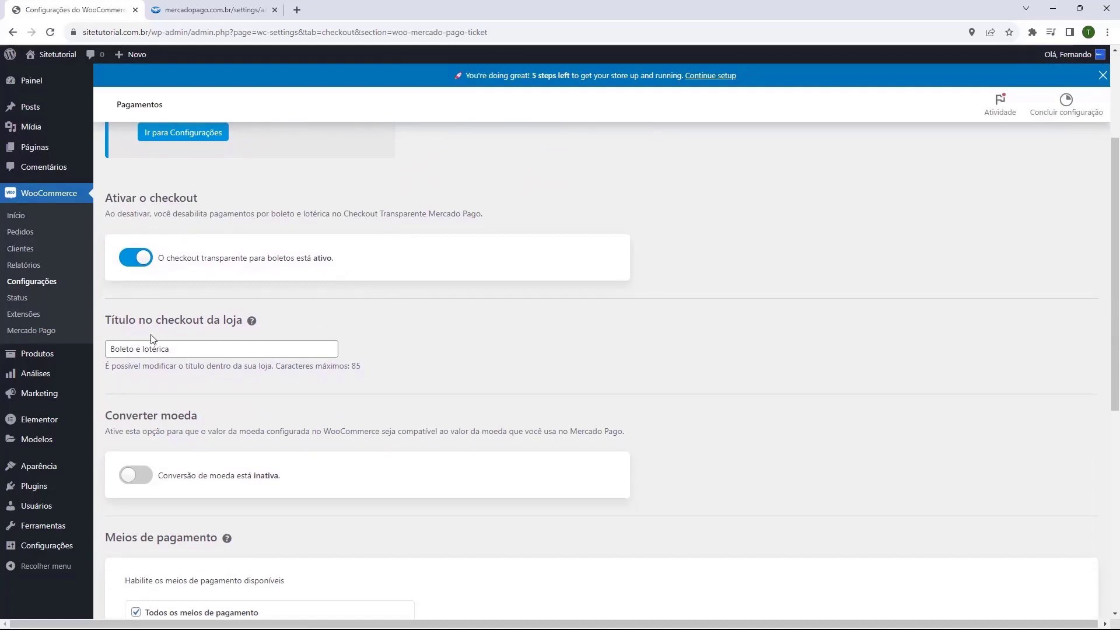
{"action": "scroll", "coordinate": [169, 309], "scroll_direction": "down", "scroll_amount": 2}
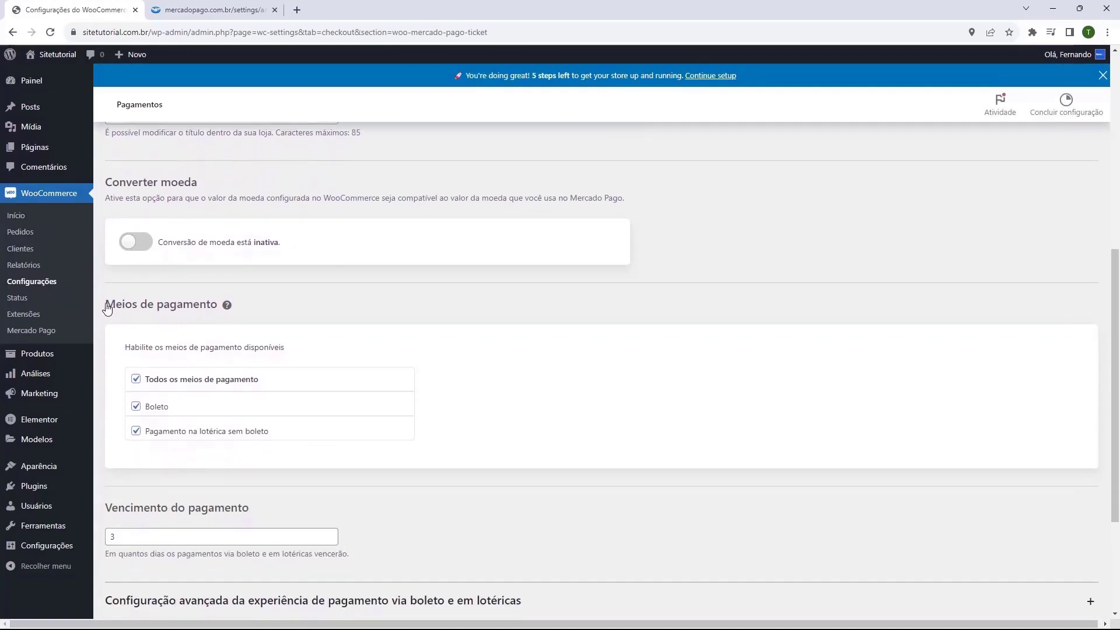
{"action": "left_click", "coordinate": [136, 432]}
{"action": "scroll", "coordinate": [153, 415], "scroll_direction": "down", "scroll_amount": 1}
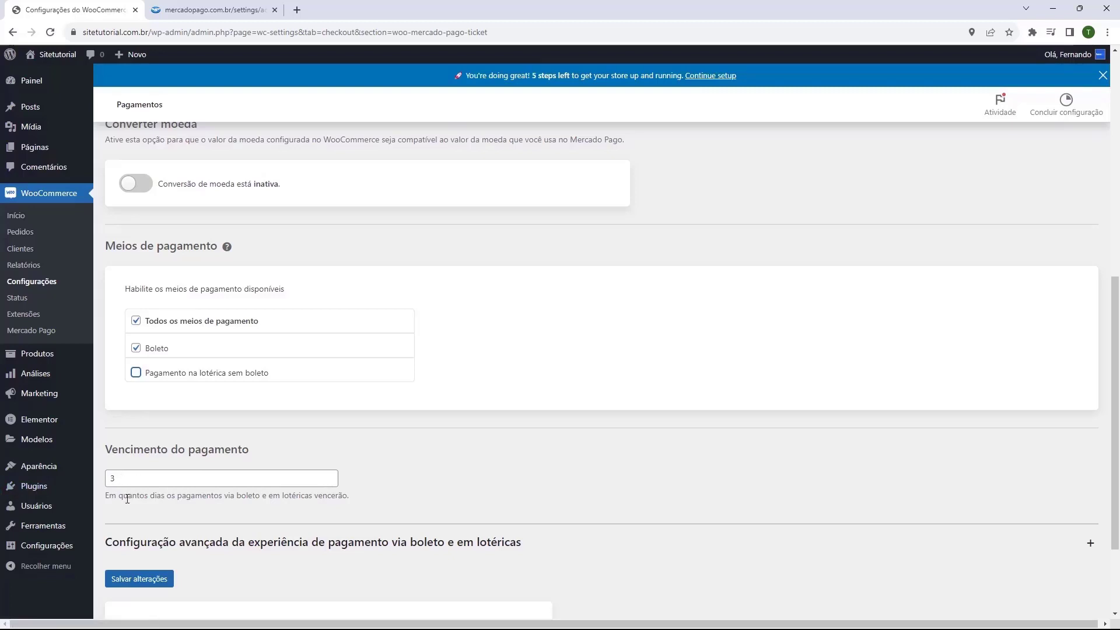
{"action": "scroll", "coordinate": [127, 499], "scroll_direction": "down", "scroll_amount": 1}
{"action": "scroll", "coordinate": [145, 444], "scroll_direction": "up", "scroll_amount": 1}
{"action": "scroll", "coordinate": [179, 361], "scroll_direction": "down", "scroll_amount": 3}
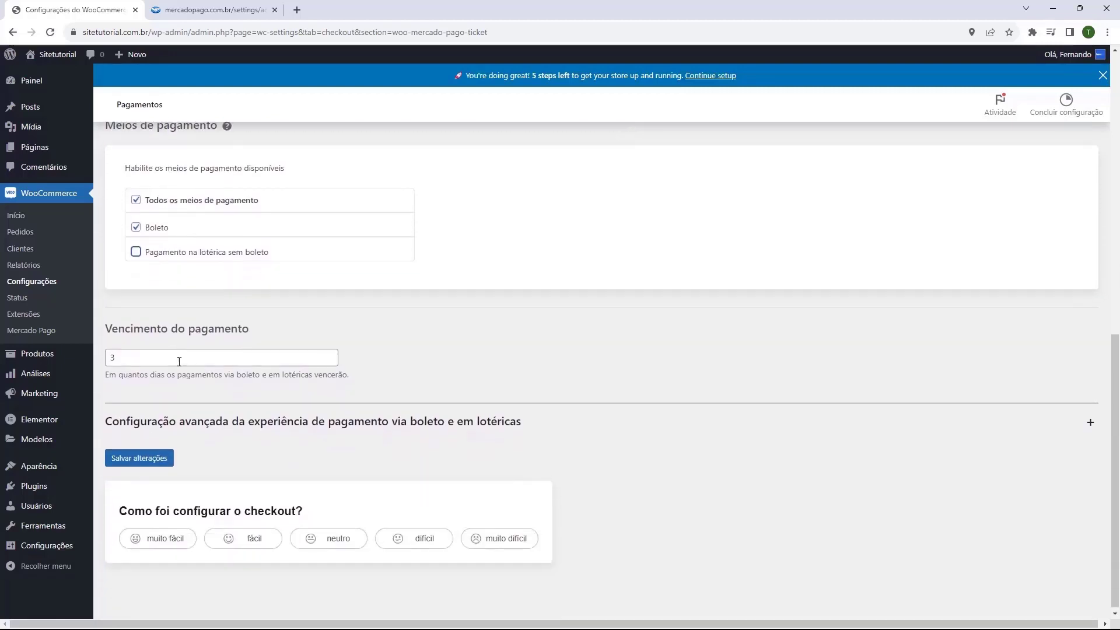
{"action": "left_click", "coordinate": [137, 461]}
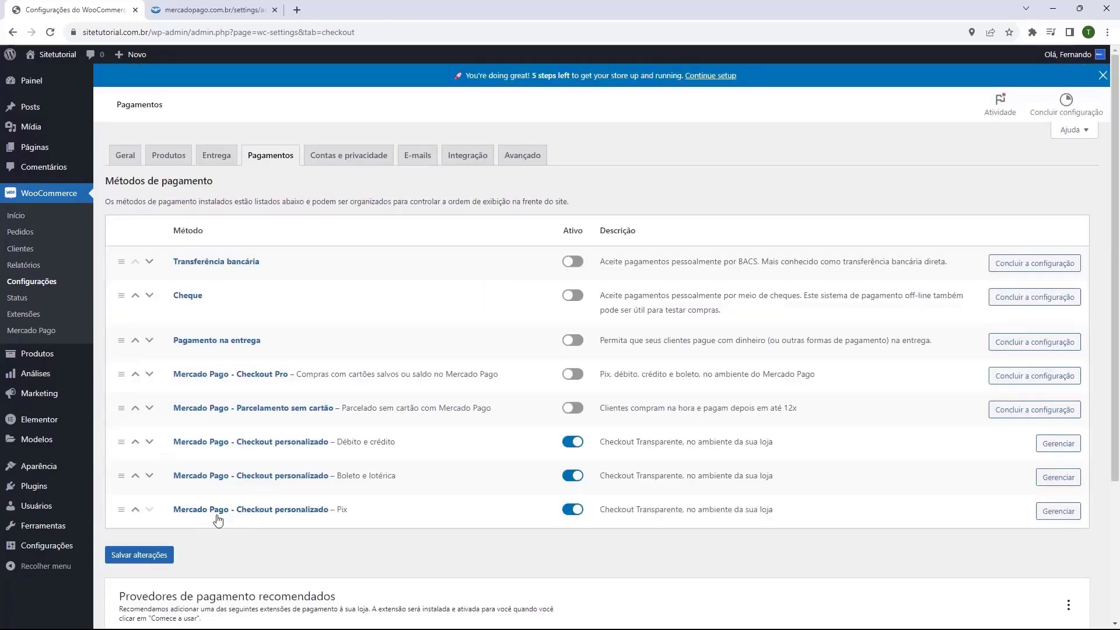
Save the Pix checkout with Vencimento left at 30 minutos
{"action": "left_click", "coordinate": [1059, 511]}
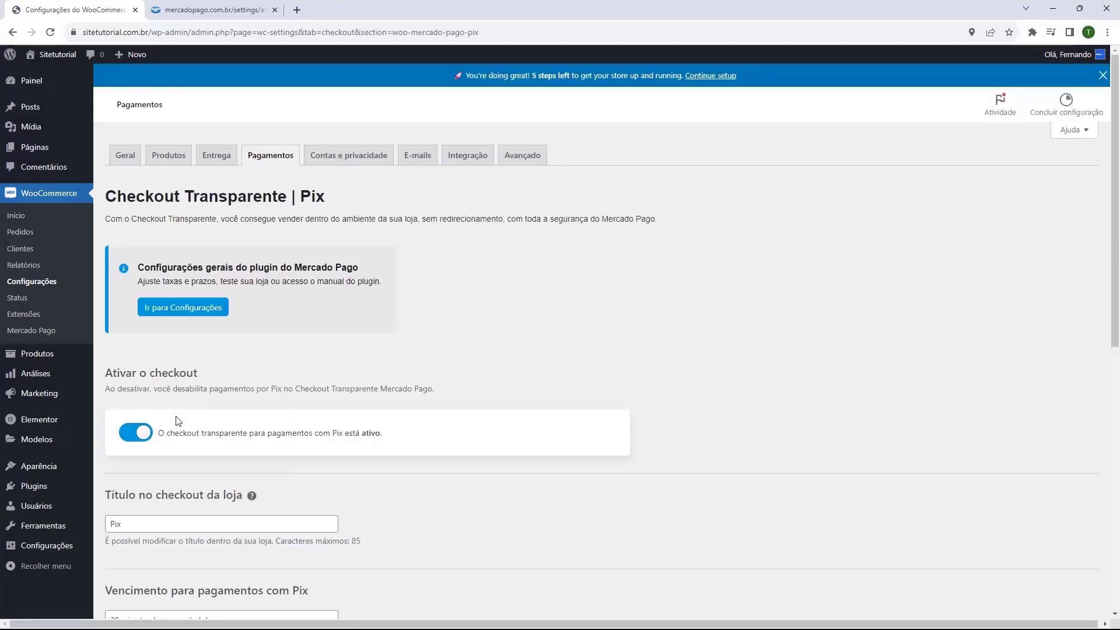
{"action": "scroll", "coordinate": [178, 420], "scroll_direction": "down", "scroll_amount": 3}
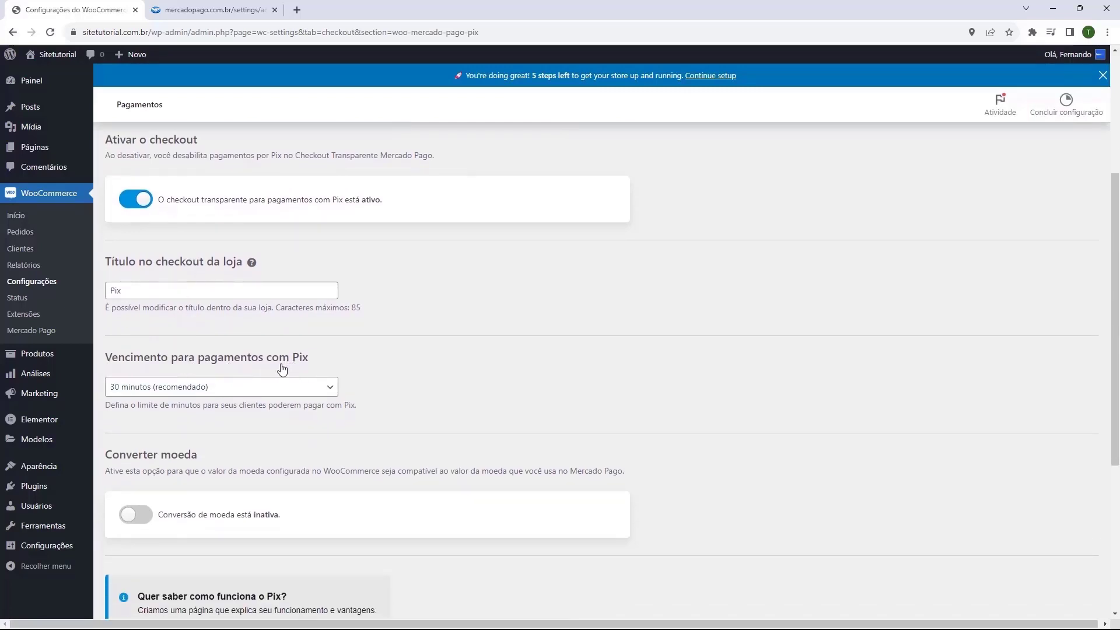
{"action": "left_click", "coordinate": [247, 387]}
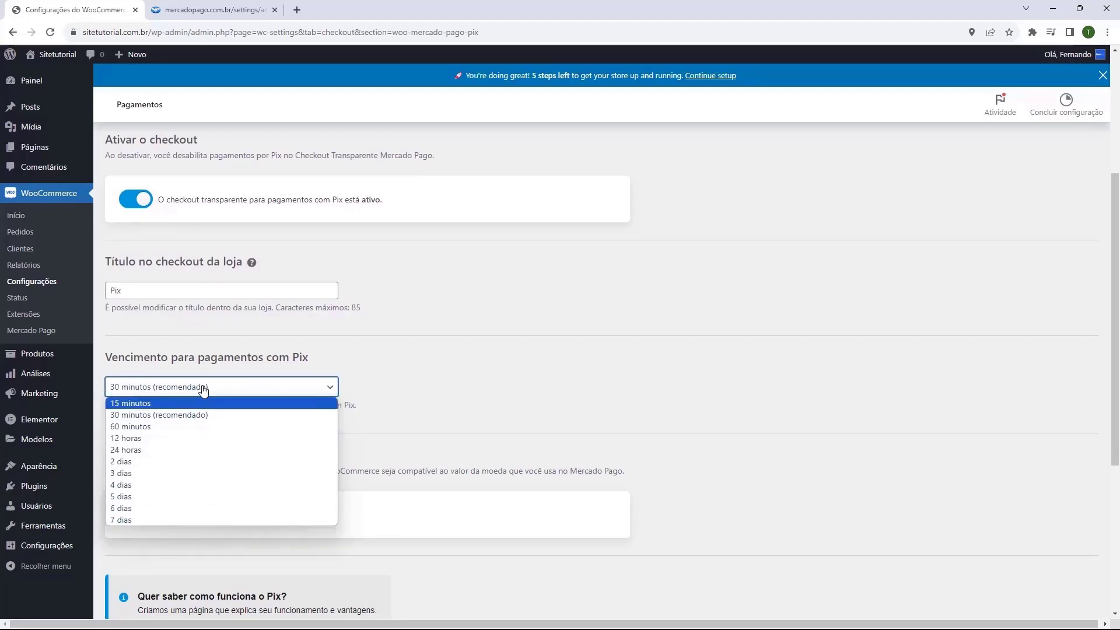
{"action": "scroll", "coordinate": [203, 392], "scroll_direction": "down", "scroll_amount": 1}
{"action": "scroll", "coordinate": [203, 389], "scroll_direction": "down", "scroll_amount": 5}
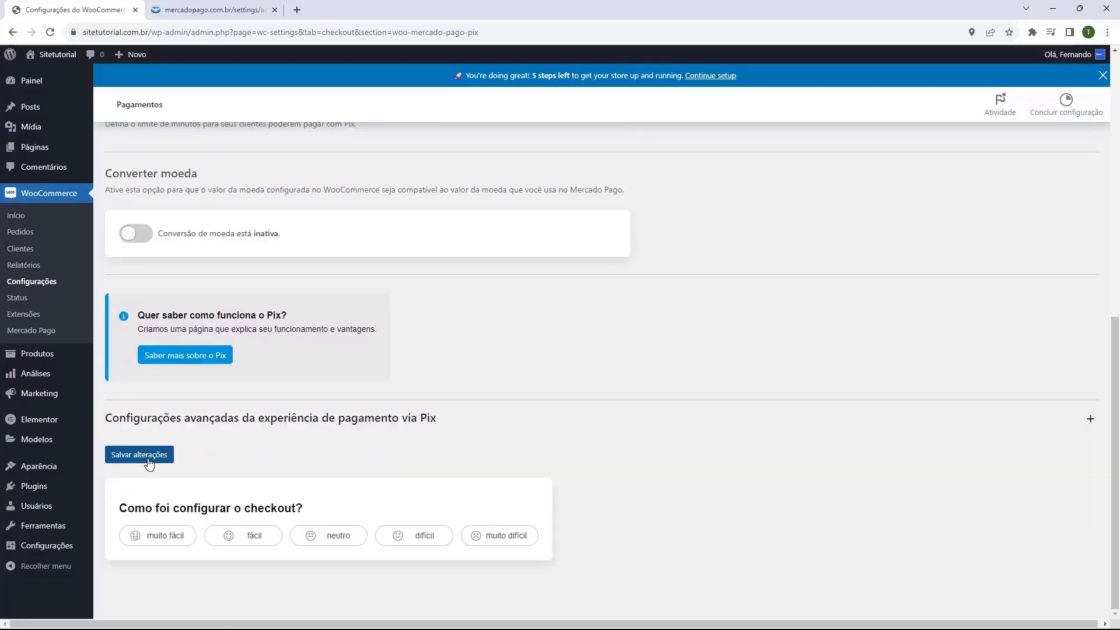
{"action": "left_click", "coordinate": [153, 462]}
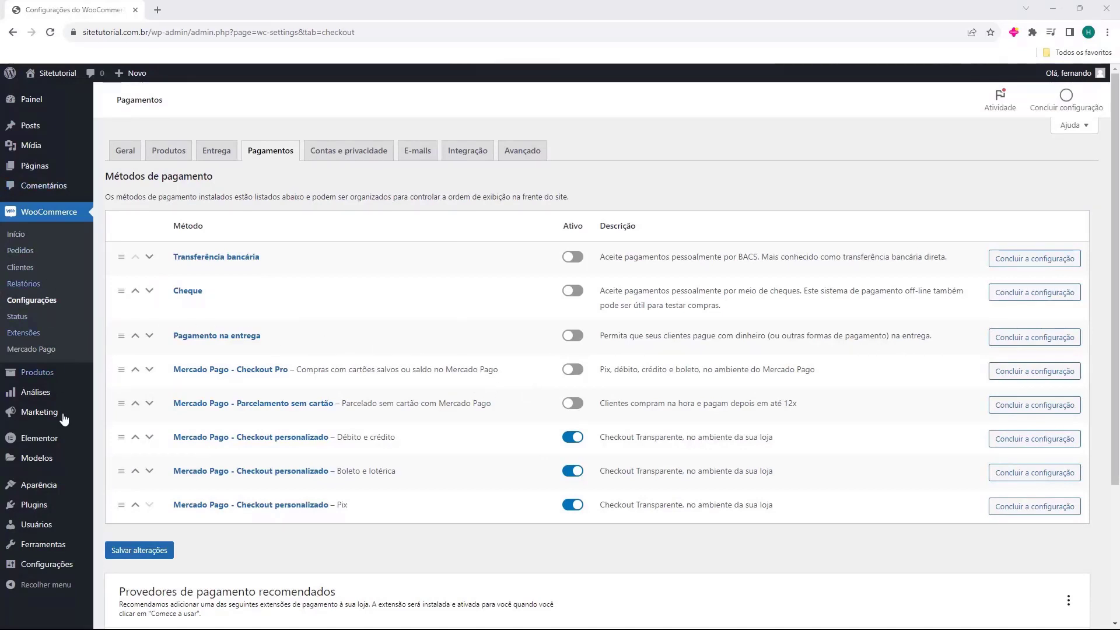
Go to Aparência > Temas in the admin sidebar
{"action": "mouse_move", "coordinate": [62, 492]}
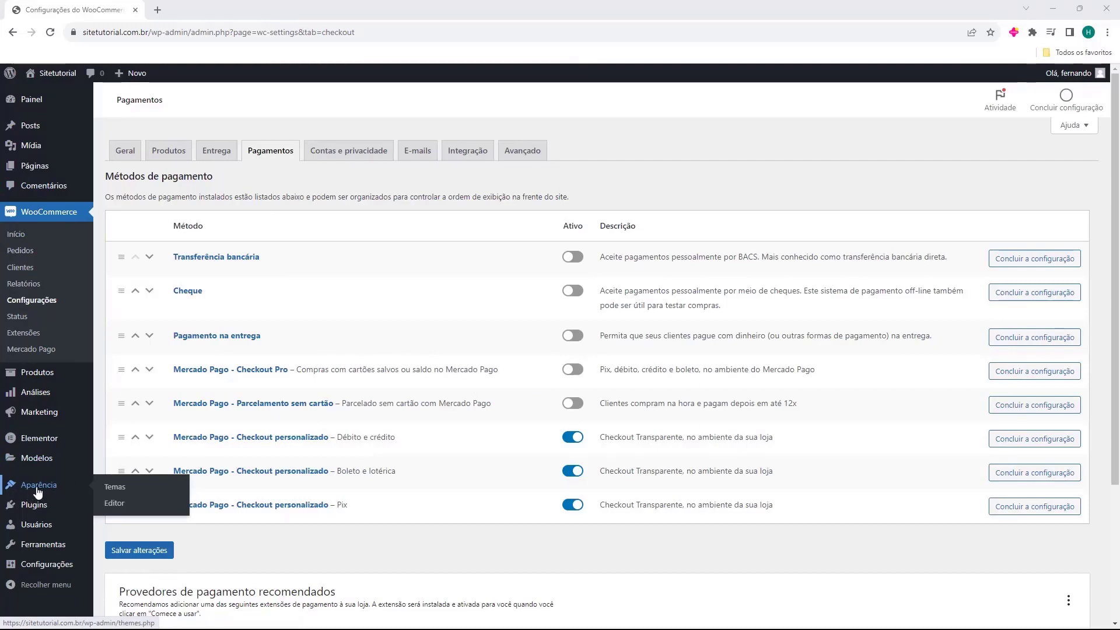
{"action": "left_click", "coordinate": [38, 492]}
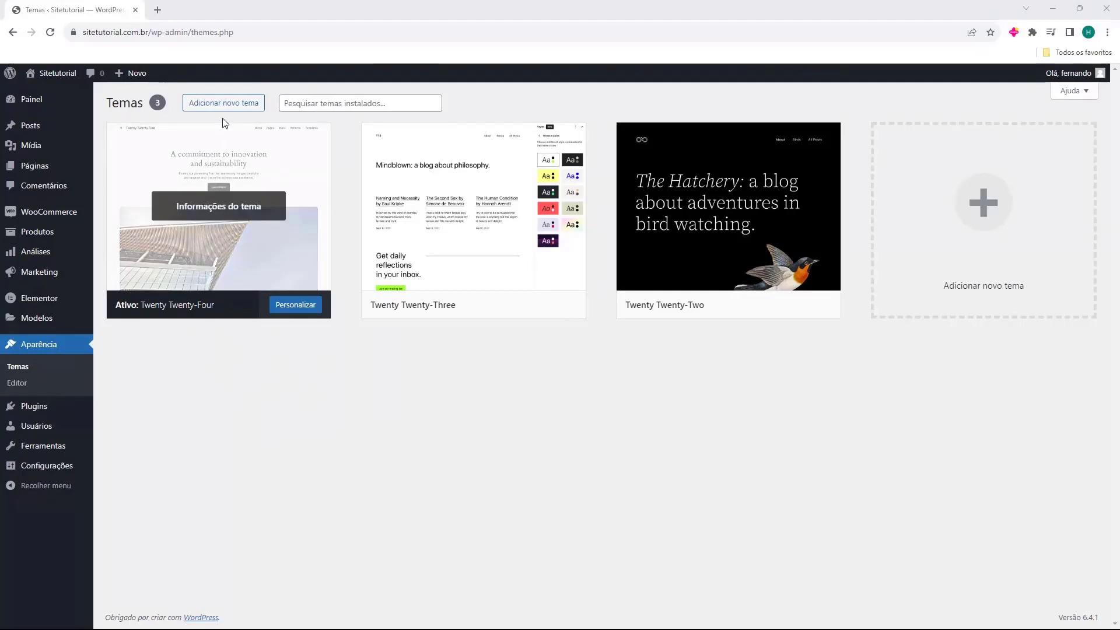
{"action": "left_click", "coordinate": [204, 113]}
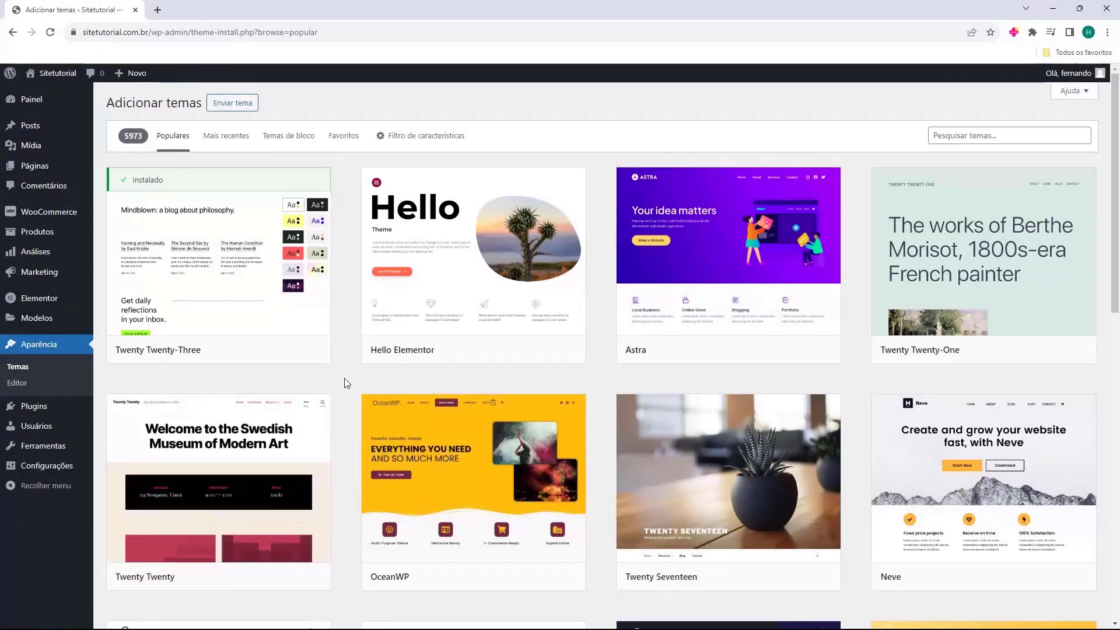
{"action": "mouse_move", "coordinate": [651, 368]}
{"action": "scroll", "coordinate": [653, 371], "scroll_direction": "down", "scroll_amount": 14}
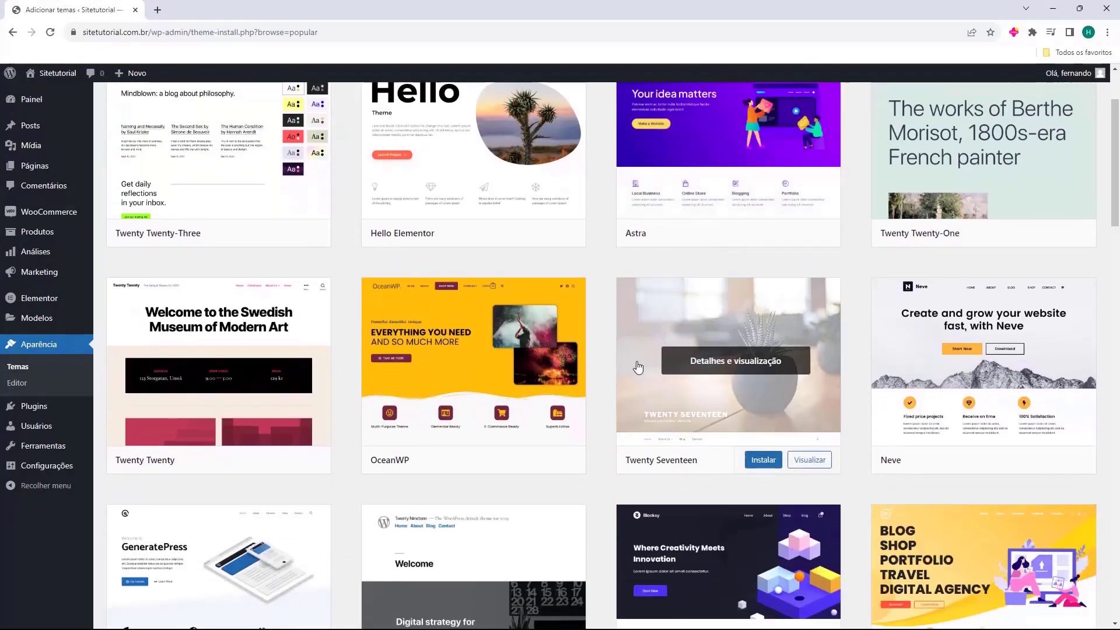
{"action": "scroll", "coordinate": [586, 345], "scroll_direction": "up", "scroll_amount": 14}
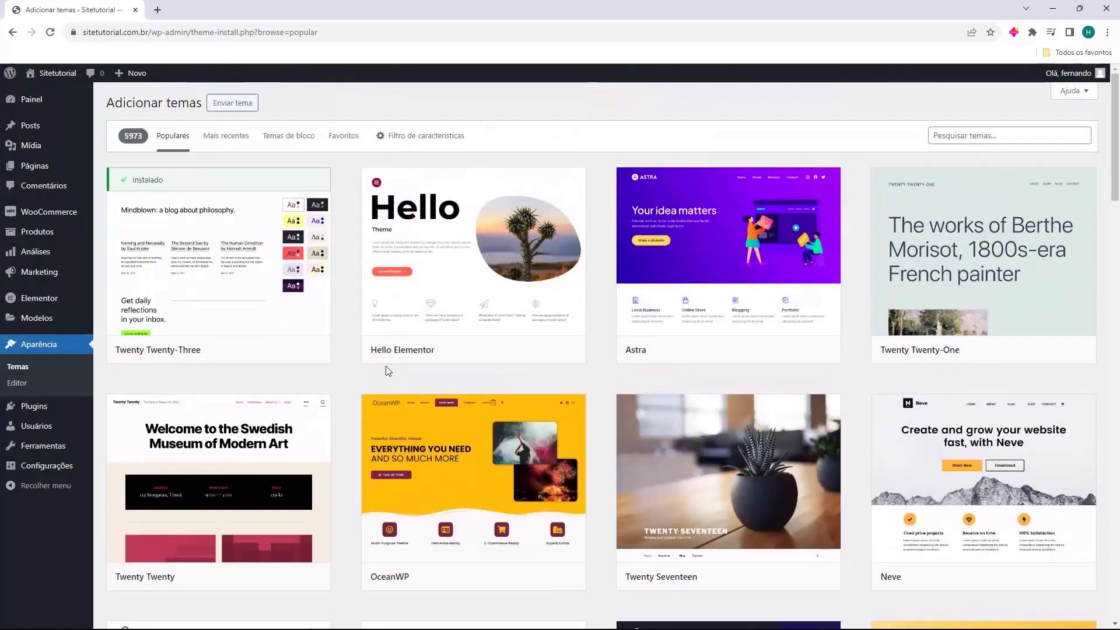
{"action": "mouse_move", "coordinate": [465, 470]}
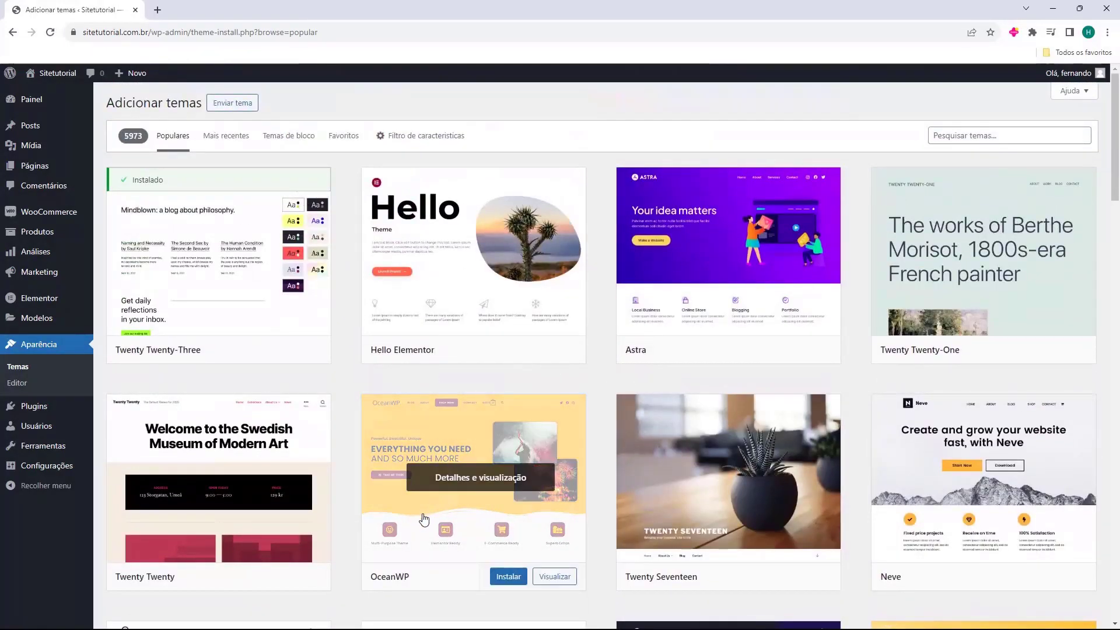
{"action": "scroll", "coordinate": [510, 268], "scroll_direction": "down", "scroll_amount": 3}
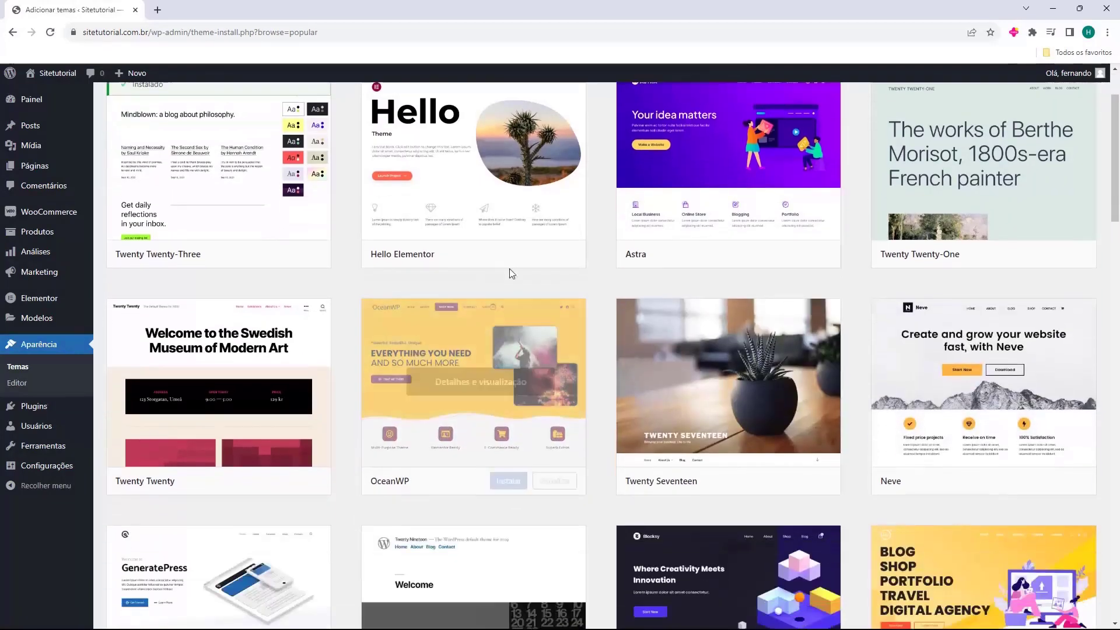
{"action": "scroll", "coordinate": [597, 291], "scroll_direction": "down", "scroll_amount": 2}
{"action": "scroll", "coordinate": [594, 293], "scroll_direction": "down", "scroll_amount": 5}
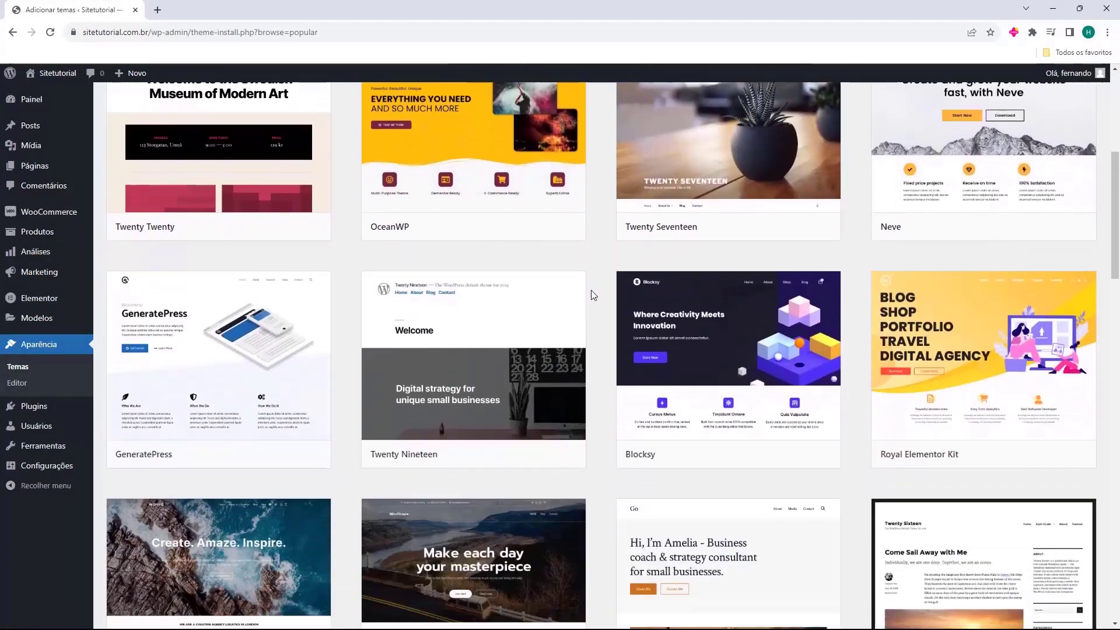
{"action": "scroll", "coordinate": [722, 442], "scroll_direction": "down", "scroll_amount": 3}
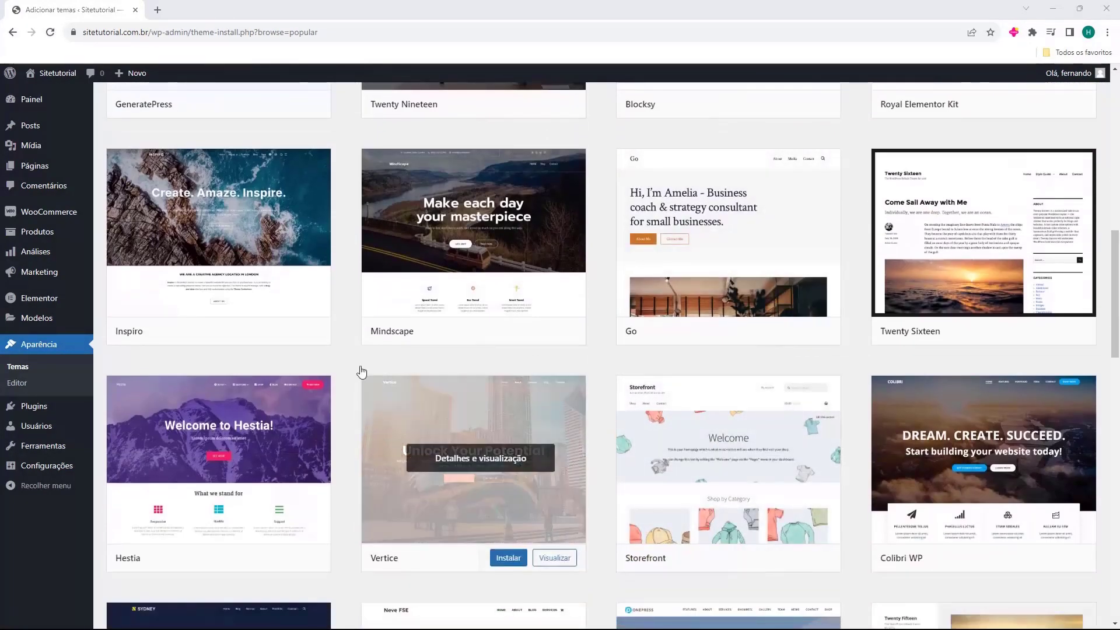
{"action": "scroll", "coordinate": [424, 399], "scroll_direction": "down", "scroll_amount": 4}
{"action": "scroll", "coordinate": [424, 399], "scroll_direction": "down", "scroll_amount": 6}
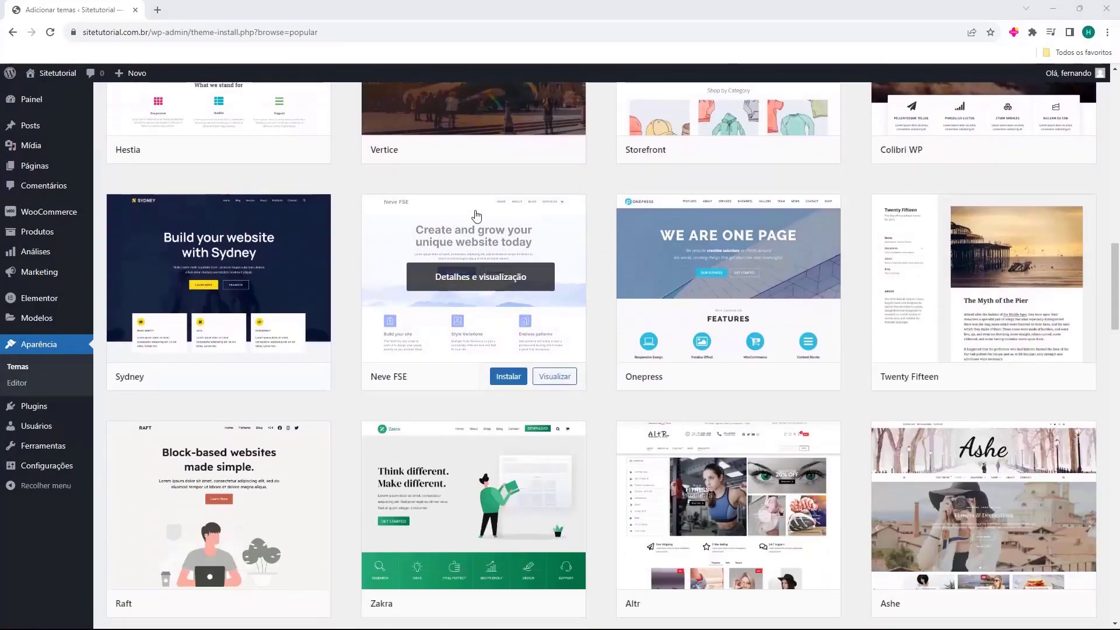
{"action": "scroll", "coordinate": [798, 459], "scroll_direction": "down", "scroll_amount": 9}
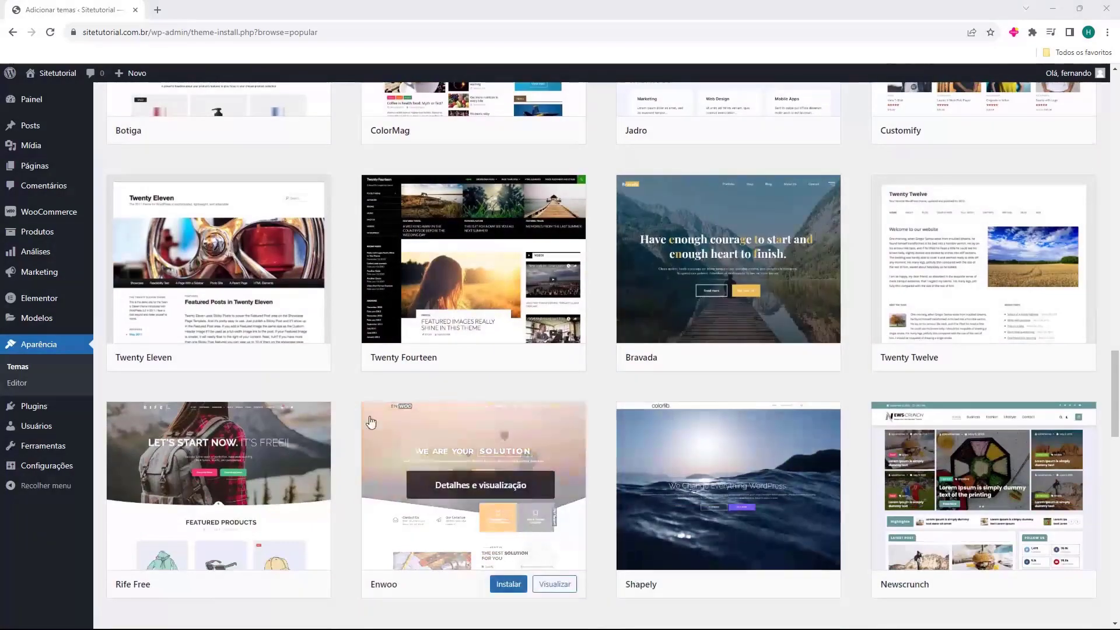
{"action": "scroll", "coordinate": [759, 305], "scroll_direction": "down", "scroll_amount": 3}
{"action": "scroll", "coordinate": [758, 304], "scroll_direction": "down", "scroll_amount": 6}
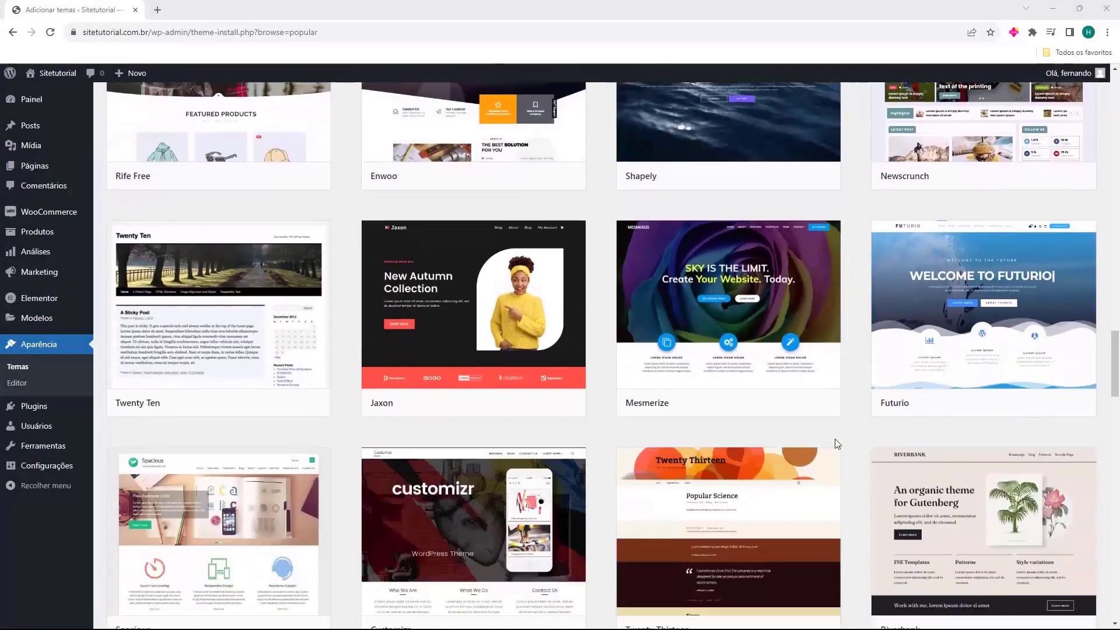
{"action": "scroll", "coordinate": [603, 472], "scroll_direction": "up", "scroll_amount": 12}
{"action": "scroll", "coordinate": [601, 468], "scroll_direction": "up", "scroll_amount": 20}
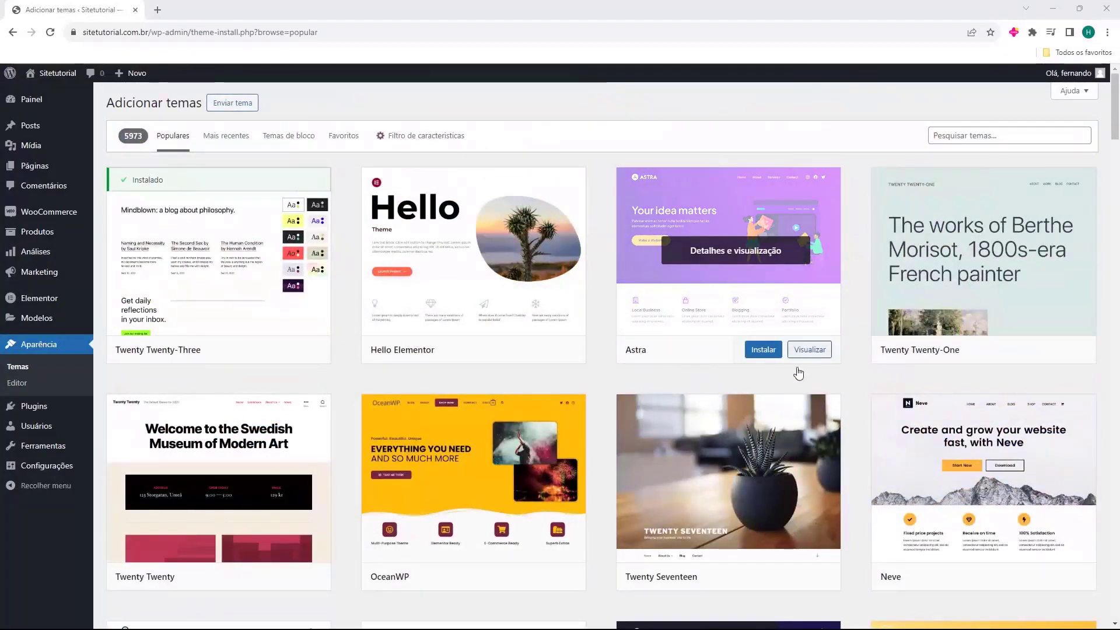
{"action": "mouse_move", "coordinate": [784, 217]}
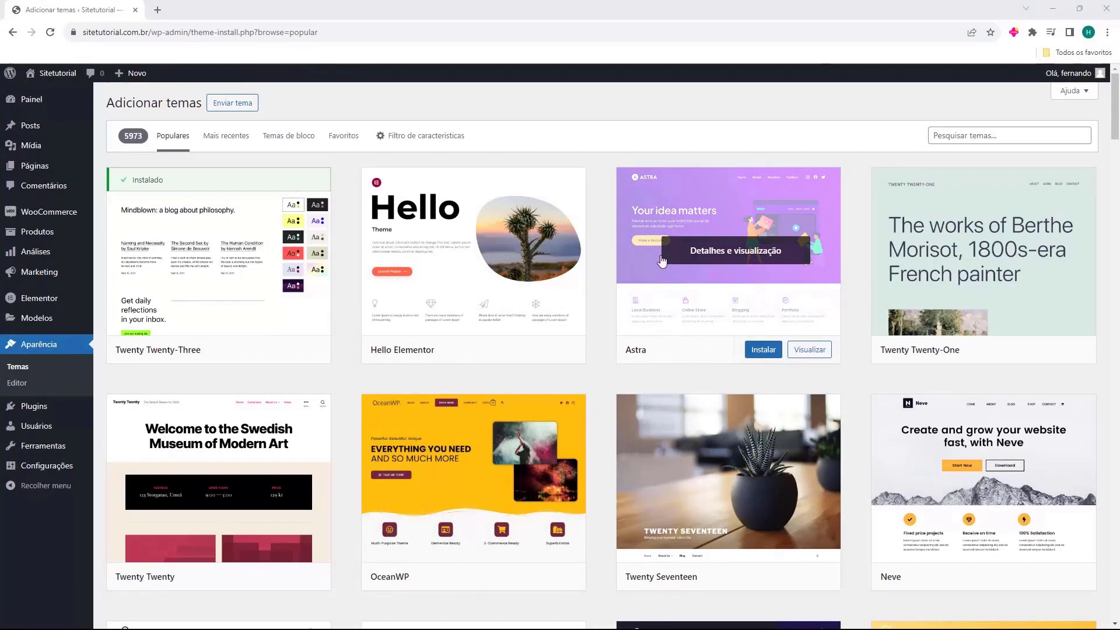
{"action": "scroll", "coordinate": [570, 347], "scroll_direction": "down", "scroll_amount": 7}
{"action": "scroll", "coordinate": [595, 400], "scroll_direction": "up", "scroll_amount": 7}
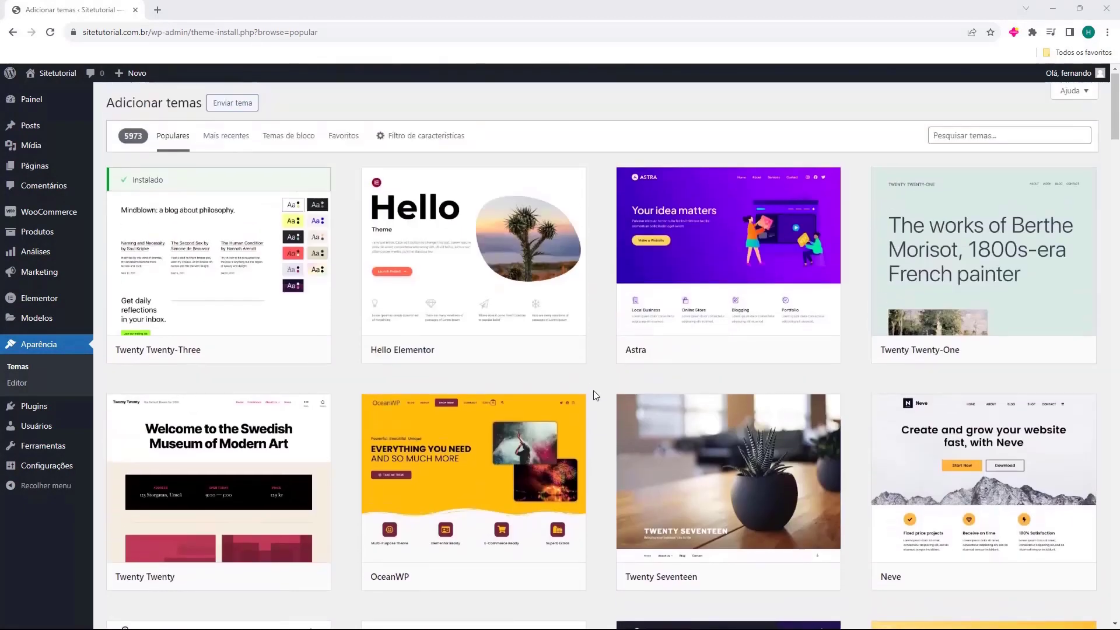
Search the theme directory for 'astra', then install and activate the Astra theme
{"action": "left_click", "coordinate": [966, 141]}
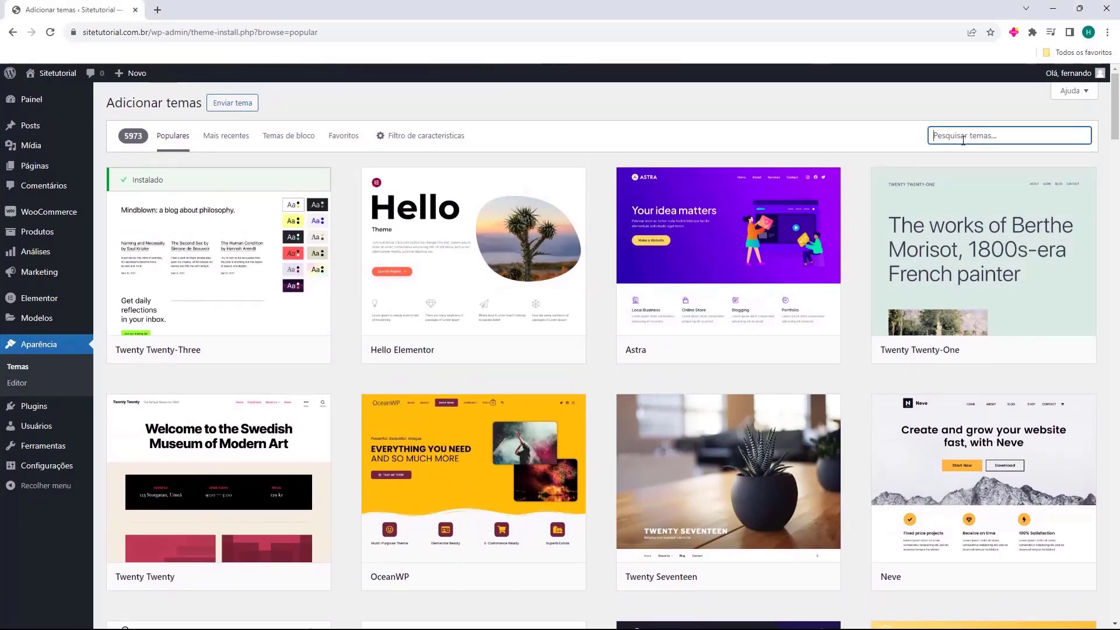
{"action": "type", "text": "astra"}
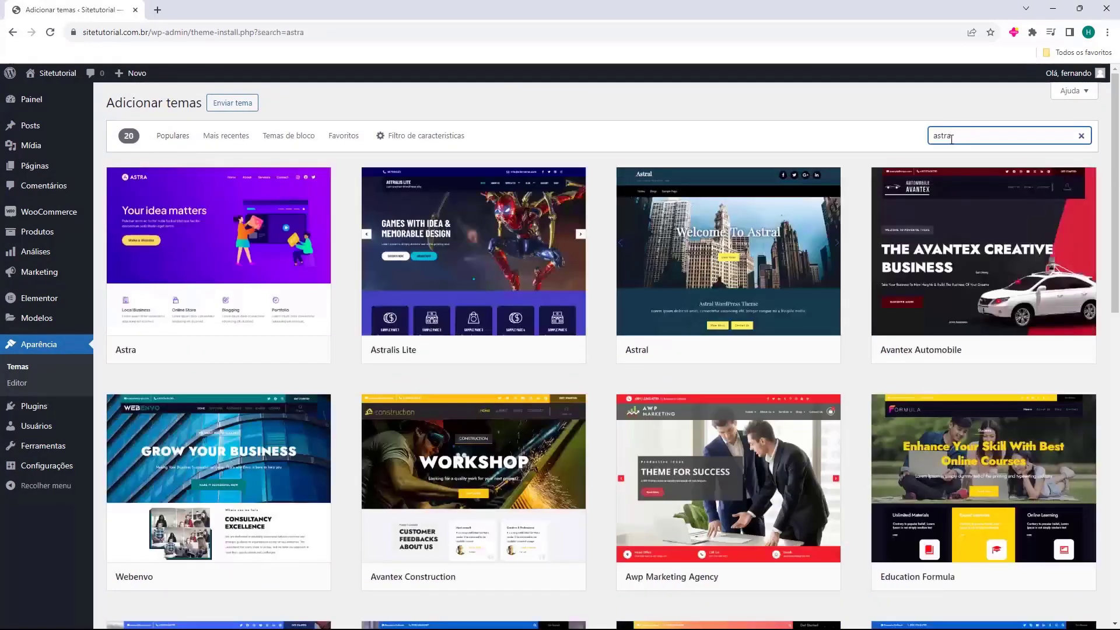
{"action": "mouse_move", "coordinate": [175, 228]}
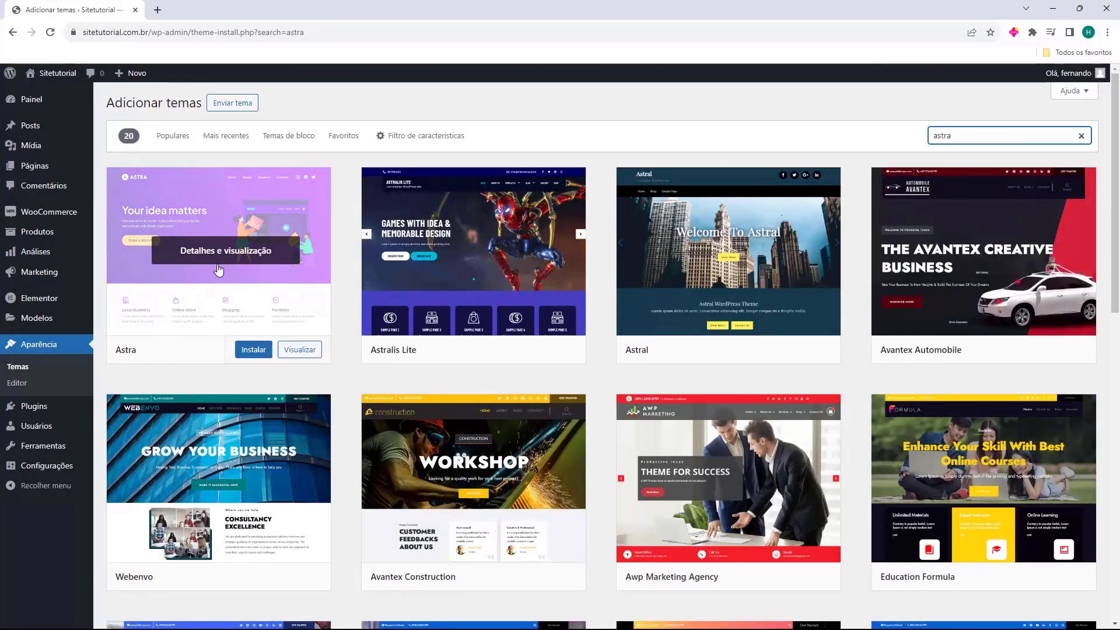
{"action": "left_click", "coordinate": [252, 353]}
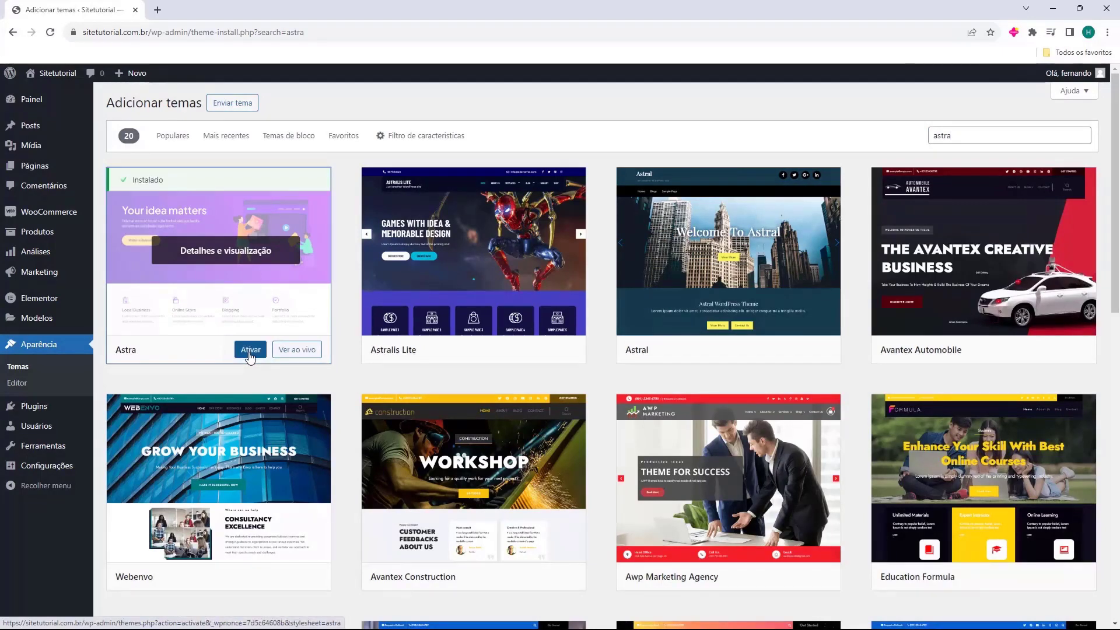
{"action": "left_click", "coordinate": [249, 353]}
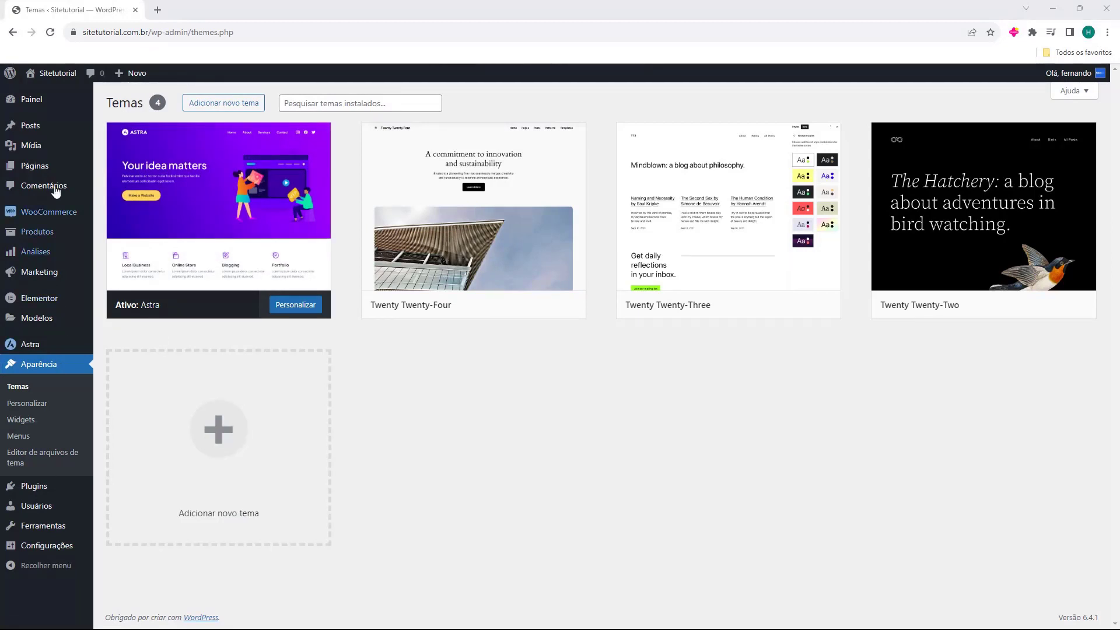
Open Produtos > Todos os produtos, which shows no products yet
{"action": "mouse_move", "coordinate": [41, 238]}
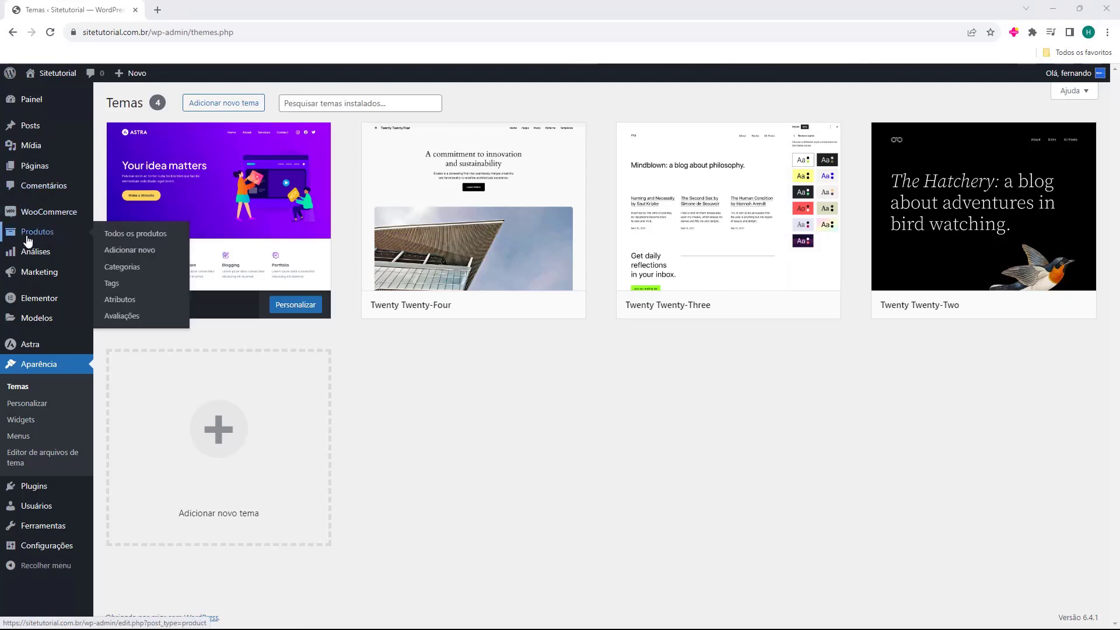
{"action": "left_click", "coordinate": [41, 239]}
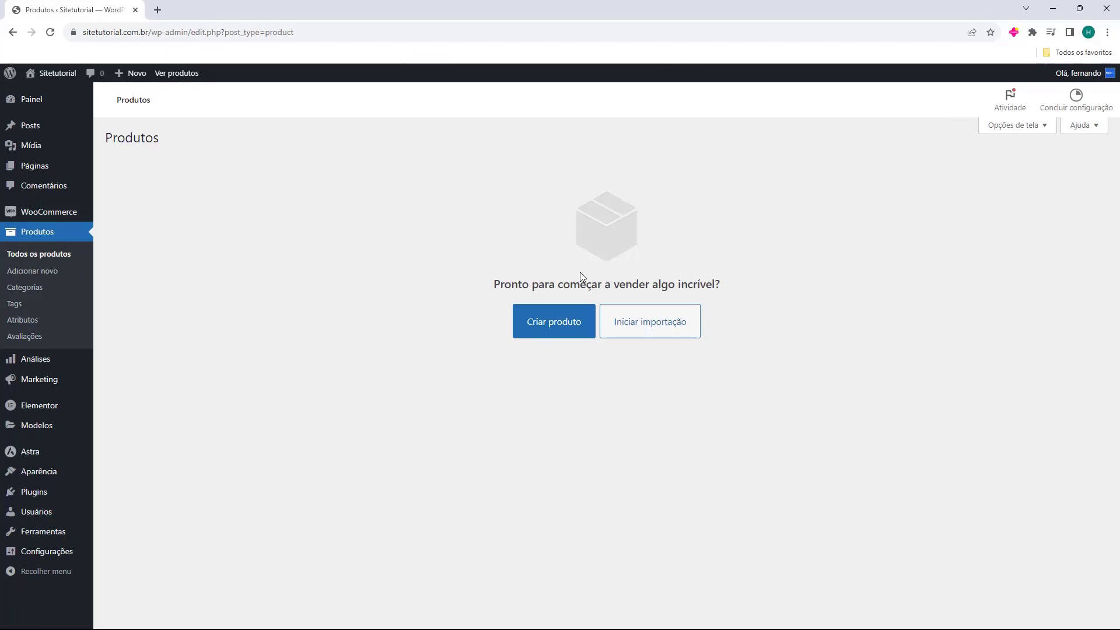
{"action": "left_click_drag", "start_coordinate": [502, 288], "coordinate": [602, 286]}
Create a new product titled 'Ebook - Como otimizar o seu Site' and let its draft autosave
{"action": "left_click", "coordinate": [495, 284]}
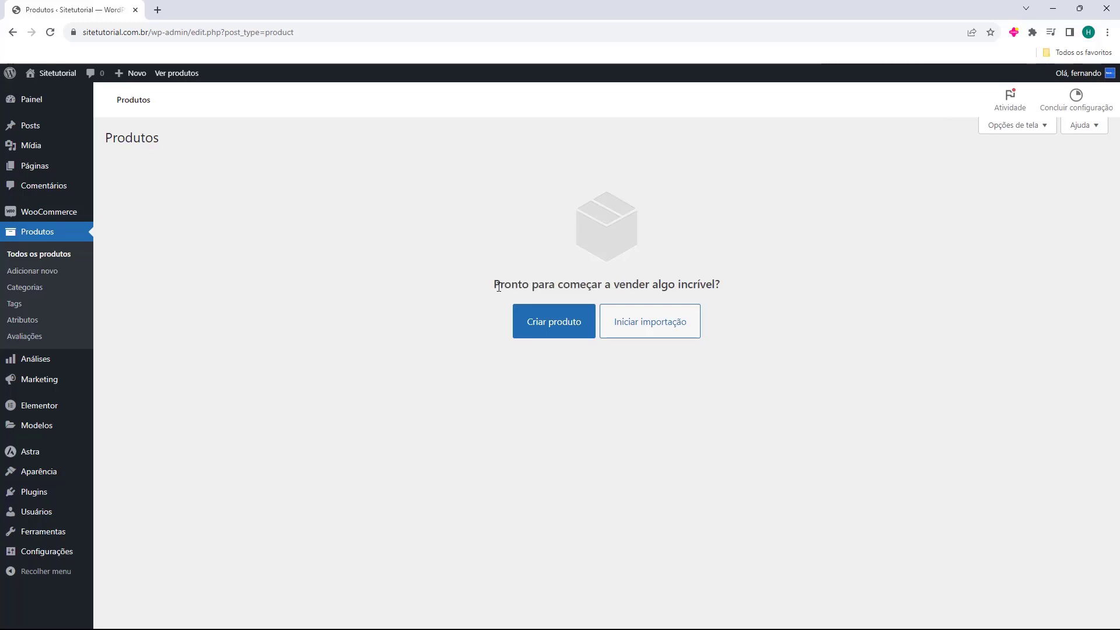
{"action": "left_click", "coordinate": [543, 328]}
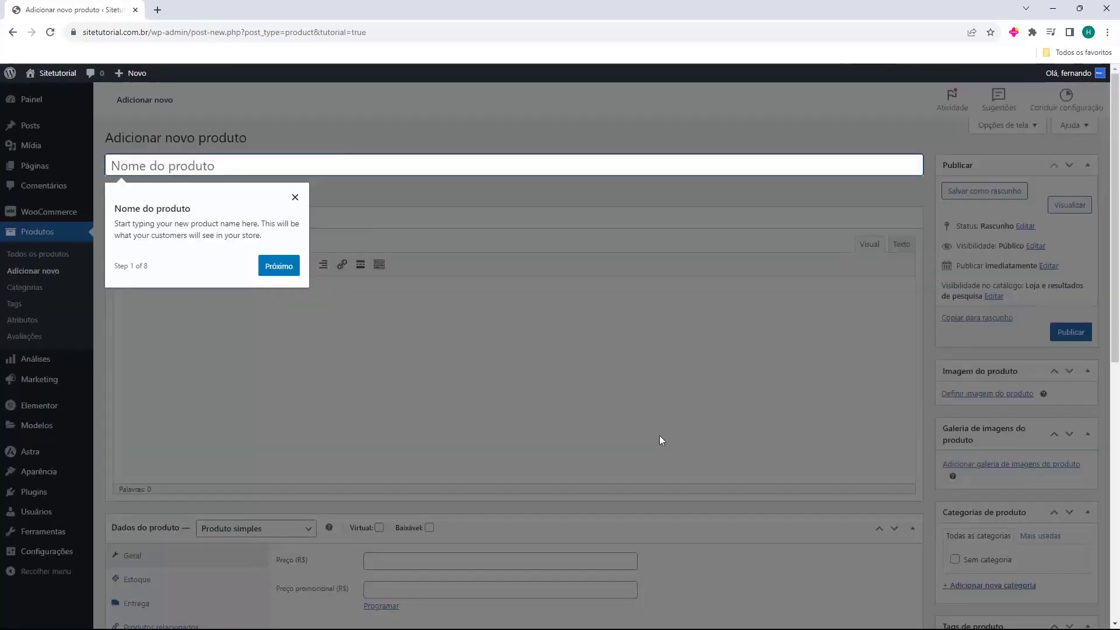
{"action": "left_click", "coordinate": [294, 199]}
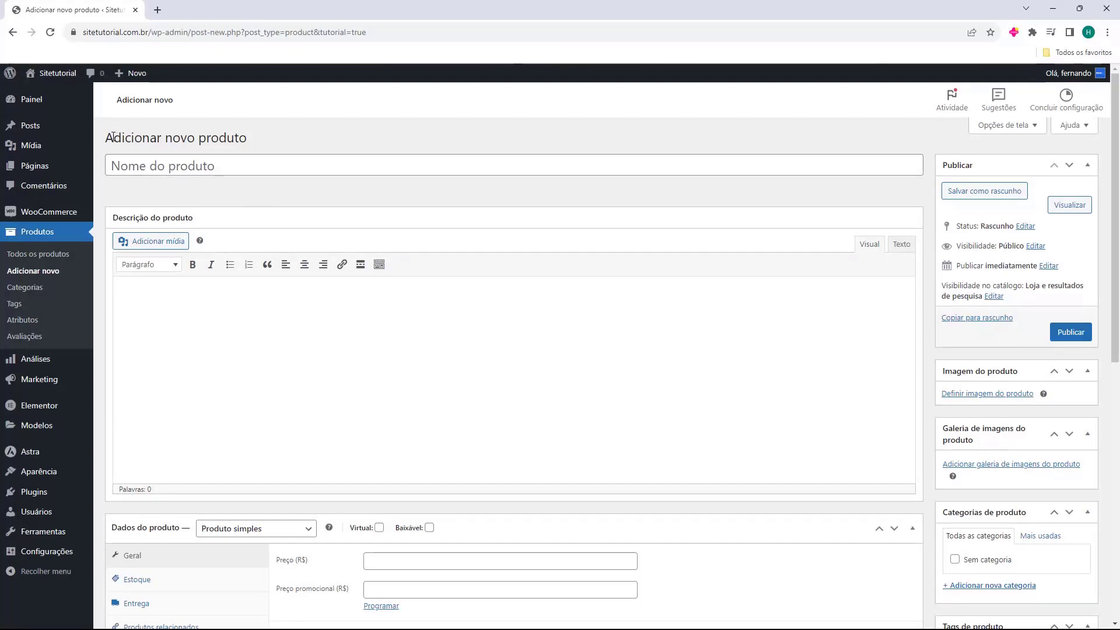
{"action": "left_click", "coordinate": [131, 169]}
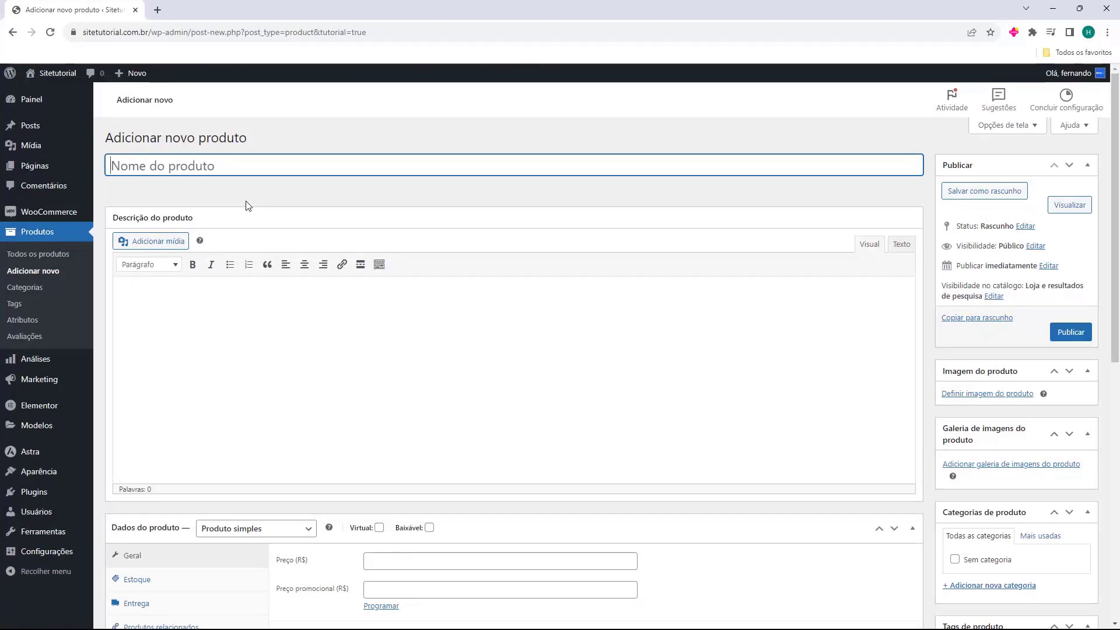
{"action": "type", "text": "Ebook - Como otimizar o seu Site"}
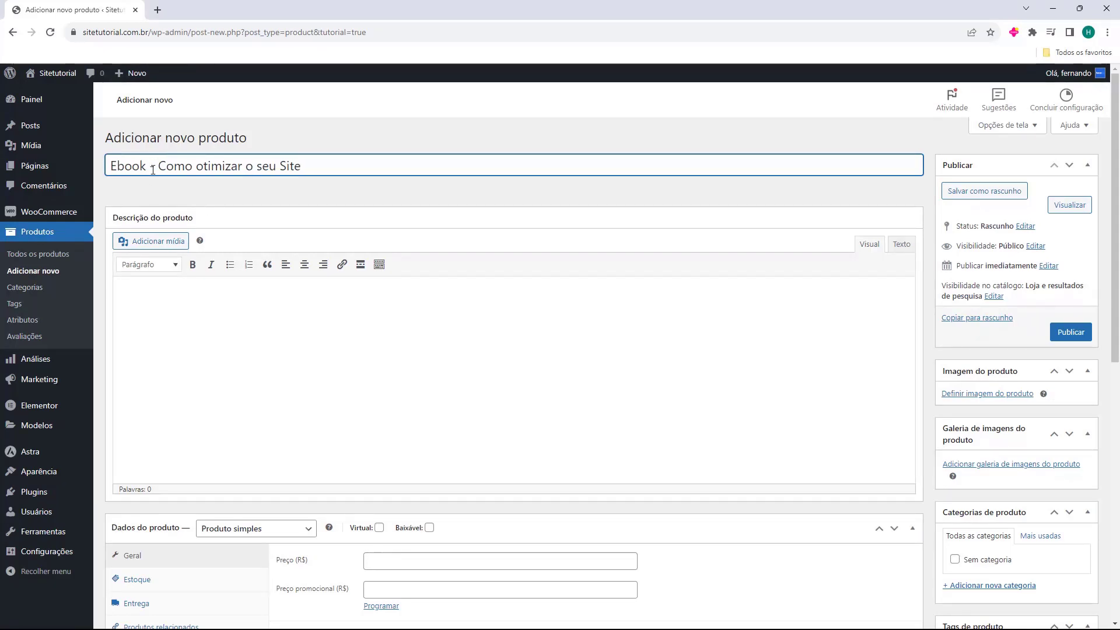
{"action": "left_click", "coordinate": [167, 186]}
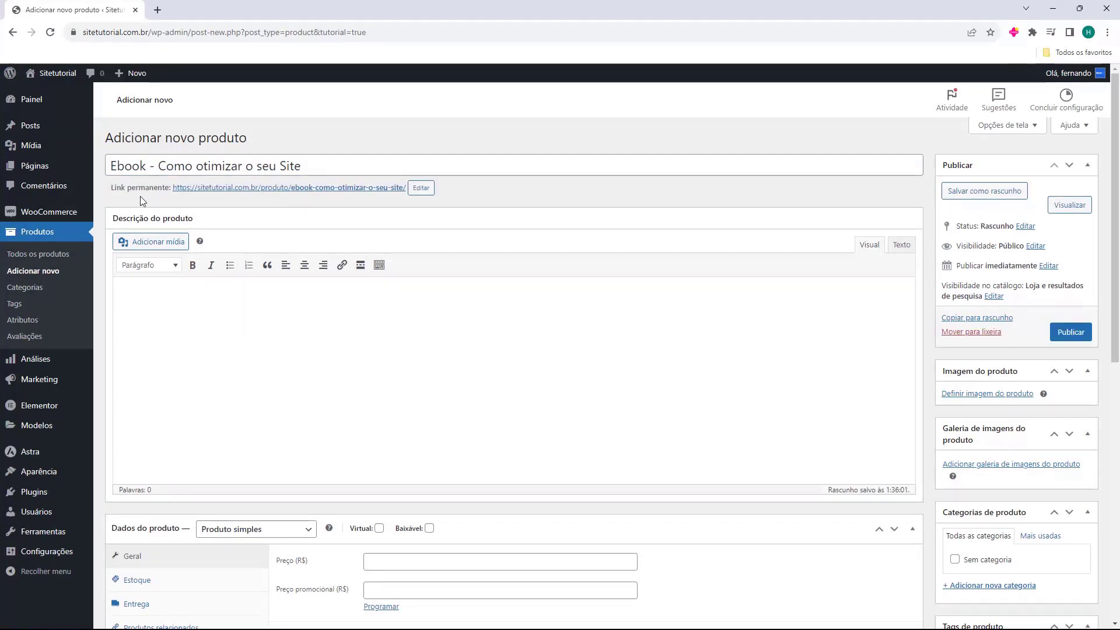
{"action": "left_click", "coordinate": [120, 331]}
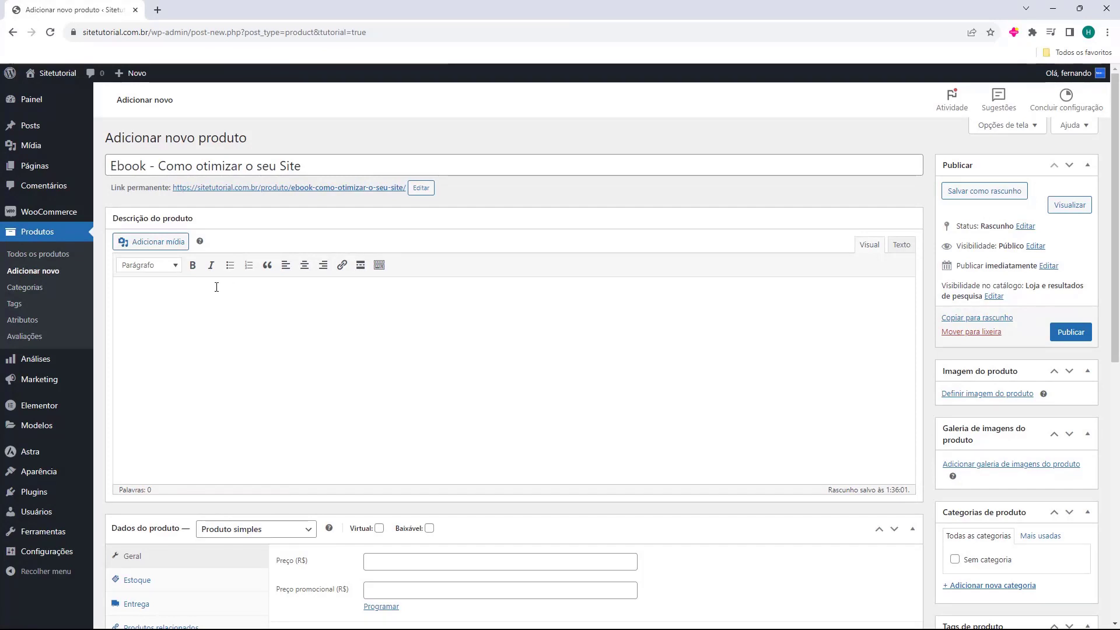
Mark the product virtual and downloadable with a regular price of 29,99
{"action": "scroll", "coordinate": [216, 280], "scroll_direction": "down", "scroll_amount": 3}
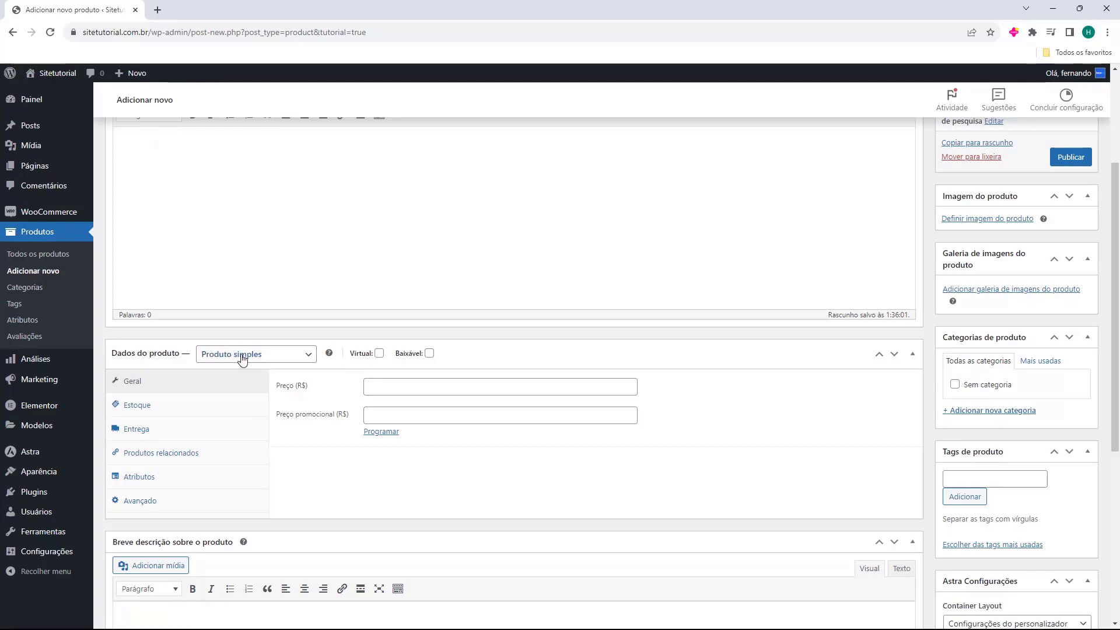
{"action": "left_click", "coordinate": [379, 354]}
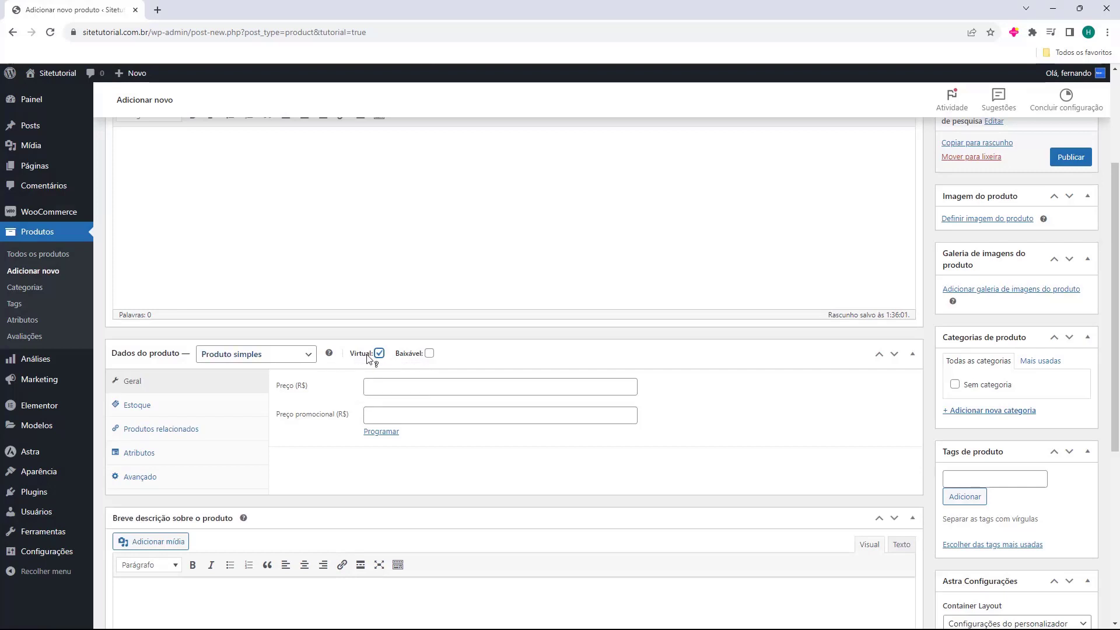
{"action": "left_click", "coordinate": [429, 353]}
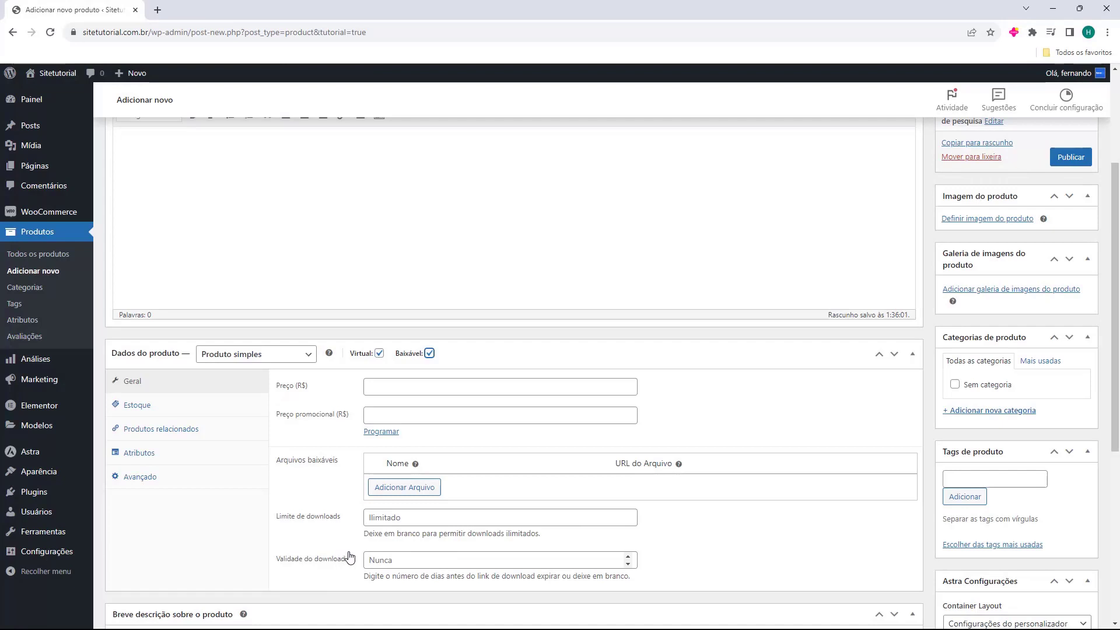
{"action": "left_click", "coordinate": [392, 388]}
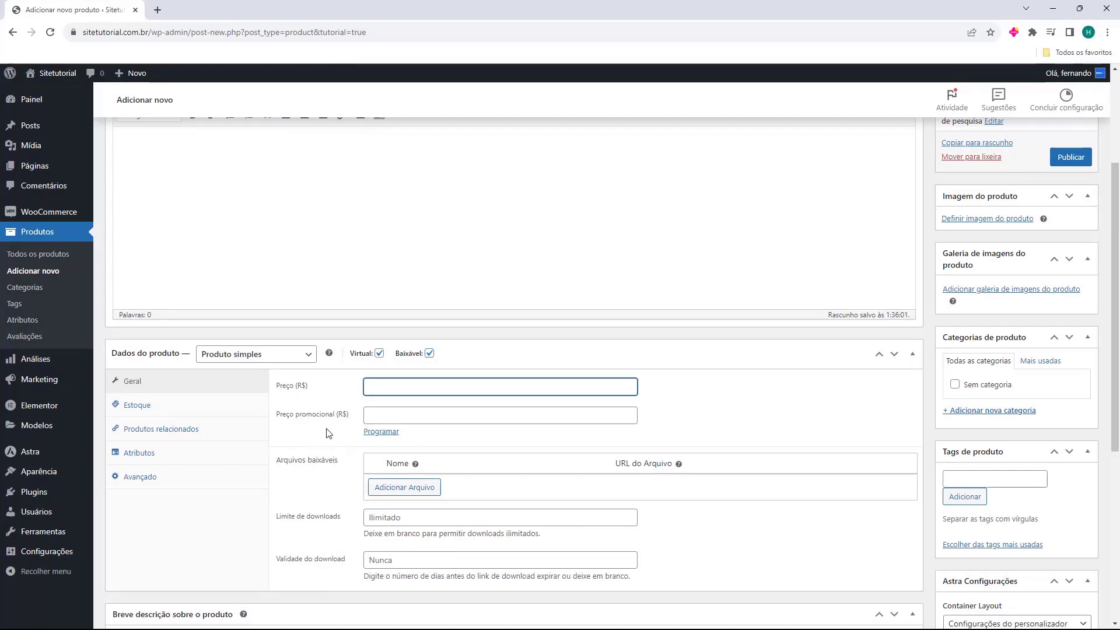
{"action": "type", "text": "29"}
{"action": "type", "text": ",99"}
{"action": "left_click", "coordinate": [313, 435]}
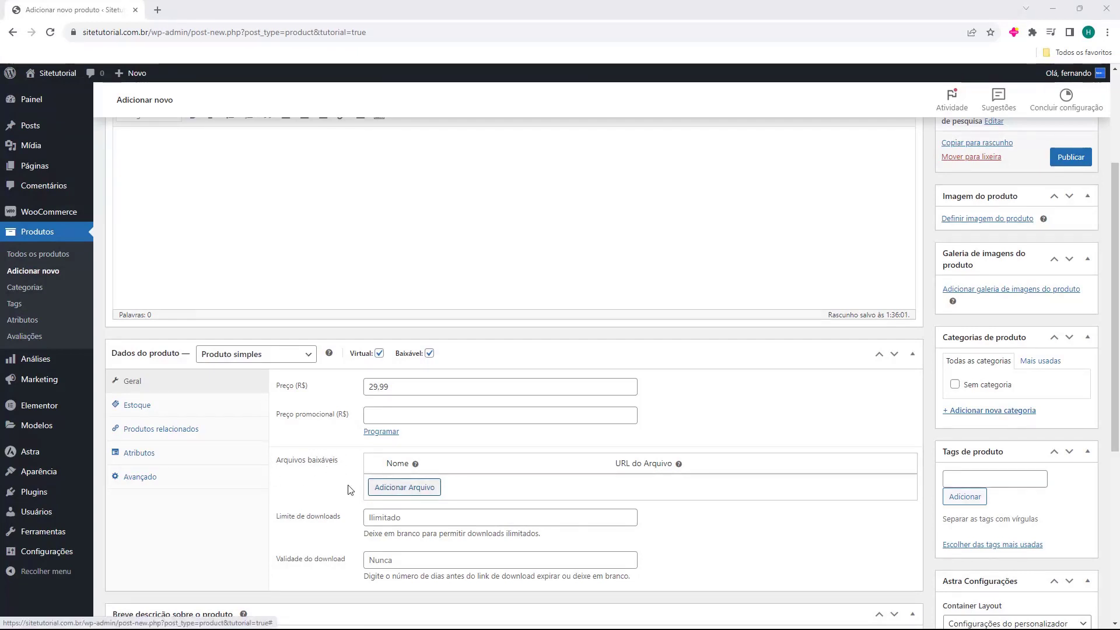
Add a downloadable file entry named after the copied product title
{"action": "left_click", "coordinate": [393, 487]}
{"action": "left_click", "coordinate": [396, 486]}
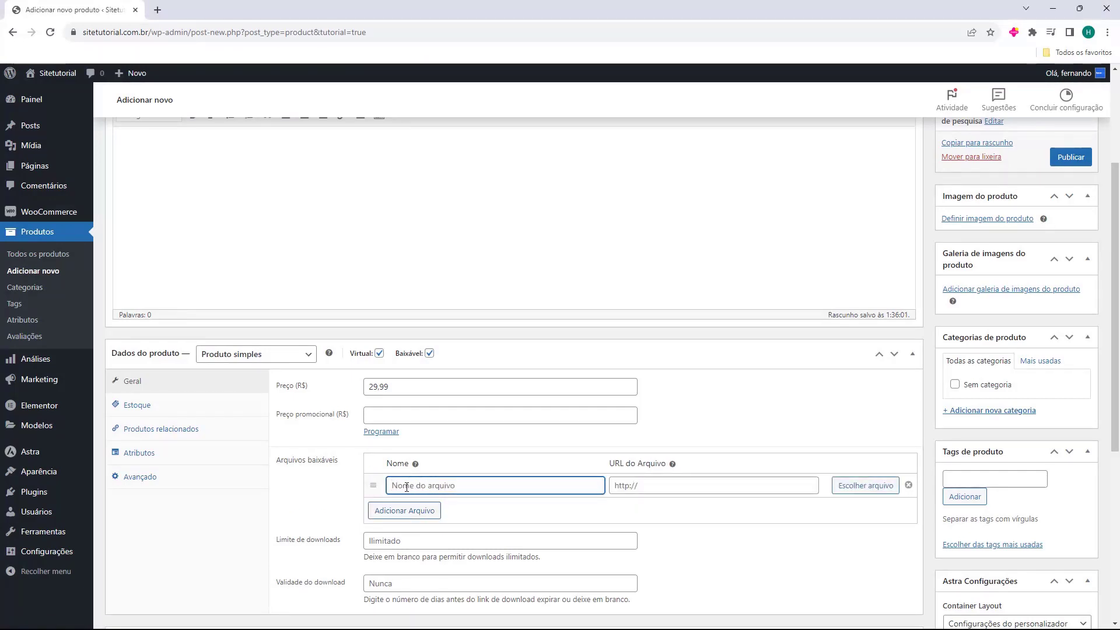
{"action": "scroll", "coordinate": [376, 468], "scroll_direction": "up", "scroll_amount": 3}
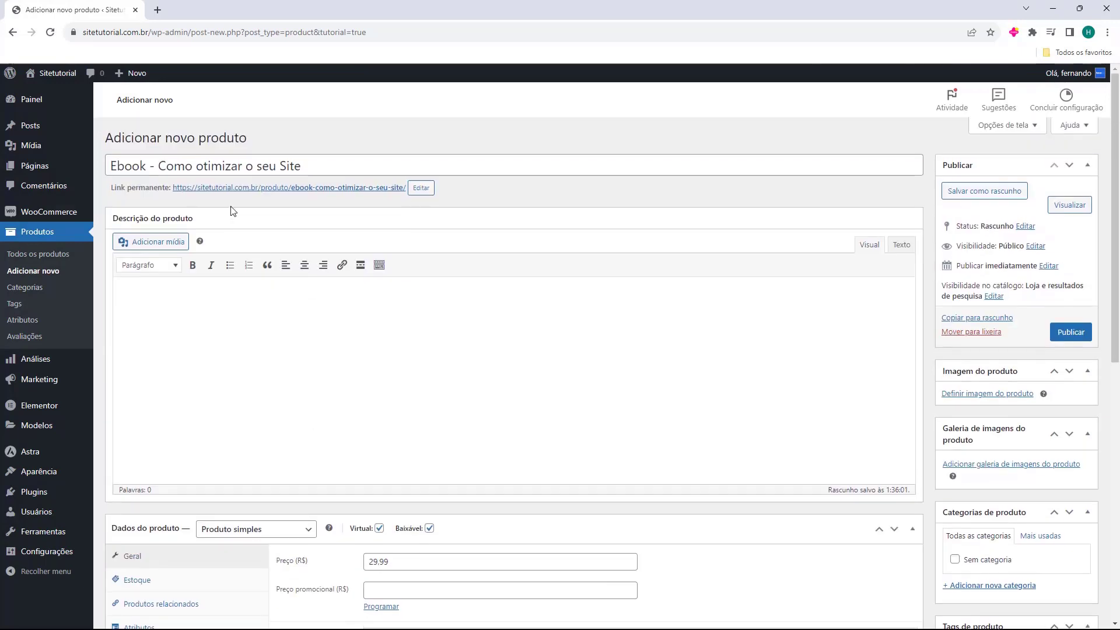
{"action": "left_click", "coordinate": [221, 165]}
{"action": "key", "text": "ctrl+a"}
{"action": "key", "text": "ctrl+c"}
{"action": "scroll", "coordinate": [237, 278], "scroll_direction": "down", "scroll_amount": 2}
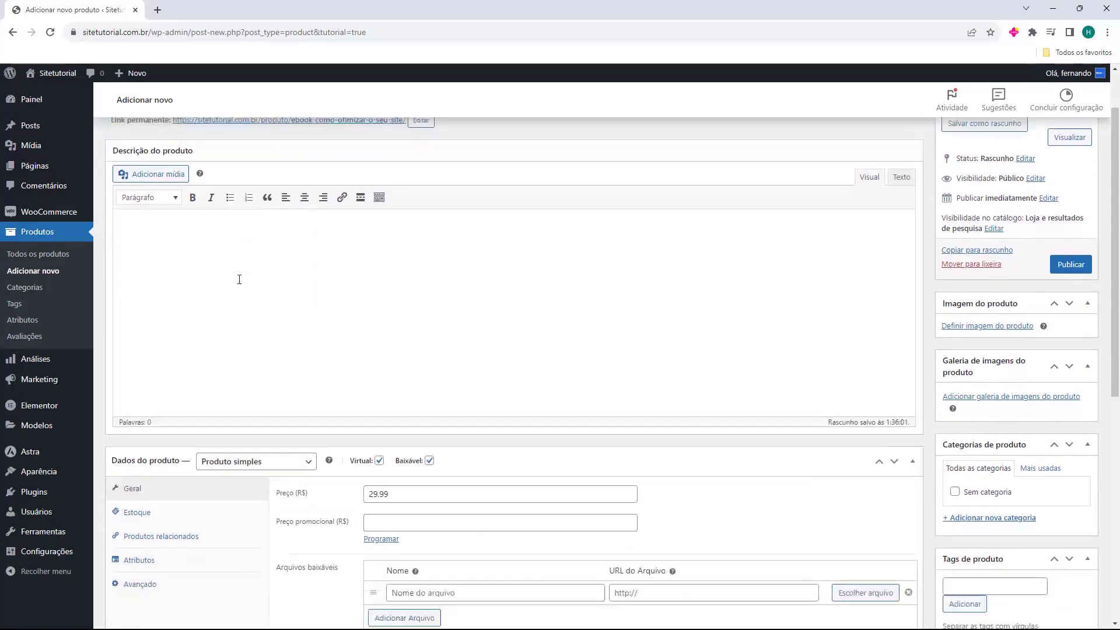
{"action": "left_click", "coordinate": [395, 542]}
{"action": "key", "text": "ctrl+v"}
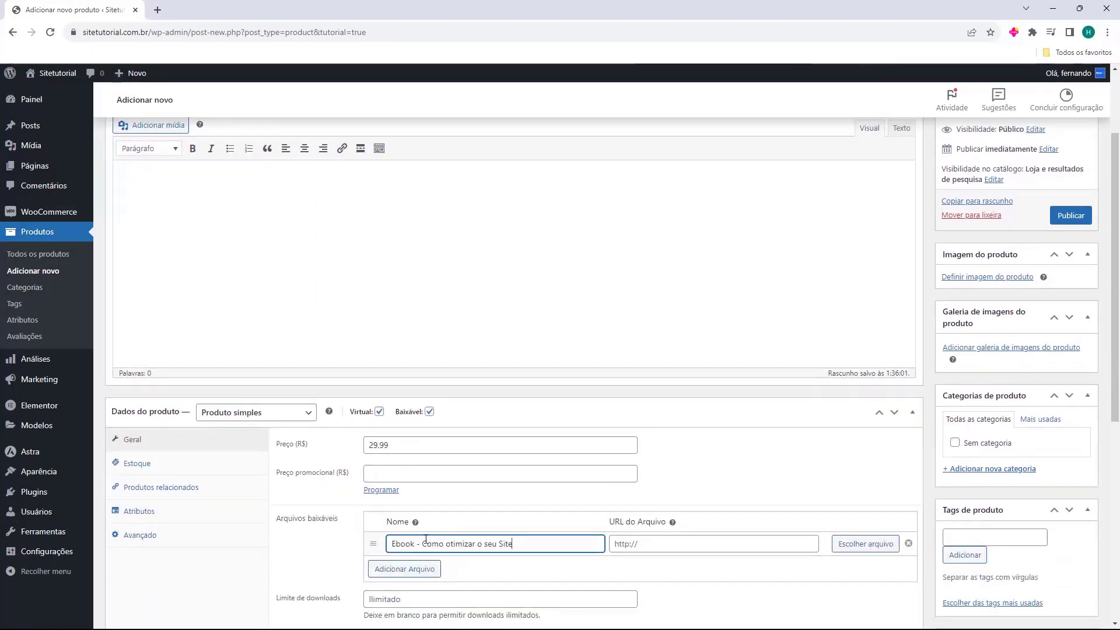
{"action": "scroll", "coordinate": [517, 478], "scroll_direction": "down", "scroll_amount": 1}
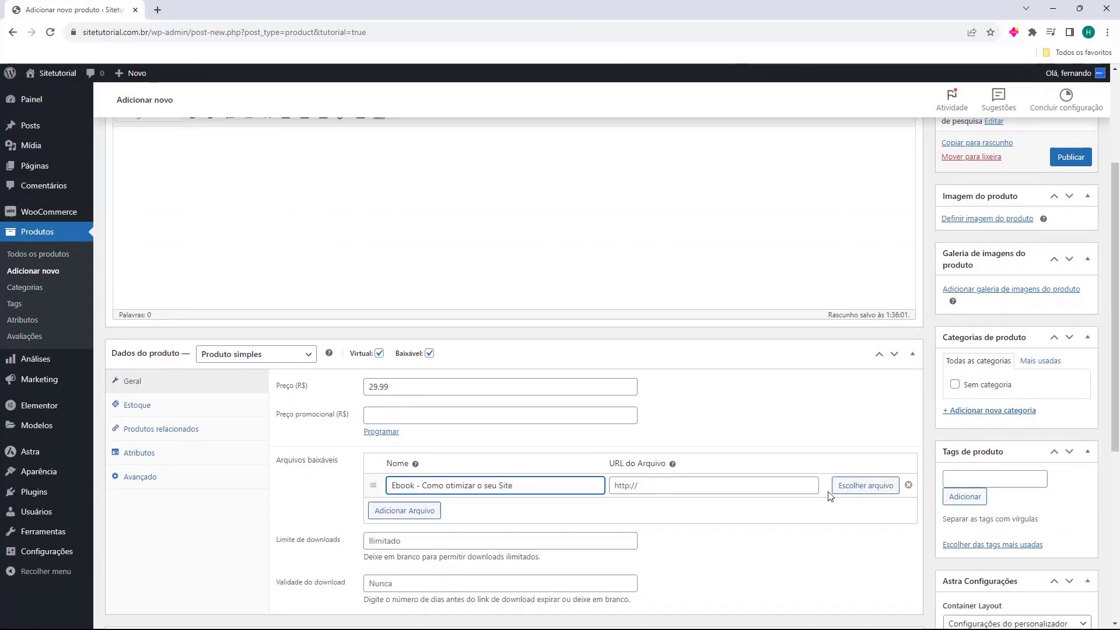
Upload the Ebook-Como-otimizar-o-seu-site PDF and insert its URL as the download file
{"action": "left_click", "coordinate": [863, 494]}
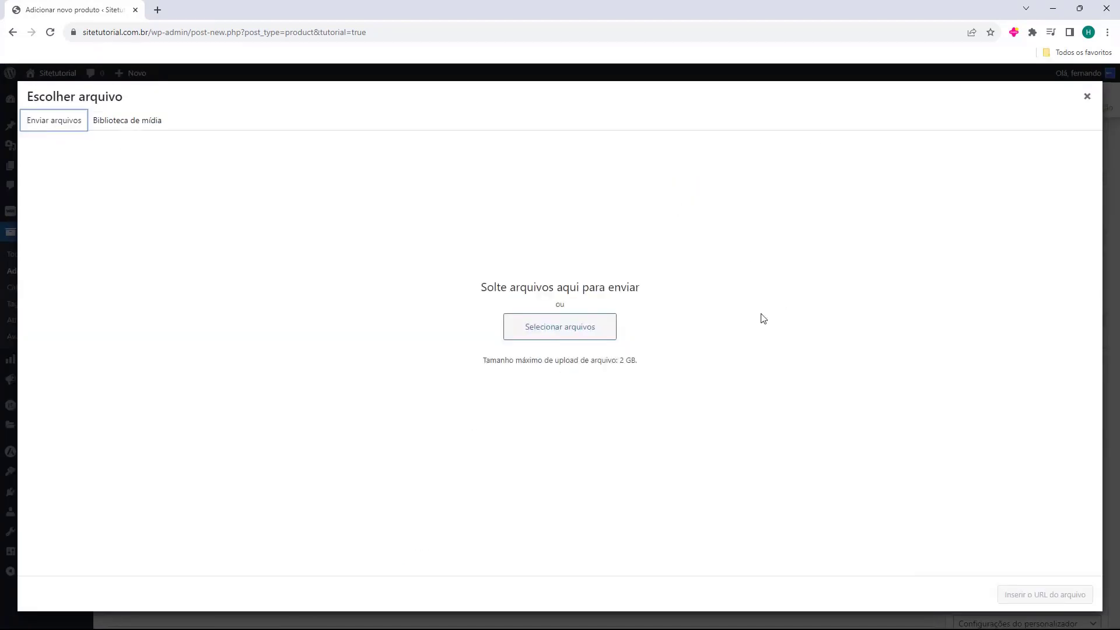
{"action": "left_click", "coordinate": [520, 320]}
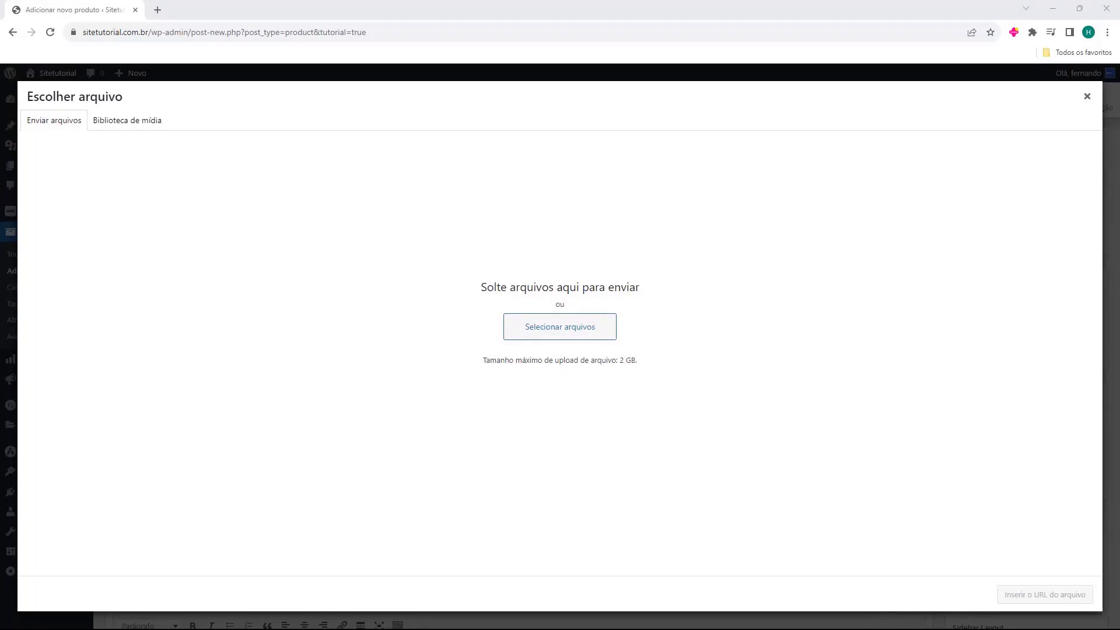
{"action": "left_click_drag", "start_coordinate": [11, 350], "coordinate": [444, 287]}
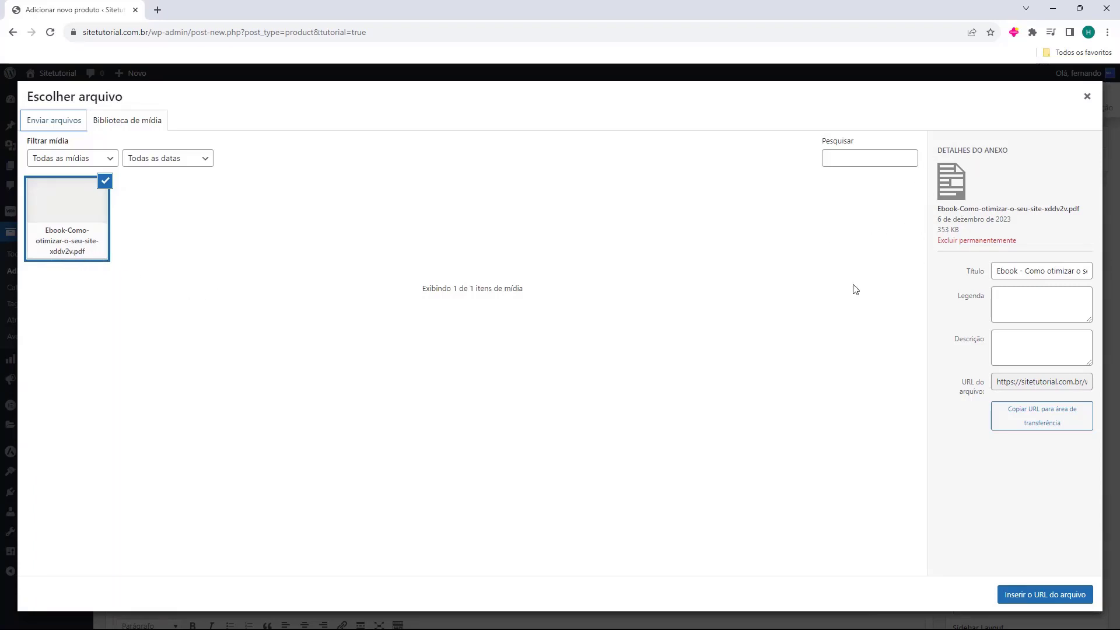
{"action": "left_click", "coordinate": [1013, 595]}
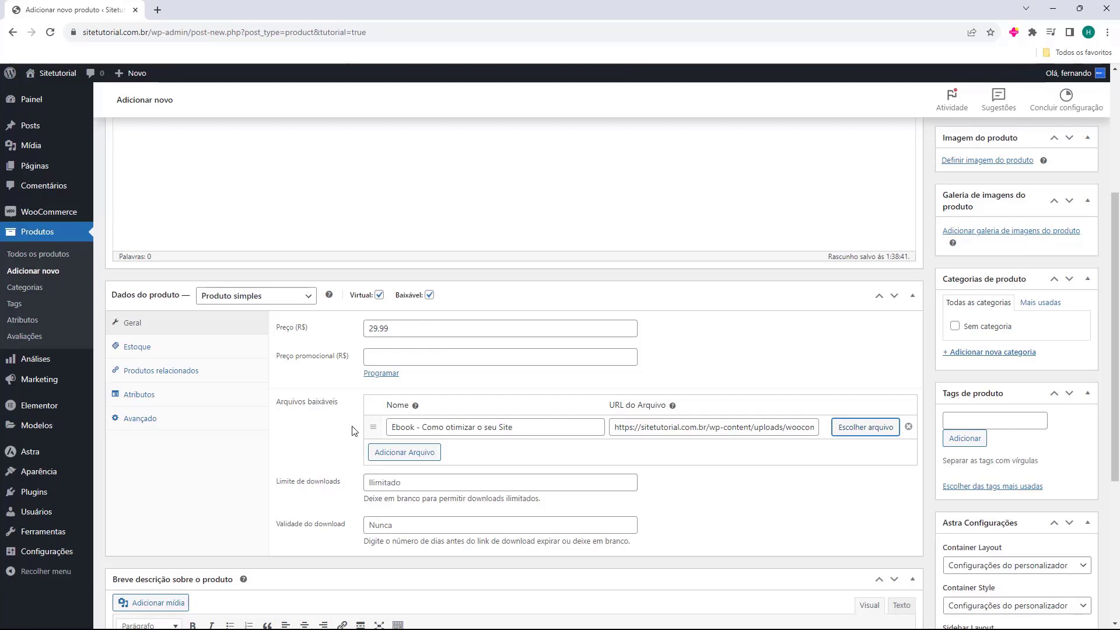
{"action": "left_click_drag", "start_coordinate": [390, 427], "coordinate": [485, 433]}
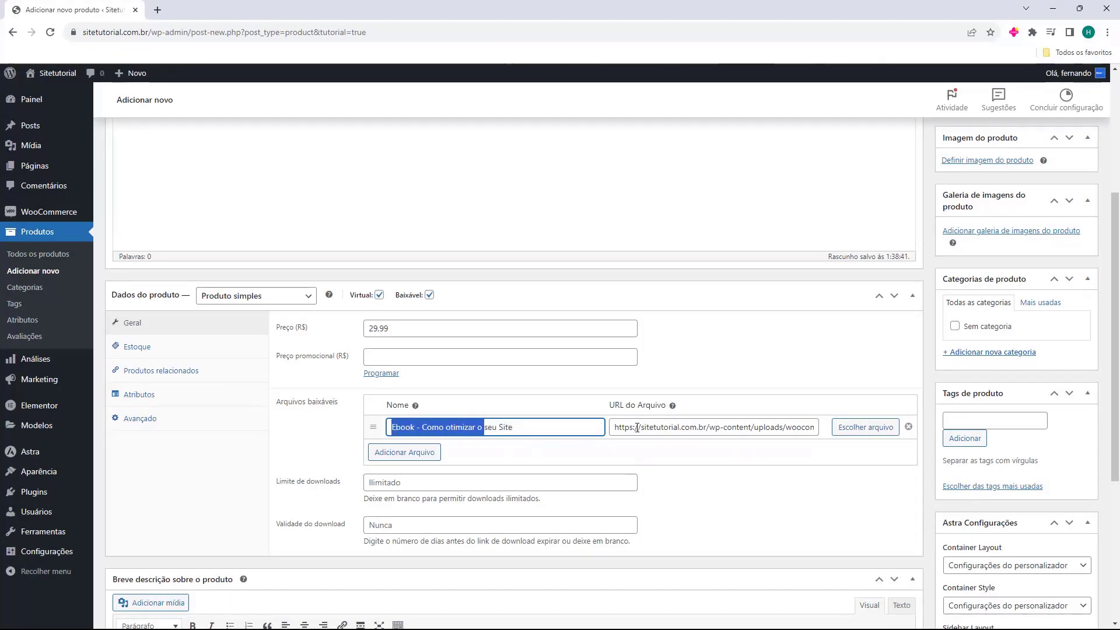
{"action": "left_click_drag", "start_coordinate": [636, 428], "coordinate": [788, 430]}
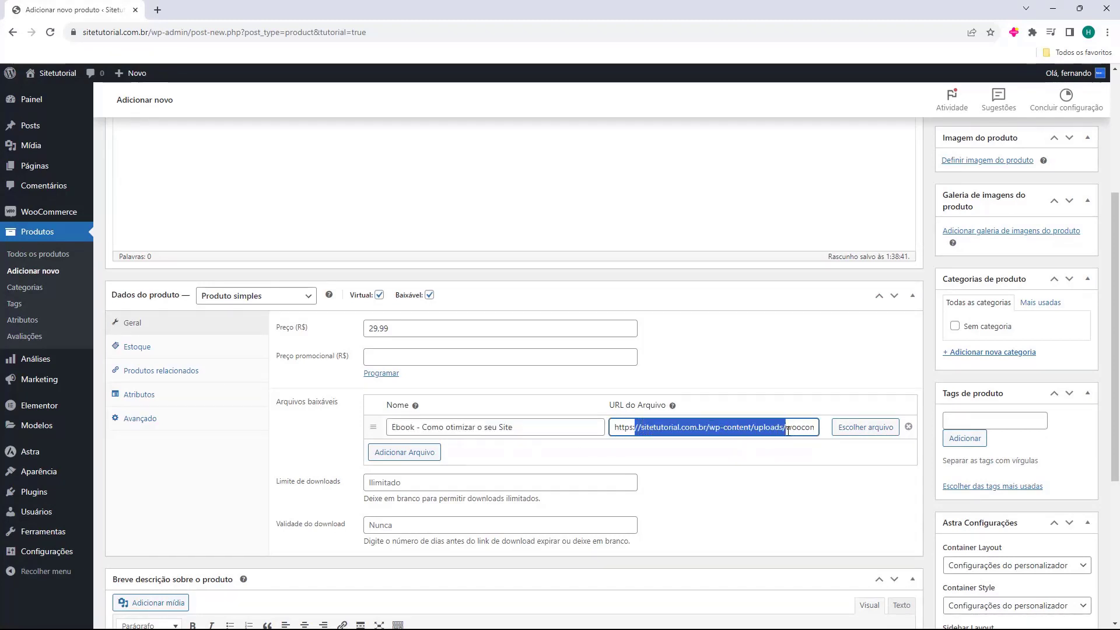
{"action": "left_click", "coordinate": [330, 444]}
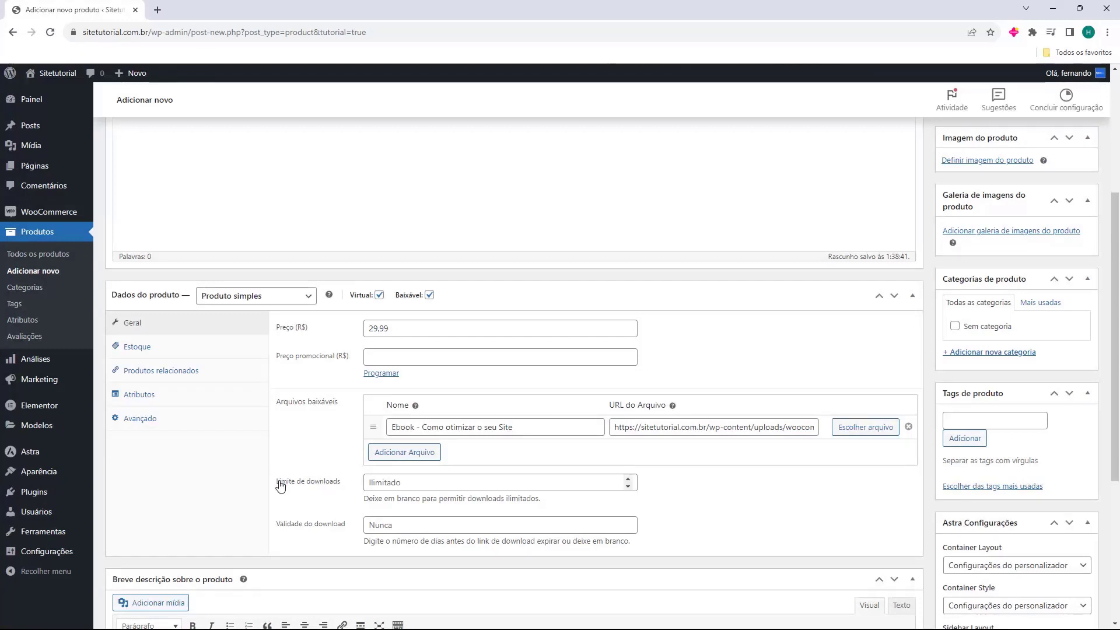
{"action": "left_click", "coordinate": [321, 489]}
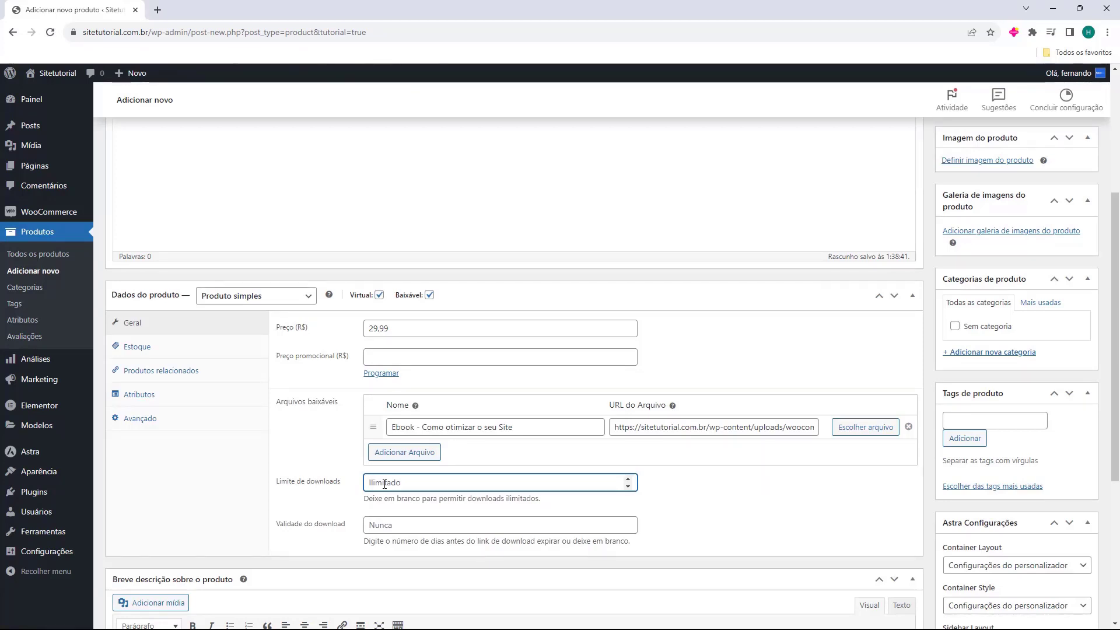
{"action": "left_click", "coordinate": [333, 483]}
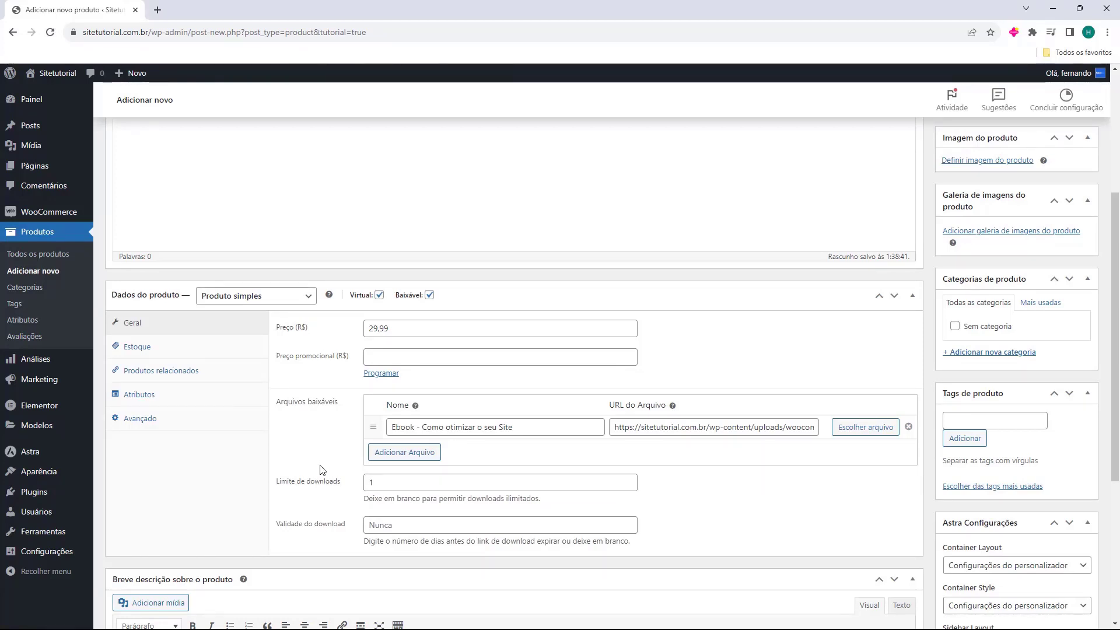
{"action": "left_click", "coordinate": [365, 484]}
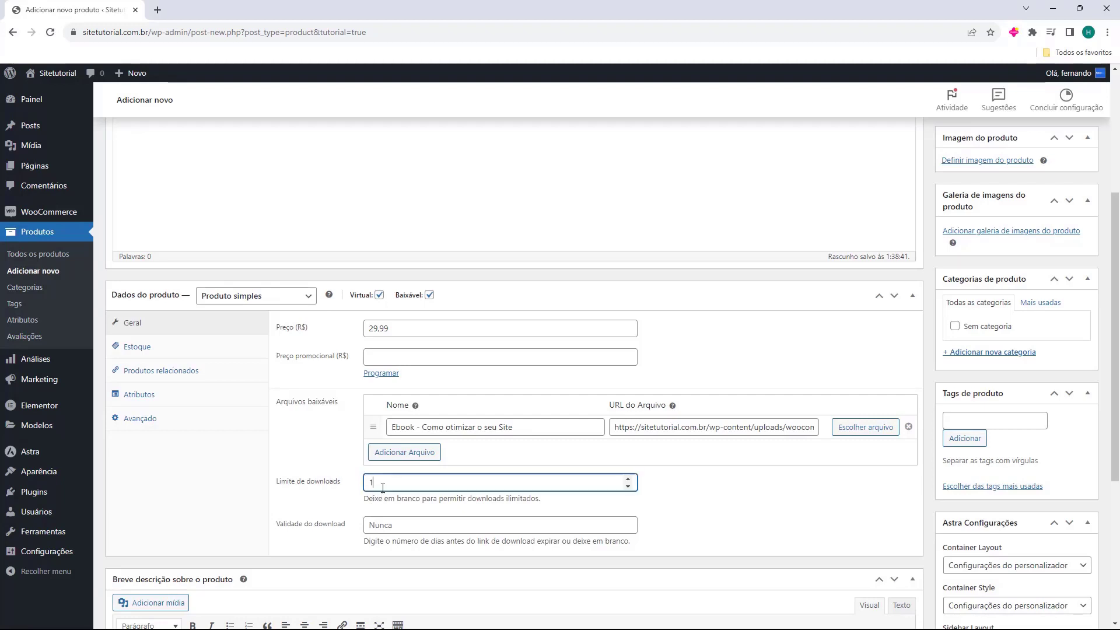
{"action": "double_click", "coordinate": [365, 484]}
{"action": "key", "text": "BackSpace"}
{"action": "type", "text": "5"}
{"action": "left_click", "coordinate": [337, 484]}
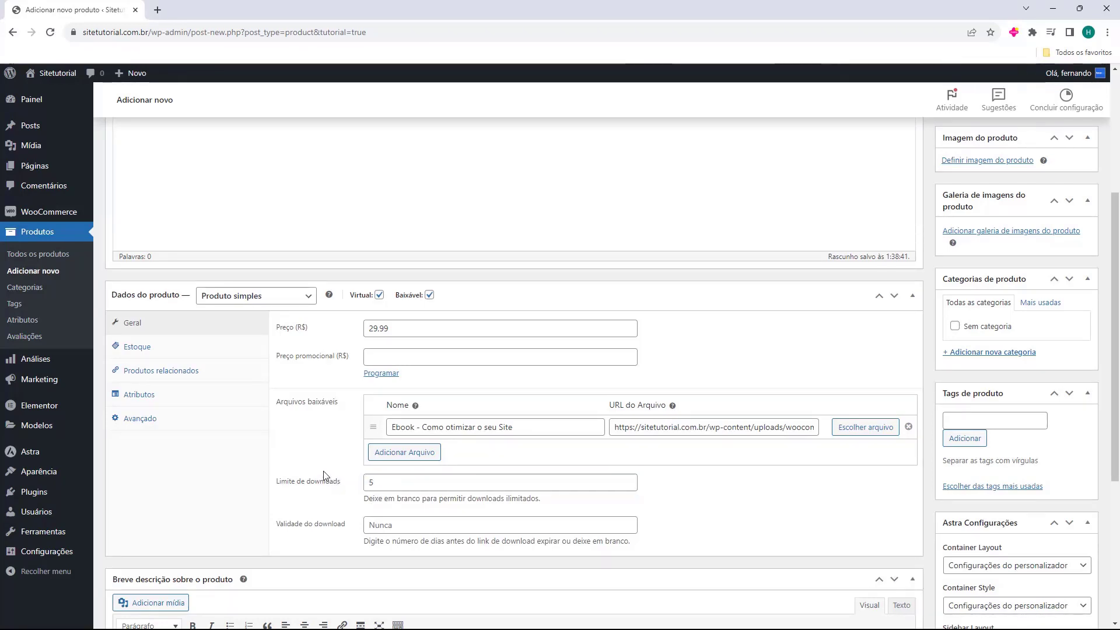
{"action": "left_click", "coordinate": [367, 479]}
{"action": "double_click", "coordinate": [369, 482]}
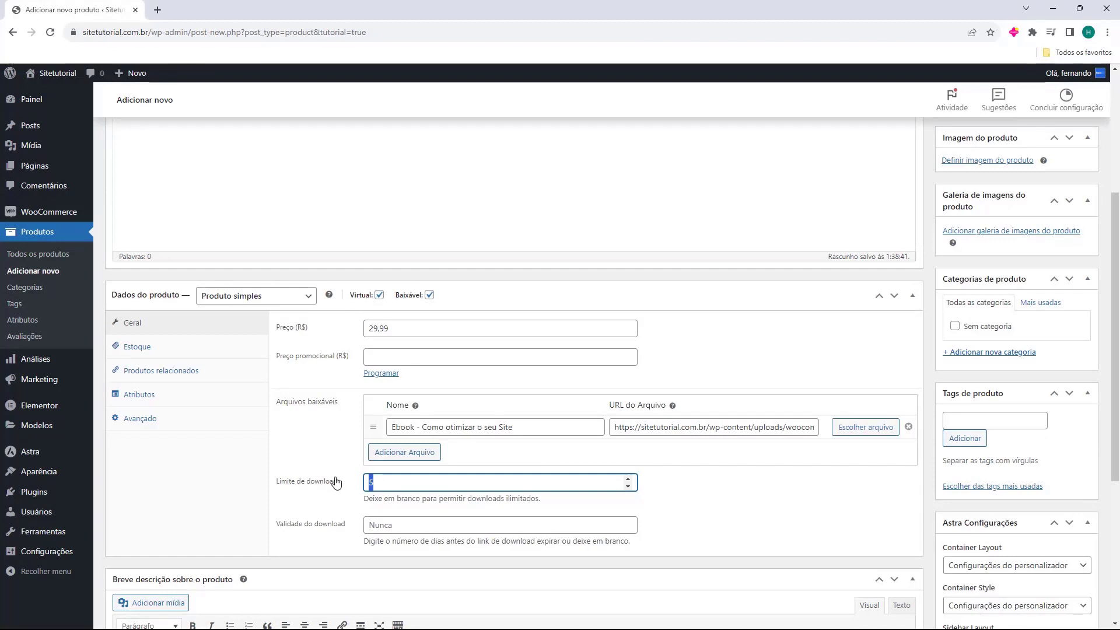
{"action": "key", "text": "BackSpace"}
{"action": "left_click", "coordinate": [296, 442]}
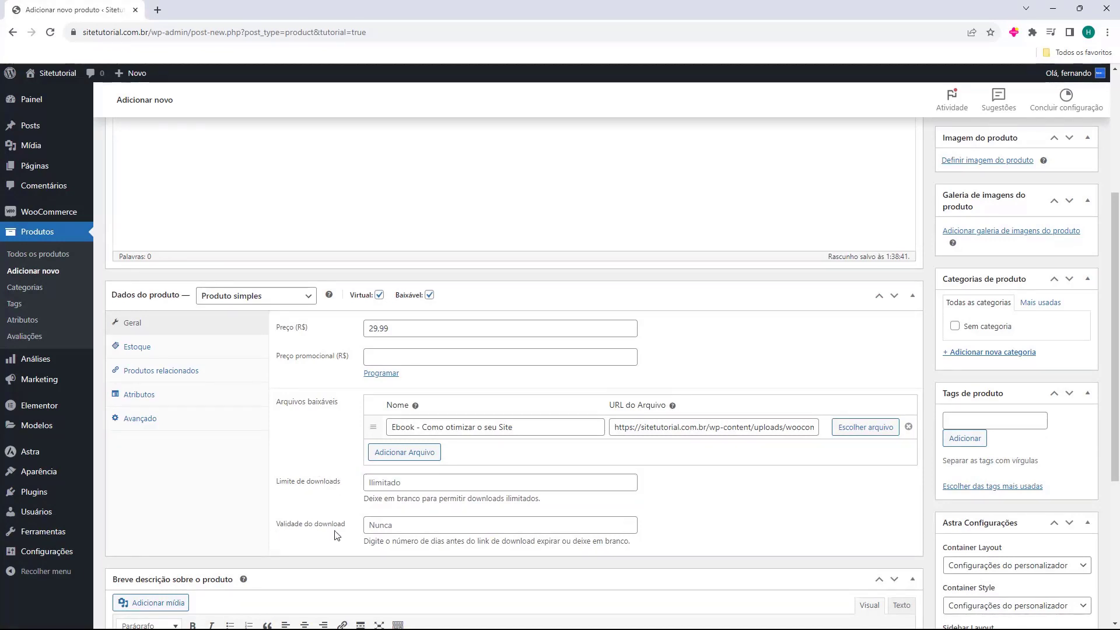
{"action": "left_click", "coordinate": [374, 527]}
{"action": "type", "text": "30"}
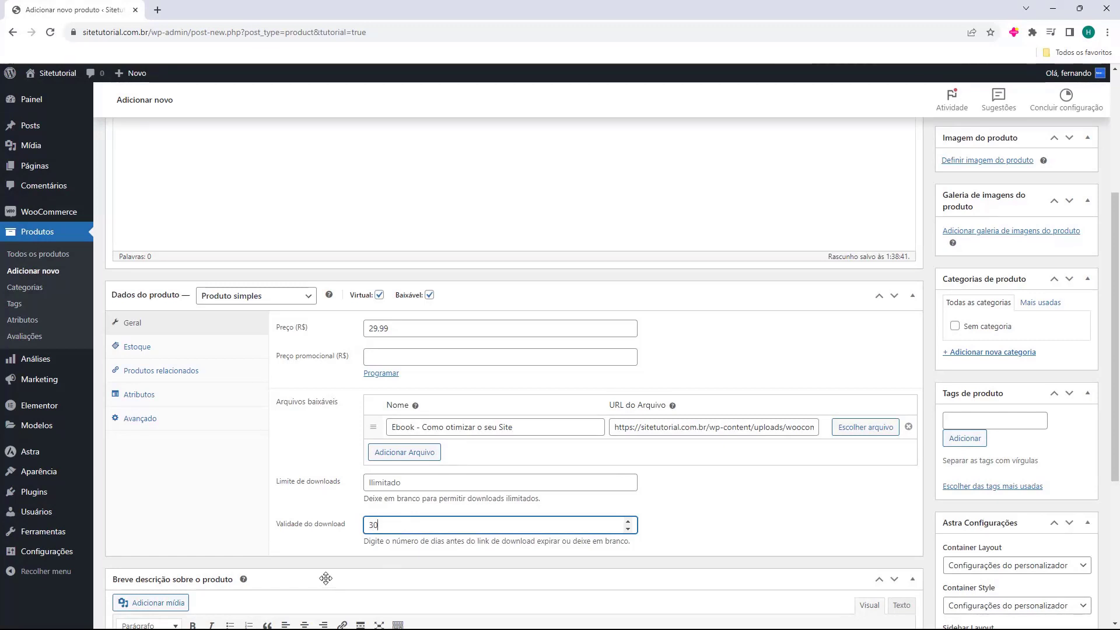
{"action": "left_click", "coordinate": [302, 507]}
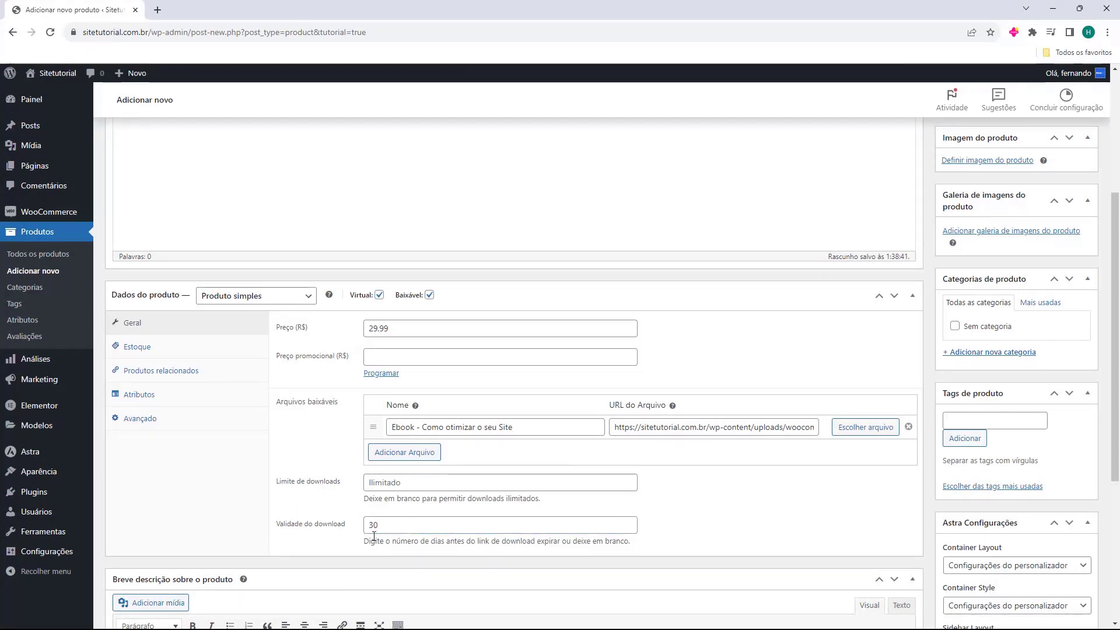
{"action": "left_click", "coordinate": [312, 524]}
{"action": "left_click", "coordinate": [315, 543]}
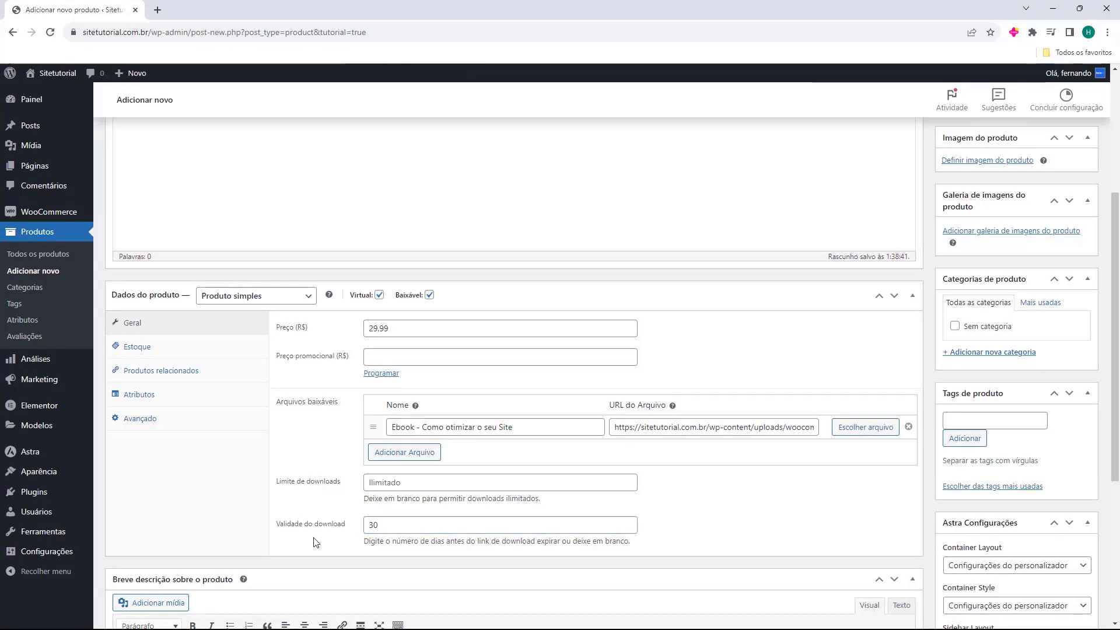
{"action": "left_click", "coordinate": [333, 530]}
{"action": "key", "text": "BackSpace"}
{"action": "key", "text": "BackSpace"}
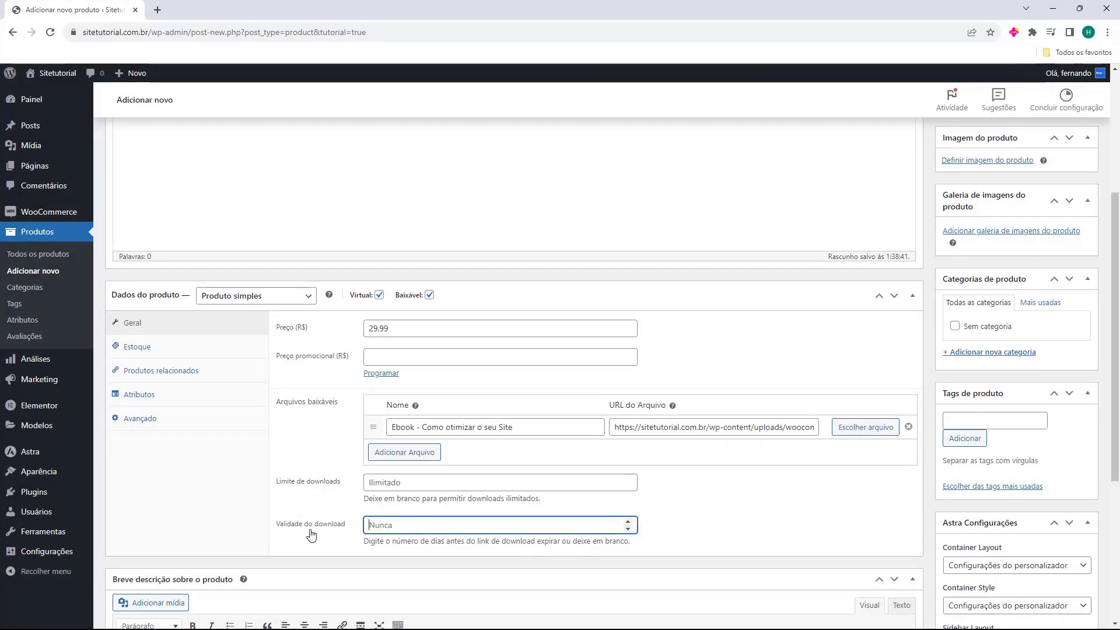
{"action": "left_click", "coordinate": [334, 539]}
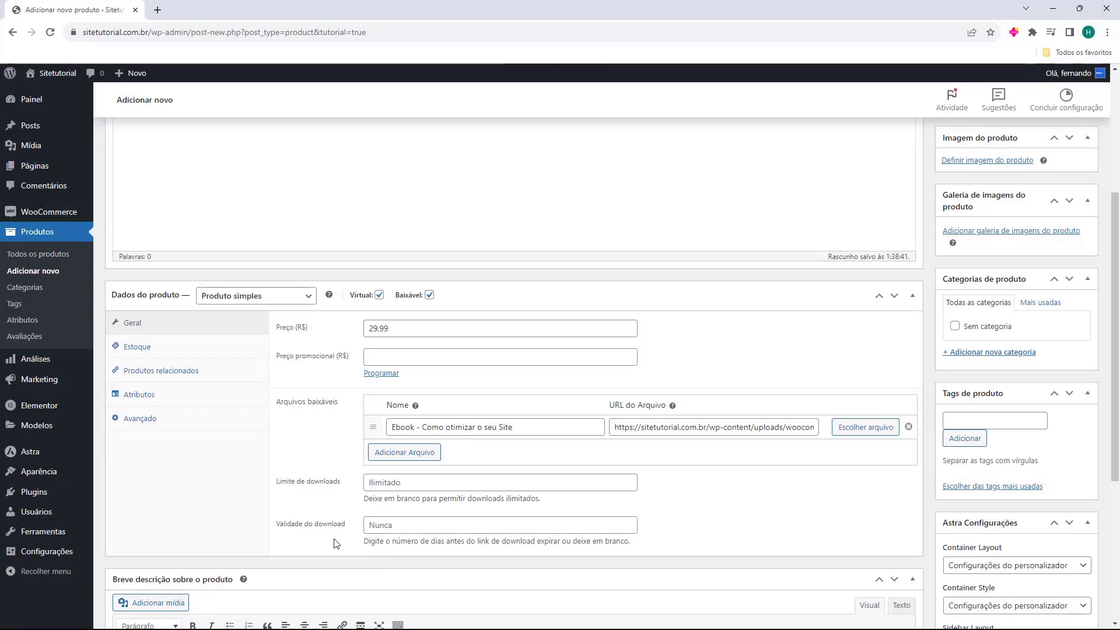
{"action": "scroll", "coordinate": [333, 539], "scroll_direction": "up", "scroll_amount": 3}
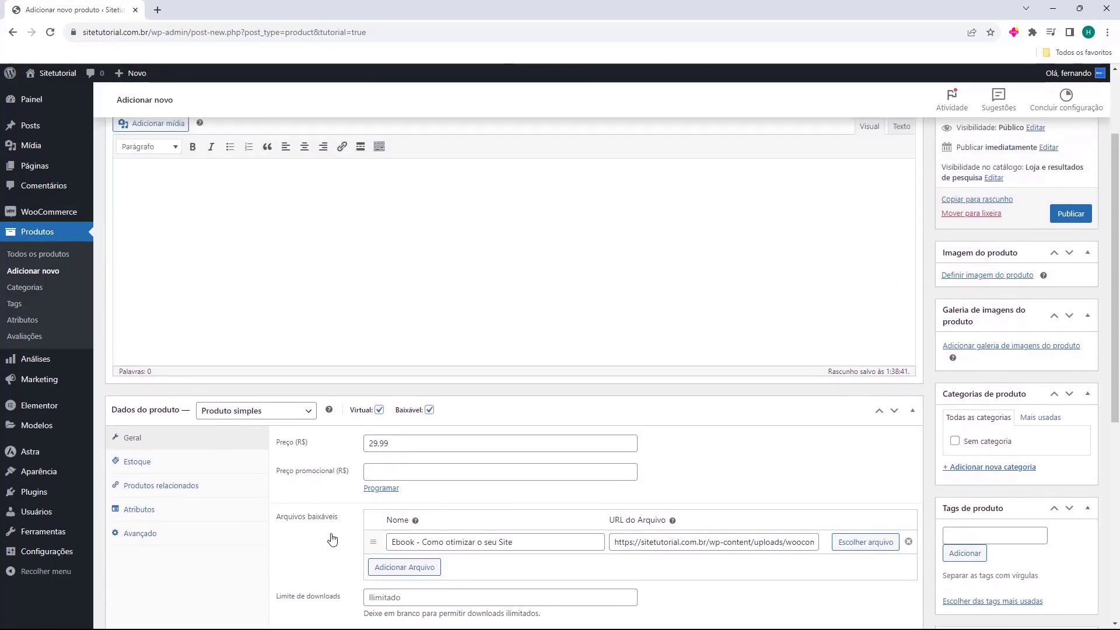
{"action": "scroll", "coordinate": [334, 535], "scroll_direction": "up", "scroll_amount": 1}
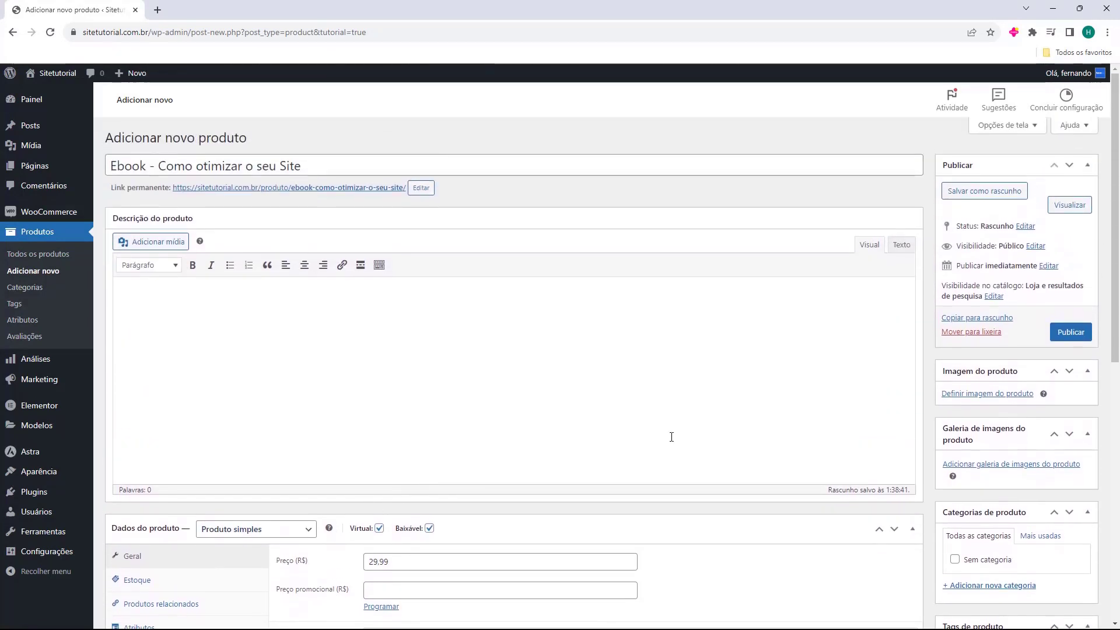
Upload the cover picture 1.png and set it as the ebook's product image
{"action": "left_click", "coordinate": [974, 395]}
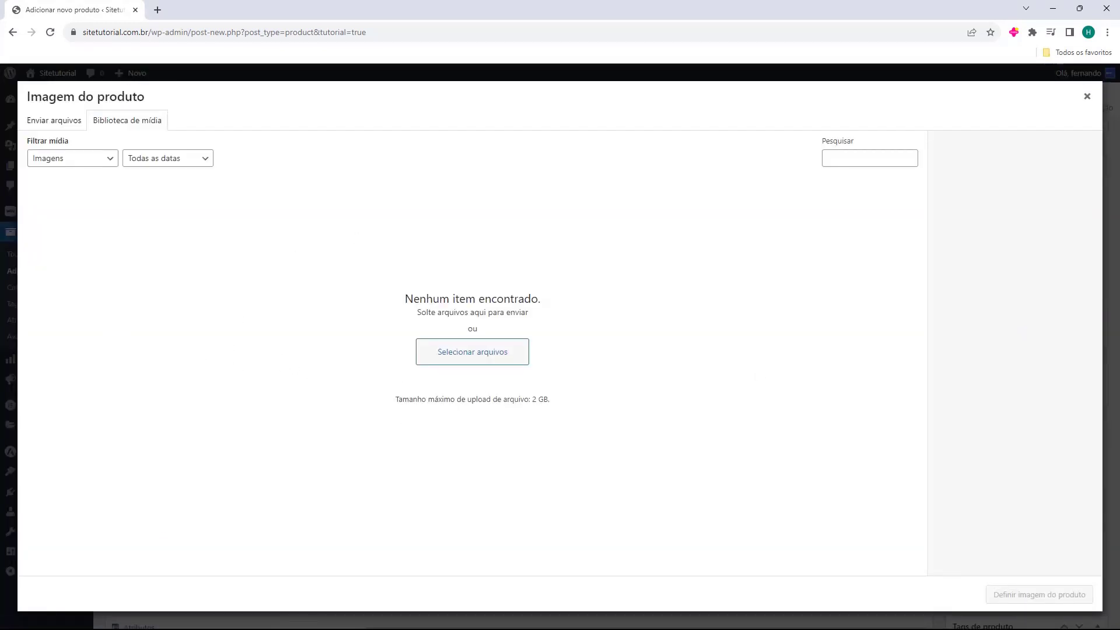
{"action": "left_click_drag", "start_coordinate": [0, 326], "coordinate": [259, 289]}
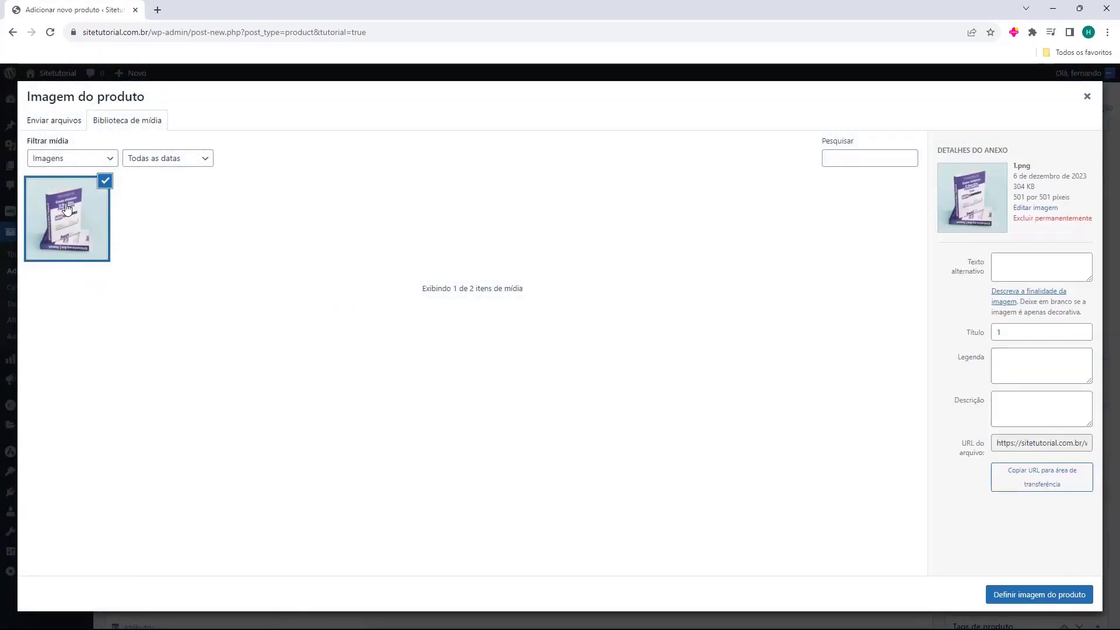
{"action": "left_click", "coordinate": [1018, 596]}
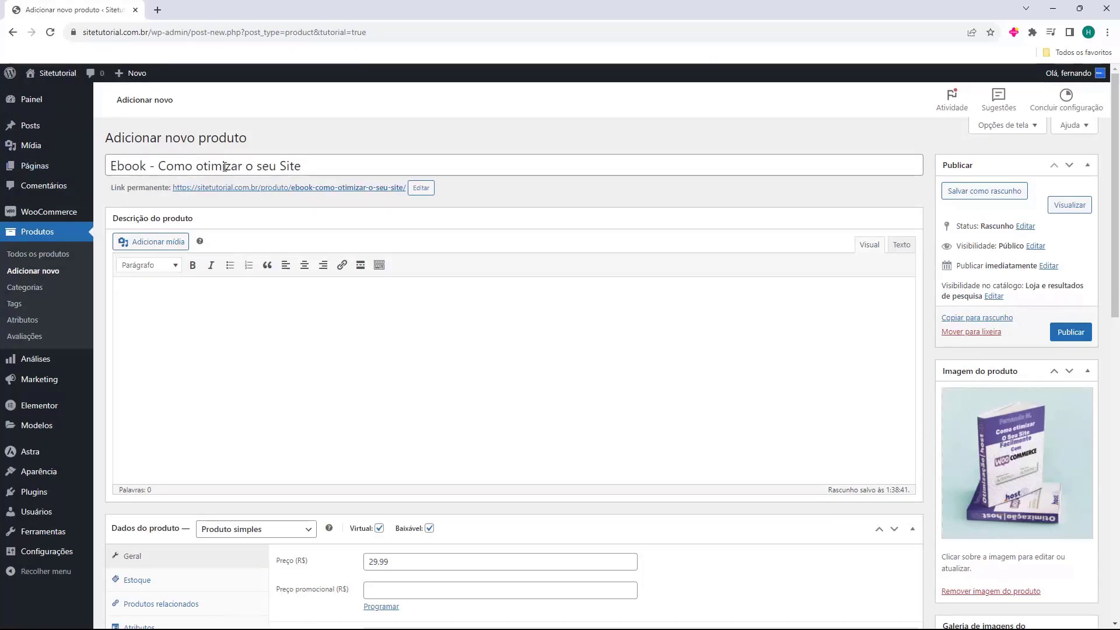
{"action": "scroll", "coordinate": [317, 152], "scroll_direction": "down", "scroll_amount": 4}
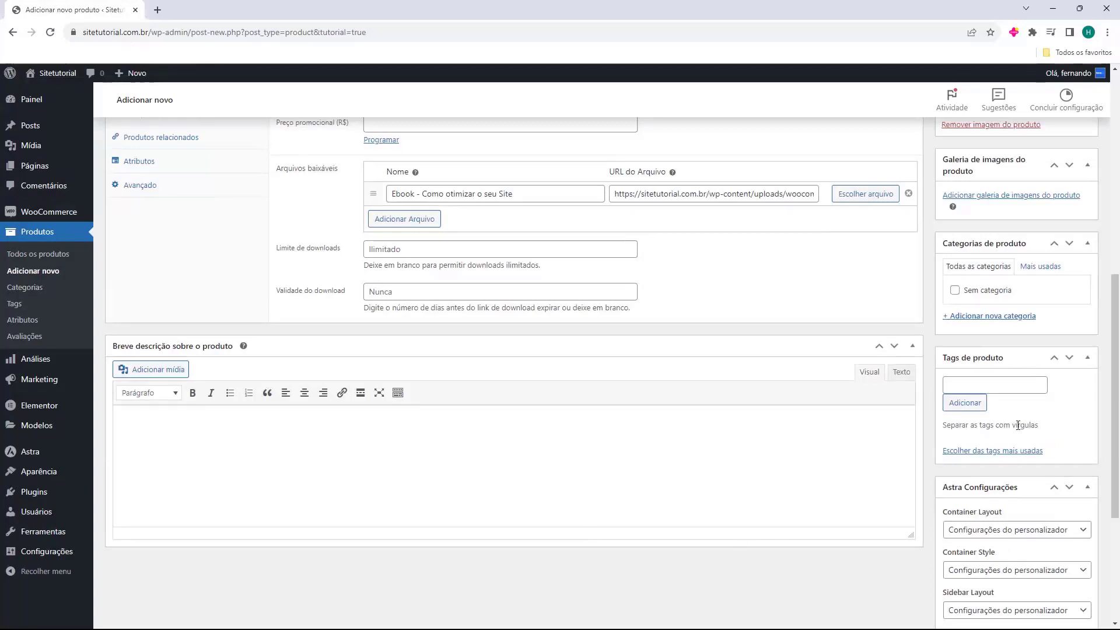
{"action": "scroll", "coordinate": [626, 236], "scroll_direction": "up", "scroll_amount": 8}
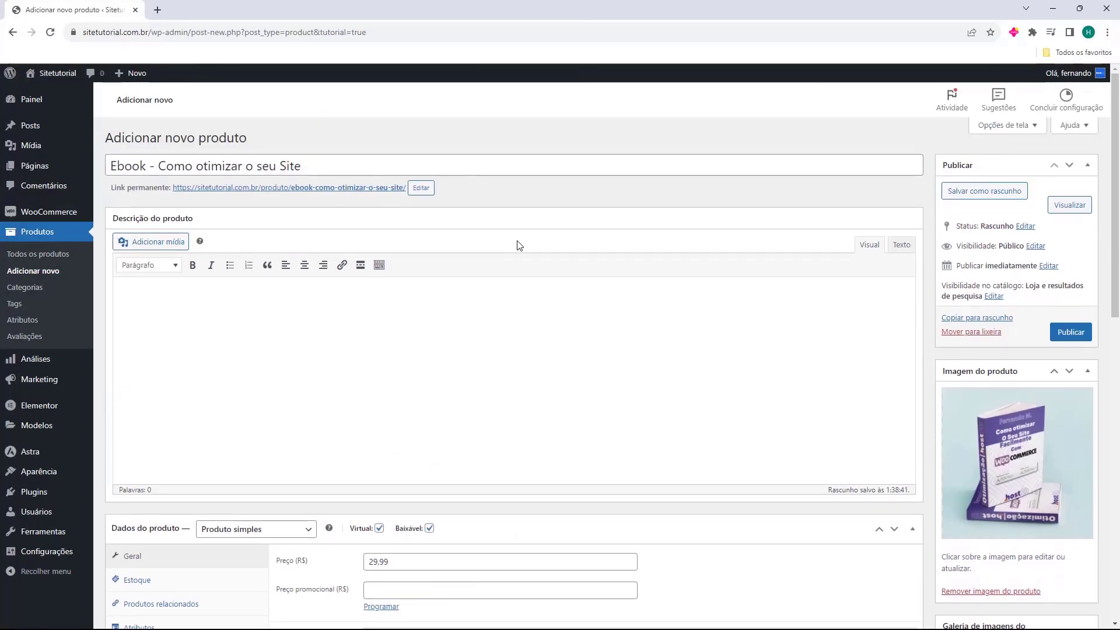
Publish the ebook product and open its permalink page in a new tab
{"action": "left_click", "coordinate": [1070, 333]}
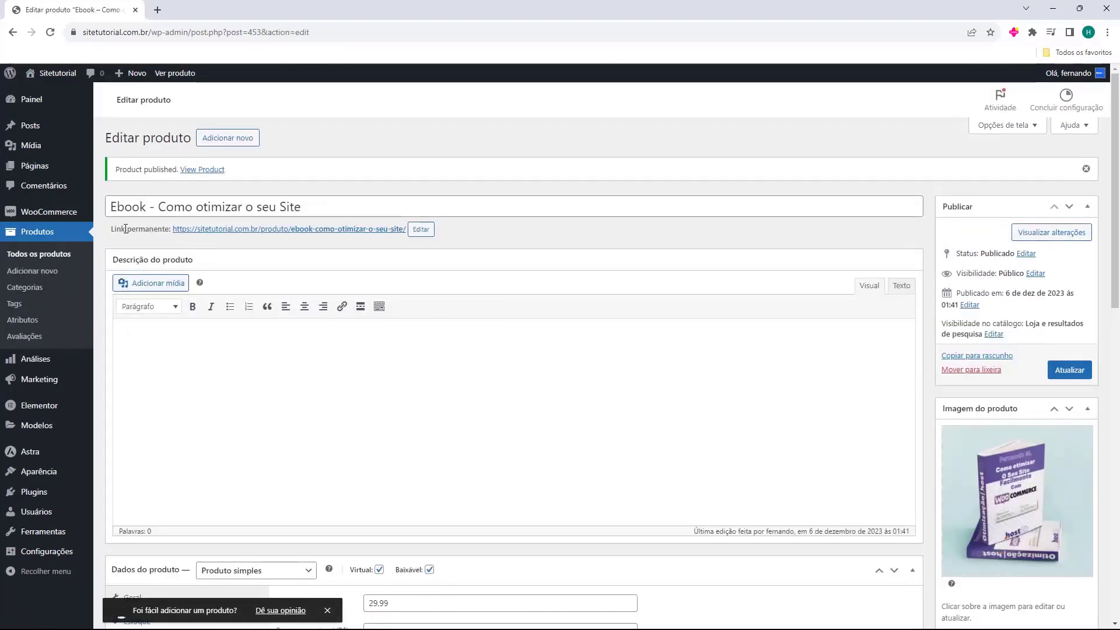
{"action": "left_click_drag", "start_coordinate": [114, 226], "coordinate": [152, 231]}
{"action": "left_click", "coordinate": [167, 240]}
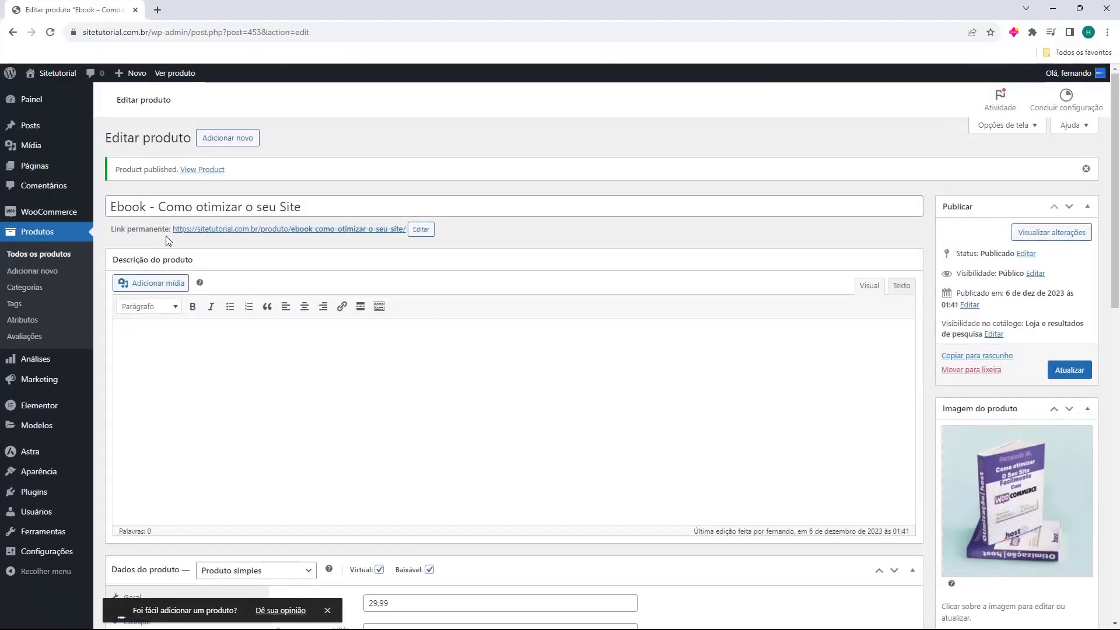
{"action": "left_click", "coordinate": [216, 233]}
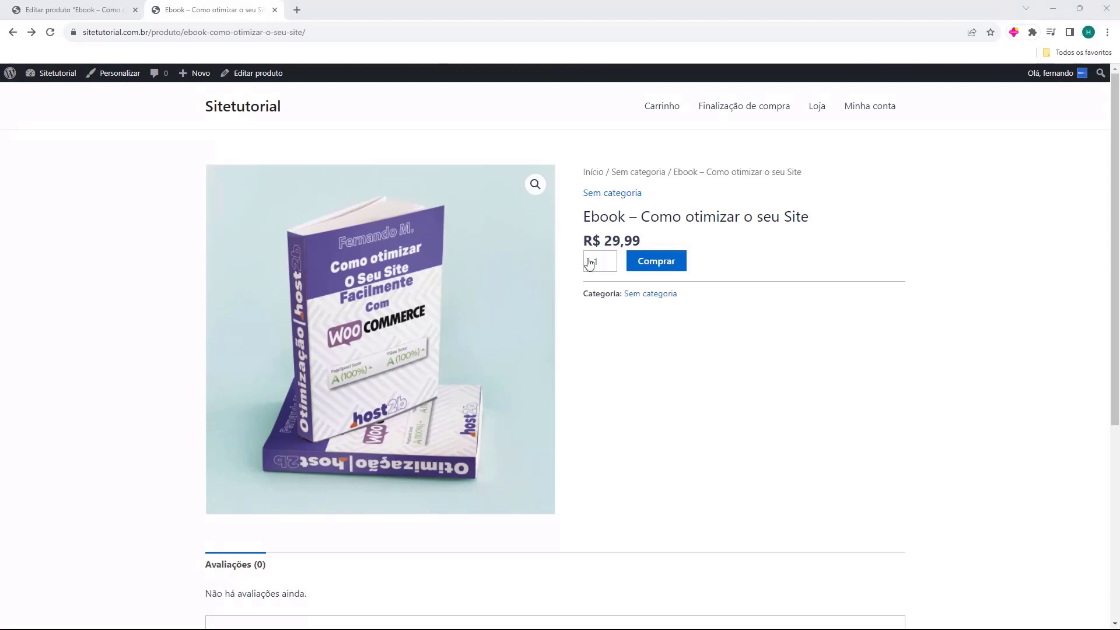
{"action": "left_click_drag", "start_coordinate": [580, 228], "coordinate": [702, 216]}
Review the ebook's product page and add it to the cart with Comprar
{"action": "left_click", "coordinate": [735, 215]}
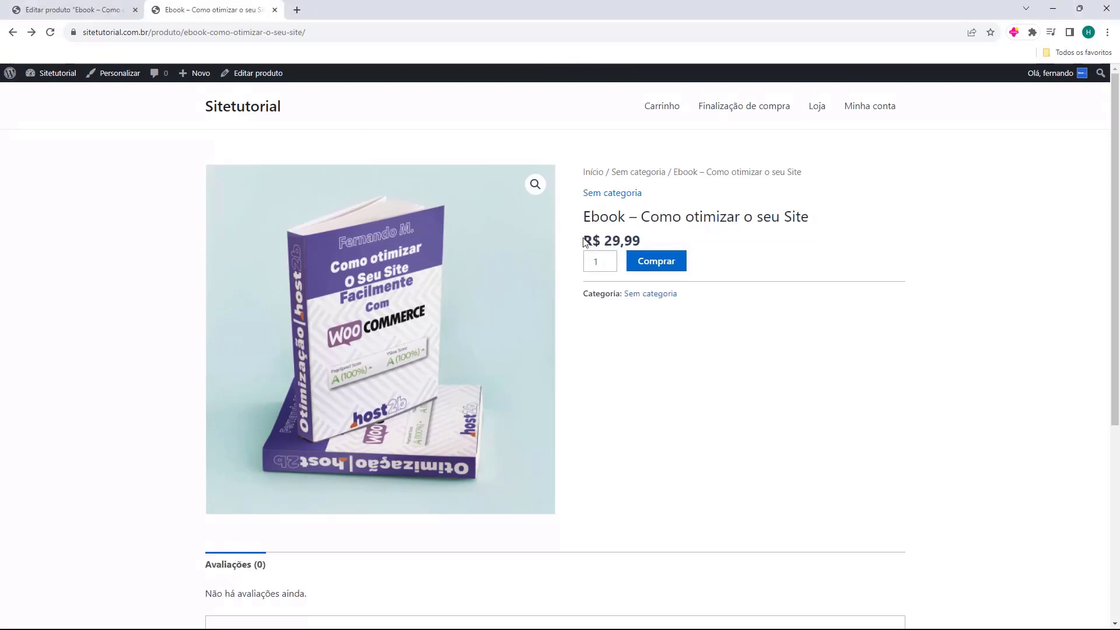
{"action": "left_click_drag", "start_coordinate": [585, 242], "coordinate": [663, 242]}
{"action": "left_click", "coordinate": [659, 247]}
{"action": "scroll", "coordinate": [515, 387], "scroll_direction": "down", "scroll_amount": 5}
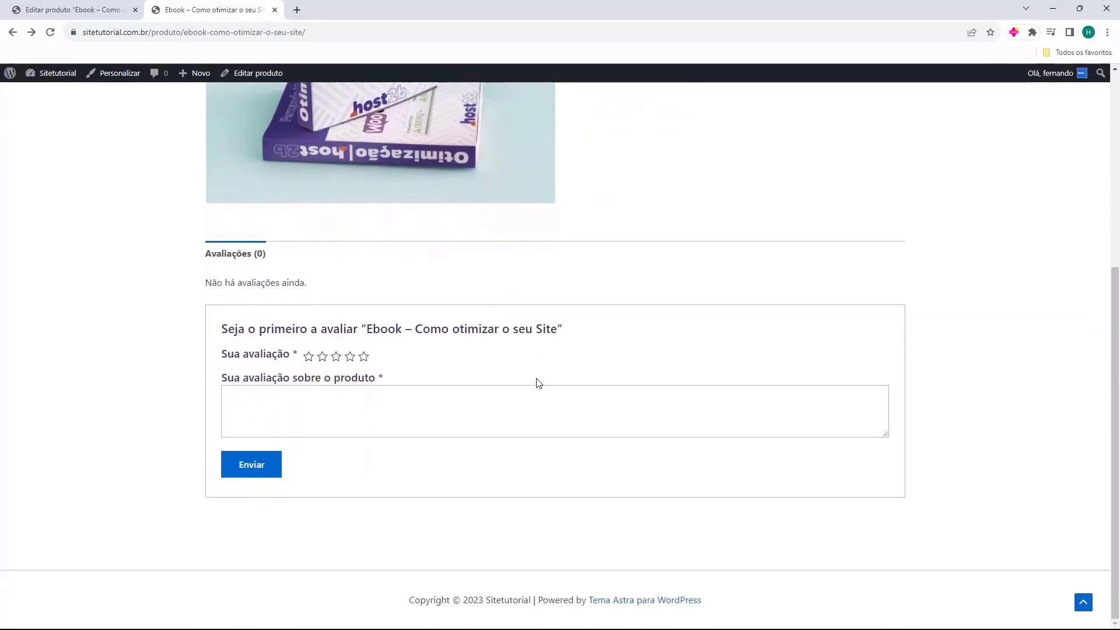
{"action": "scroll", "coordinate": [535, 383], "scroll_direction": "up", "scroll_amount": 5}
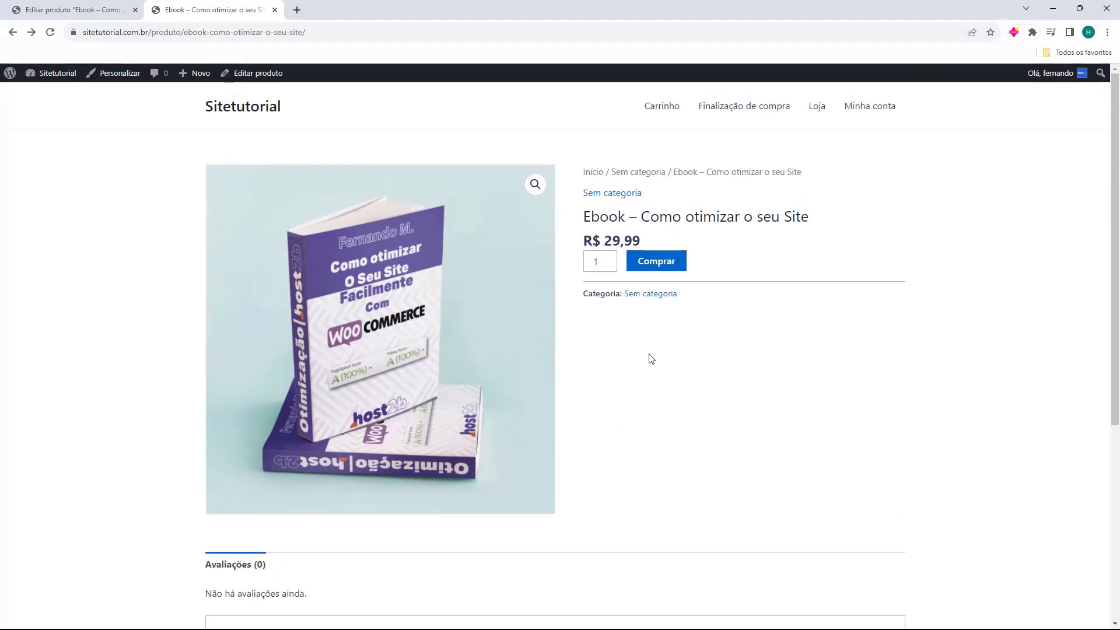
{"action": "left_click", "coordinate": [656, 269]}
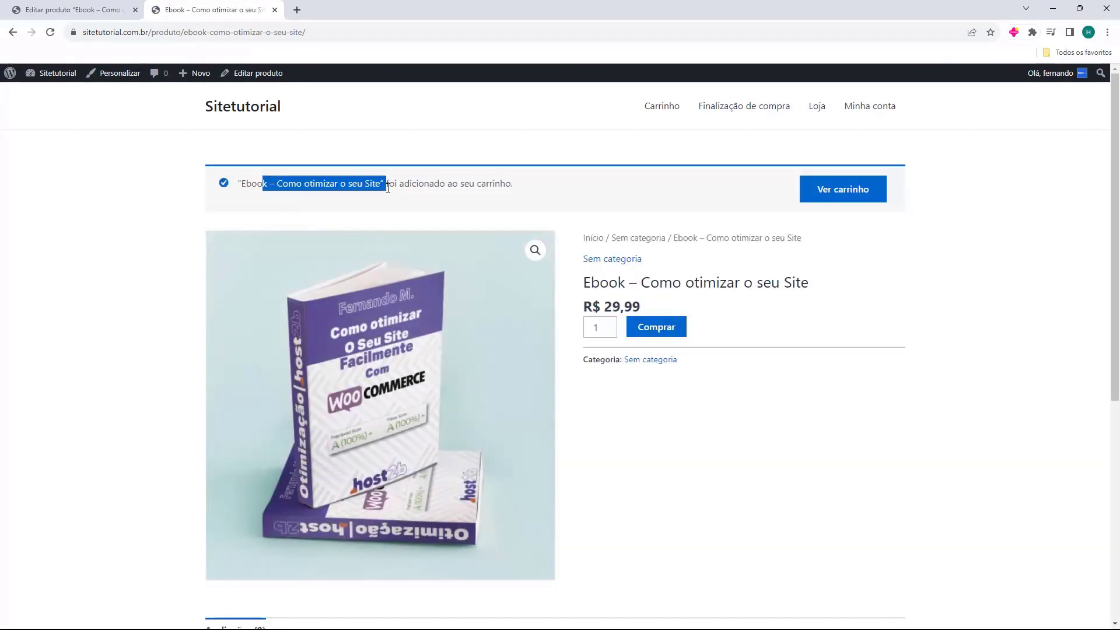
Go from the cart to checkout, review the R$ 29,99 order, then close that tab
{"action": "left_click", "coordinate": [853, 201]}
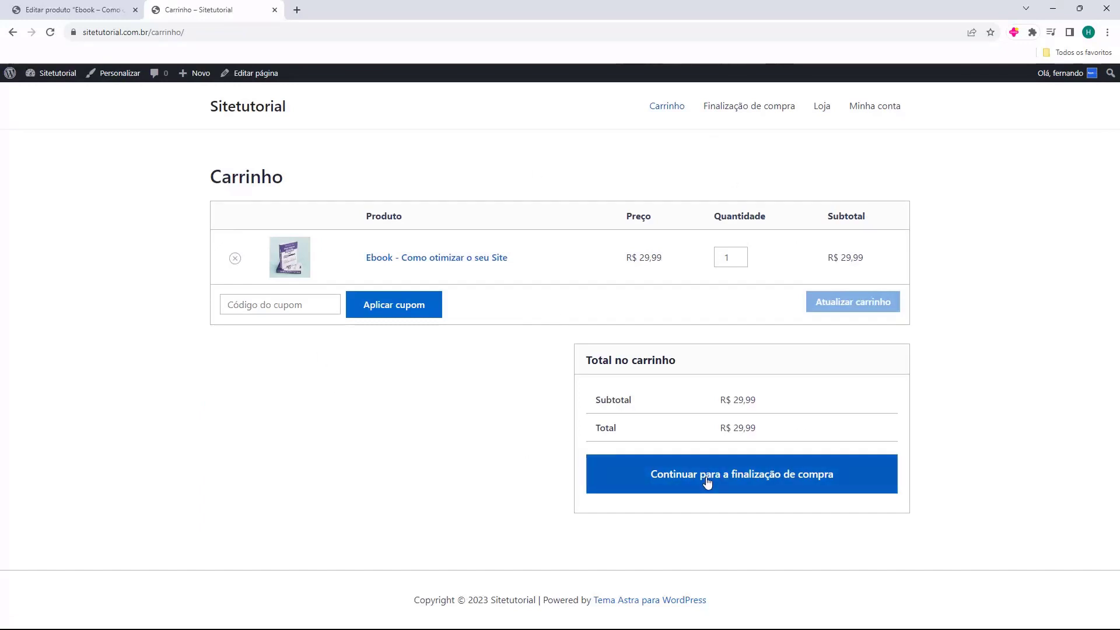
{"action": "left_click", "coordinate": [765, 485]}
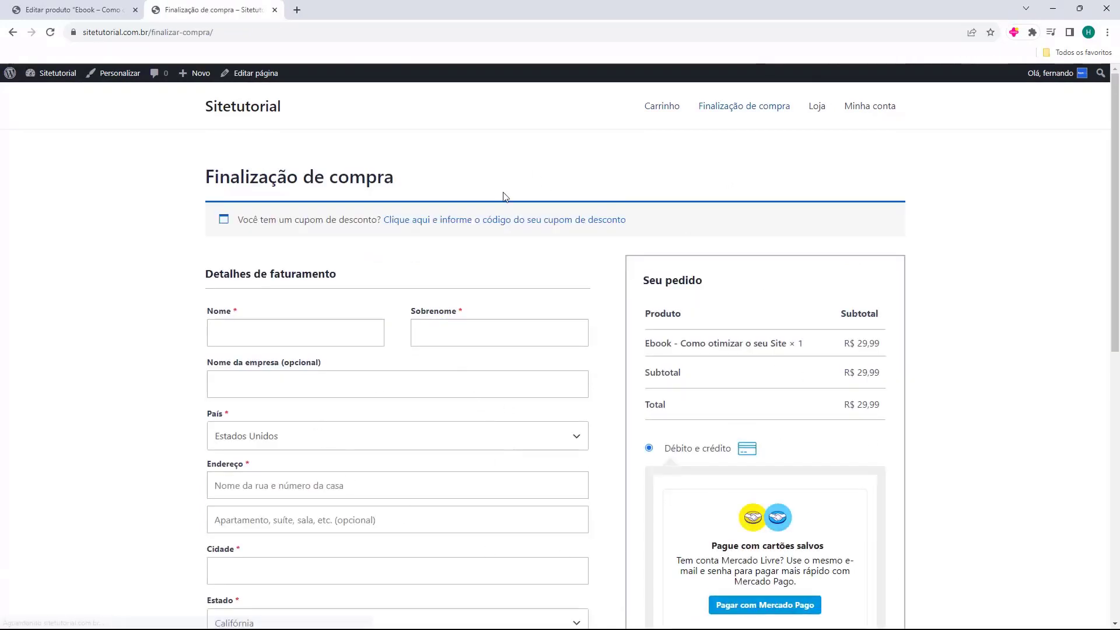
{"action": "scroll", "coordinate": [487, 352], "scroll_direction": "down", "scroll_amount": 9}
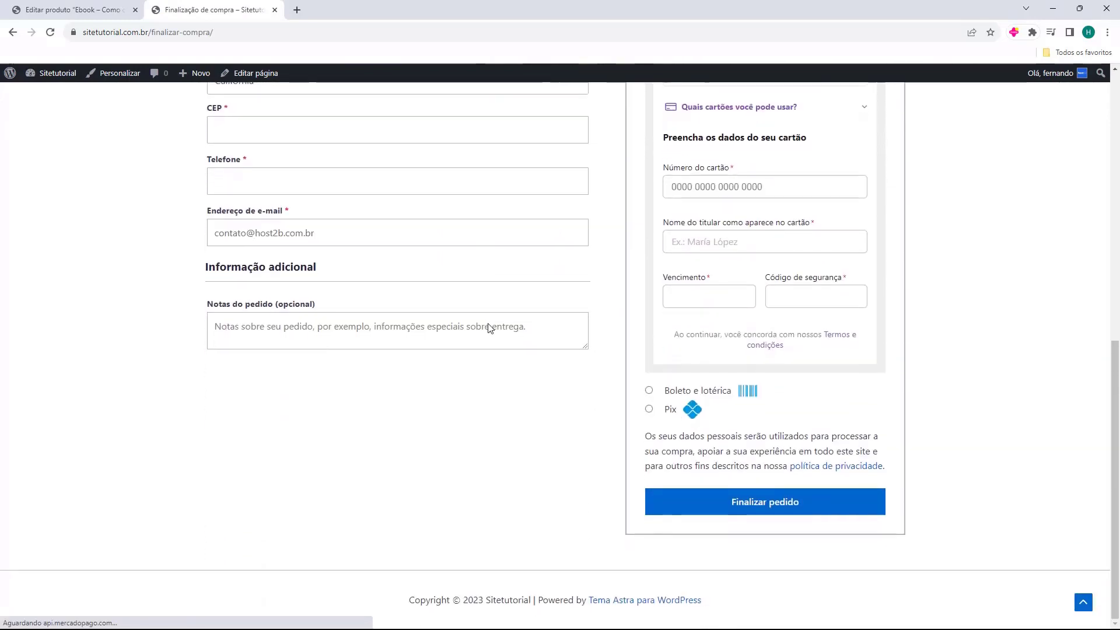
{"action": "scroll", "coordinate": [855, 420], "scroll_direction": "up", "scroll_amount": 9}
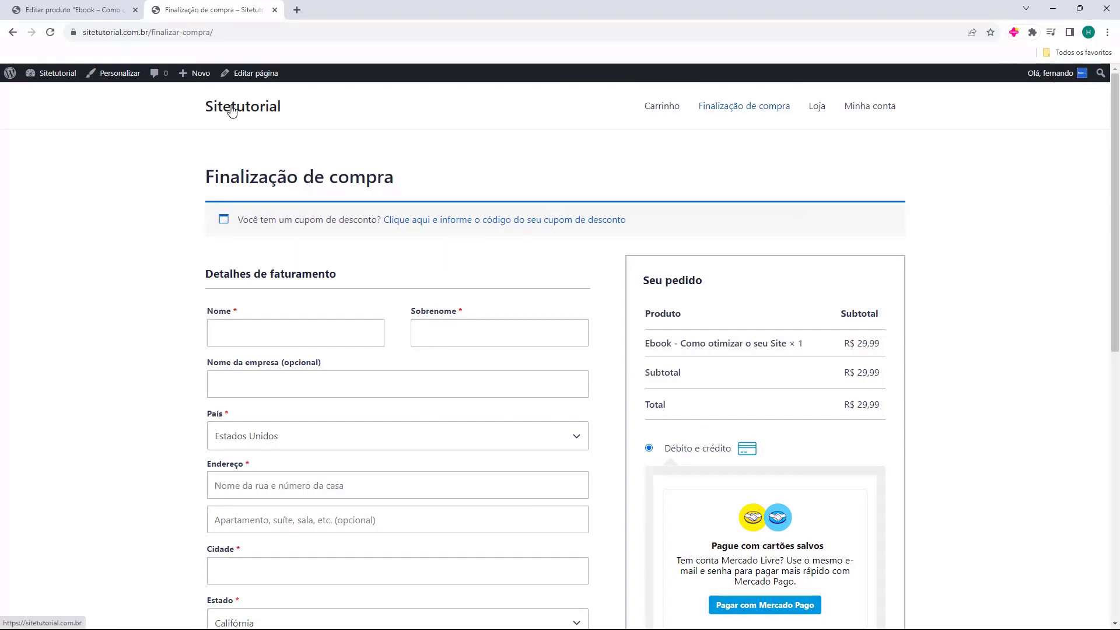
{"action": "key", "text": "ctrl+w"}
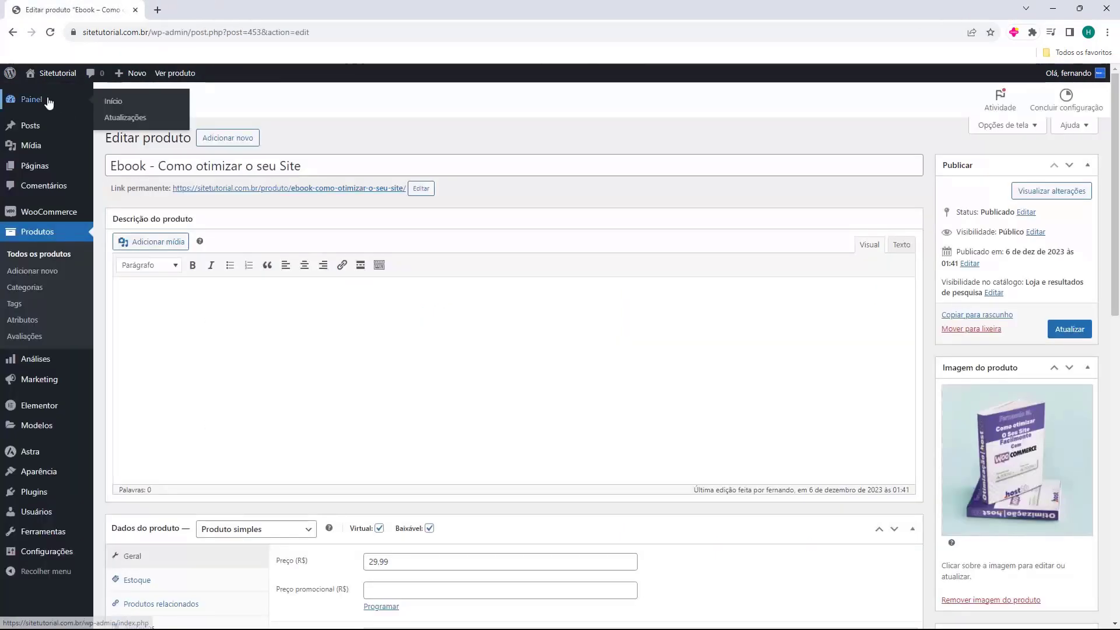
Go to Plugins > Adicionar plugin with the plugin search box ready
{"action": "left_click", "coordinate": [41, 99]}
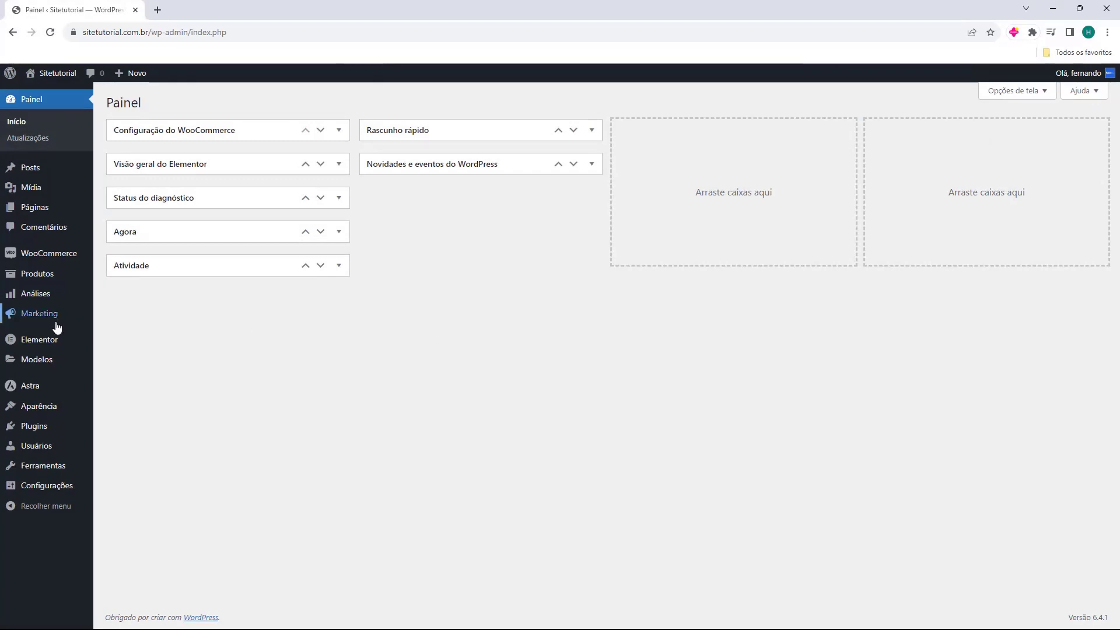
{"action": "left_click", "coordinate": [33, 430]}
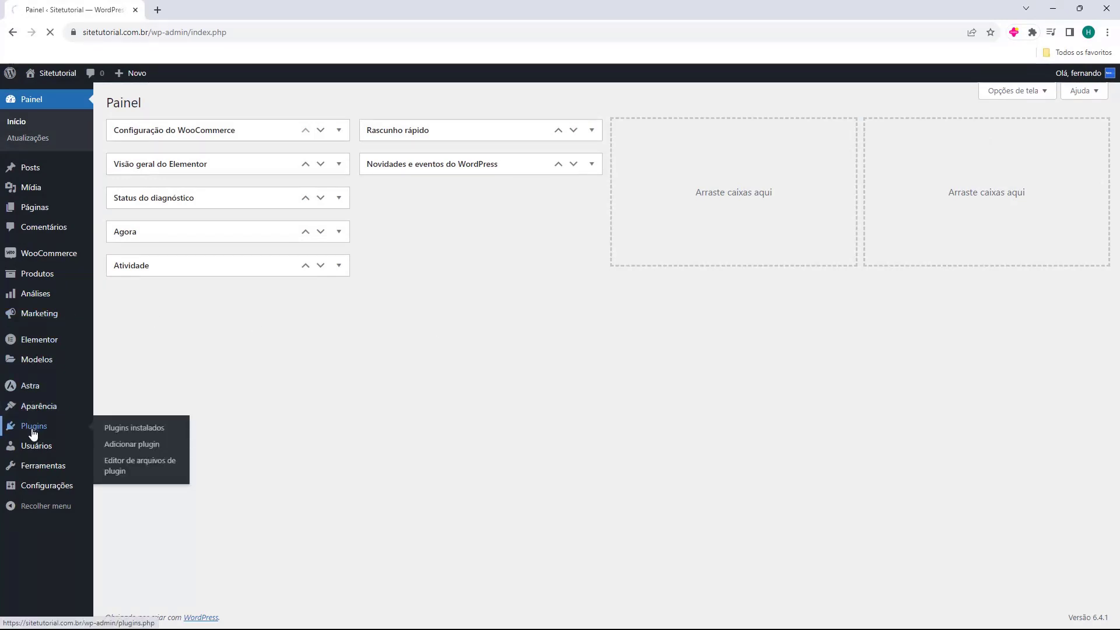
{"action": "left_click", "coordinate": [179, 106]}
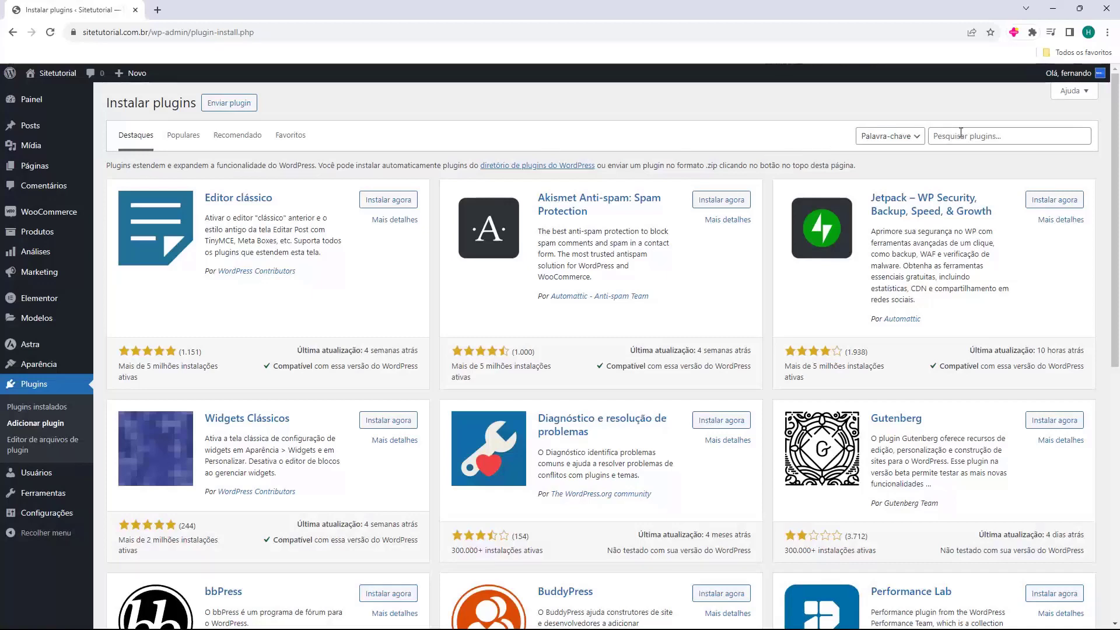
{"action": "left_click", "coordinate": [962, 132]}
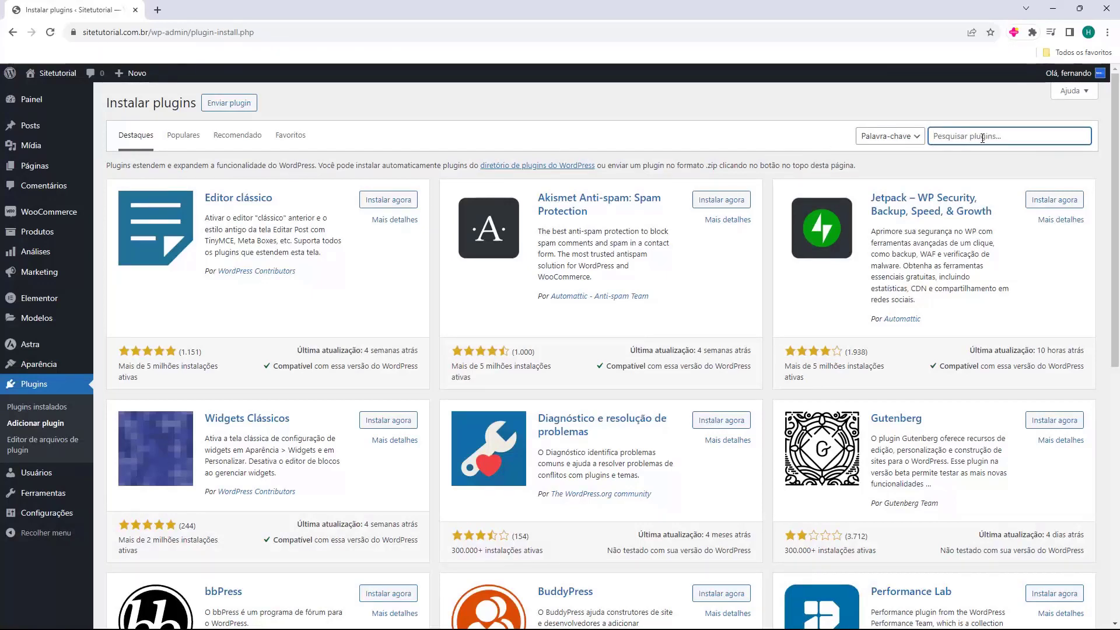
Search 'direct', then install and activate Direct Checkout for WooCommerce
{"action": "type", "text": "direct"}
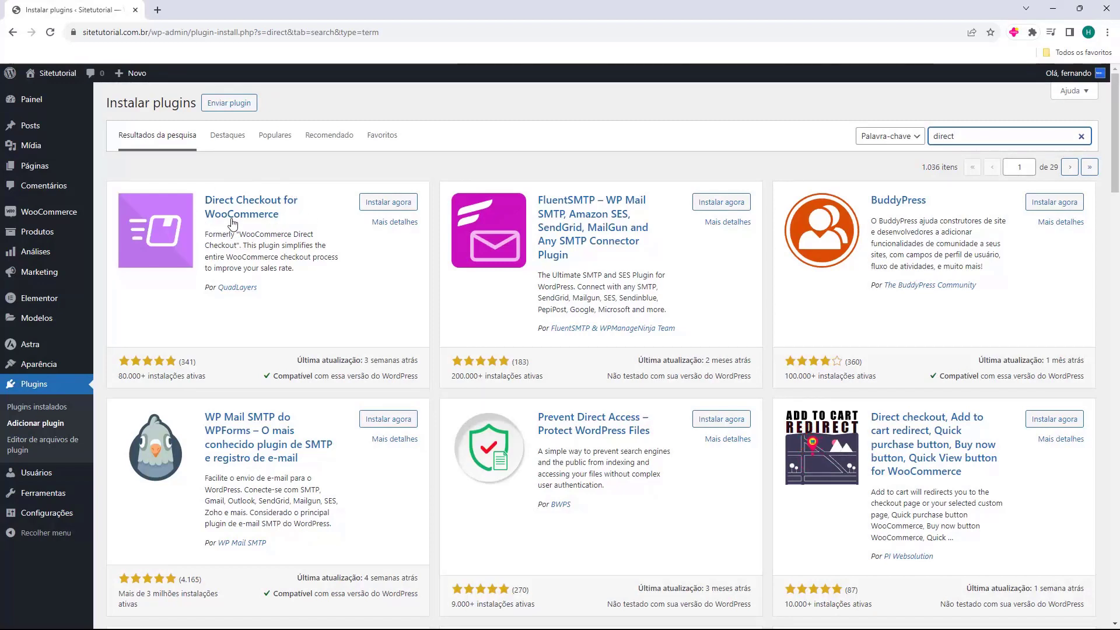
{"action": "left_click", "coordinate": [376, 205]}
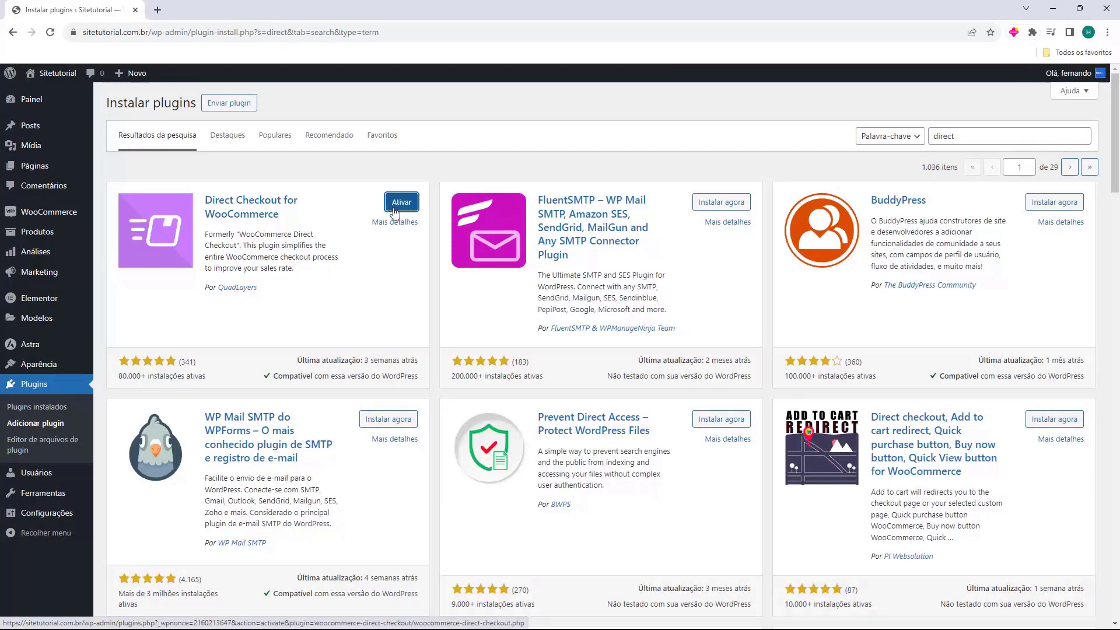
{"action": "left_click", "coordinate": [403, 210]}
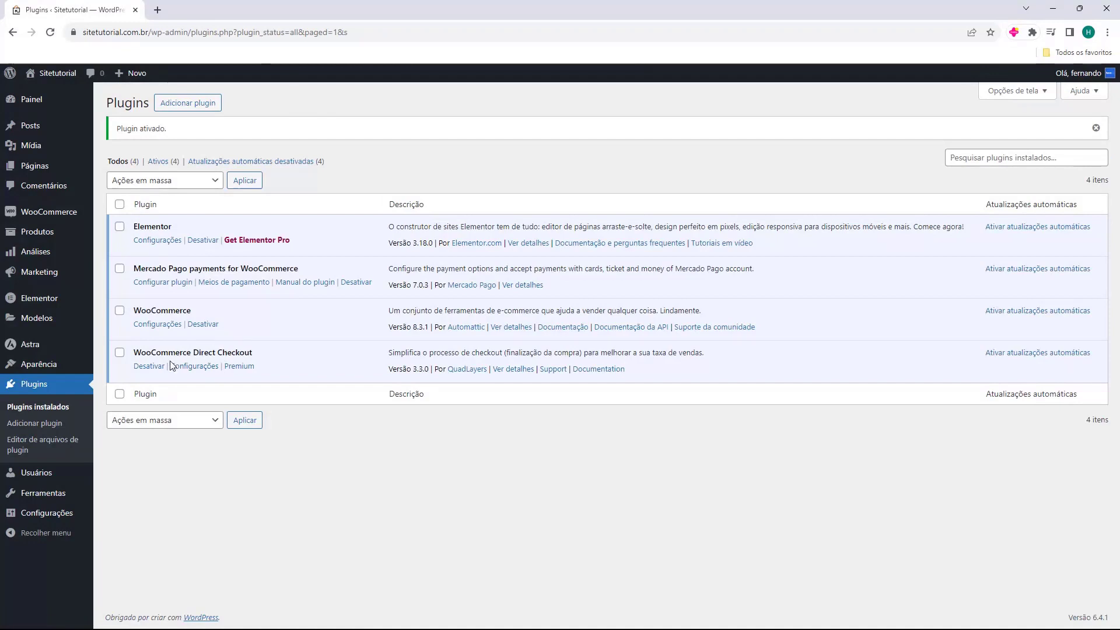
{"action": "left_click_drag", "start_coordinate": [136, 352], "coordinate": [231, 351]}
{"action": "left_click", "coordinate": [231, 350]}
{"action": "mouse_move", "coordinate": [36, 220]}
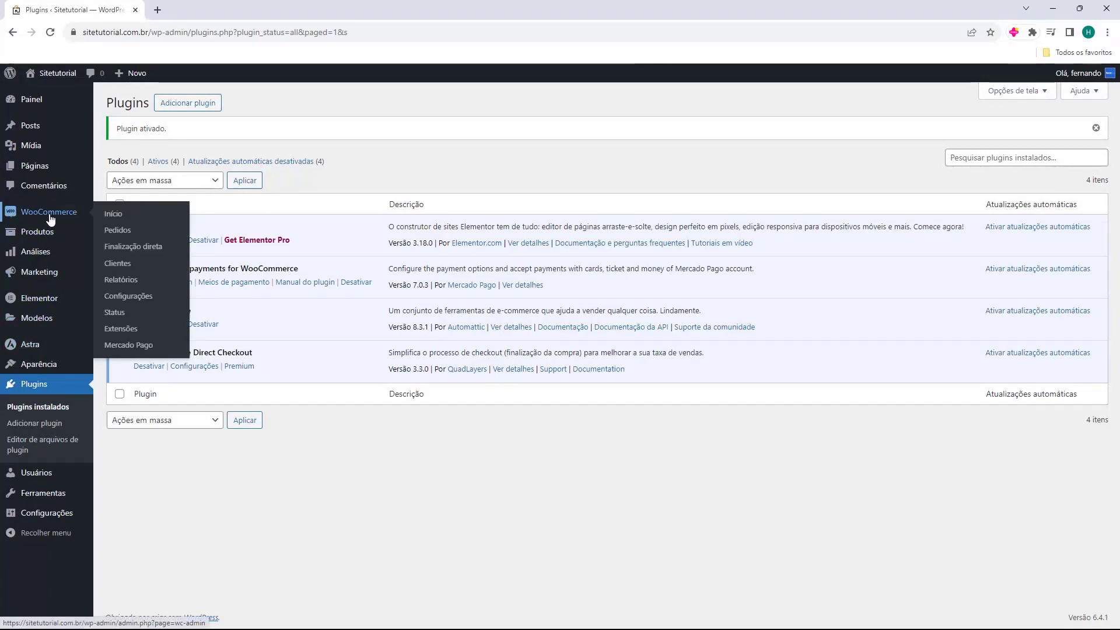
In Finalização direta, redirect add-to-cart to Checkout, save, and go to Produtos
{"action": "left_click", "coordinate": [129, 252]}
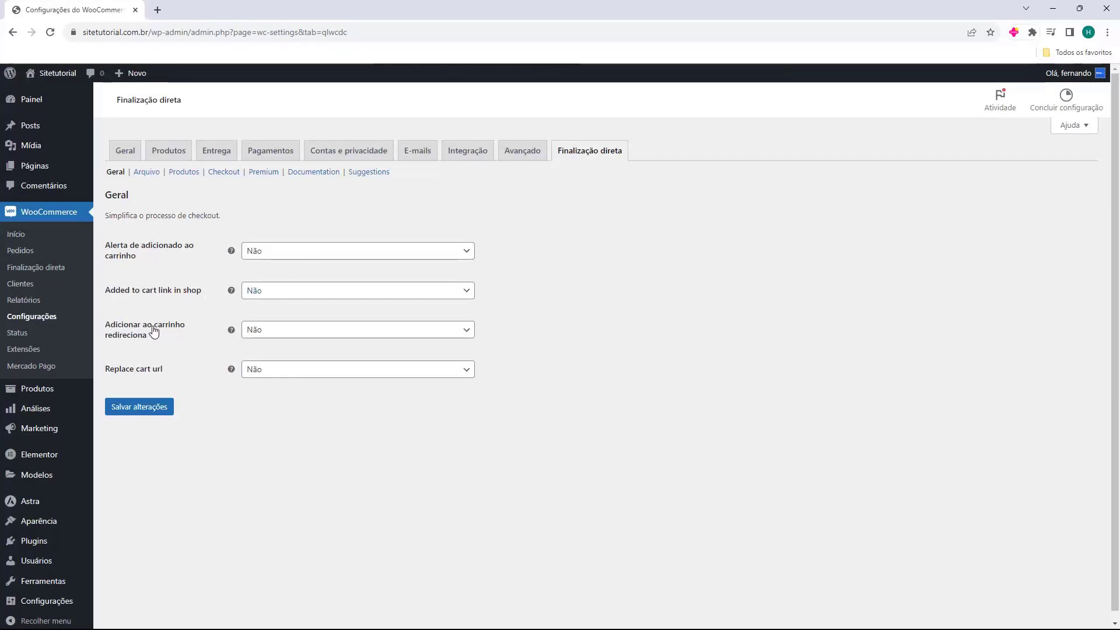
{"action": "left_click", "coordinate": [257, 331]}
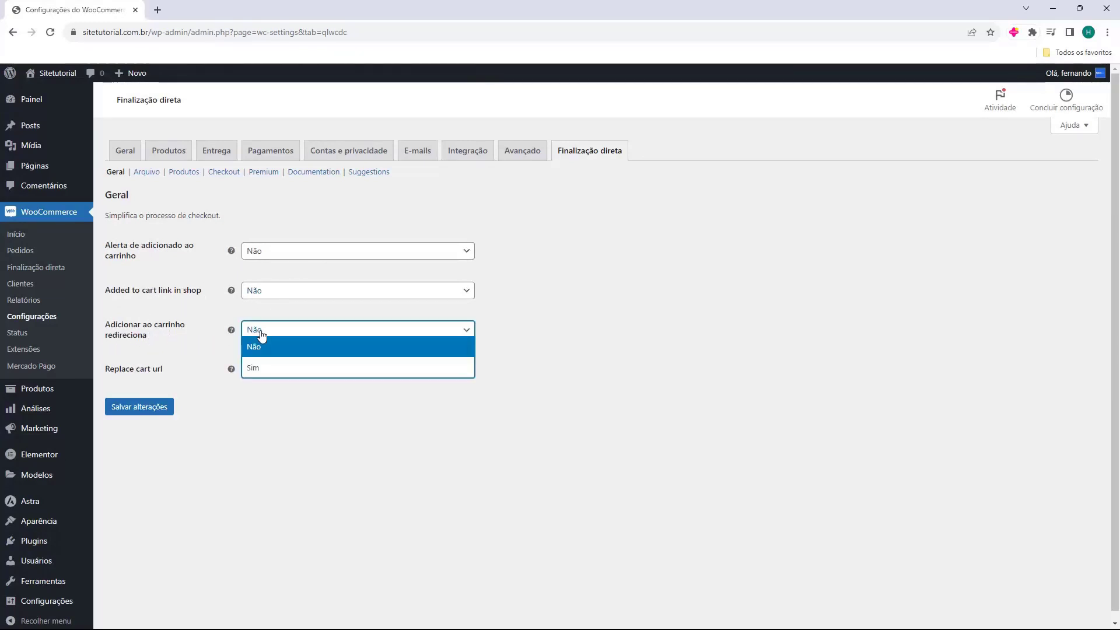
{"action": "left_click", "coordinate": [255, 367]}
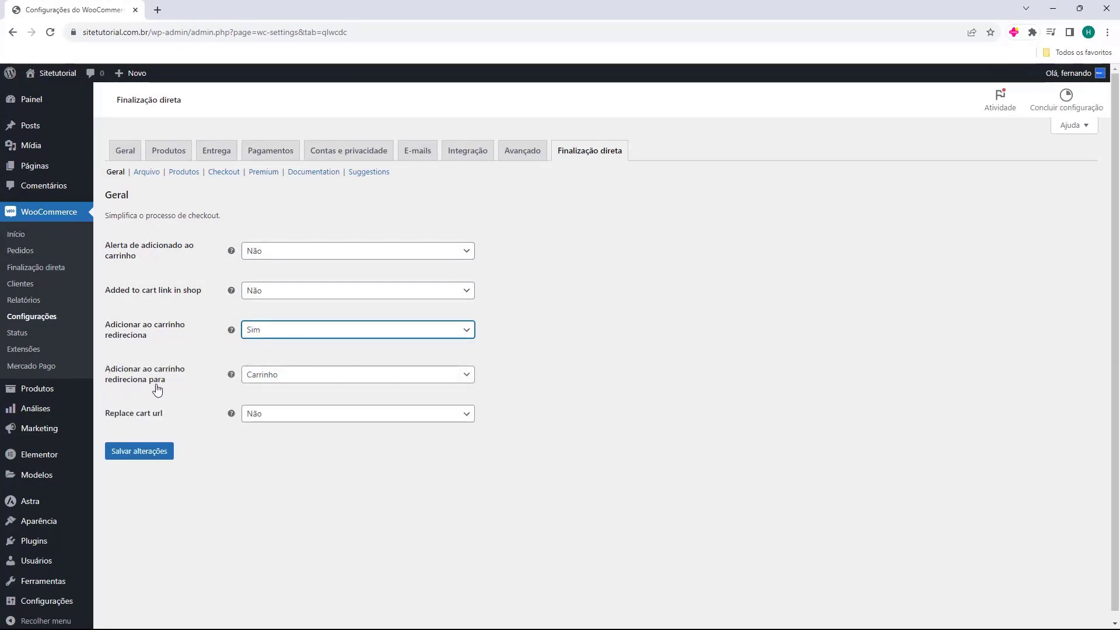
{"action": "left_click", "coordinate": [265, 379]}
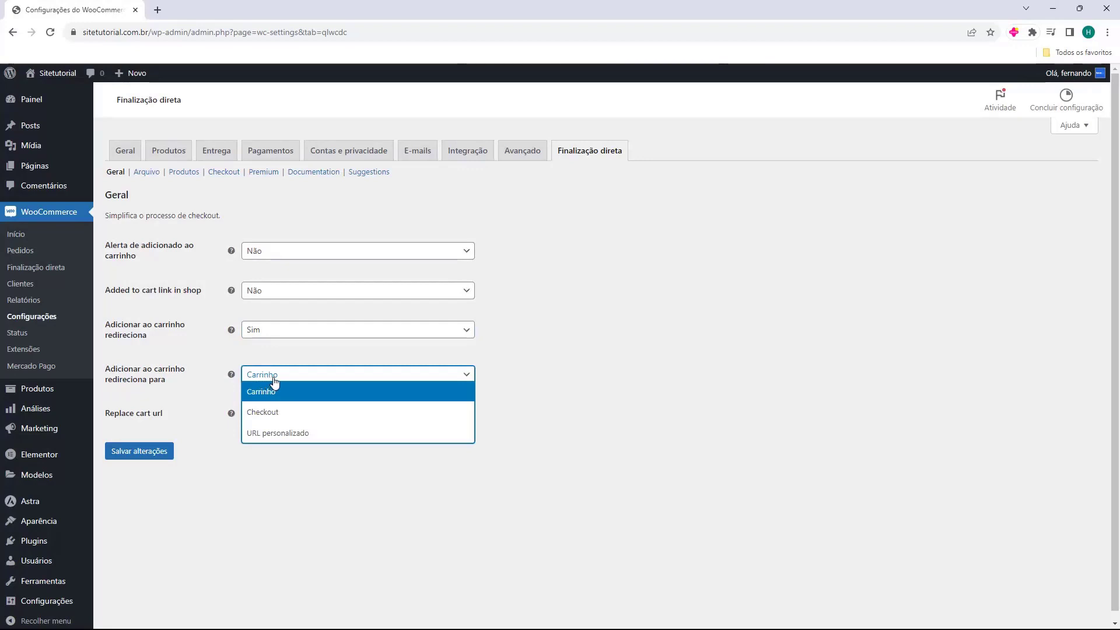
{"action": "left_click", "coordinate": [272, 413]}
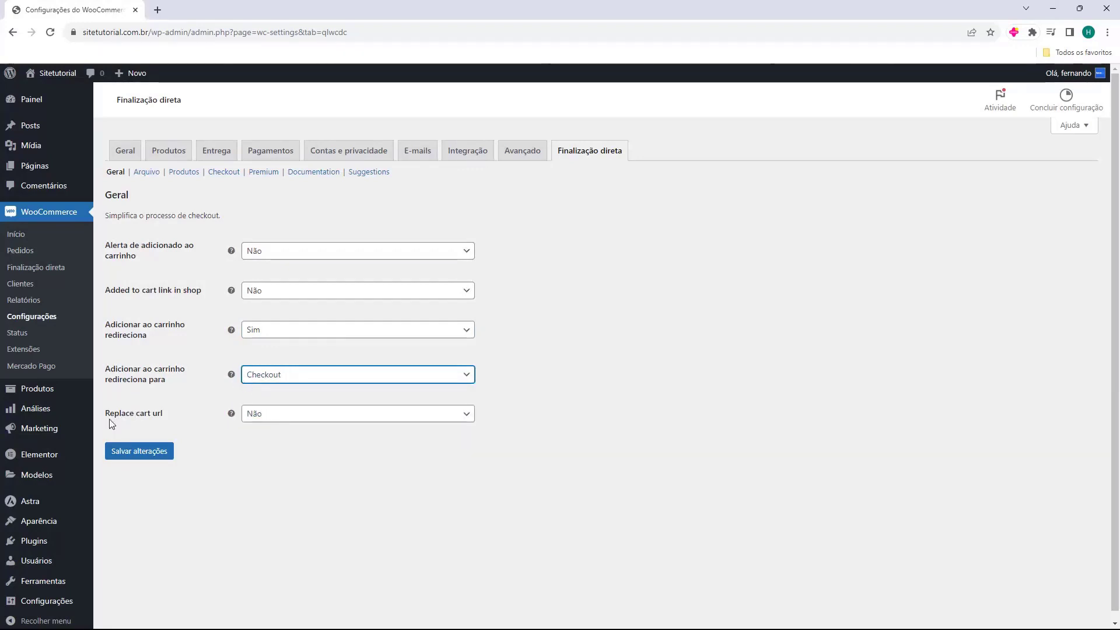
{"action": "left_click", "coordinate": [257, 433]}
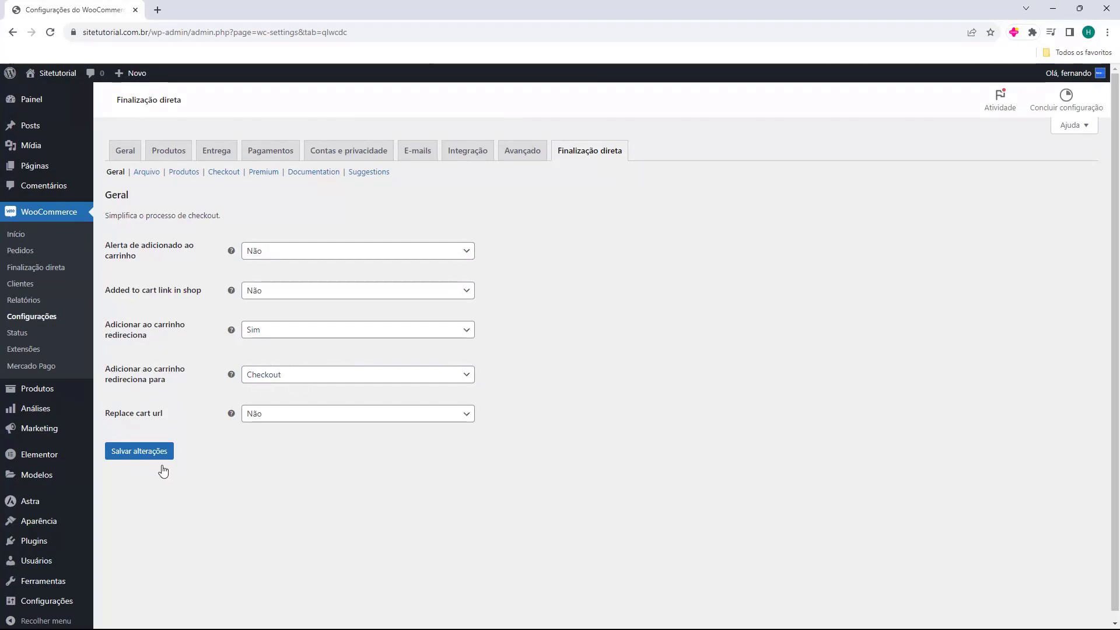
{"action": "left_click", "coordinate": [135, 453]}
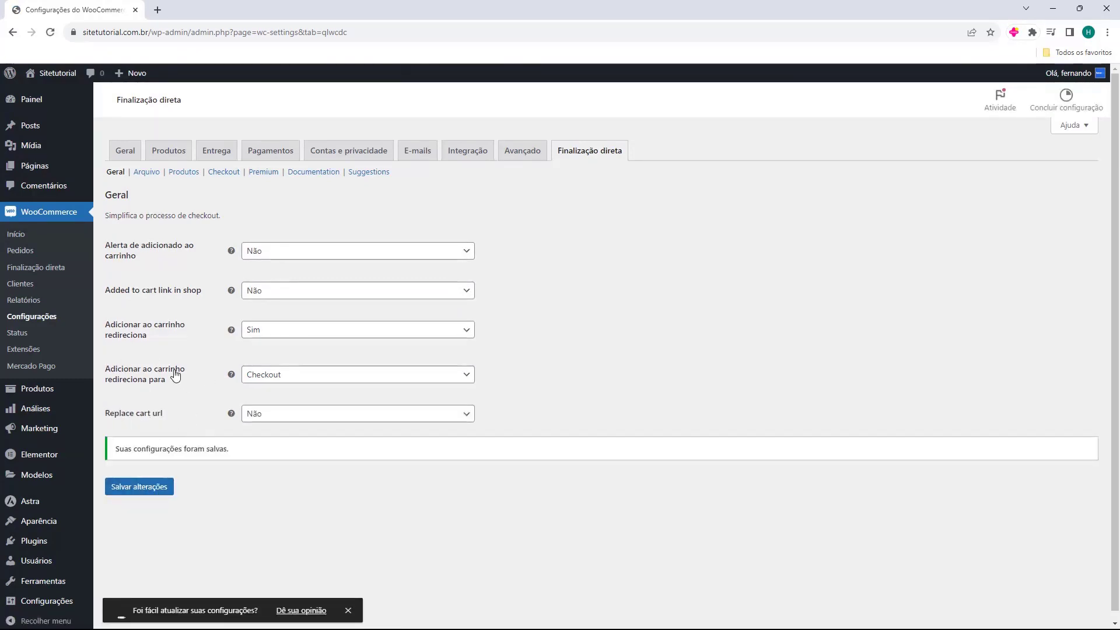
{"action": "left_click", "coordinate": [41, 390]}
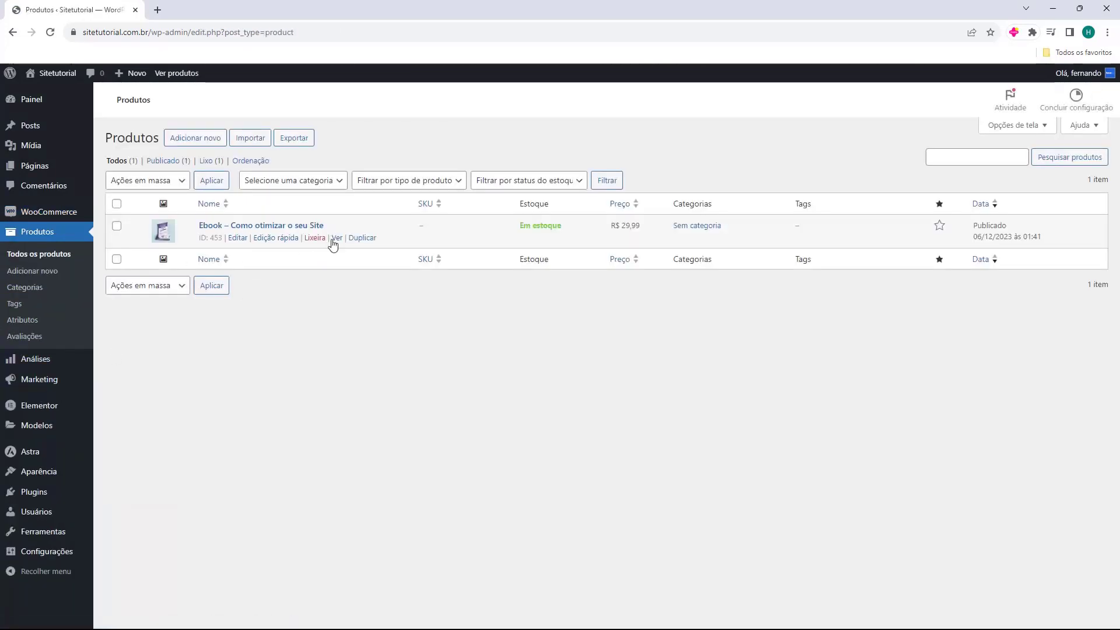
Open the Ebook product page in a new tab and buy it to test direct checkout
{"action": "middle_click", "coordinate": [337, 238]}
{"action": "left_click", "coordinate": [213, 9]}
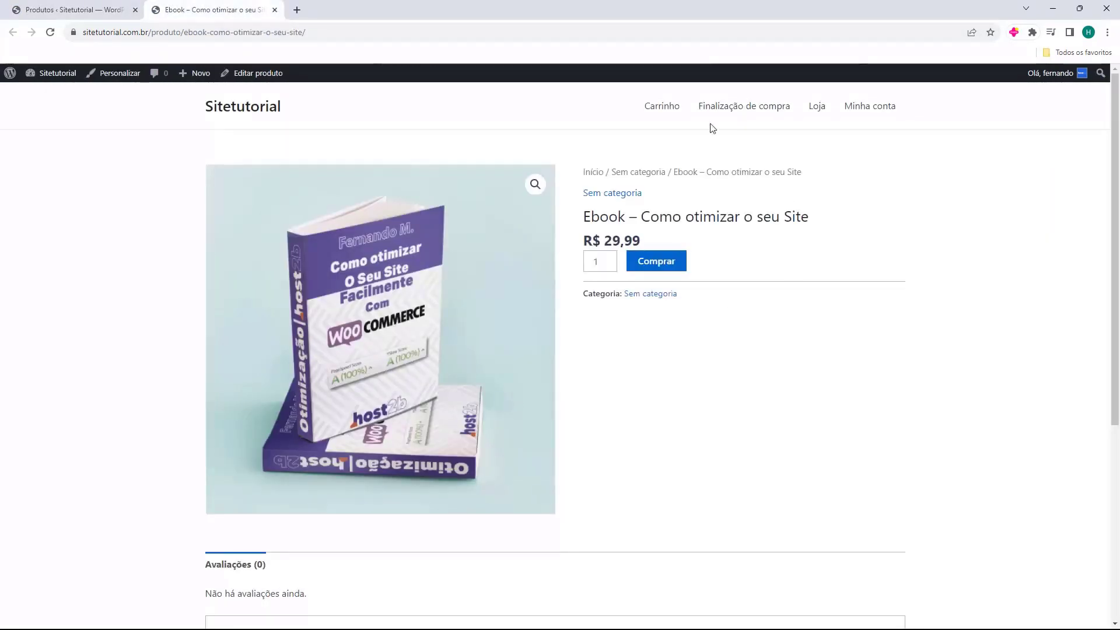
{"action": "left_click", "coordinate": [657, 262]}
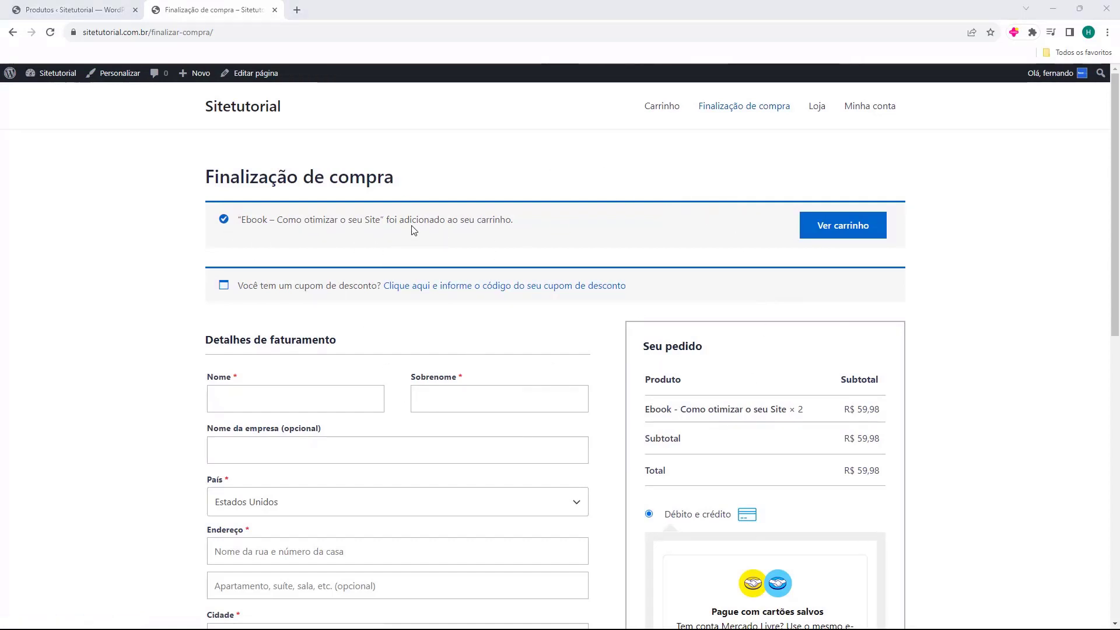
Check the added-to-cart notice shown on the checkout page
{"action": "left_click_drag", "start_coordinate": [411, 229], "coordinate": [472, 222]}
{"action": "left_click", "coordinate": [378, 223]}
{"action": "left_click", "coordinate": [574, 233]}
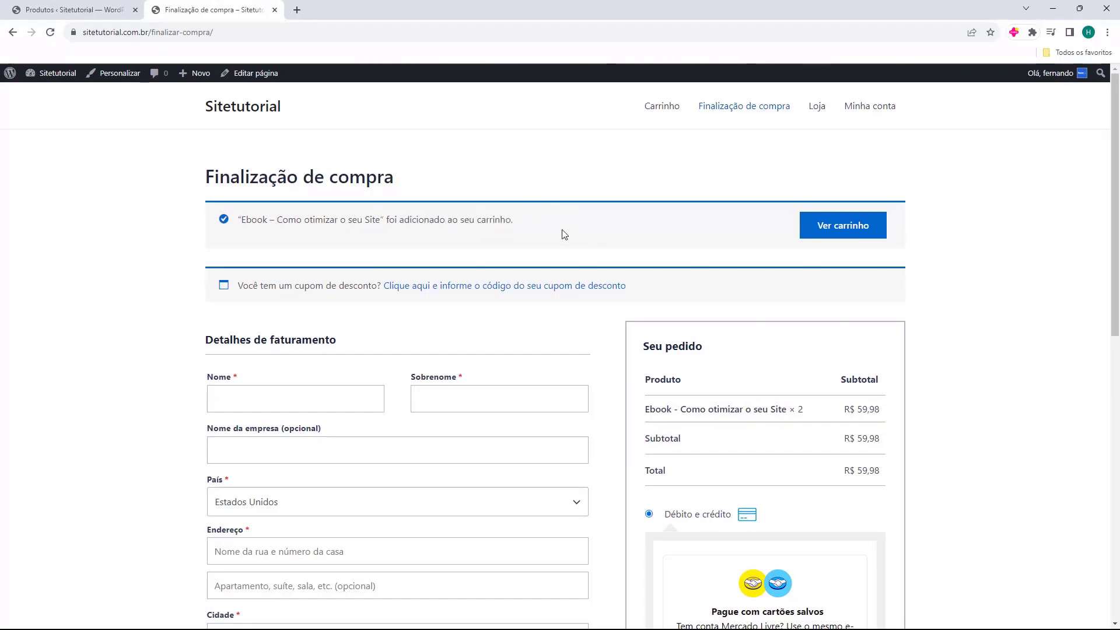
{"action": "left_click_drag", "start_coordinate": [562, 229], "coordinate": [397, 229]}
{"action": "left_click", "coordinate": [398, 229]}
Verify the order lists the Ebook ×2 for R$ 59,98, then return to the products list
{"action": "left_click_drag", "start_coordinate": [644, 416], "coordinate": [721, 409]}
{"action": "left_click_drag", "start_coordinate": [789, 410], "coordinate": [664, 408]}
{"action": "left_click", "coordinate": [800, 413]}
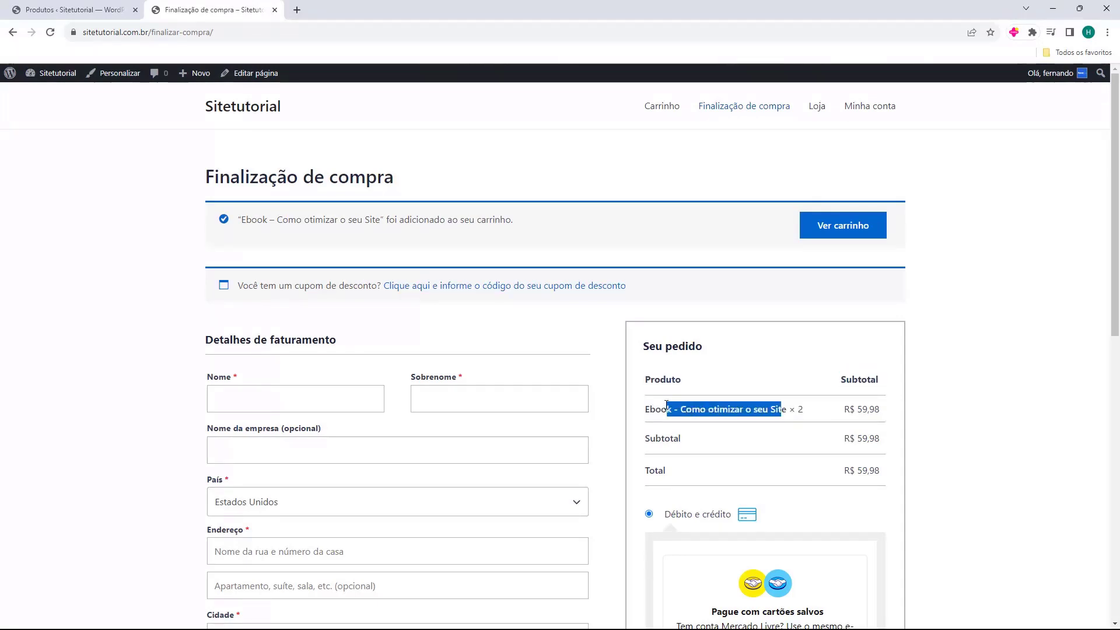
{"action": "left_click", "coordinate": [667, 405]}
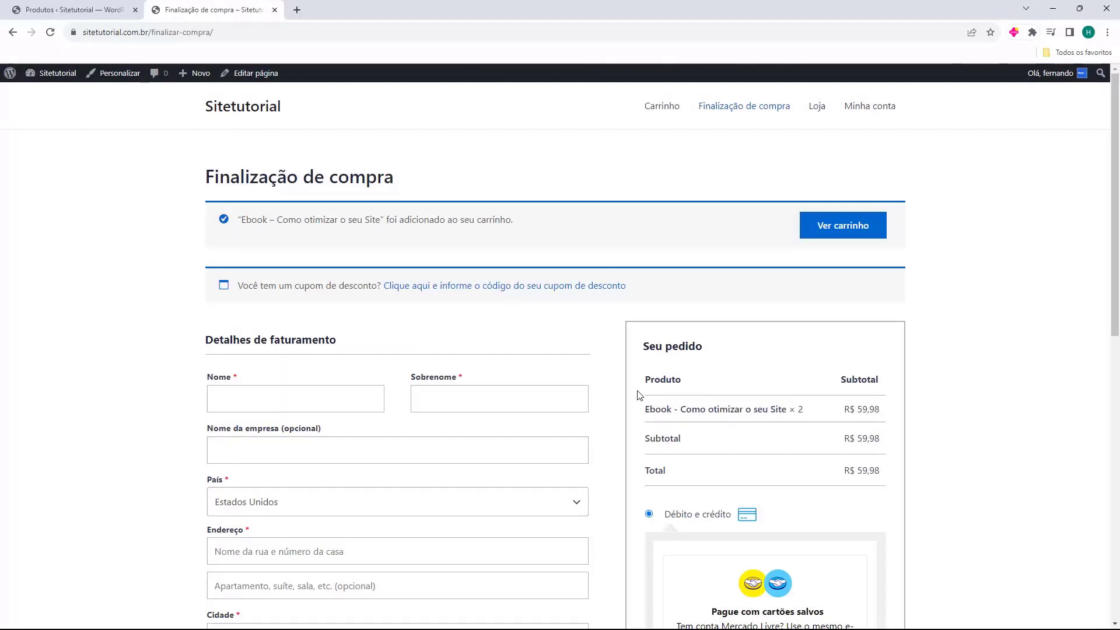
{"action": "left_click_drag", "start_coordinate": [685, 403], "coordinate": [882, 411]}
{"action": "left_click", "coordinate": [797, 412]}
{"action": "left_click", "coordinate": [830, 410]}
{"action": "left_click_drag", "start_coordinate": [796, 411], "coordinate": [805, 413]}
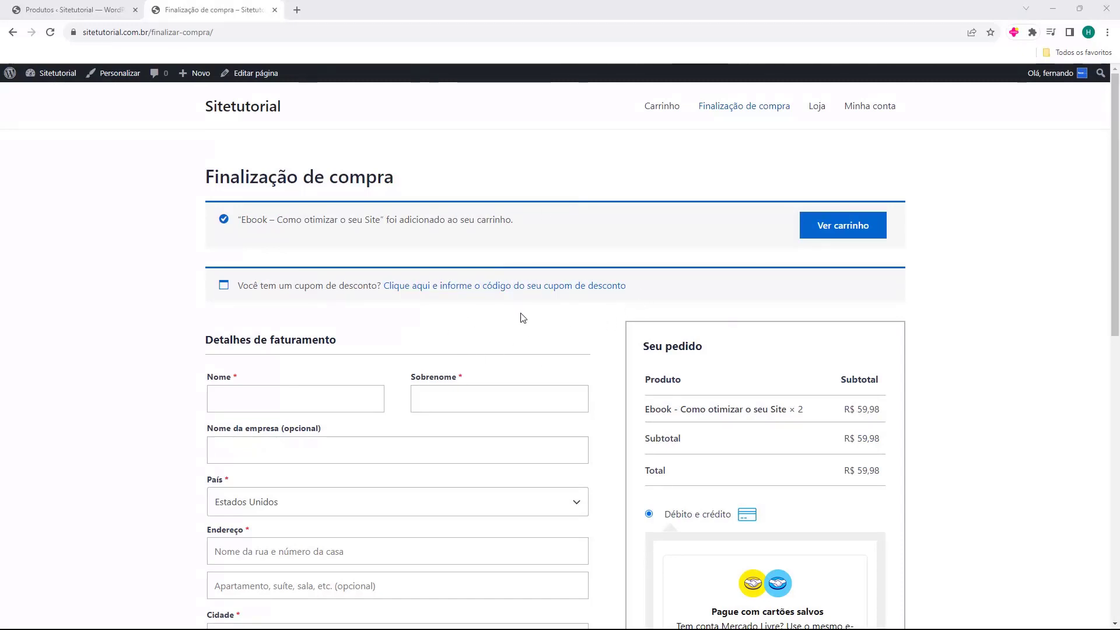
{"action": "left_click", "coordinate": [52, 12]}
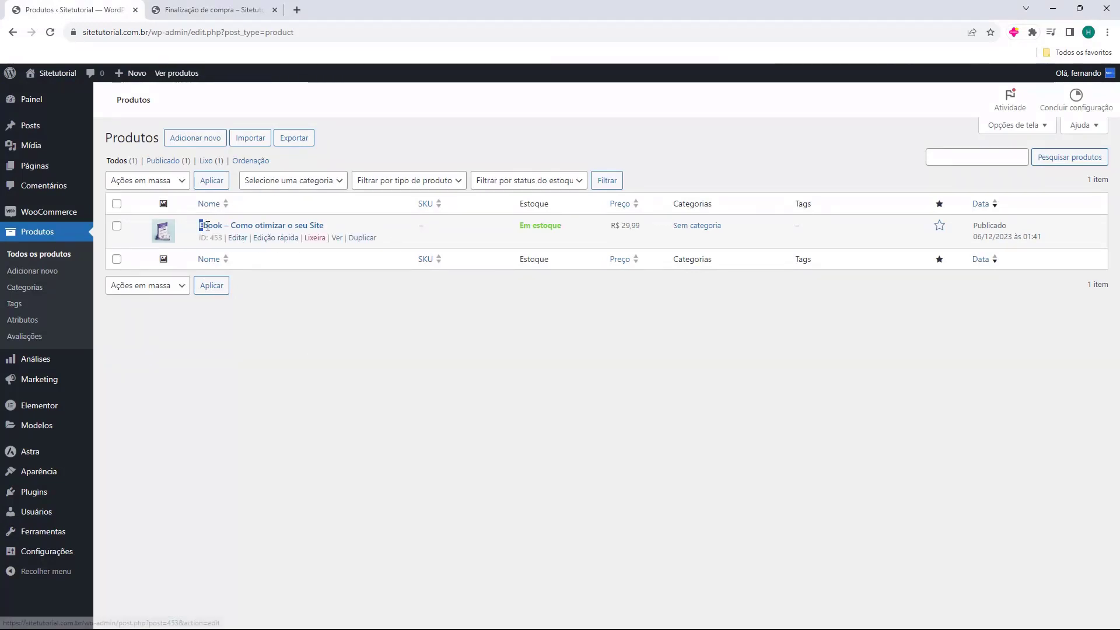
Check the Ebook product's title and its ID 453 in the products list
{"action": "left_click_drag", "start_coordinate": [199, 226], "coordinate": [338, 226]}
{"action": "left_click", "coordinate": [339, 227]}
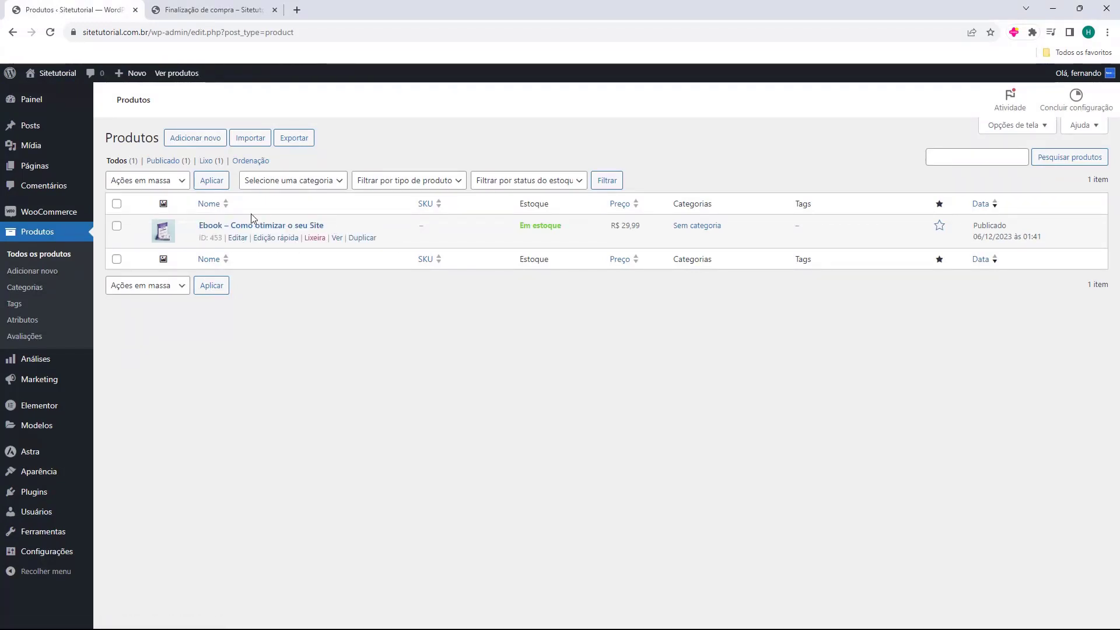
{"action": "left_click", "coordinate": [205, 240]}
From the checkout tab, go to the Sitetutorial storefront home page
{"action": "left_click", "coordinate": [198, 11]}
{"action": "left_click", "coordinate": [204, 32]}
{"action": "left_click", "coordinate": [156, 37]}
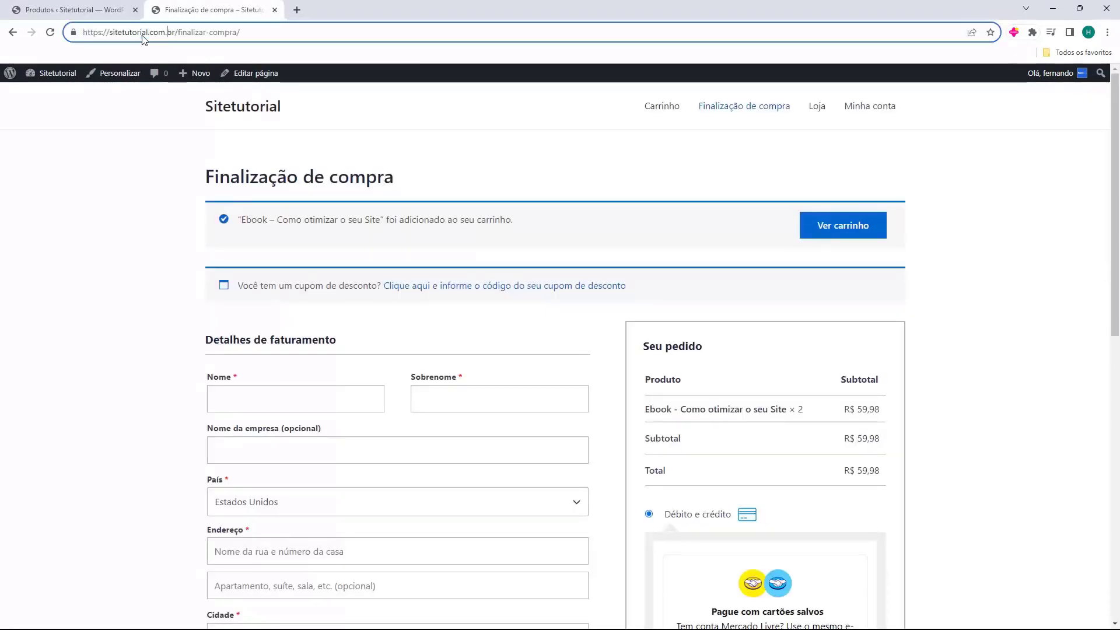
{"action": "left_click", "coordinate": [50, 93]}
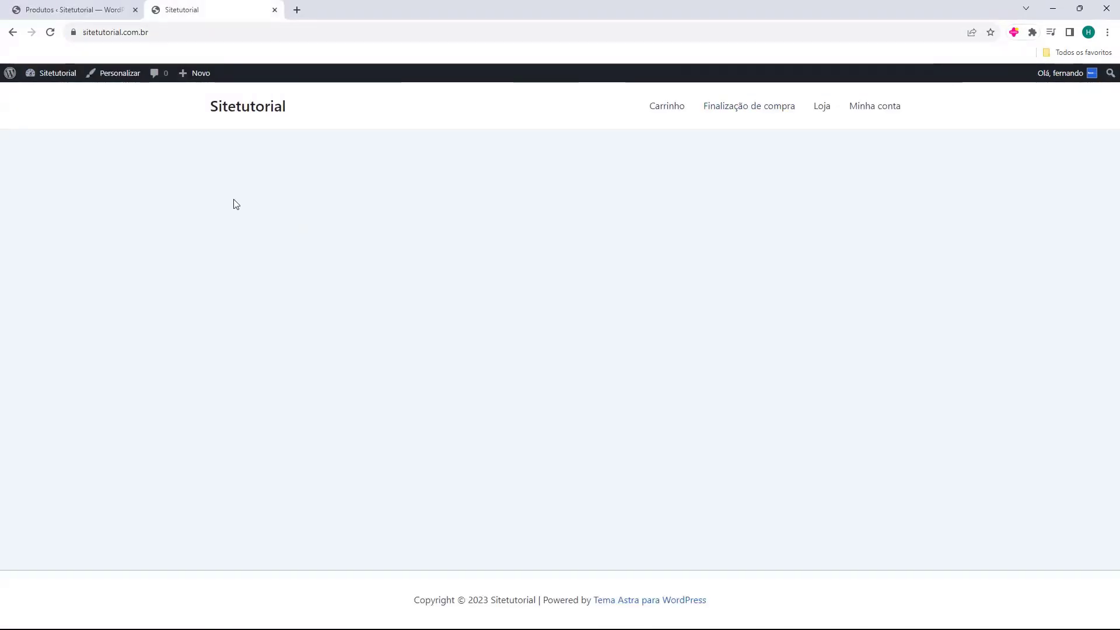
Append /?add-to-cart= to the site domain in the address bar
{"action": "left_click", "coordinate": [108, 35]}
{"action": "double_click", "coordinate": [126, 35]}
{"action": "left_click", "coordinate": [115, 32]}
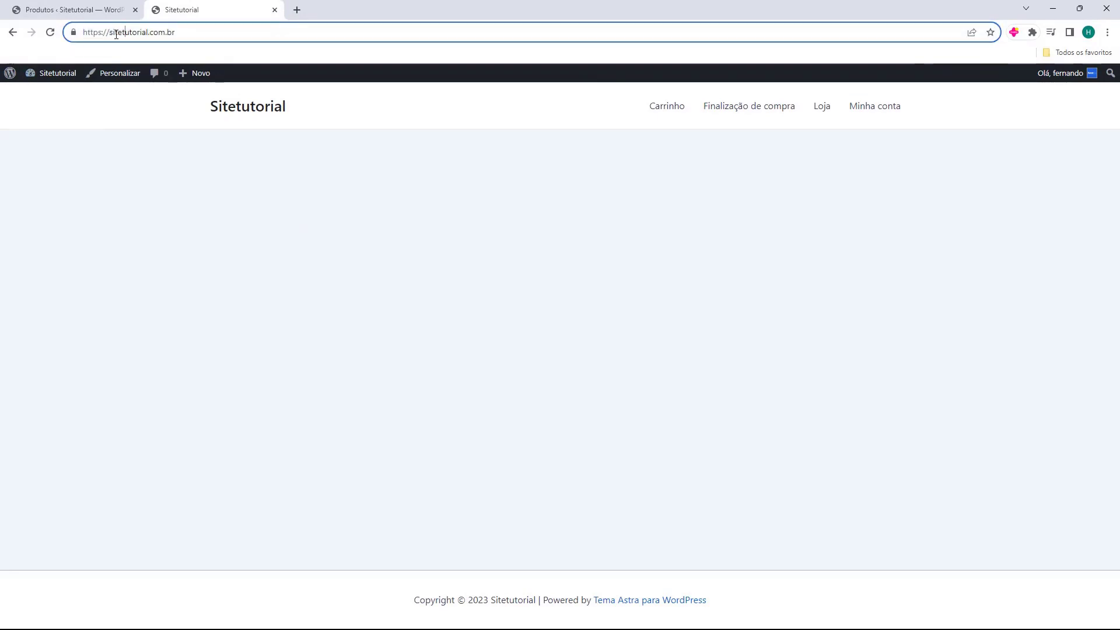
{"action": "left_click_drag", "start_coordinate": [110, 32], "coordinate": [179, 33]}
{"action": "left_click", "coordinate": [182, 32]}
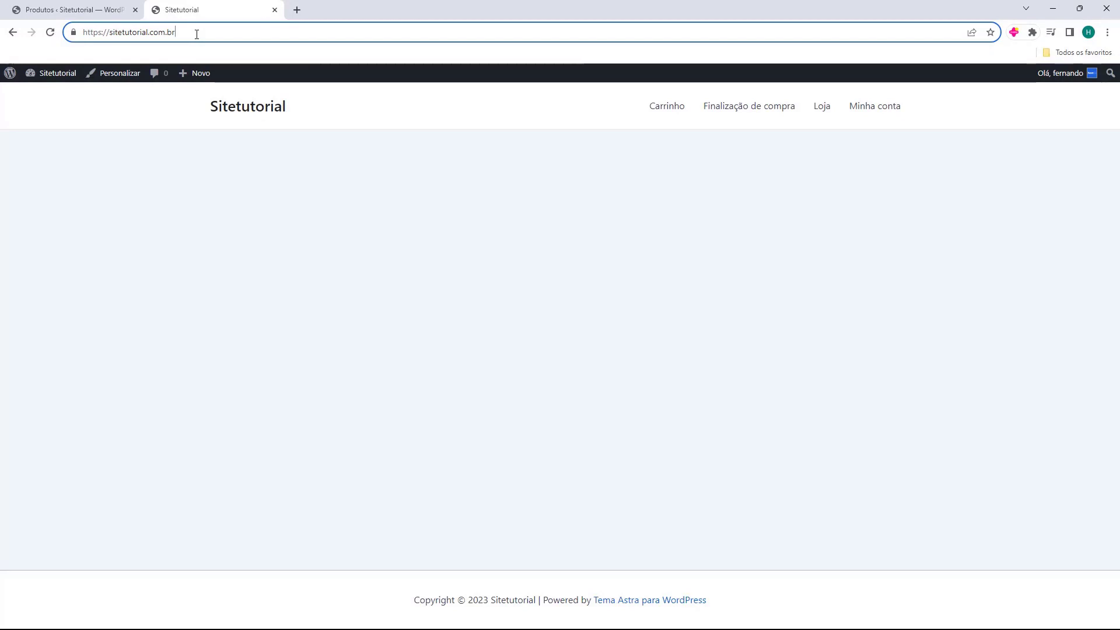
{"action": "type", "text": "/"}
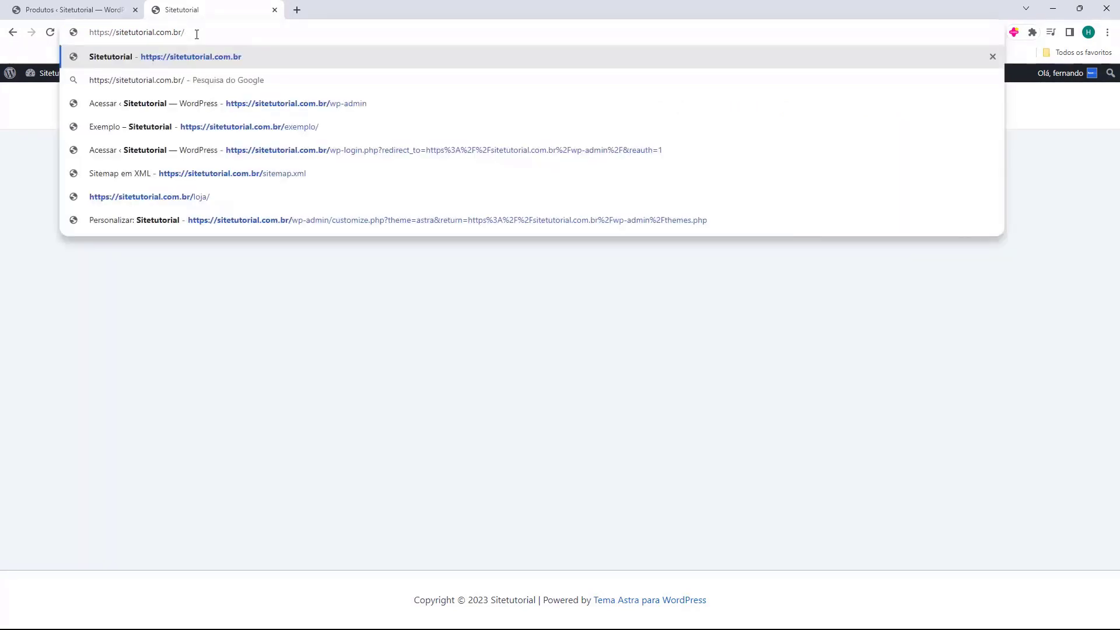
{"action": "type", "text": "?"}
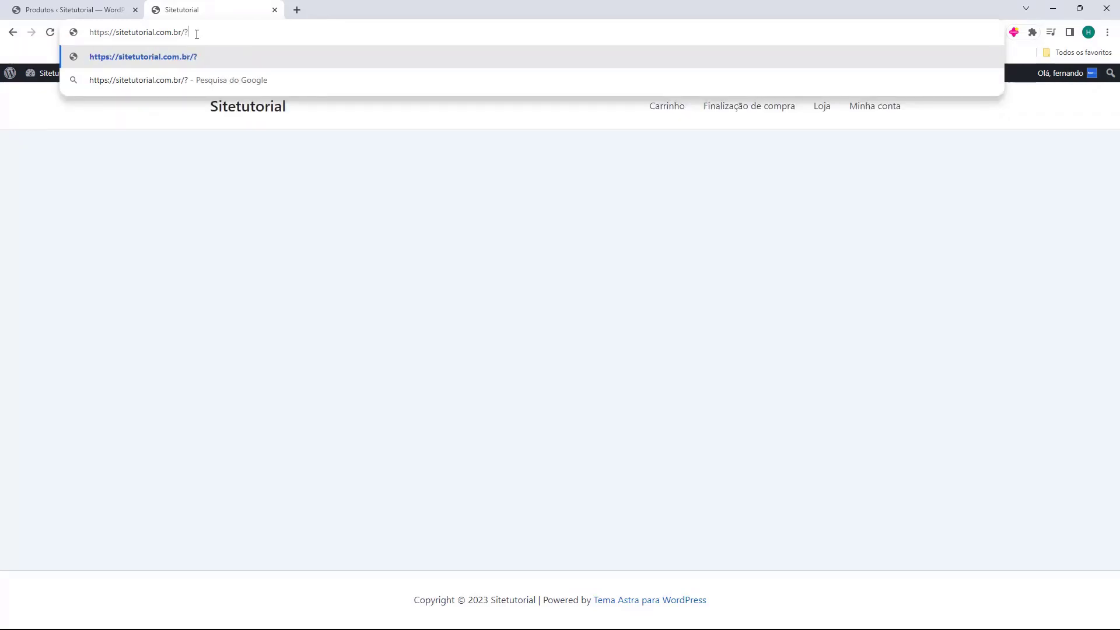
{"action": "type", "text": "add-to-cart"}
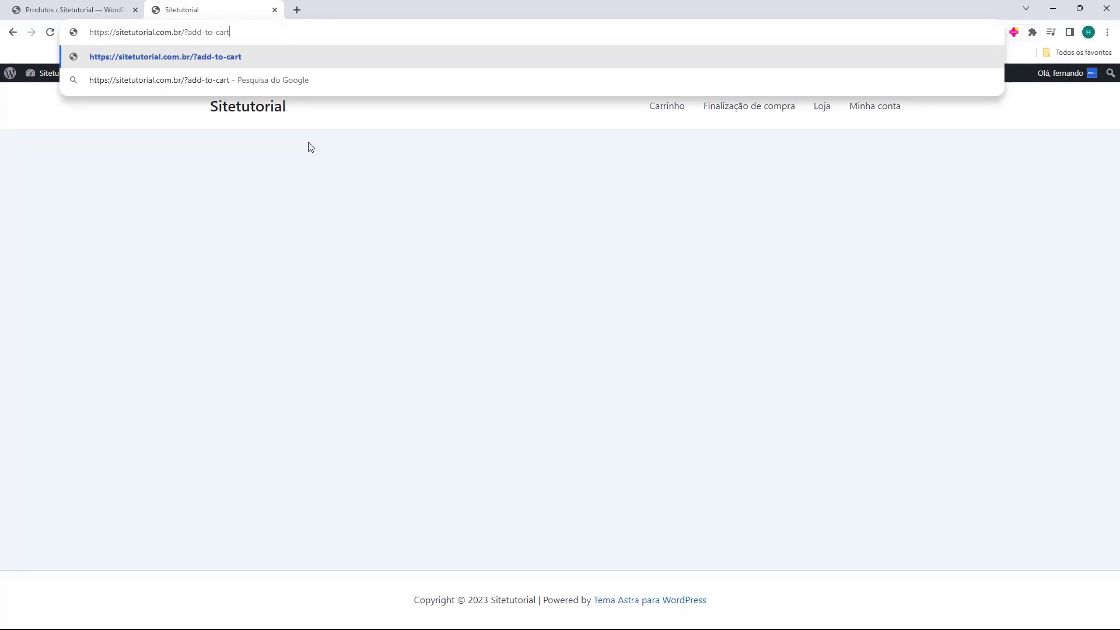
{"action": "type", "text": "="}
Confirm the Ebook's ID in the products list and complete the link with 453
{"action": "left_click", "coordinate": [110, 15]}
{"action": "mouse_move", "coordinate": [219, 238]}
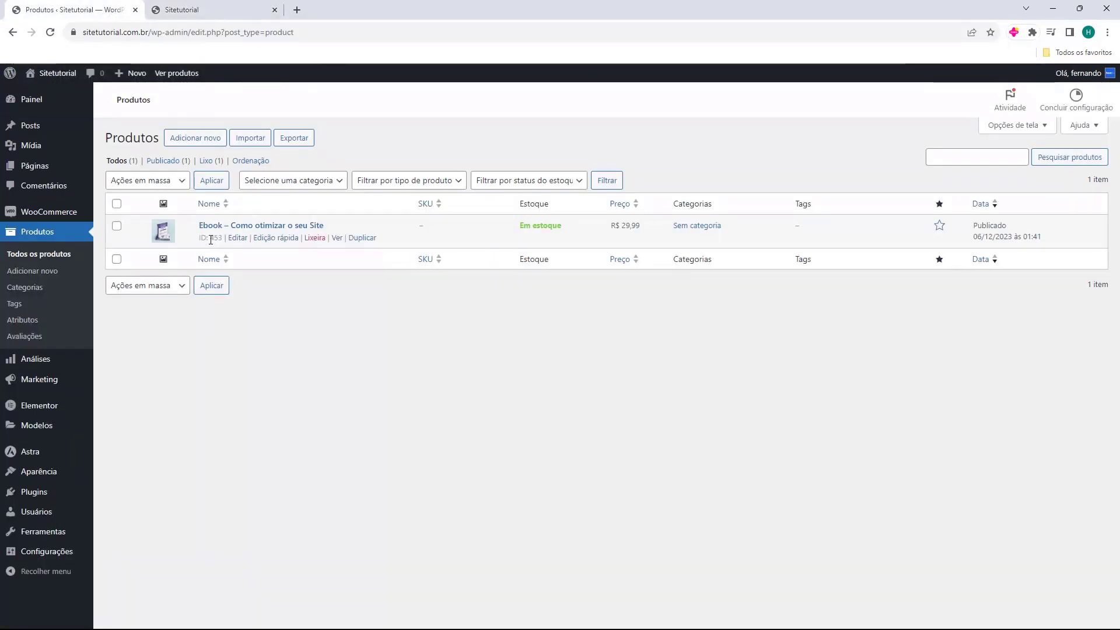
{"action": "left_click", "coordinate": [201, 10]}
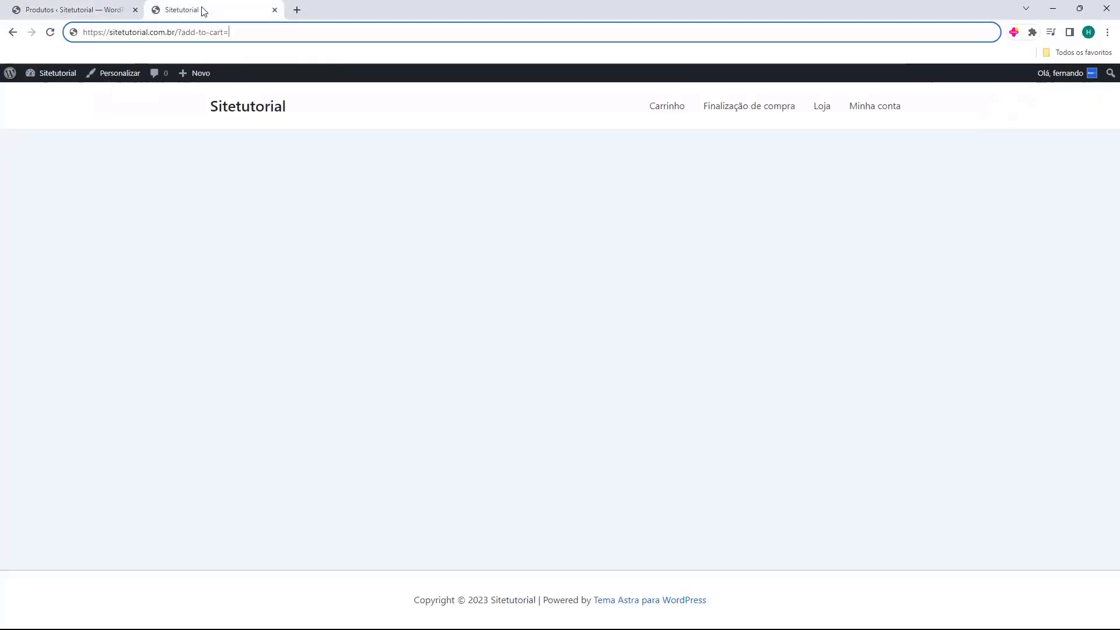
{"action": "type", "text": "453"}
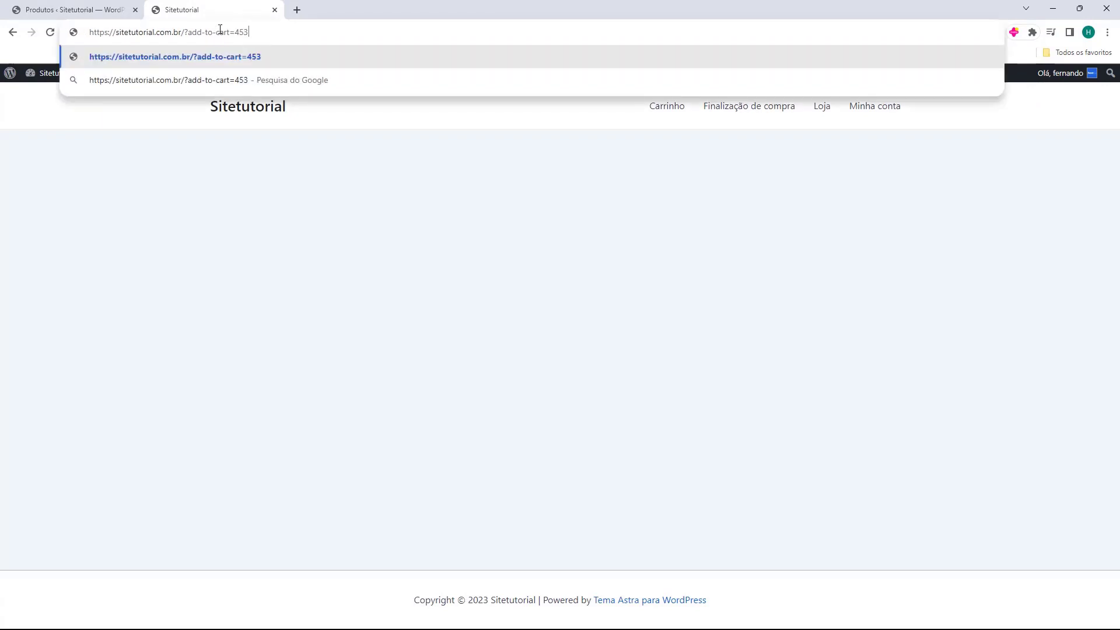
{"action": "left_click_drag", "start_coordinate": [249, 32], "coordinate": [187, 32]}
{"action": "left_click", "coordinate": [114, 35]}
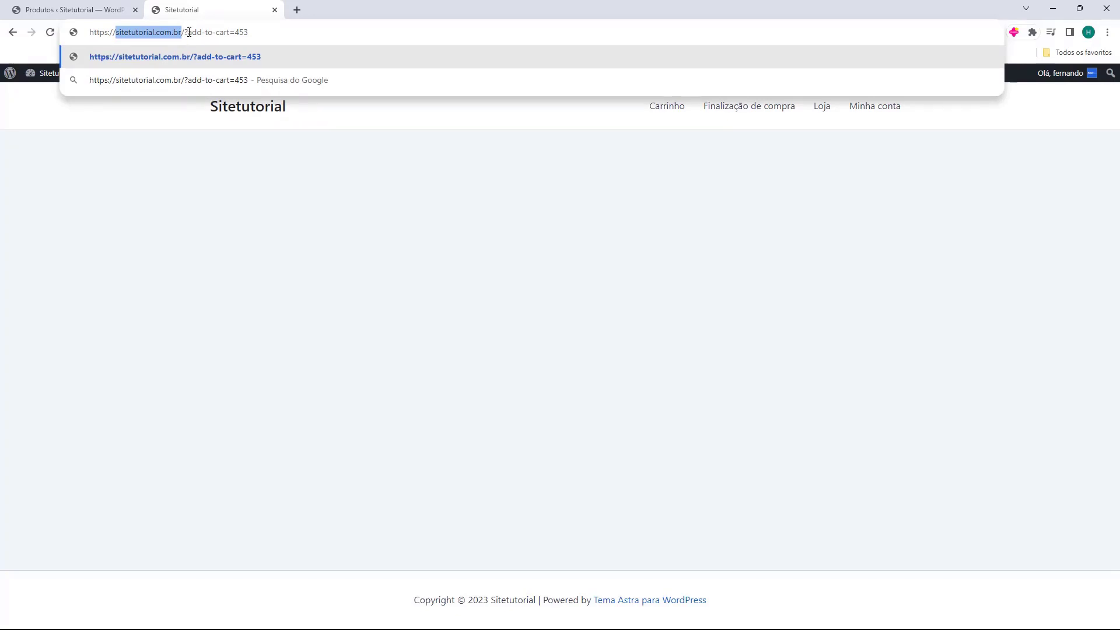
{"action": "triple_click", "coordinate": [257, 35]}
{"action": "key", "text": "ctrl+c"}
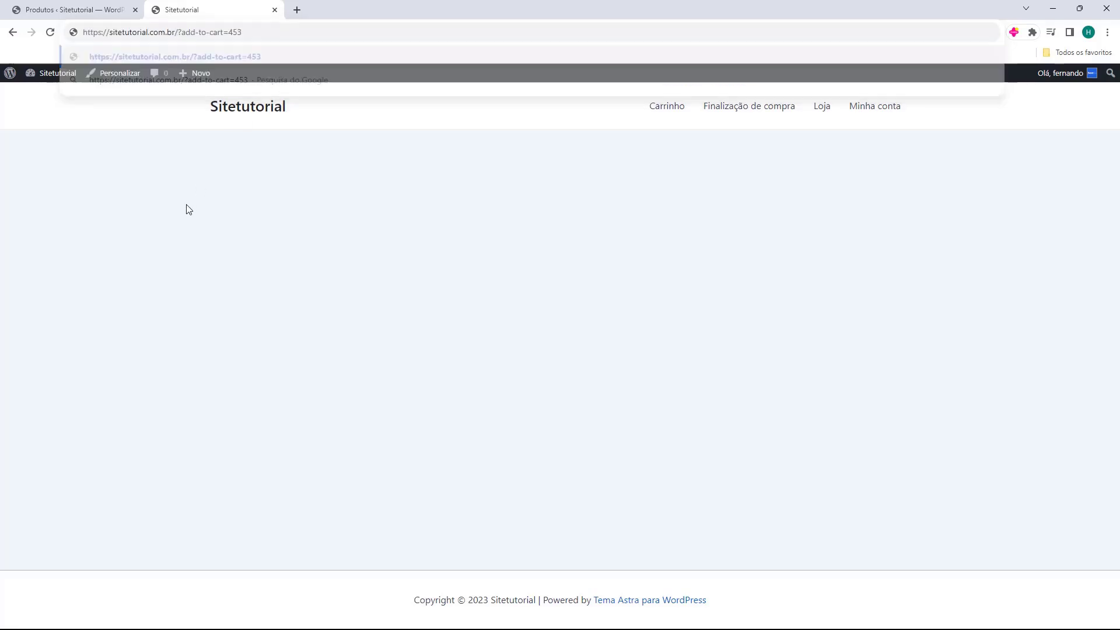
{"action": "key", "text": "Return"}
{"action": "left_click", "coordinate": [171, 33]}
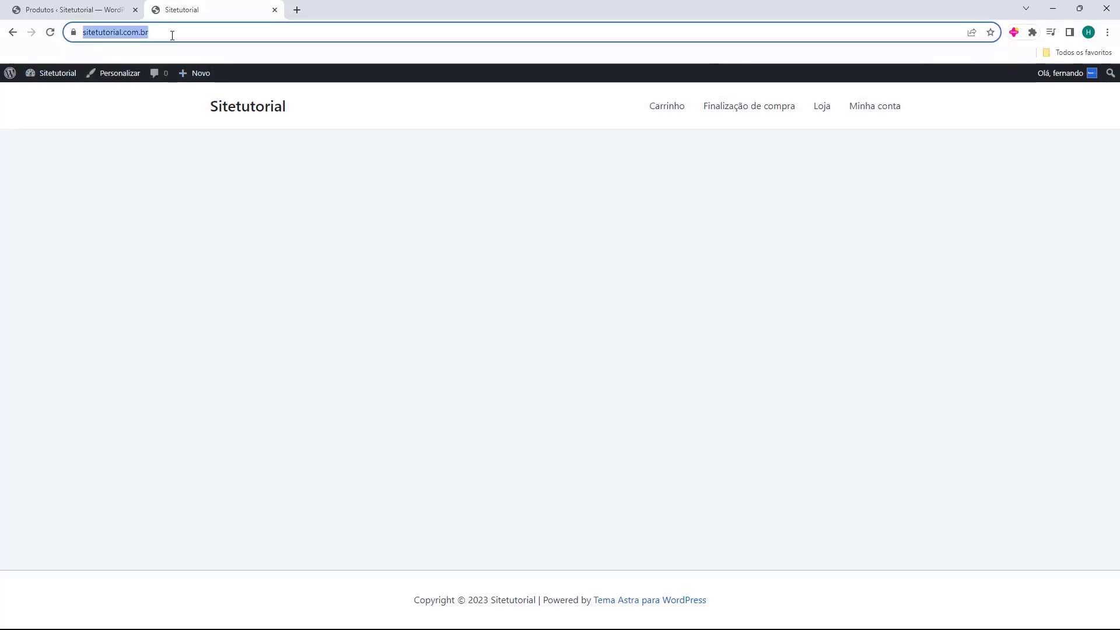
{"action": "key", "text": "ctrl+v"}
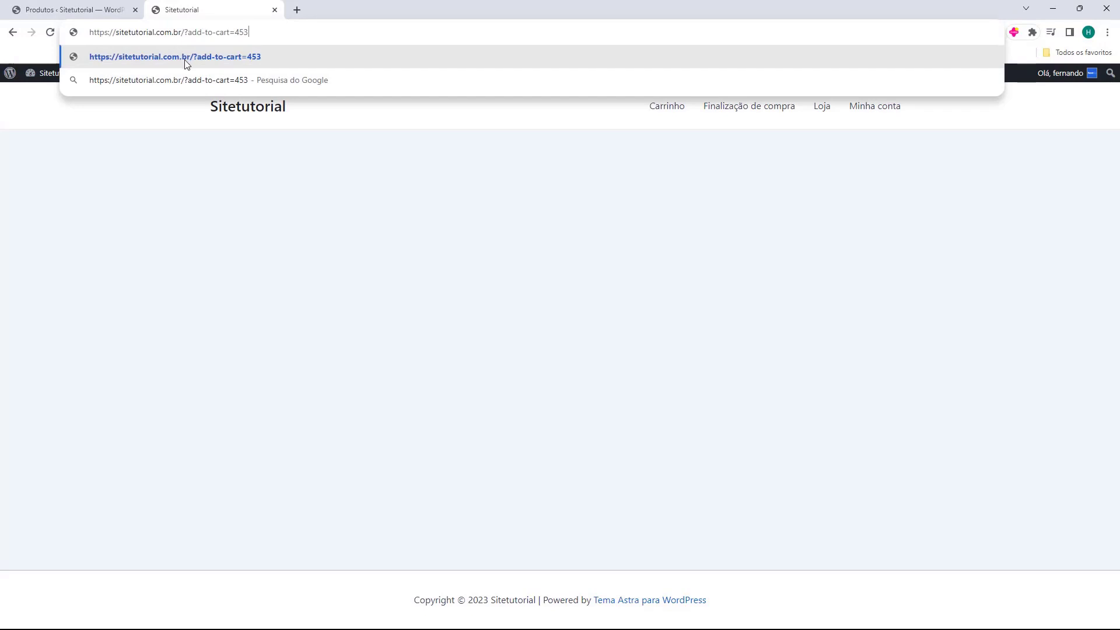
{"action": "left_click", "coordinate": [187, 58]}
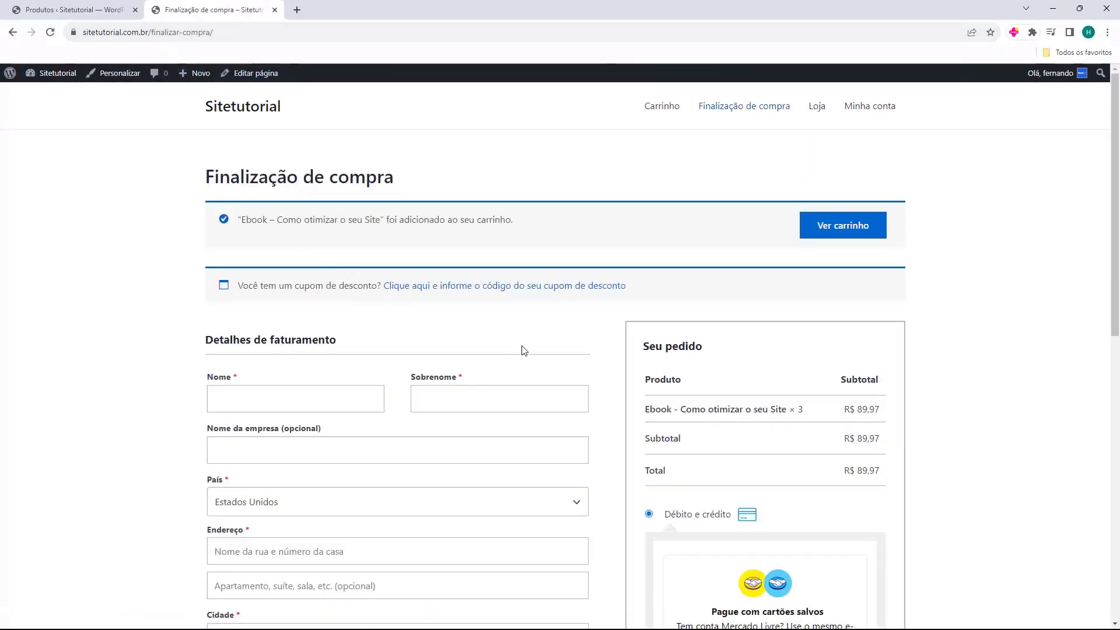
{"action": "left_click_drag", "start_coordinate": [636, 395], "coordinate": [691, 409]}
{"action": "left_click", "coordinate": [691, 409]}
{"action": "double_click", "coordinate": [793, 410]}
{"action": "left_click", "coordinate": [807, 415]}
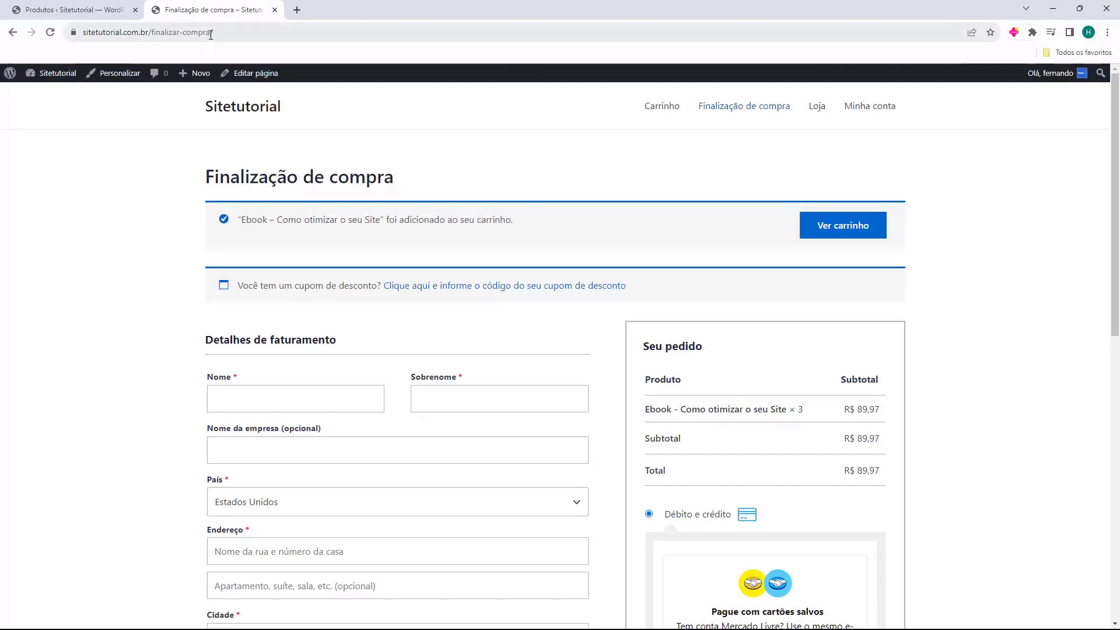
{"action": "left_click_drag", "start_coordinate": [240, 32], "coordinate": [88, 29]}
{"action": "type", "text": "?add-to-cart=453"}
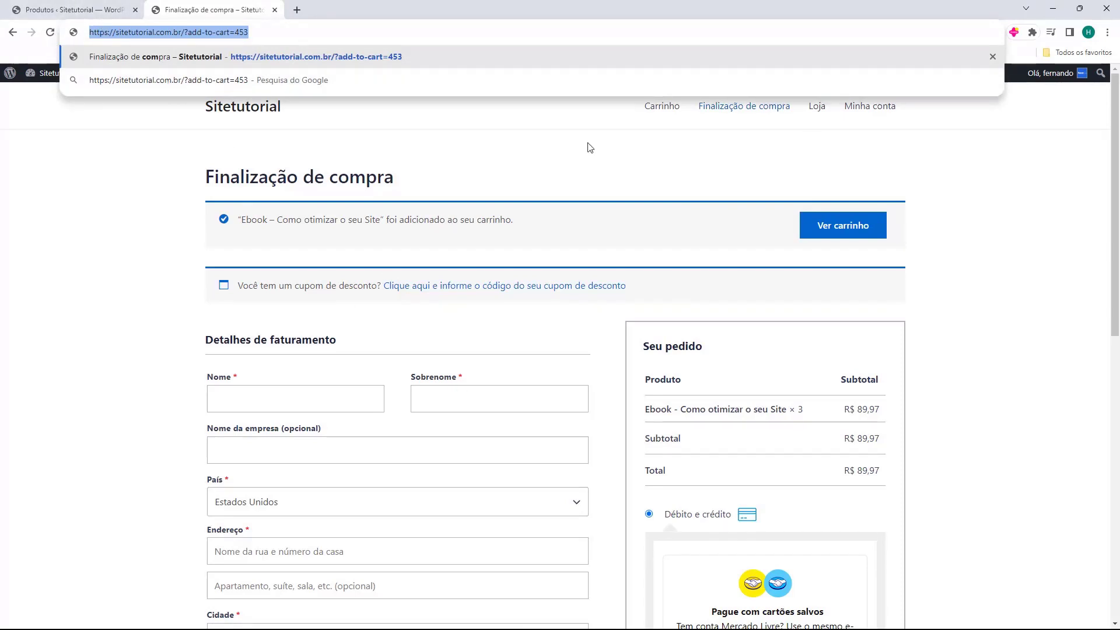
{"action": "left_click", "coordinate": [613, 415]}
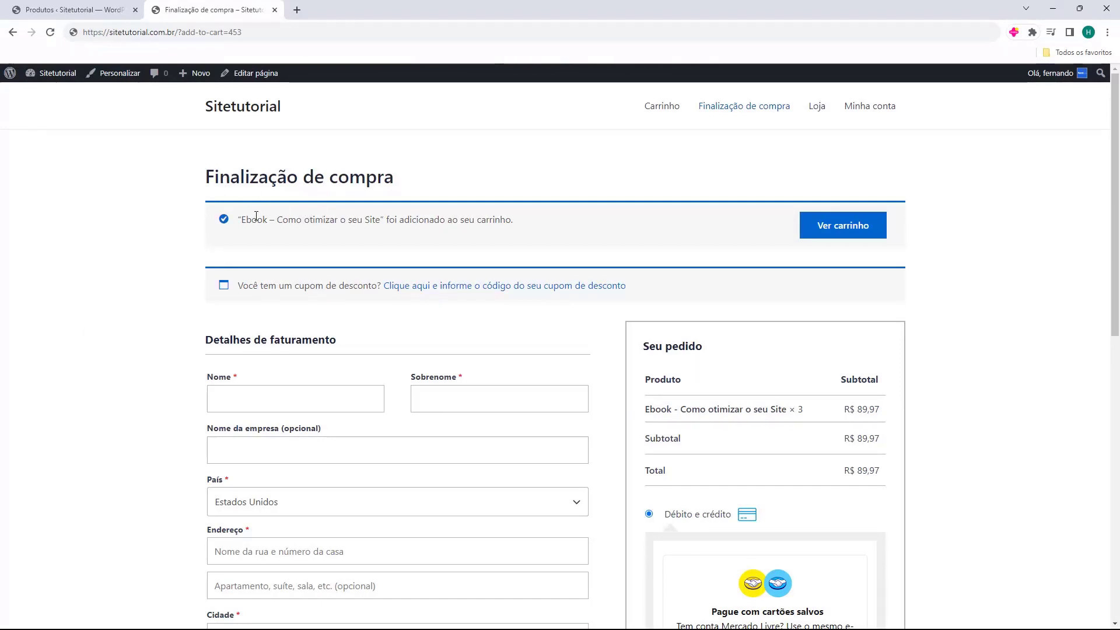
{"action": "left_click_drag", "start_coordinate": [237, 223], "coordinate": [383, 224]}
{"action": "left_click", "coordinate": [382, 224]}
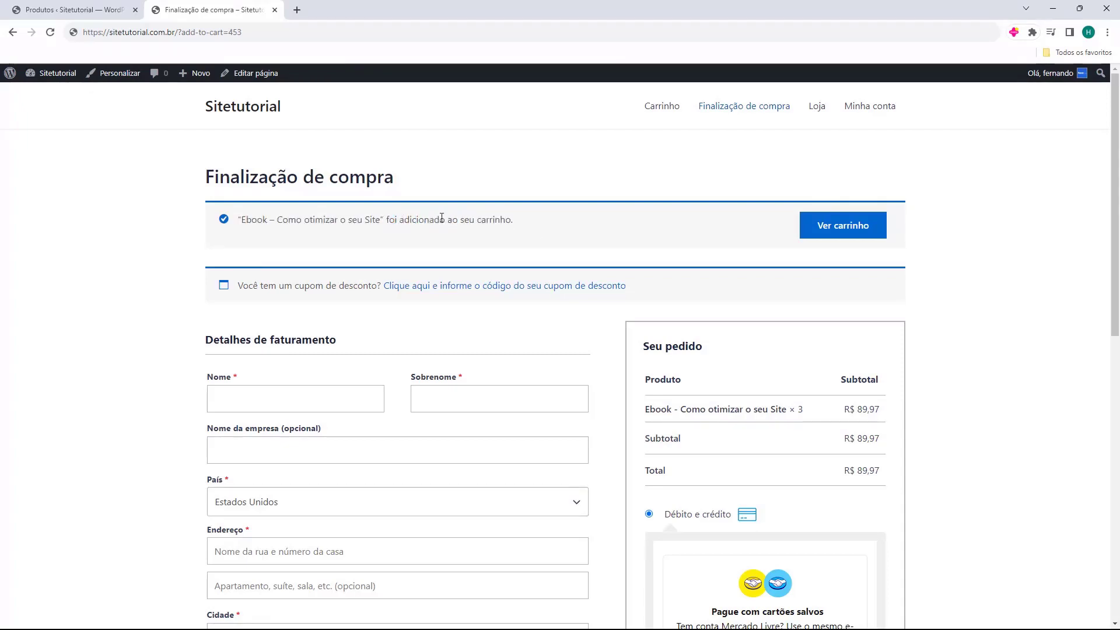
{"action": "left_click_drag", "start_coordinate": [308, 112], "coordinate": [636, 88]}
{"action": "scroll", "coordinate": [507, 140], "scroll_direction": "down", "scroll_amount": 12}
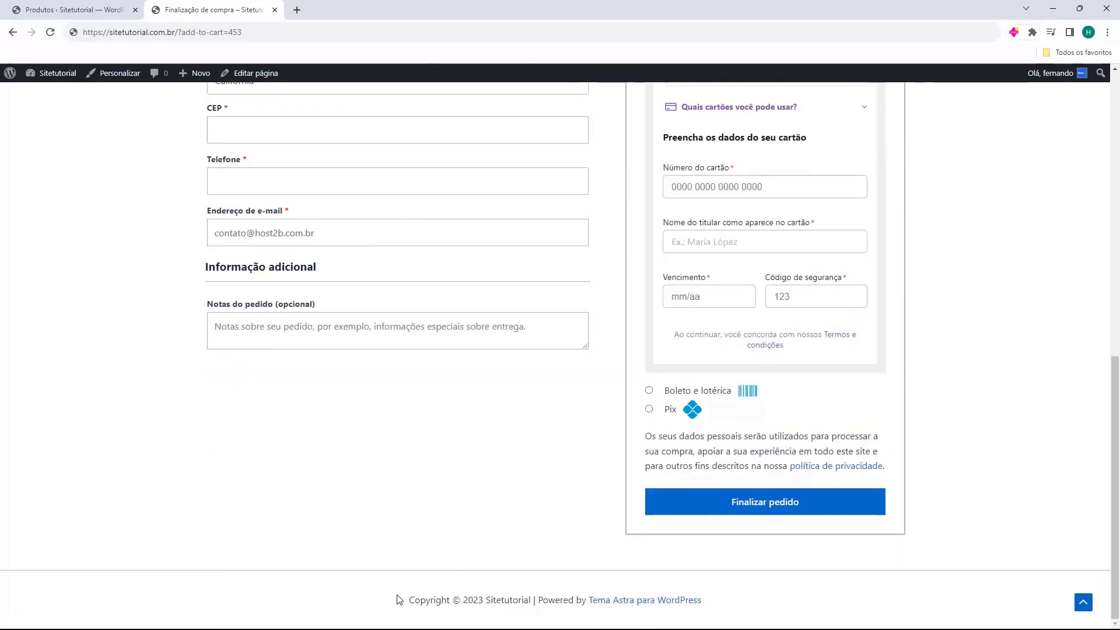
{"action": "left_click_drag", "start_coordinate": [408, 601], "coordinate": [731, 606]}
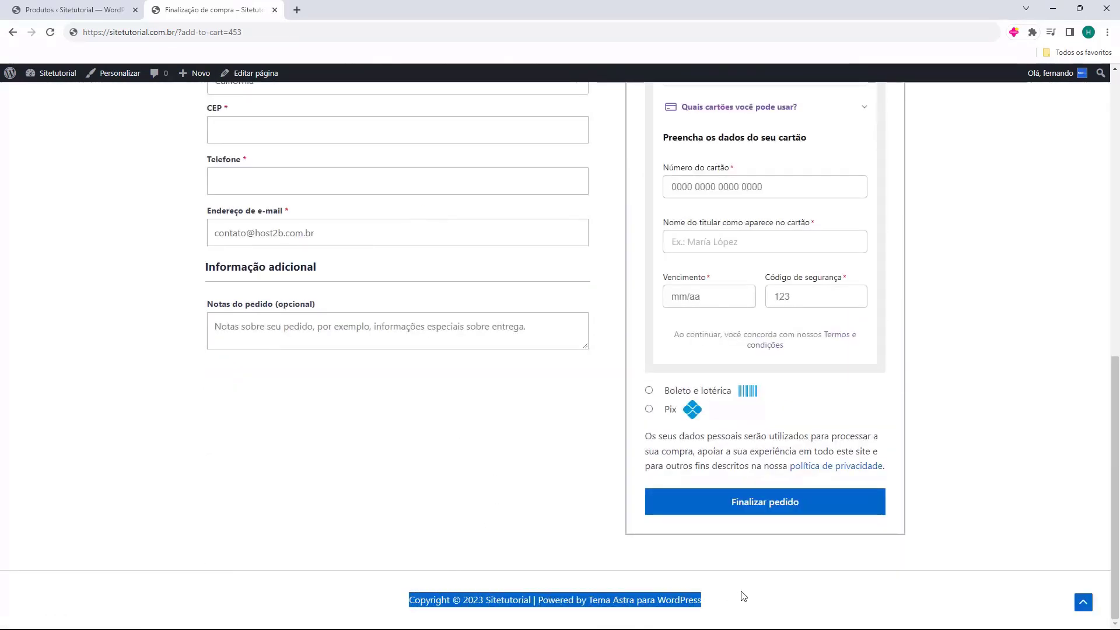
{"action": "left_click", "coordinate": [740, 598]}
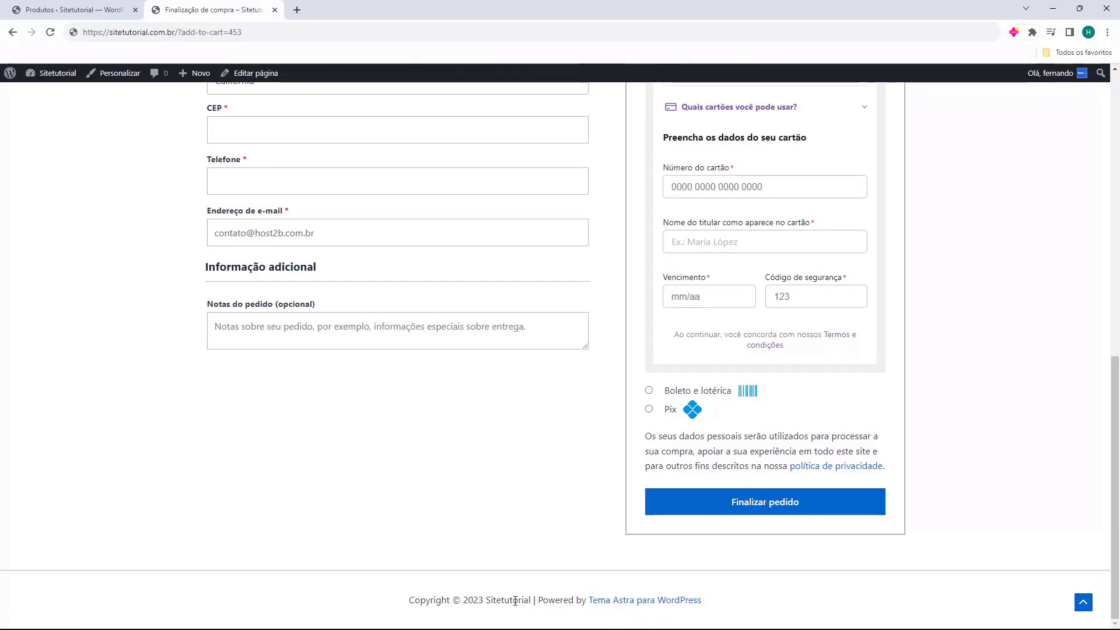
{"action": "double_click", "coordinate": [409, 601]}
{"action": "key", "text": "Home"}
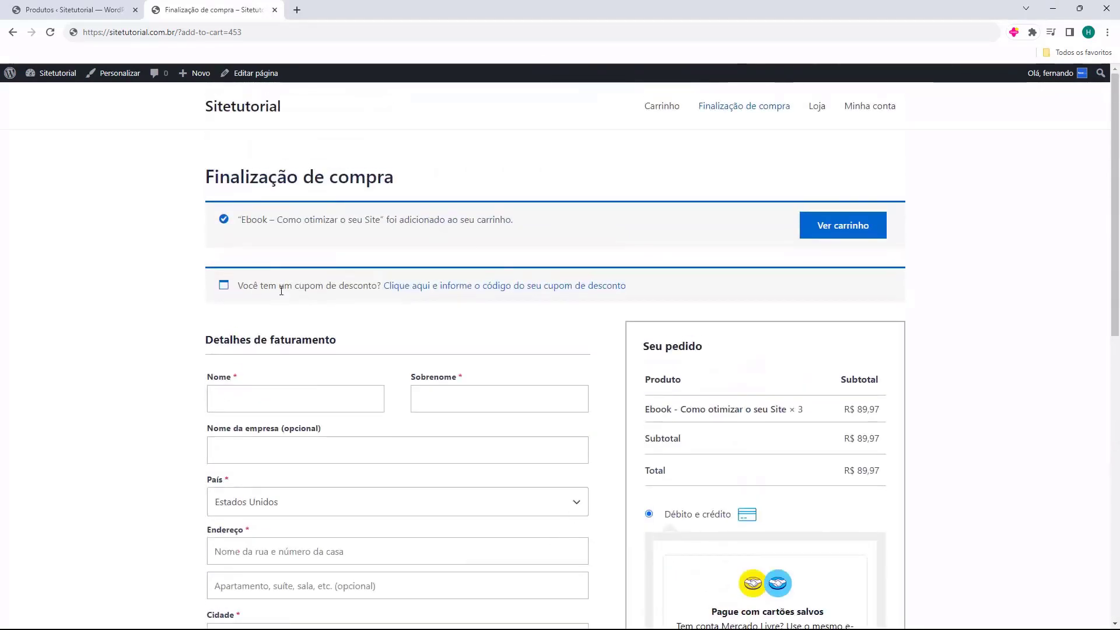
Open the Customizer for the active Astra theme from the Aparência themes page
{"action": "left_click", "coordinate": [107, 13]}
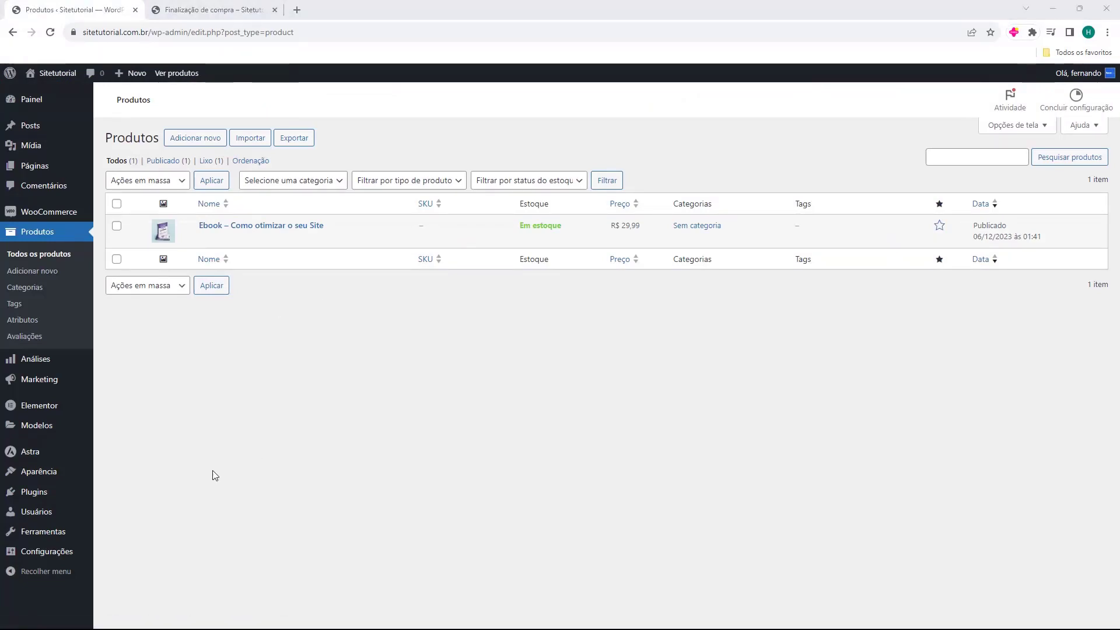
{"action": "left_click", "coordinate": [36, 477]}
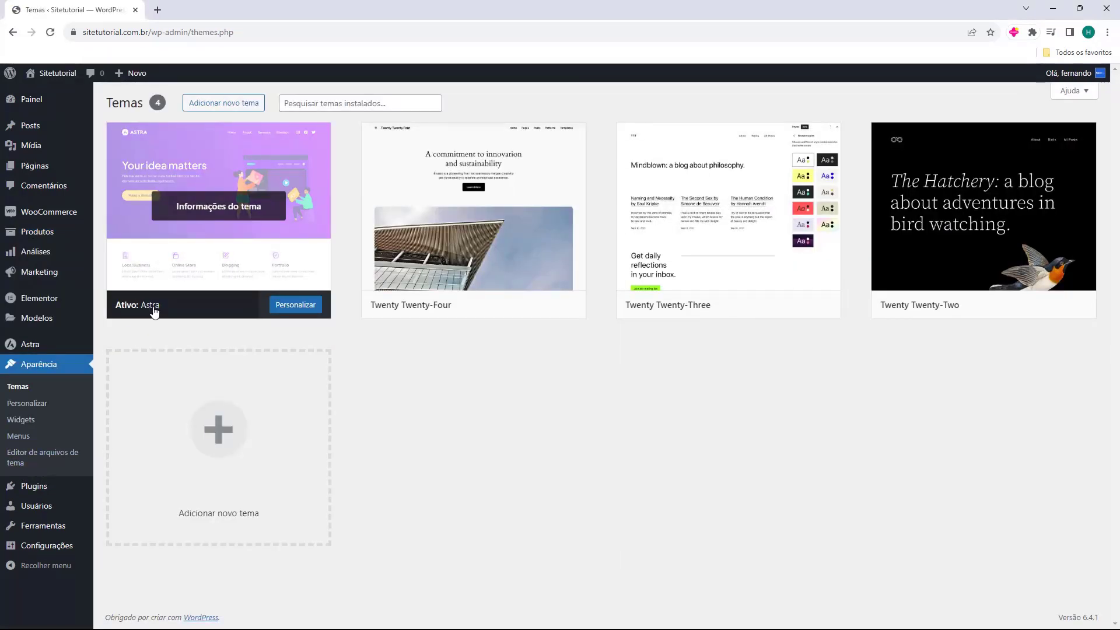
{"action": "left_click", "coordinate": [302, 306]}
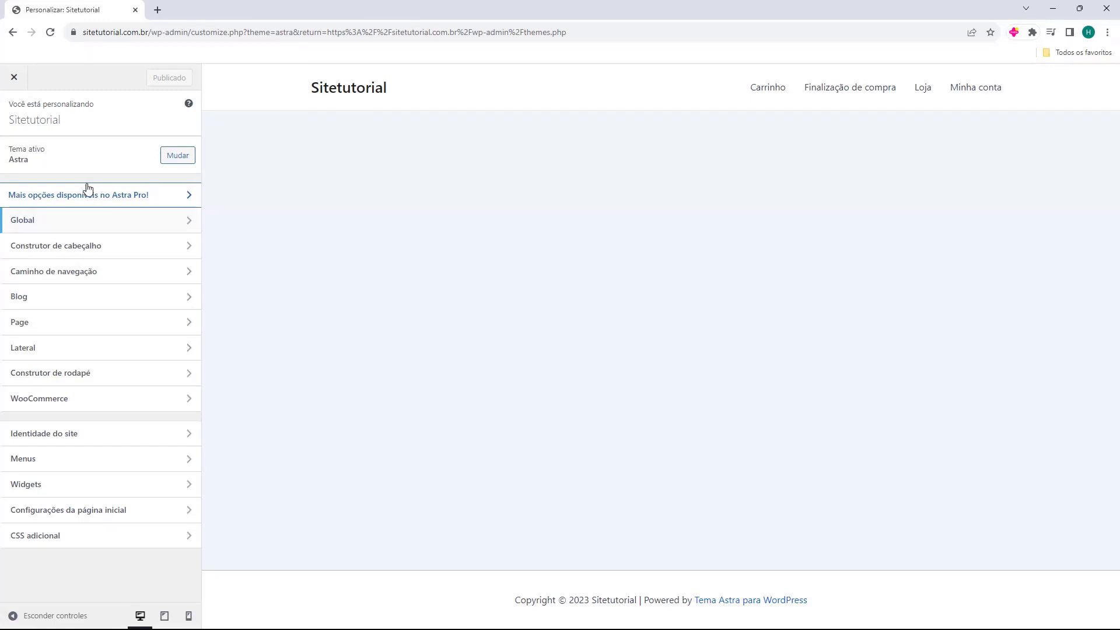
Delete 'Título do site e logo' and 'Menu principal' in the Construtor de cabeçalho
{"action": "left_click", "coordinate": [80, 248]}
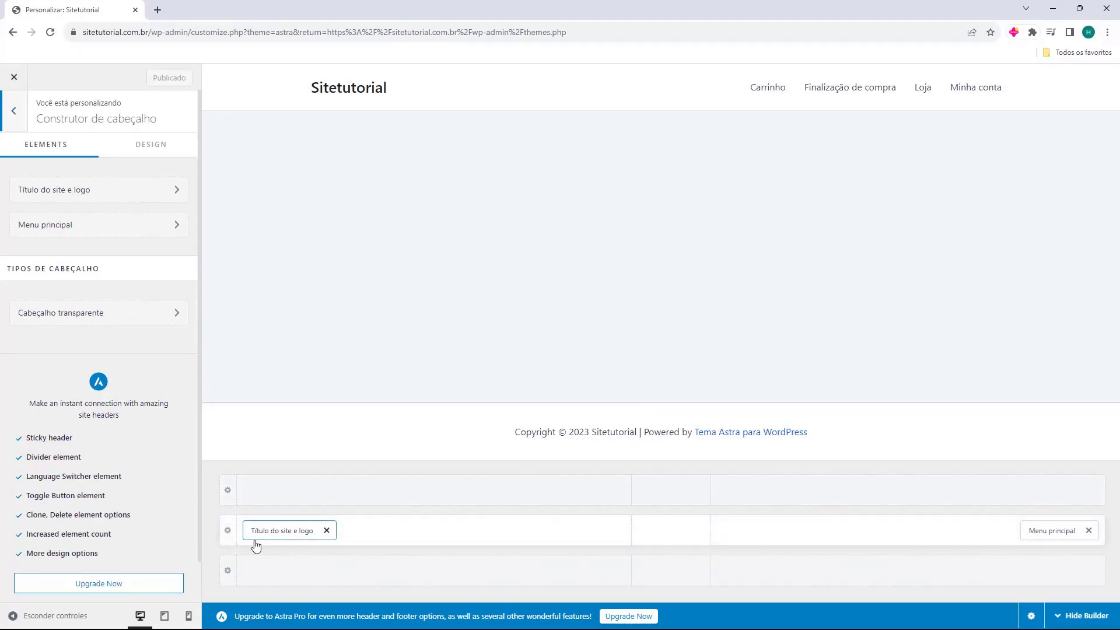
{"action": "left_click", "coordinate": [327, 530]}
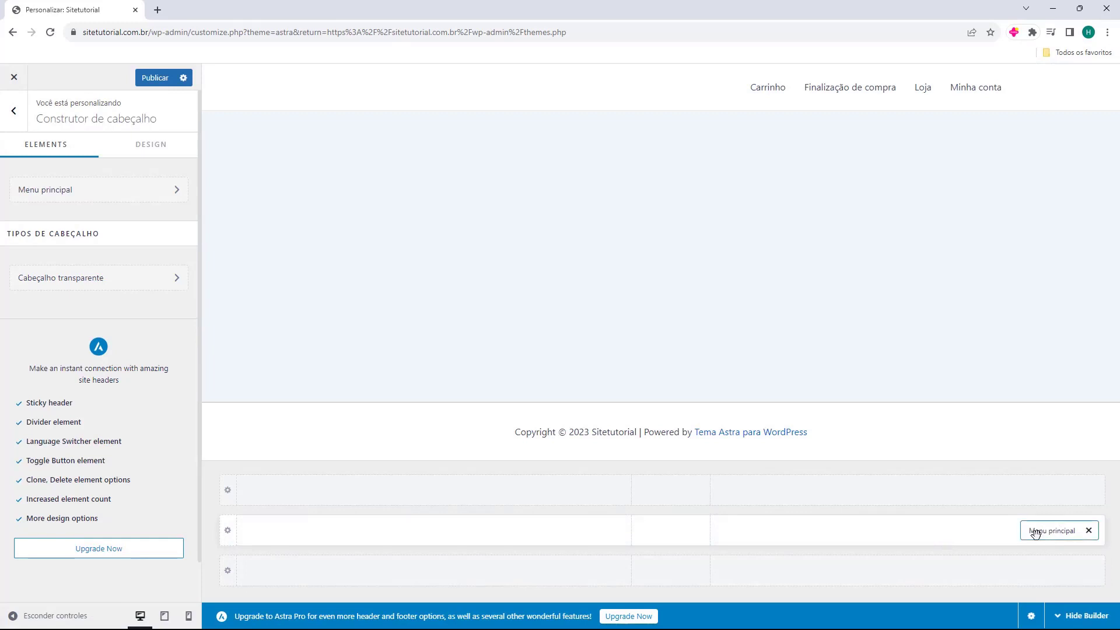
{"action": "left_click", "coordinate": [1088, 531]}
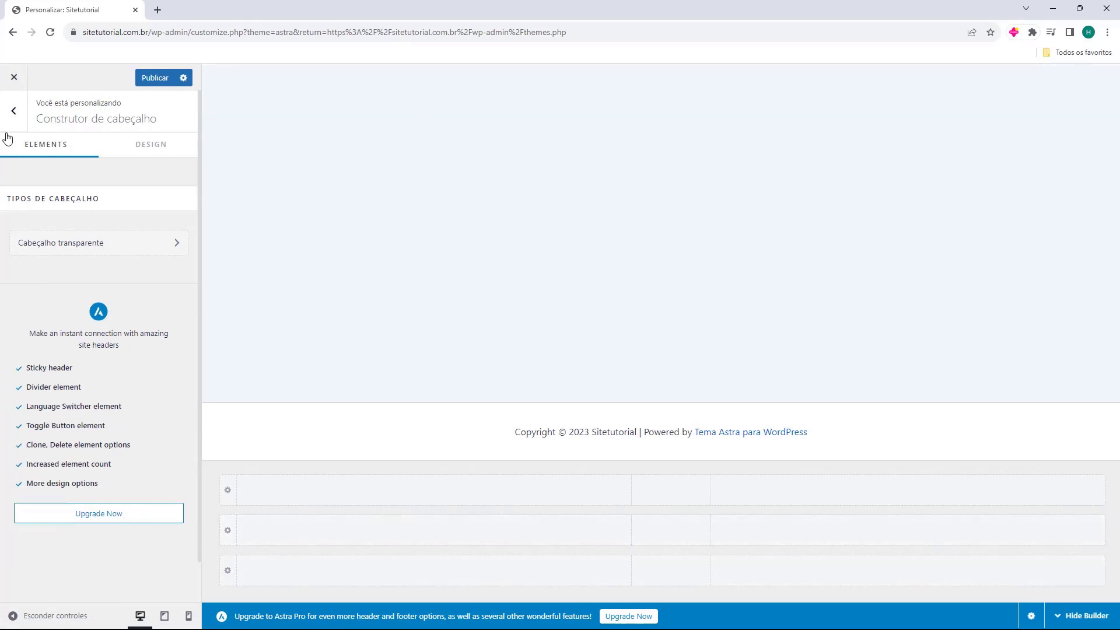
{"action": "left_click", "coordinate": [14, 111]}
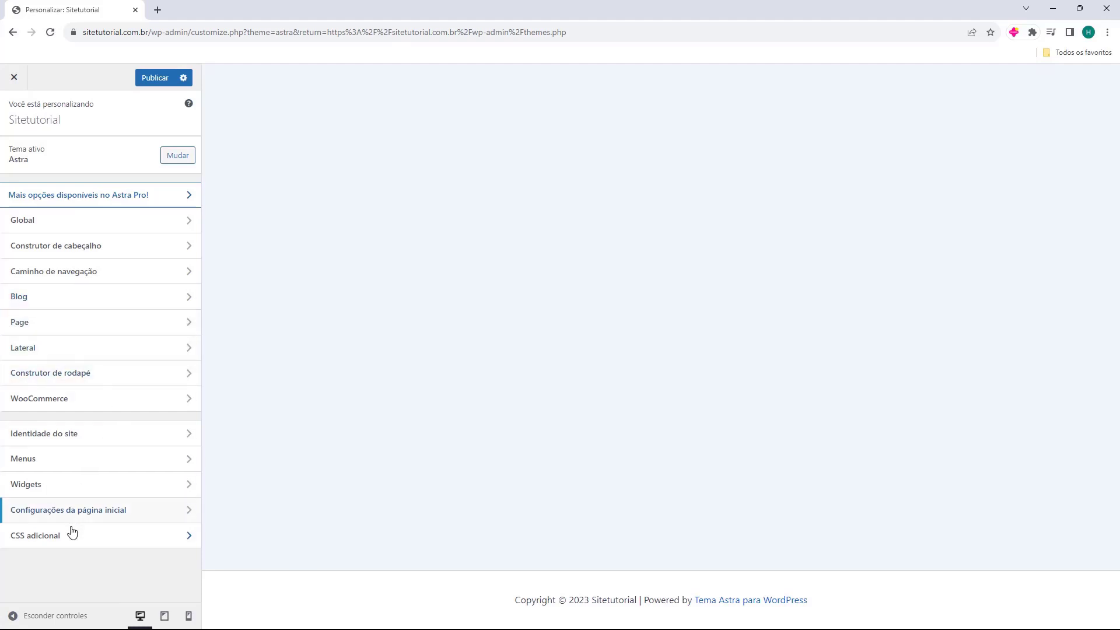
Enter the rule .woocommerce-message { display: none; } in CSS adicional
{"action": "left_click", "coordinate": [33, 539]}
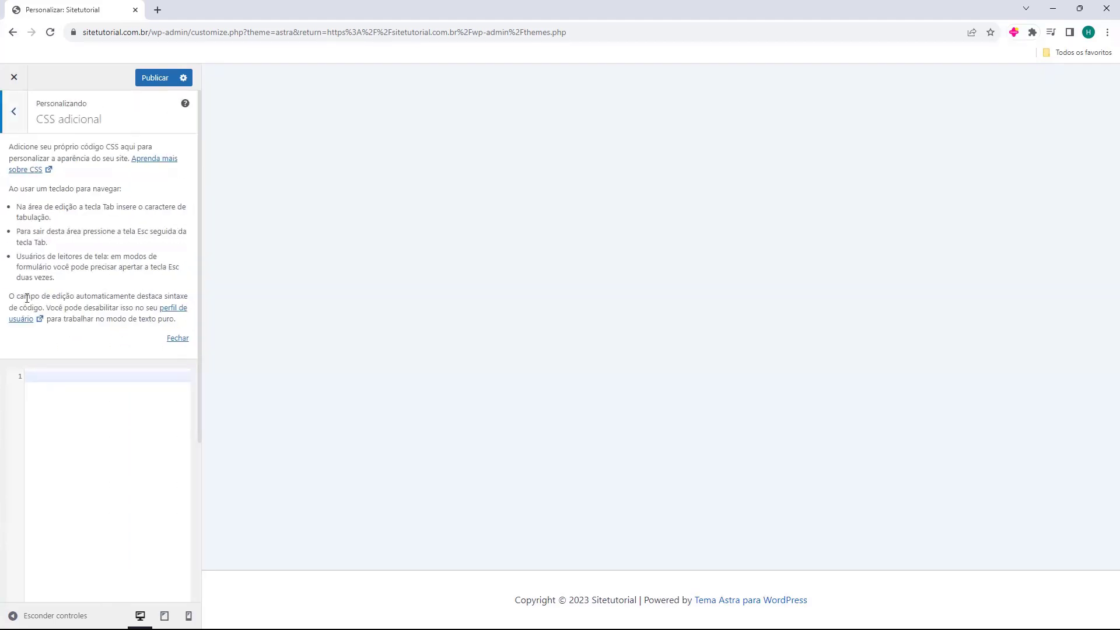
{"action": "left_click", "coordinate": [176, 338]}
{"action": "left_click", "coordinate": [29, 150]}
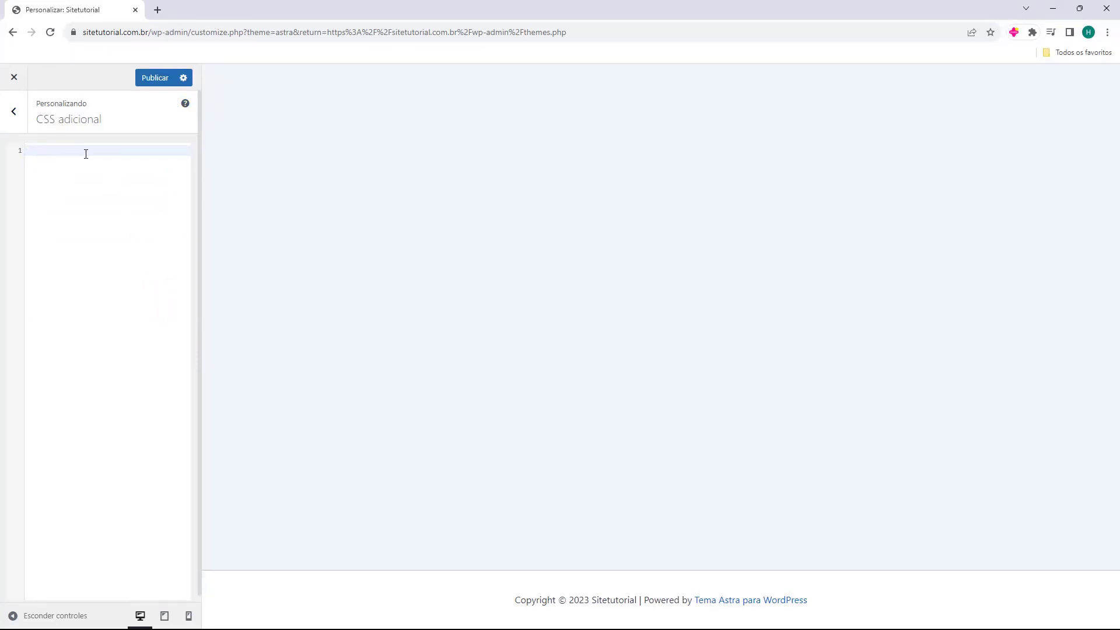
{"action": "type", "text": ".woocommerce-message"}
{"action": "type", "text": "{"}
{"action": "left_click", "coordinate": [116, 153]}
{"action": "key", "text": "Return"}
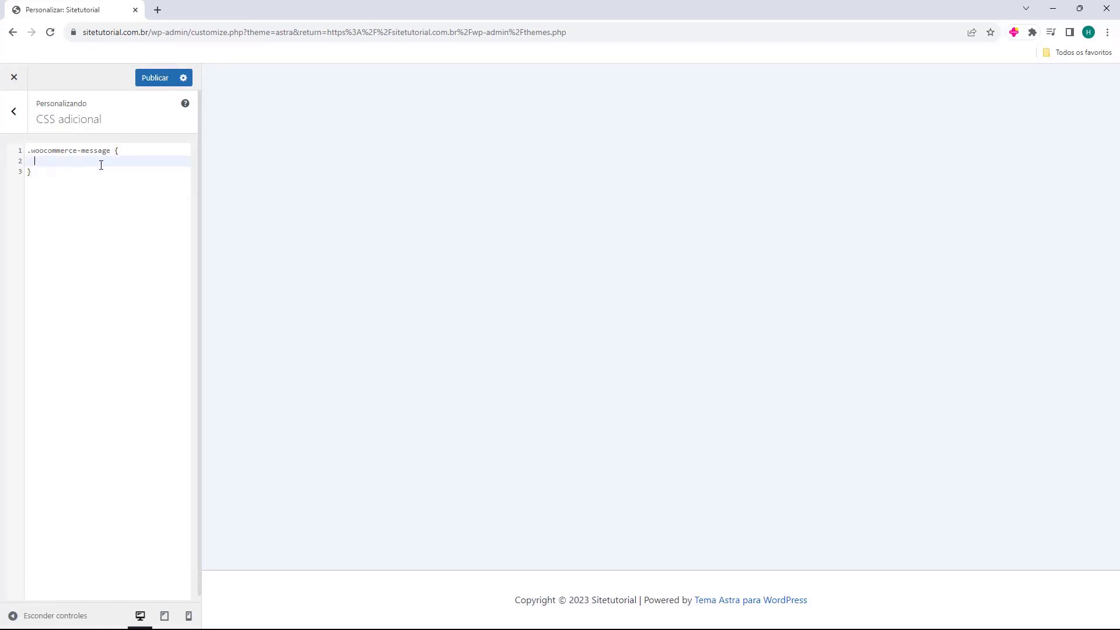
{"action": "type", "text": "display"}
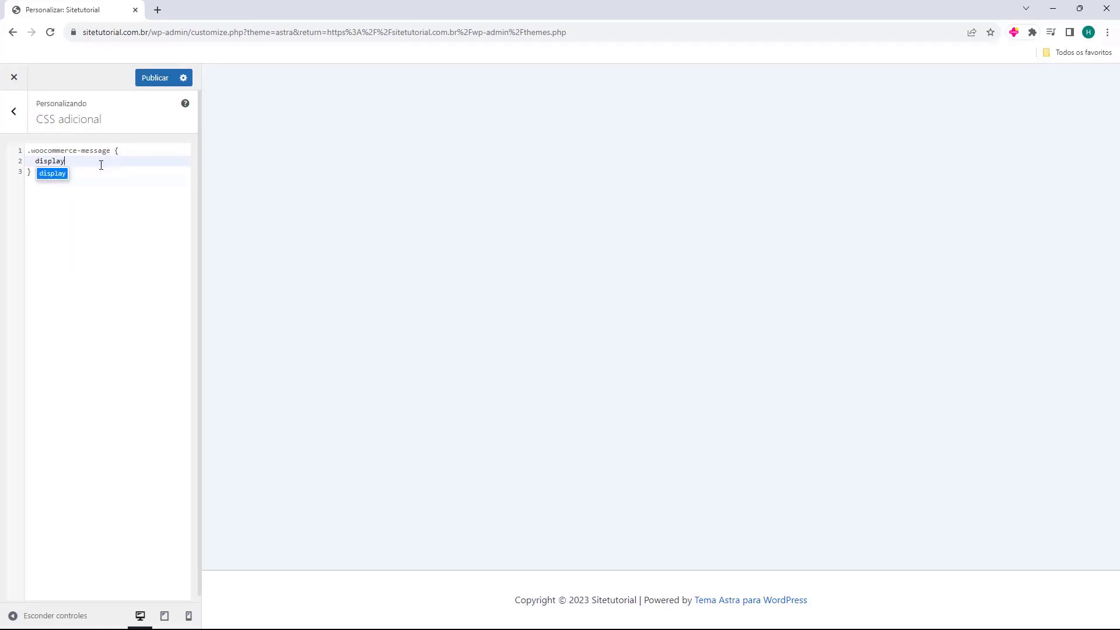
{"action": "type", "text": ": "}
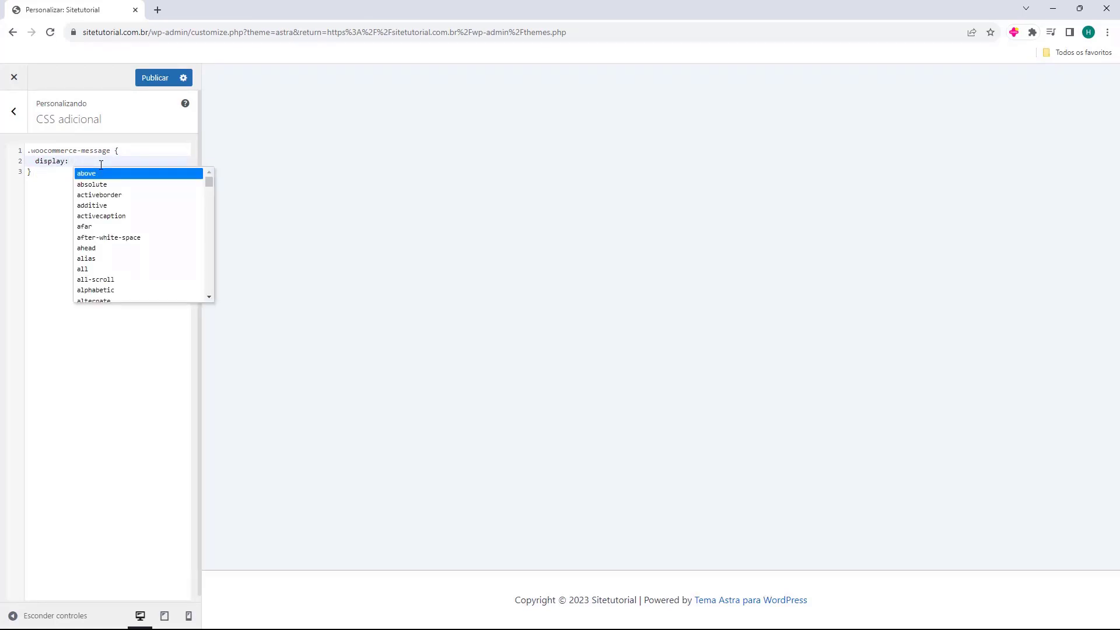
{"action": "type", "text": "none"}
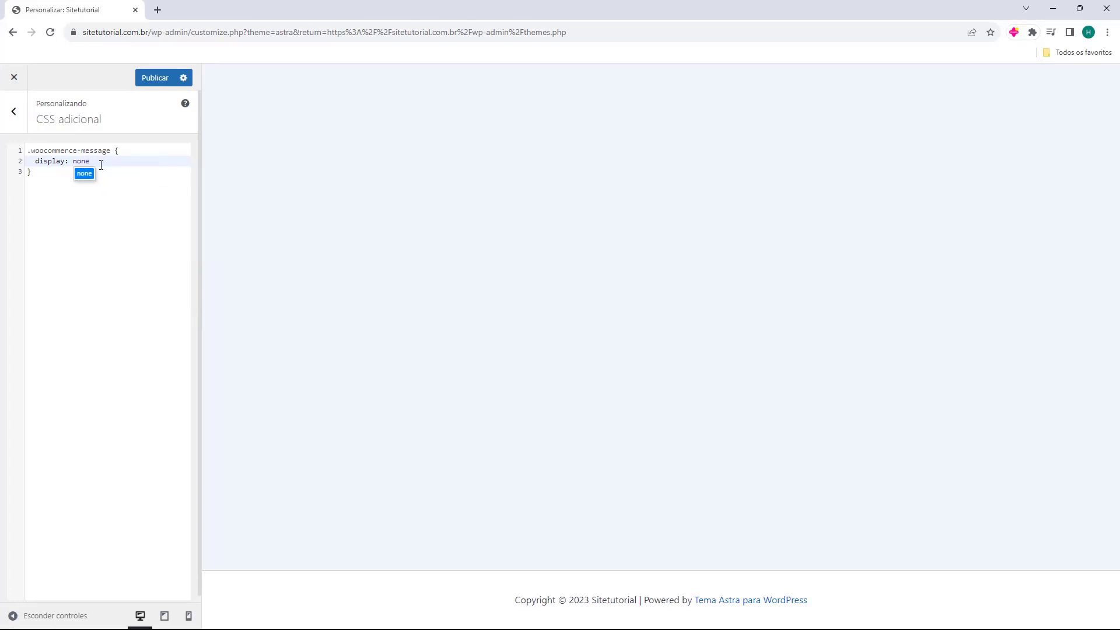
{"action": "type", "text": ";"}
{"action": "left_click", "coordinate": [55, 170]}
{"action": "mouse_move", "coordinate": [31, 154]}
{"action": "left_mouse_down"}
{"action": "mouse_move", "coordinate": [113, 153]}
{"action": "mouse_move", "coordinate": [36, 159]}
{"action": "left_mouse_up"}
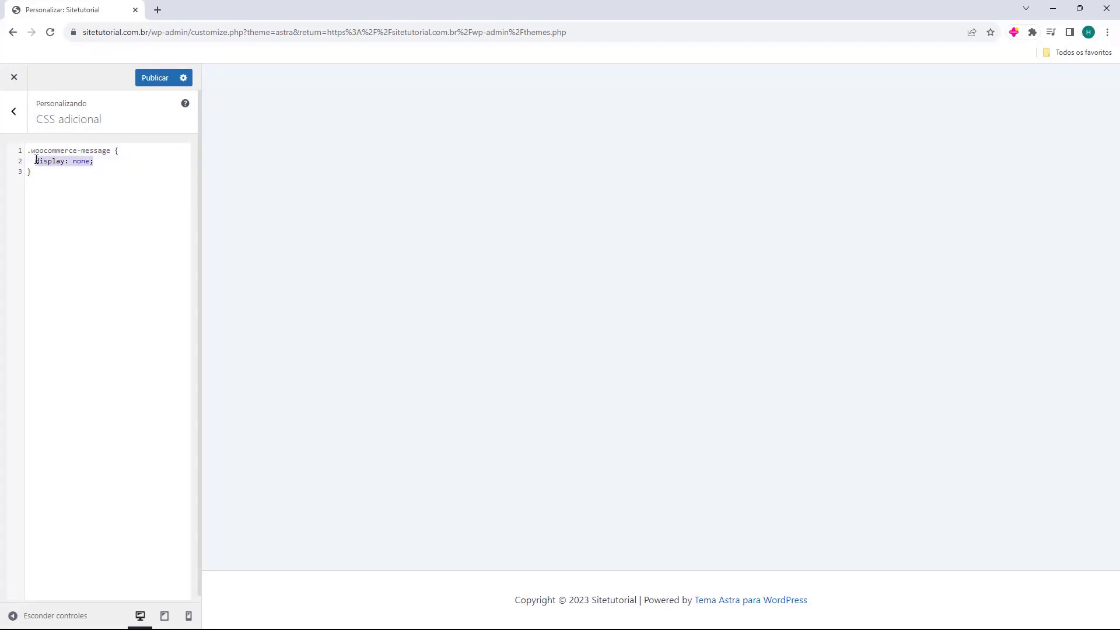
{"action": "left_click", "coordinate": [89, 180]}
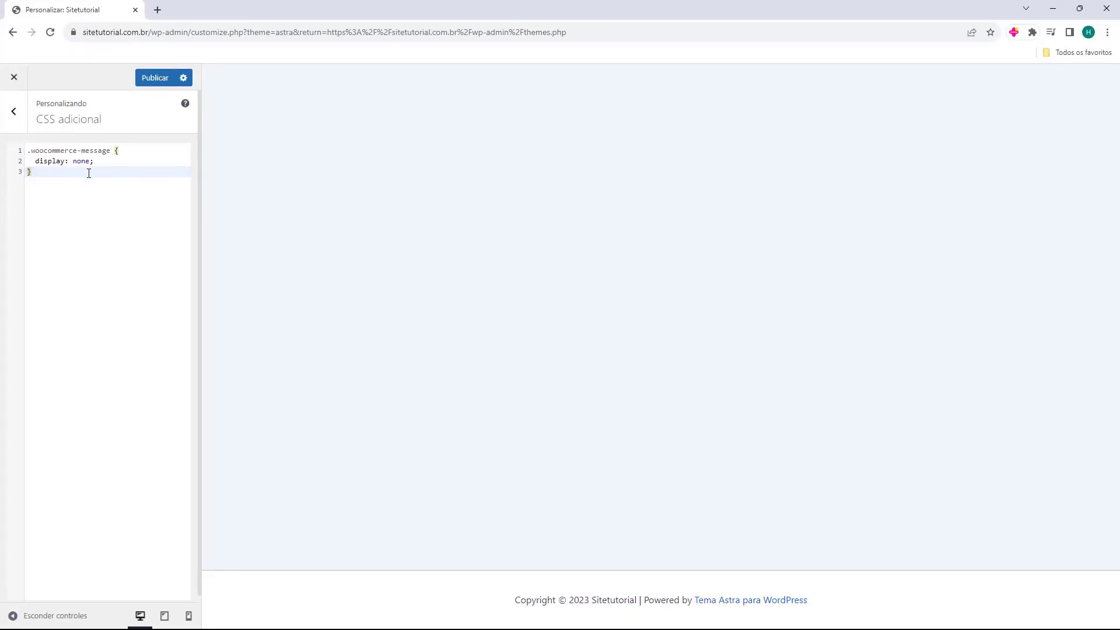
{"action": "left_click", "coordinate": [13, 116]}
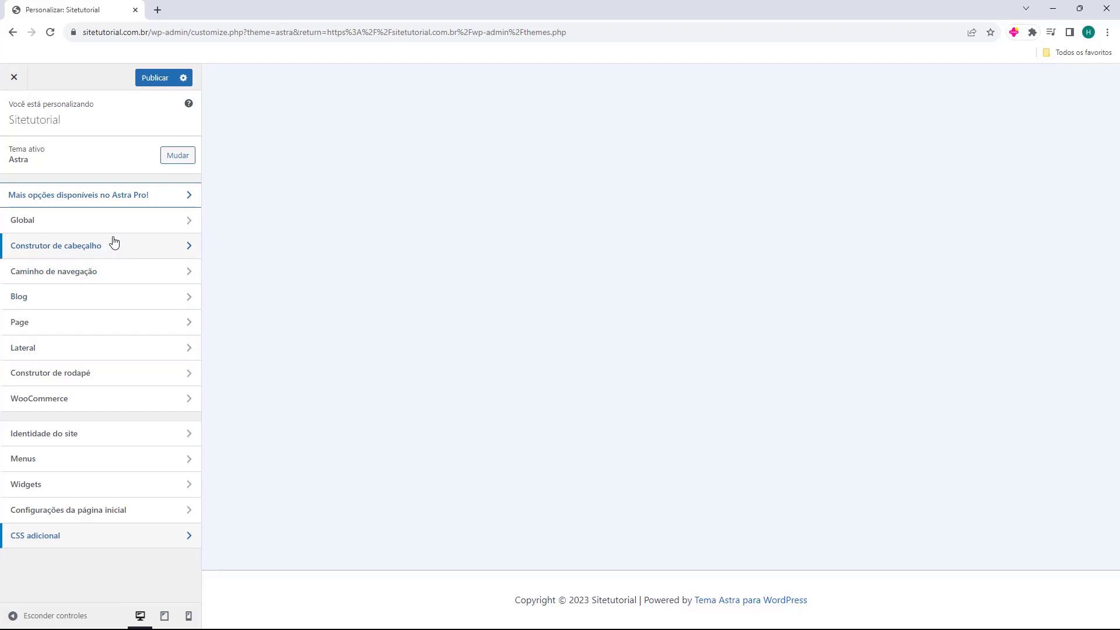
Open the footer builder's Copyright element and review its shortcodes
{"action": "left_click", "coordinate": [65, 380]}
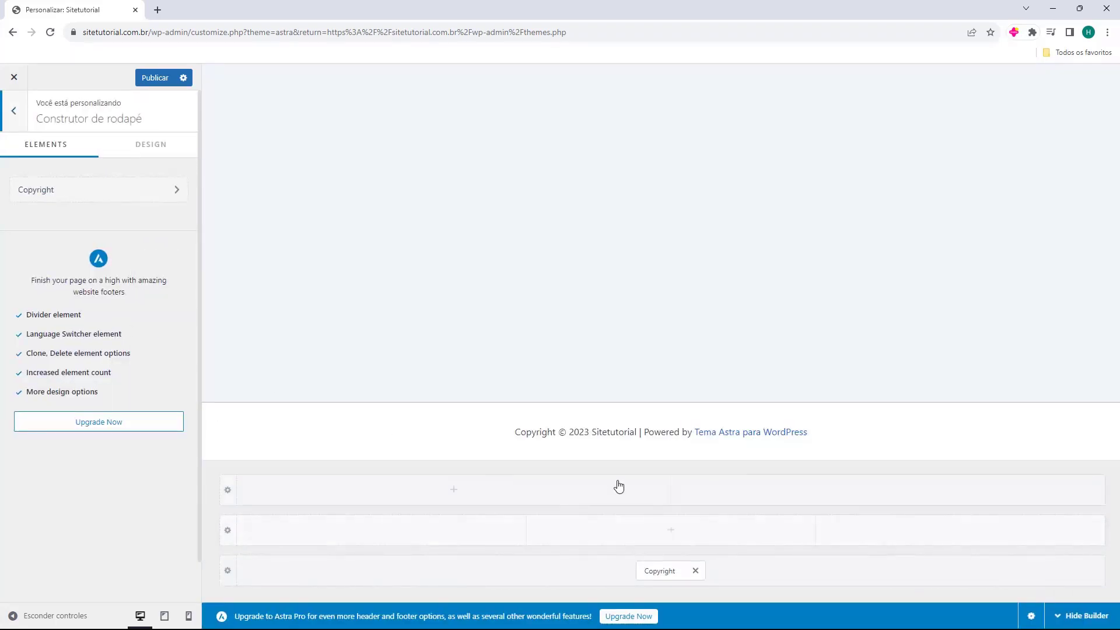
{"action": "left_click", "coordinate": [657, 573]}
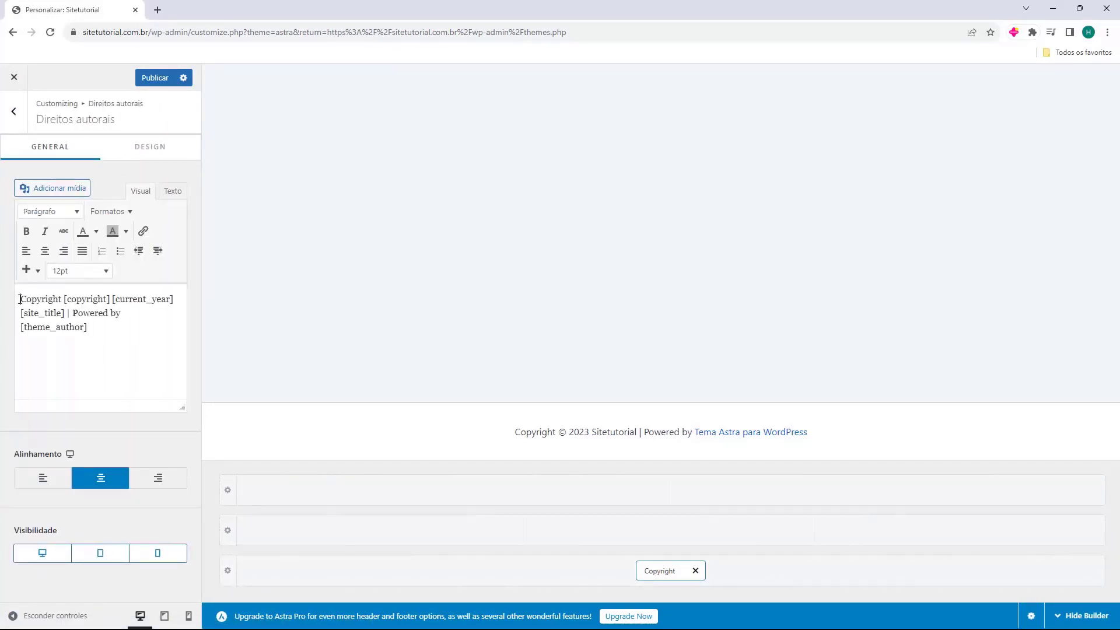
{"action": "left_click", "coordinate": [65, 300]}
{"action": "left_click_drag", "start_coordinate": [64, 300], "coordinate": [133, 301]}
{"action": "left_click", "coordinate": [132, 301]}
{"action": "left_click_drag", "start_coordinate": [23, 314], "coordinate": [42, 315]}
Replace year, site title and theme credit with '- Todos os direitos reservados - Sitetutorial - CNPJ:' plus the company number
{"action": "left_click_drag", "start_coordinate": [87, 328], "coordinate": [68, 316]}
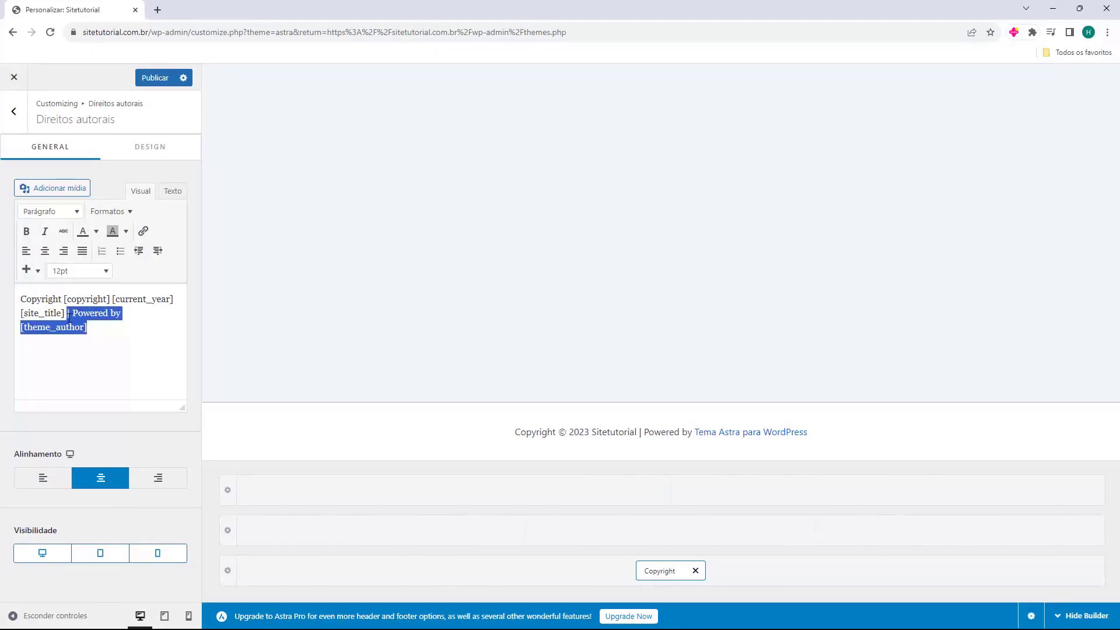
{"action": "key", "text": "BackSpace"}
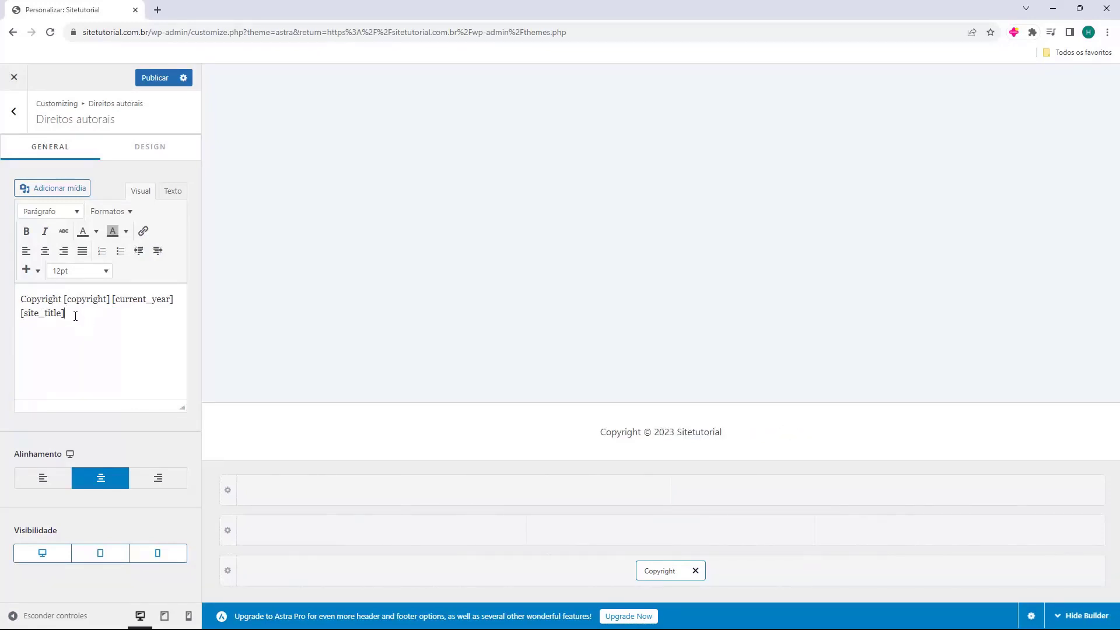
{"action": "left_click_drag", "start_coordinate": [76, 316], "coordinate": [20, 316]}
{"action": "key", "text": "BackSpace"}
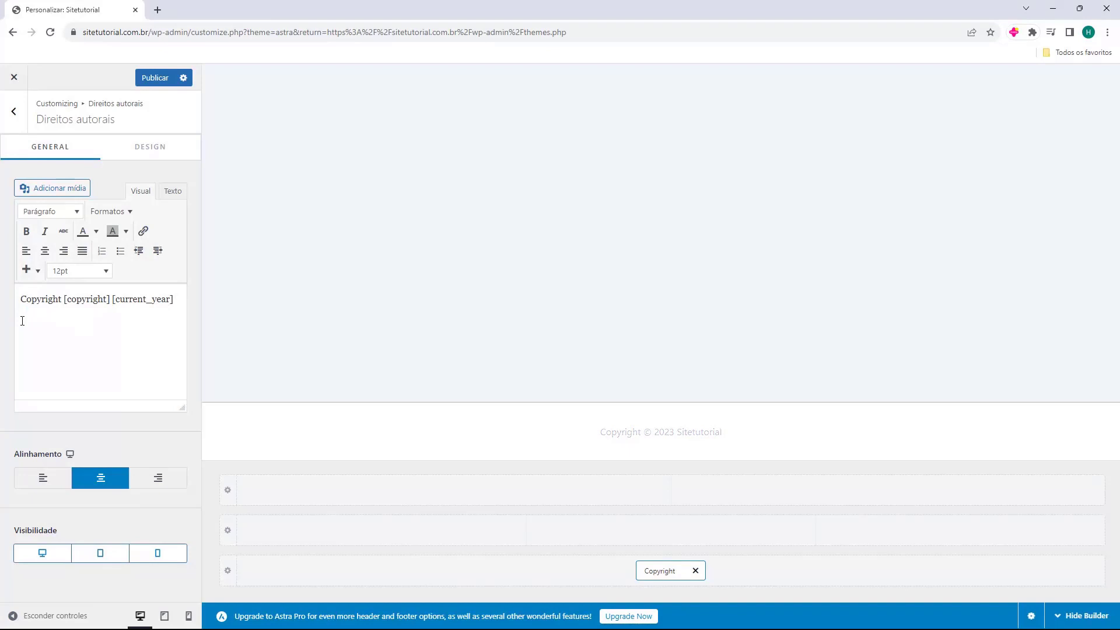
{"action": "key", "text": "BackSpace"}
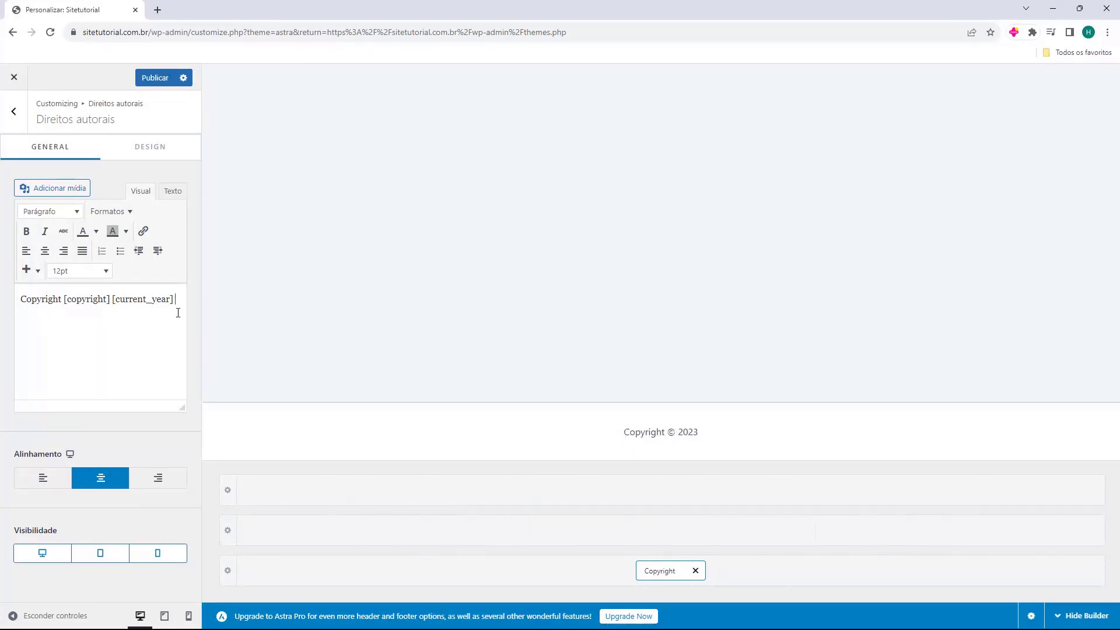
{"action": "left_click_drag", "start_coordinate": [176, 301], "coordinate": [112, 300]}
{"action": "key", "text": "BackSpace"}
{"action": "type", "text": "- Todos os direitos reservados"}
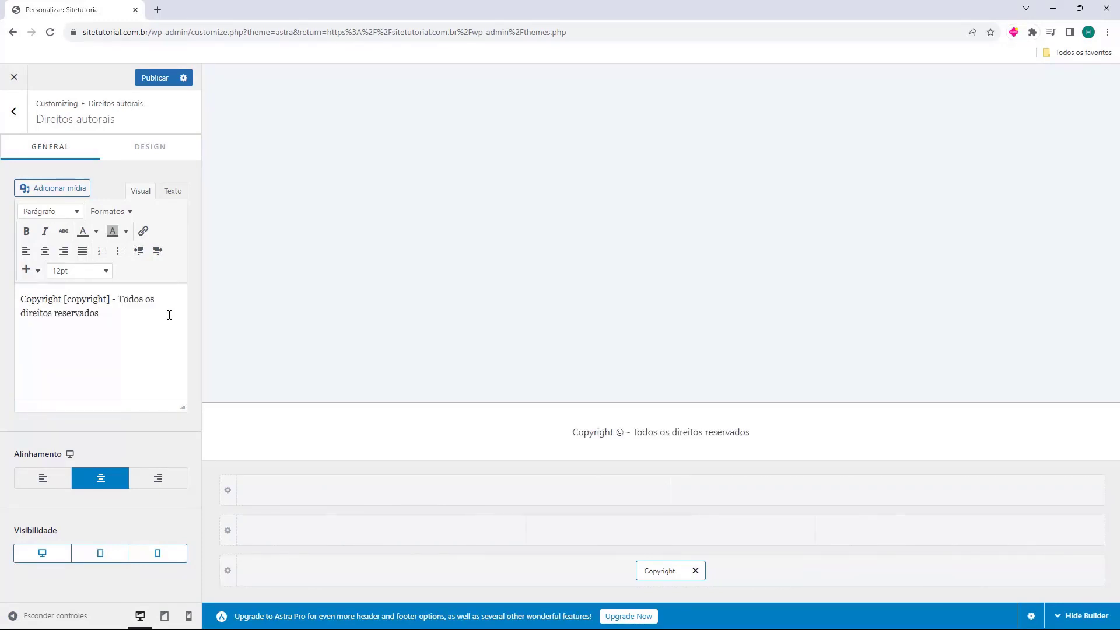
{"action": "type", "text": " -"}
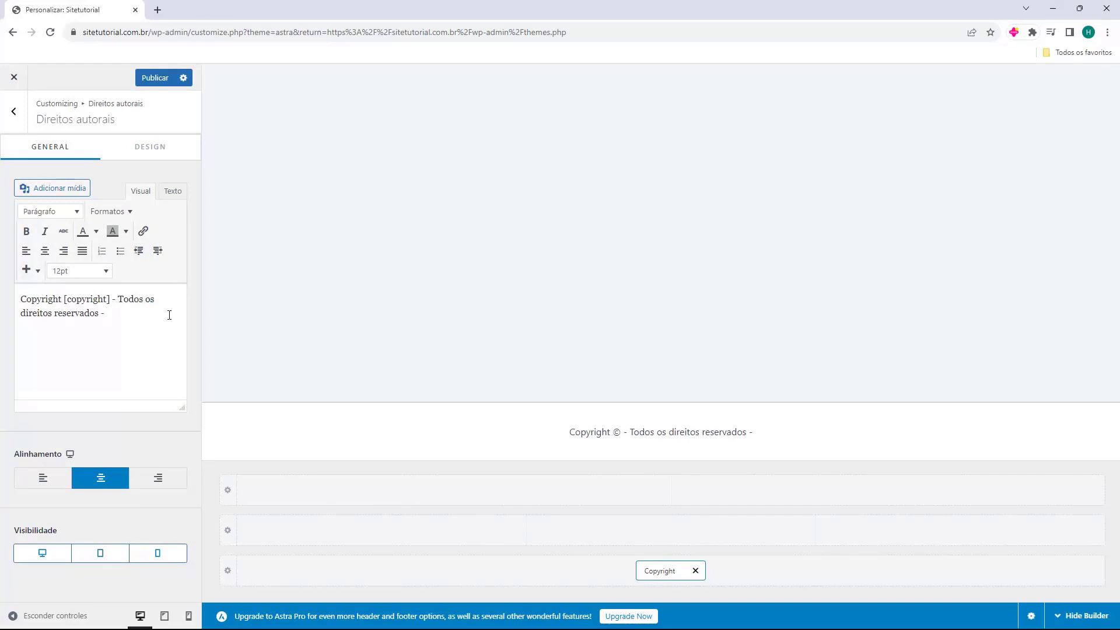
{"action": "type", "text": " Sitetutorial - "}
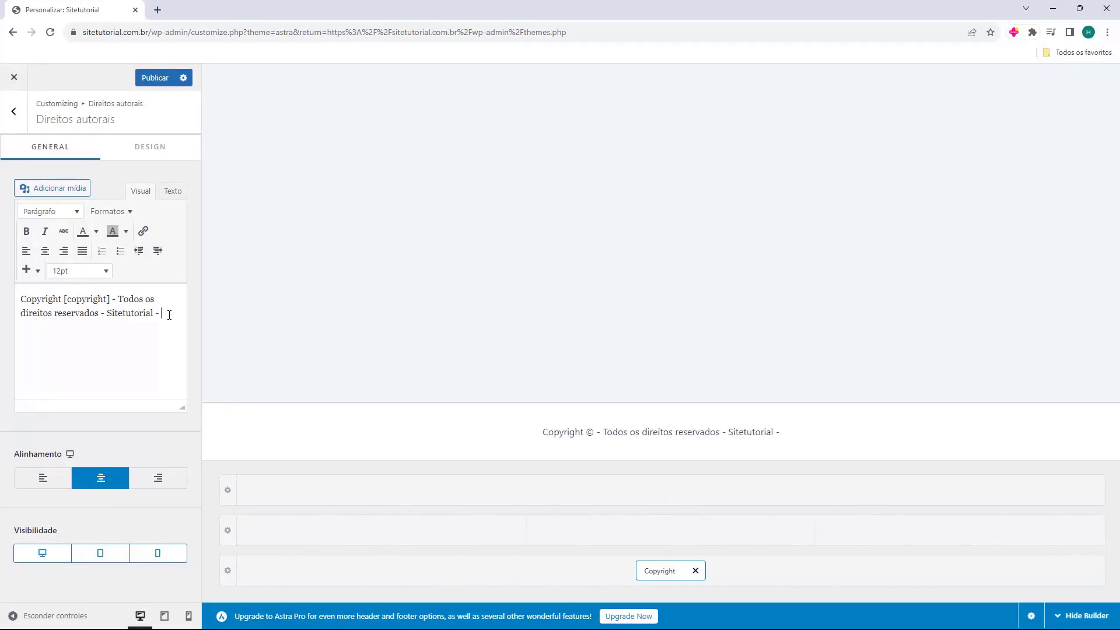
{"action": "type", "text": "CNPJ"}
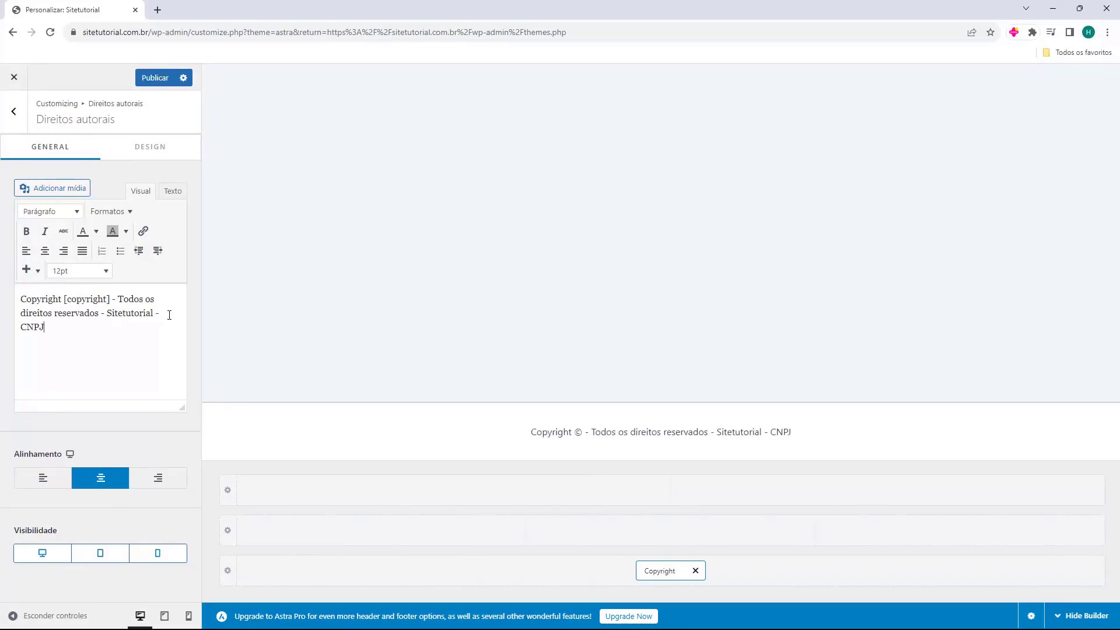
{"action": "type", "text": "::"}
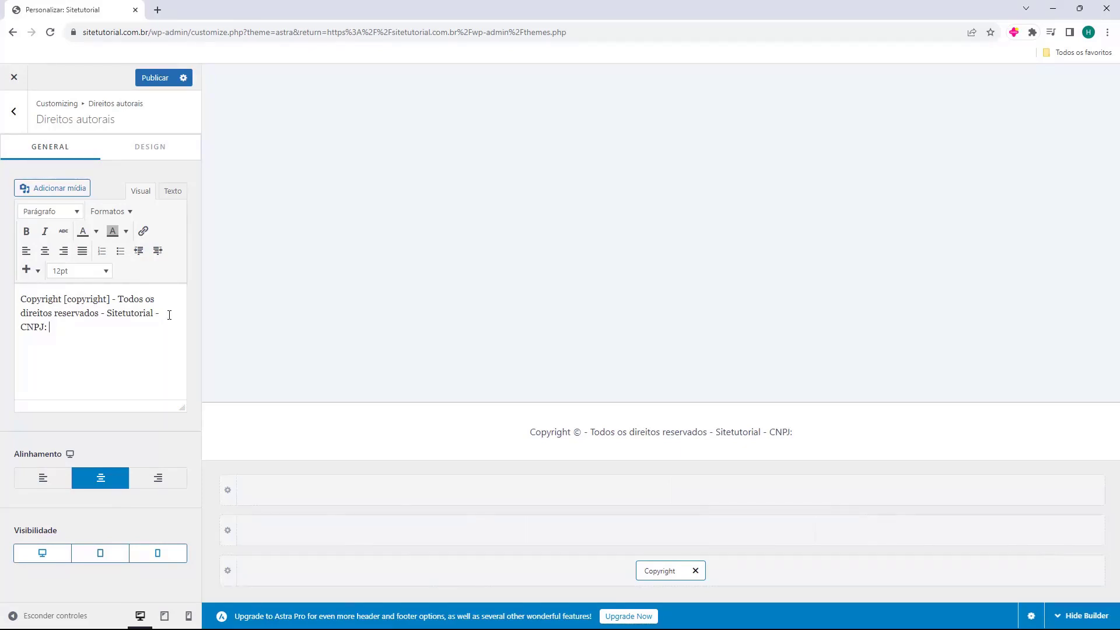
{"action": "type", "text": "12.123.456/0001-98"}
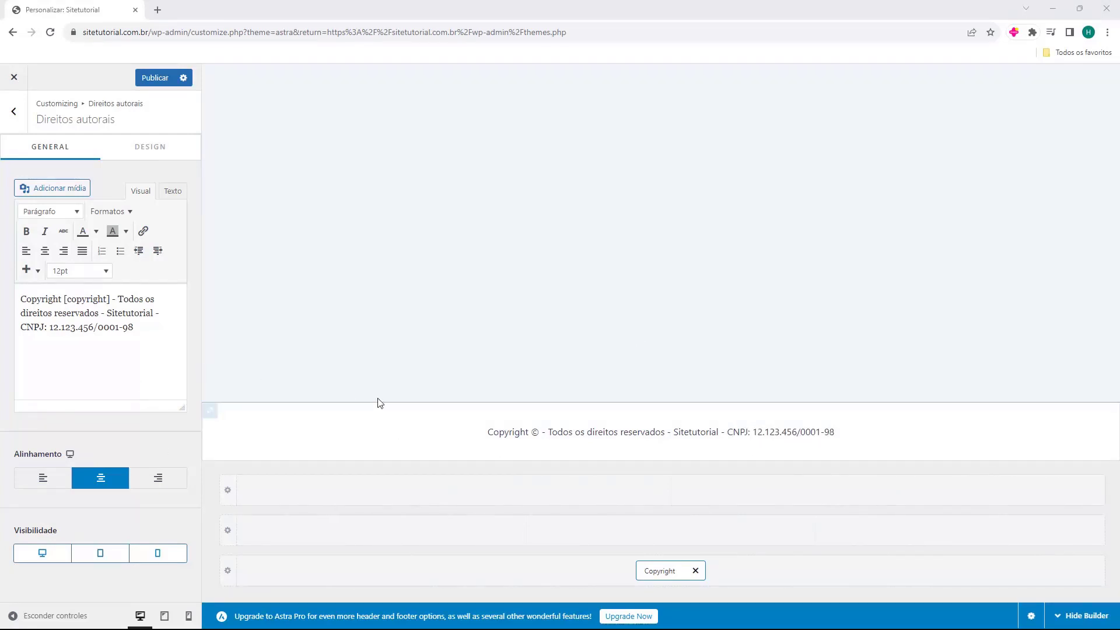
Publish the footer copyright change and check the CNPJ line on the live Sitetutorial homepage
{"action": "left_click", "coordinate": [154, 81]}
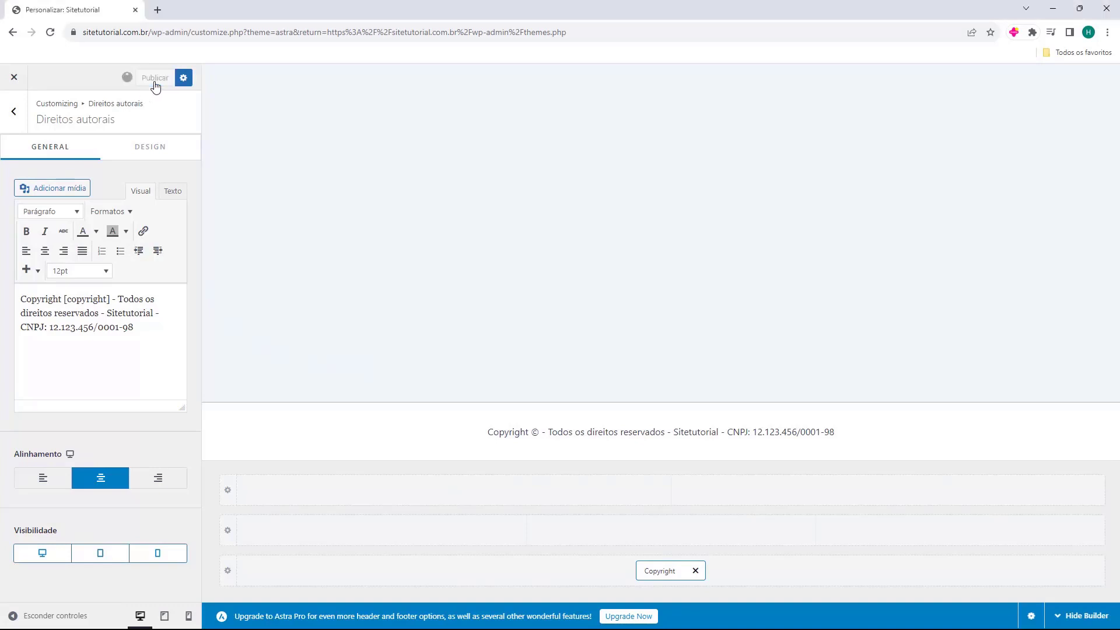
{"action": "left_click", "coordinate": [14, 77]}
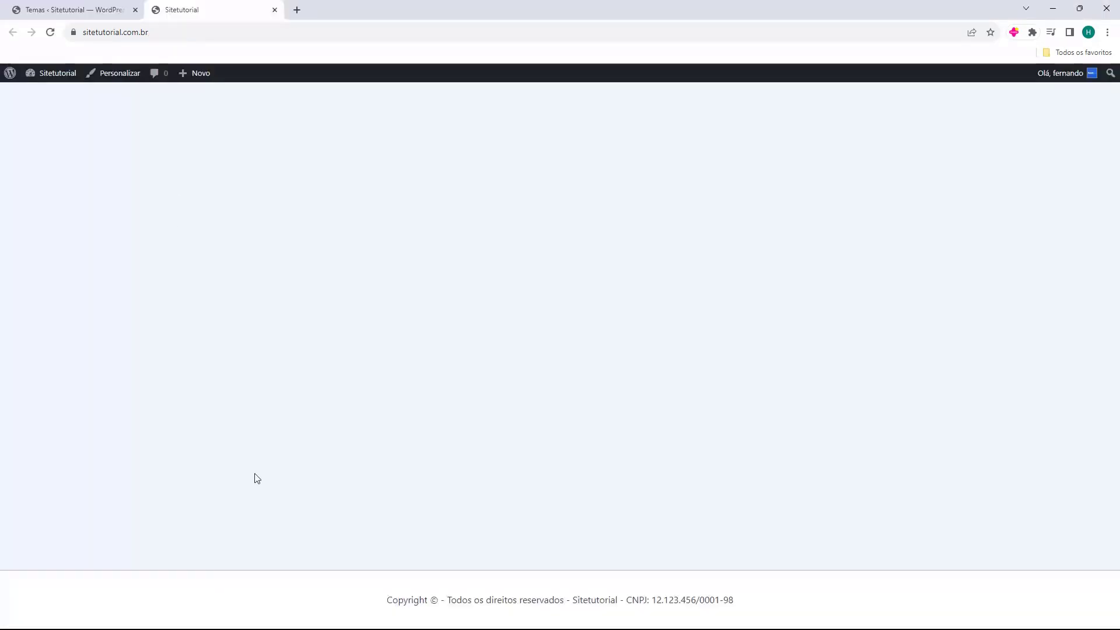
{"action": "left_click", "coordinate": [92, 33]}
{"action": "left_click", "coordinate": [245, 169]}
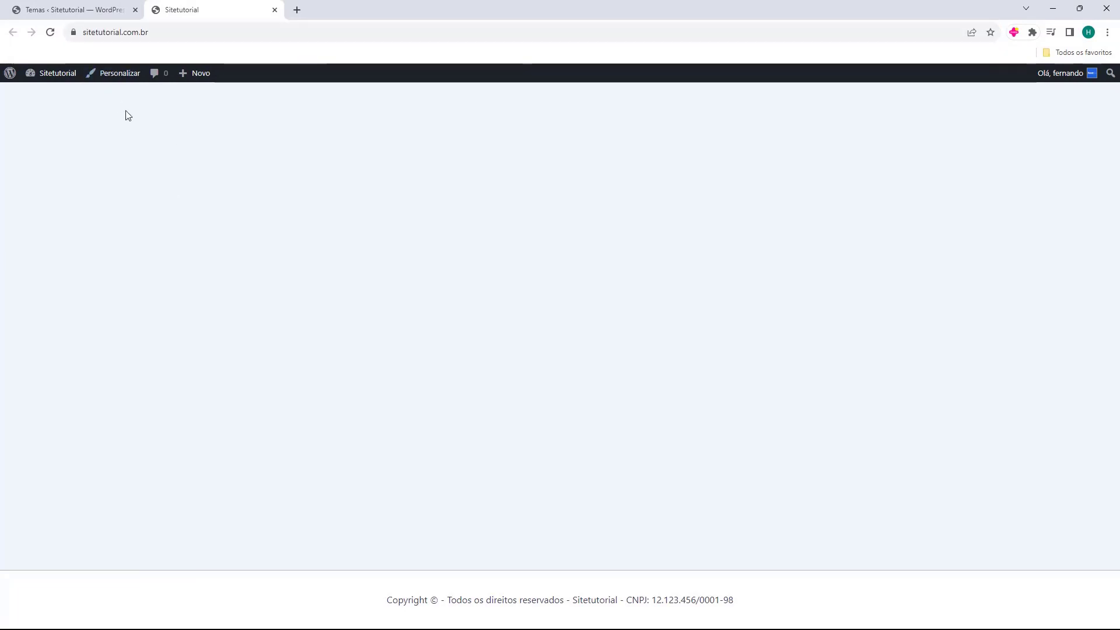
{"action": "left_click_drag", "start_coordinate": [378, 600], "coordinate": [742, 602]}
{"action": "left_click", "coordinate": [695, 606]}
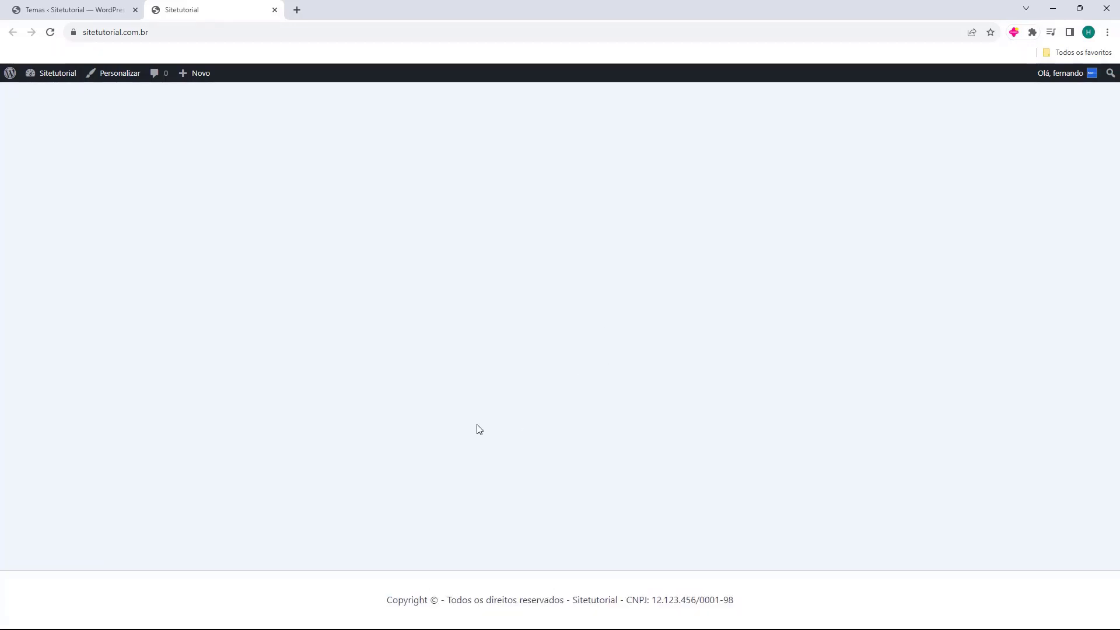
{"action": "left_click", "coordinate": [157, 33]}
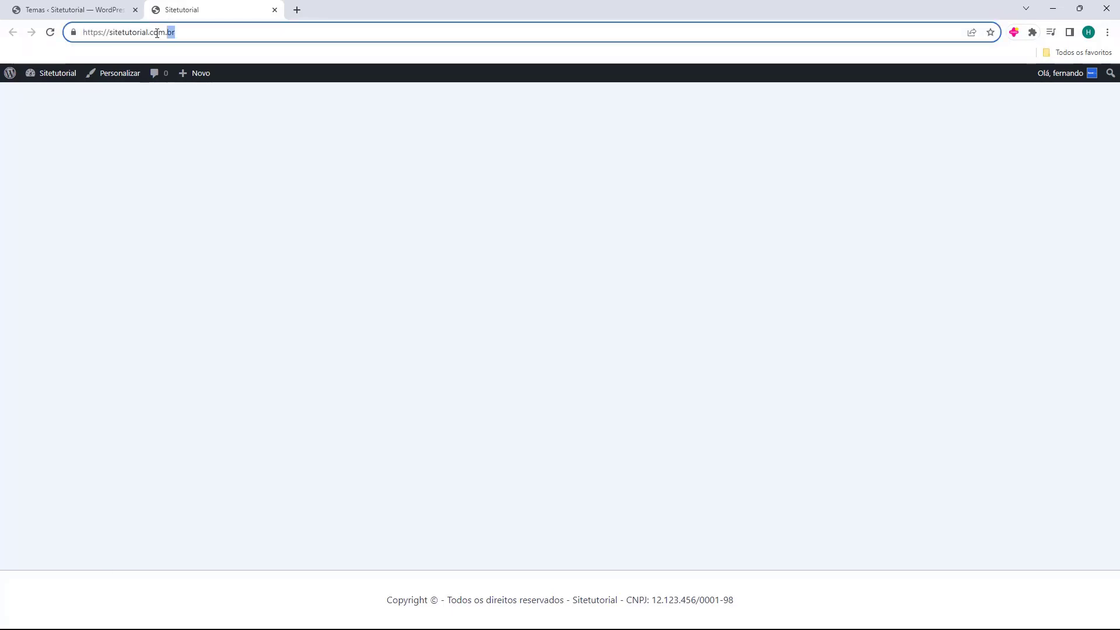
{"action": "type", "text": "https://sitetutorial.com.br/?add-to-cart=453"}
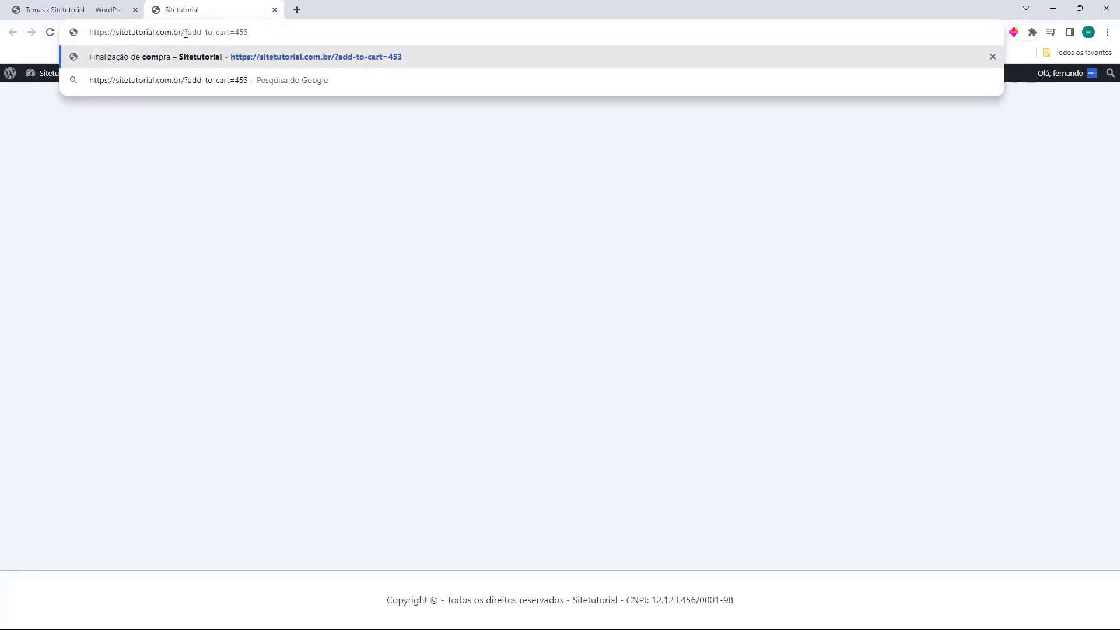
{"action": "key", "text": "Return"}
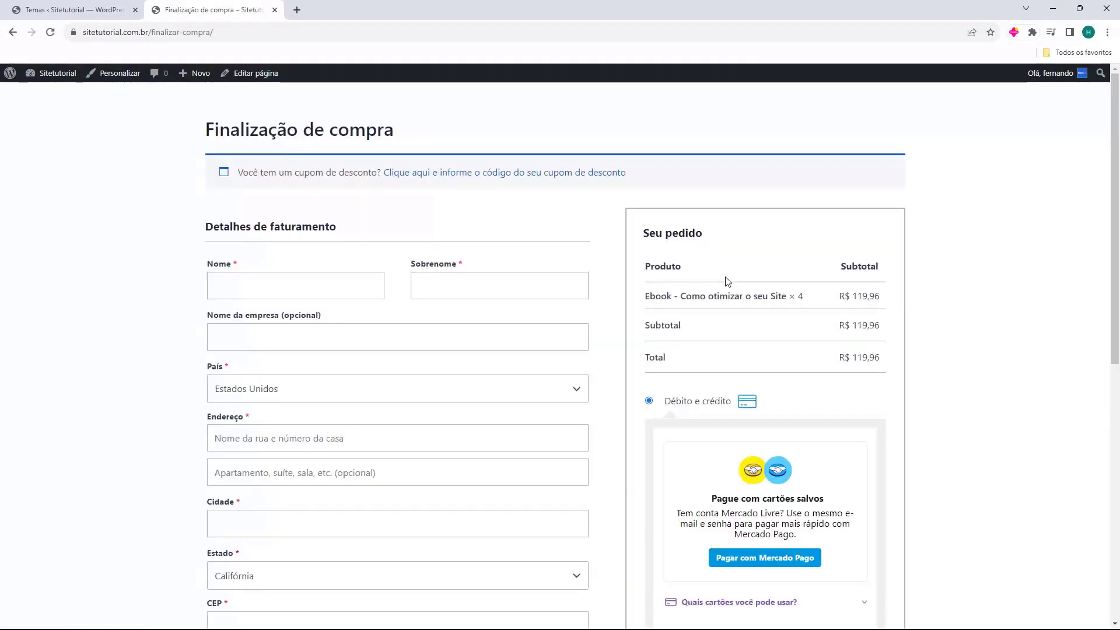
{"action": "double_click", "coordinate": [796, 299]}
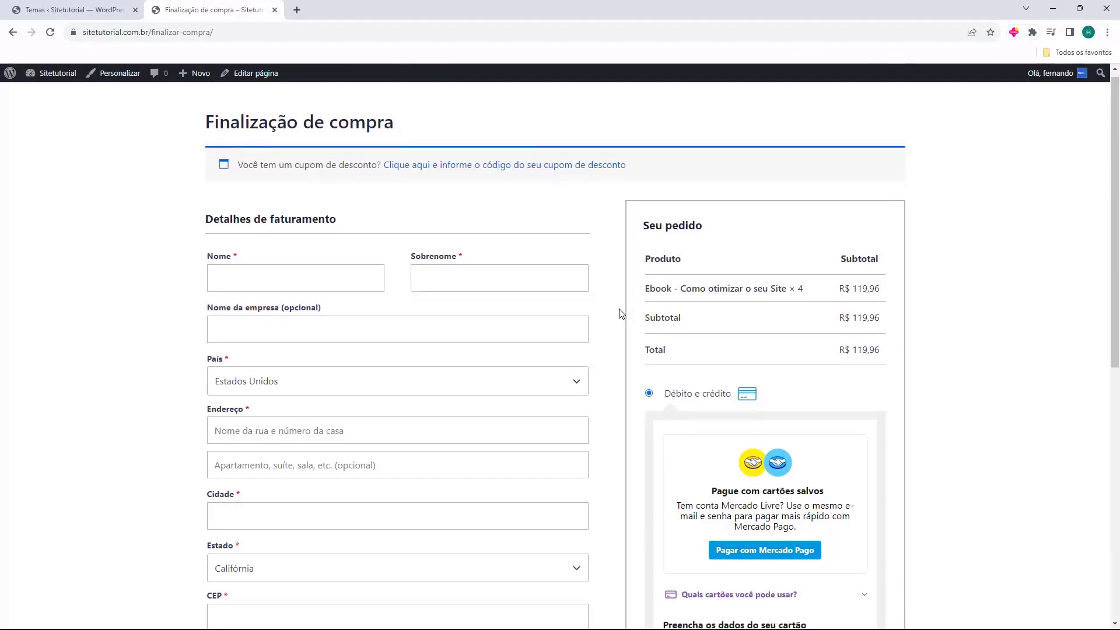
{"action": "scroll", "coordinate": [620, 314], "scroll_direction": "down", "scroll_amount": 4}
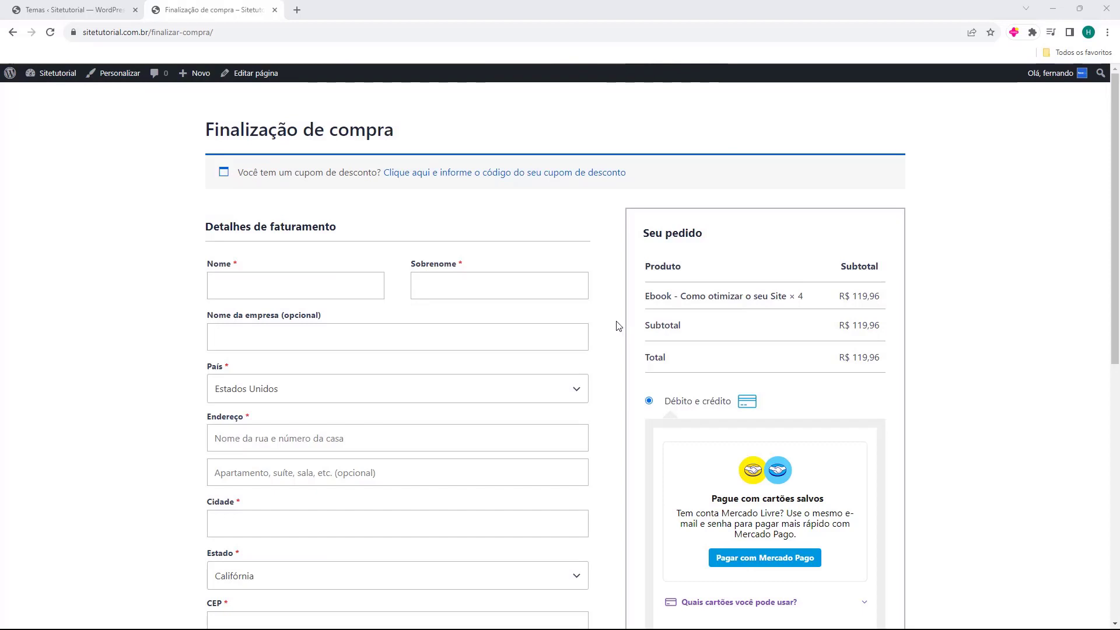
{"action": "left_click", "coordinate": [58, 73]}
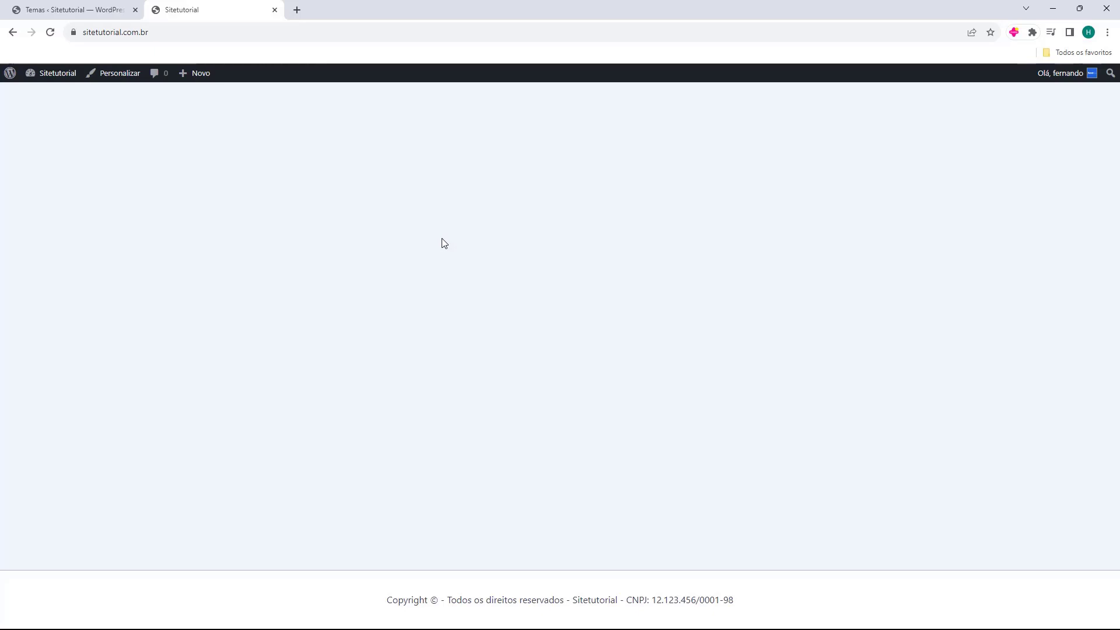
Close the Sitetutorial front-page tab and go to Elementor's Modelos salvos page
{"action": "left_click", "coordinate": [76, 10]}
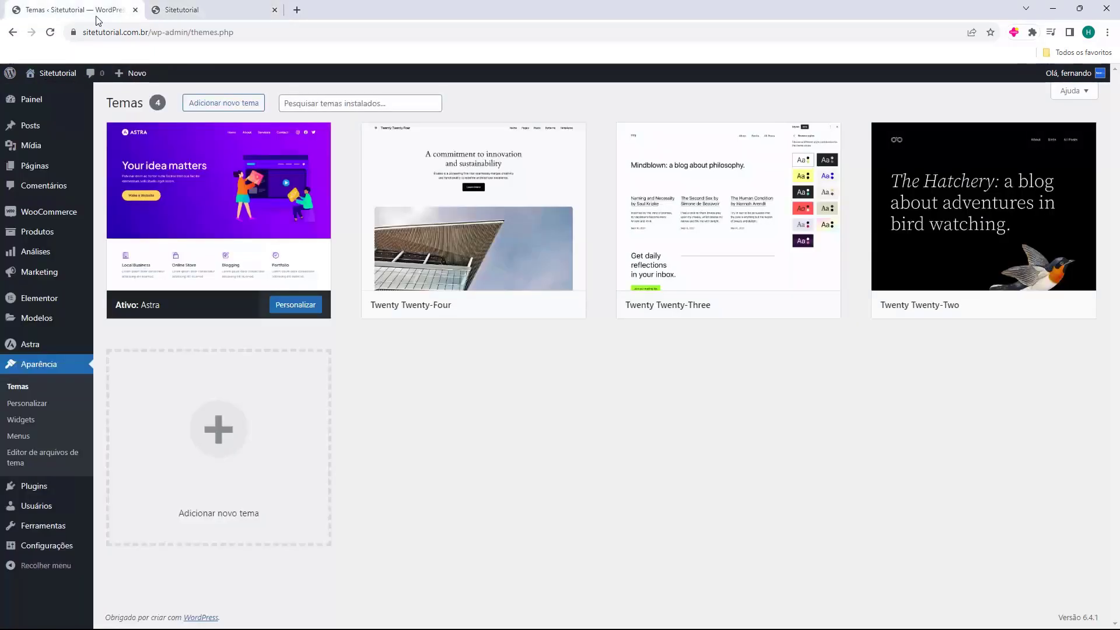
{"action": "middle_click", "coordinate": [194, 12]}
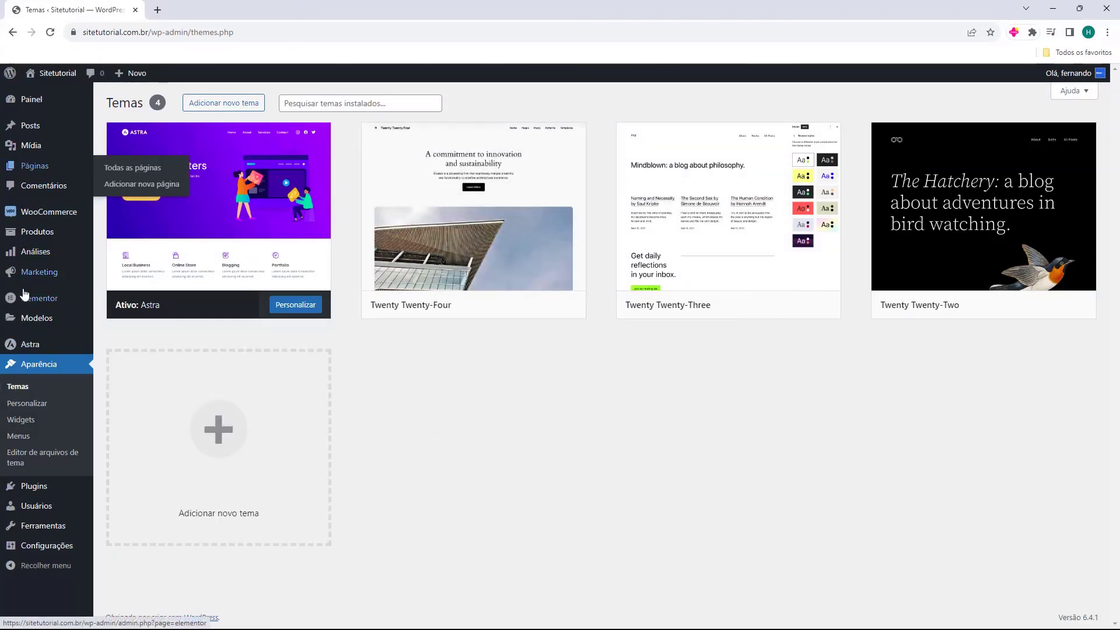
{"action": "mouse_move", "coordinate": [44, 319]}
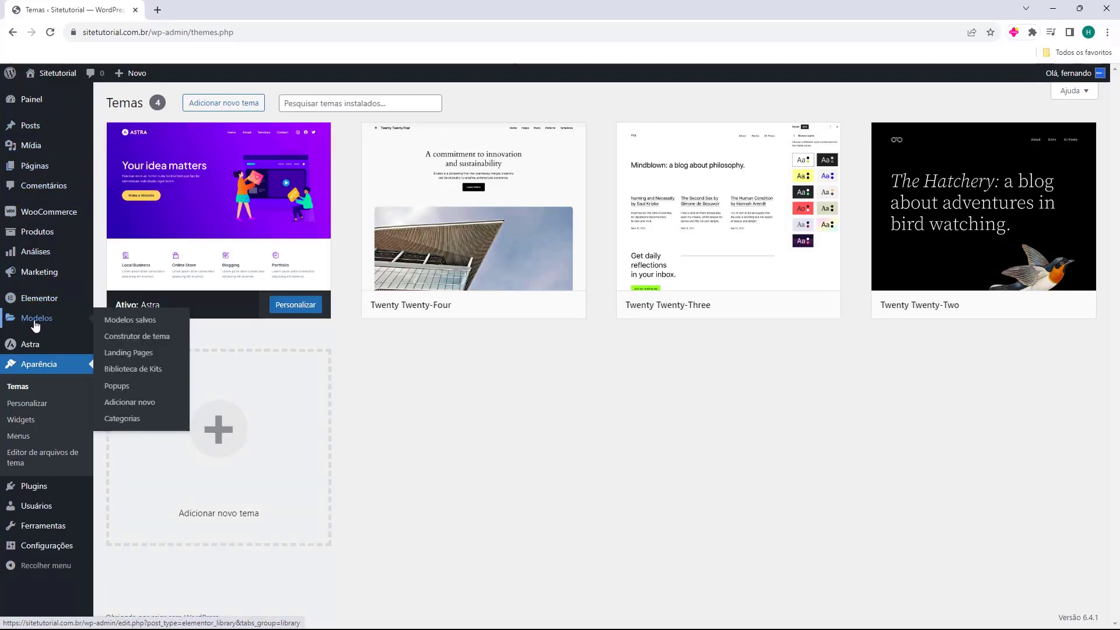
{"action": "left_click", "coordinate": [35, 320]}
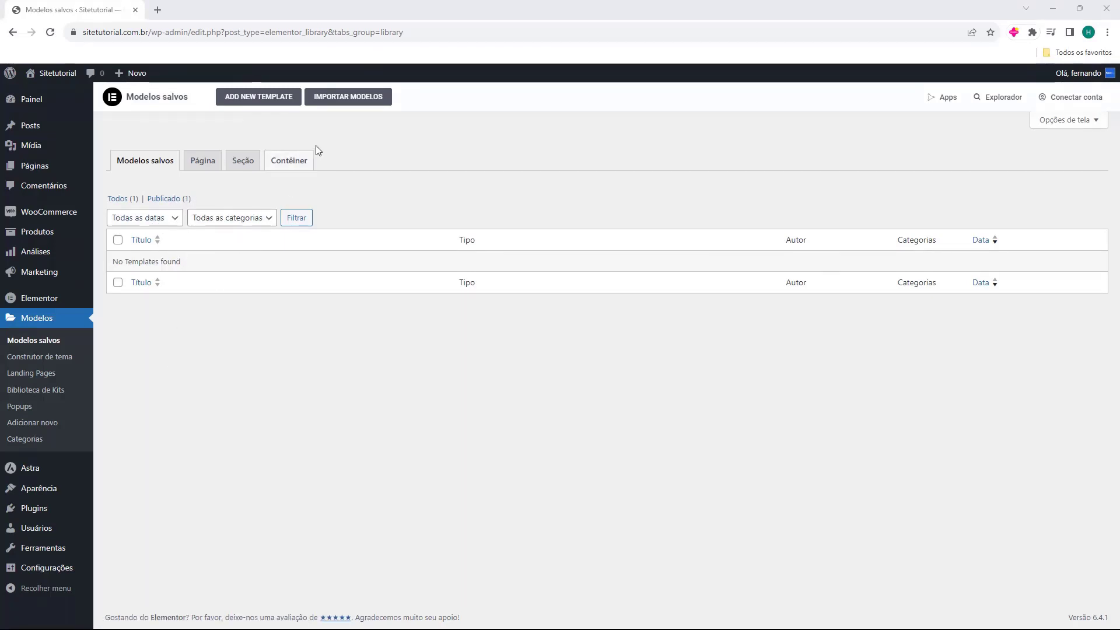
Show the template import panel and follow its link to the landing page template article
{"action": "left_click", "coordinate": [348, 103]}
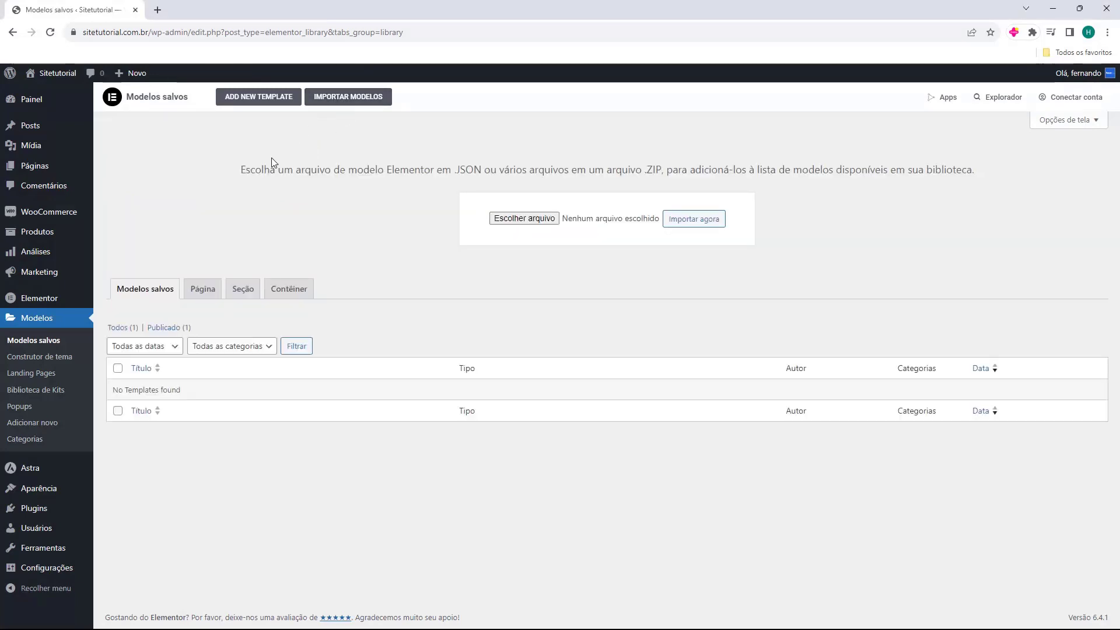
{"action": "left_click_drag", "start_coordinate": [239, 170], "coordinate": [544, 175]}
{"action": "left_click", "coordinate": [544, 175]}
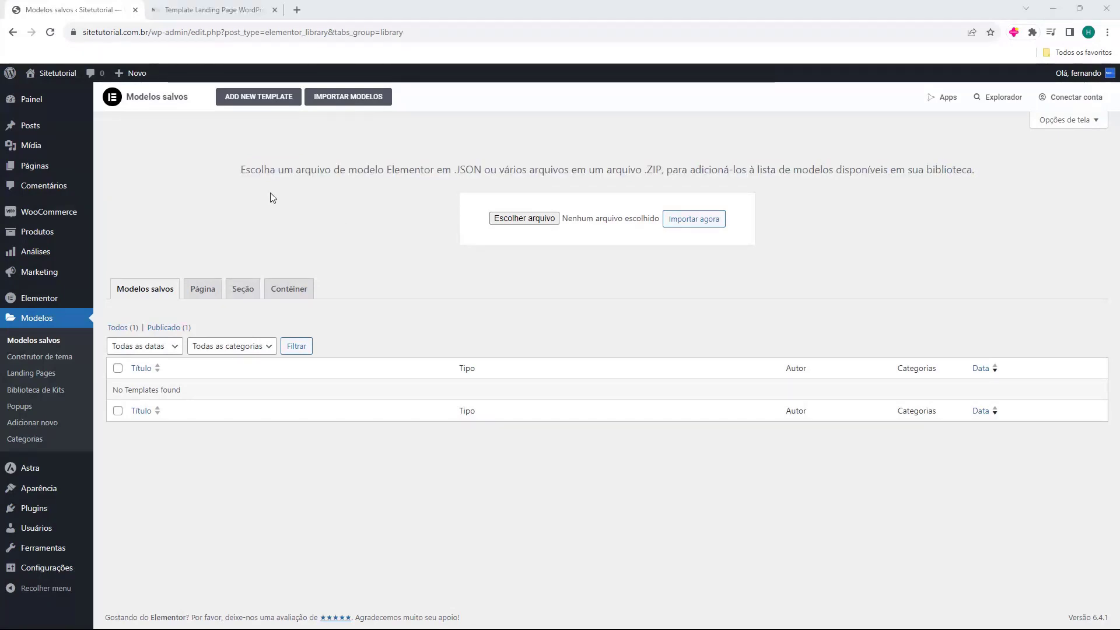
Download landing-page-wordpress.zip from the host2b article and return to Modelos salvos
{"action": "left_click", "coordinate": [215, 10]}
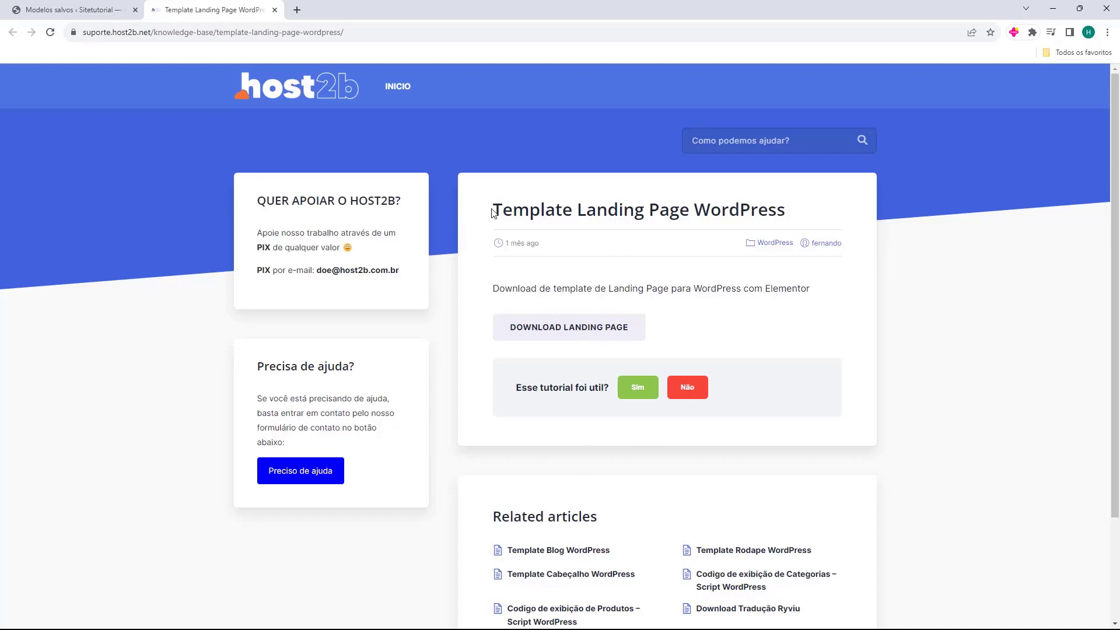
{"action": "left_click_drag", "start_coordinate": [492, 211], "coordinate": [691, 214]}
{"action": "left_click", "coordinate": [716, 216]}
{"action": "left_click_drag", "start_coordinate": [496, 211], "coordinate": [536, 210]}
{"action": "left_click", "coordinate": [536, 208]}
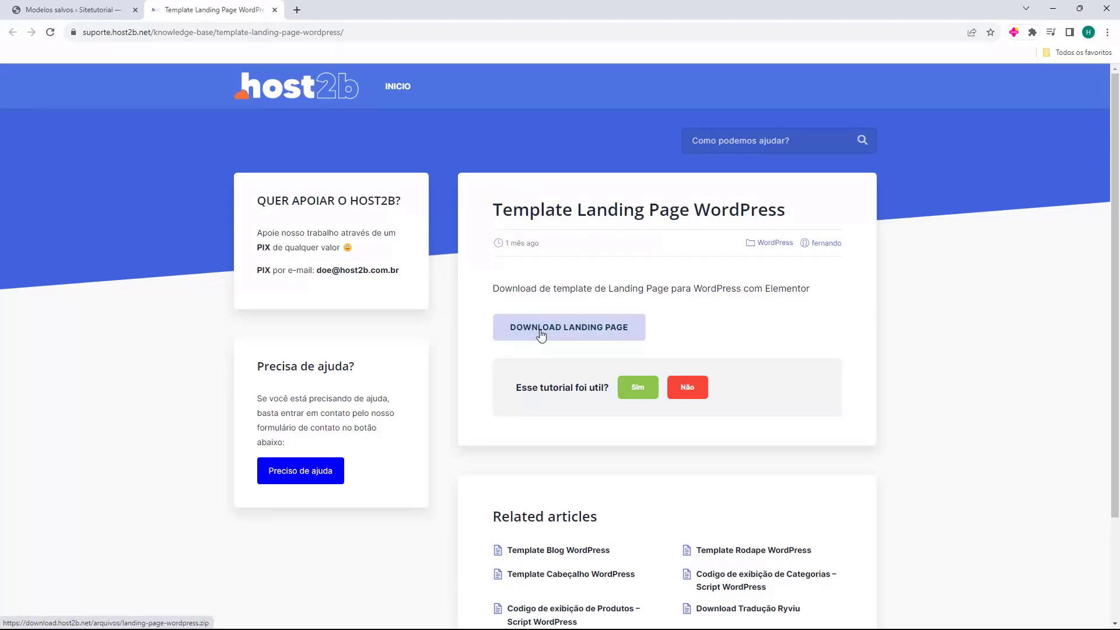
{"action": "left_click", "coordinate": [572, 334]}
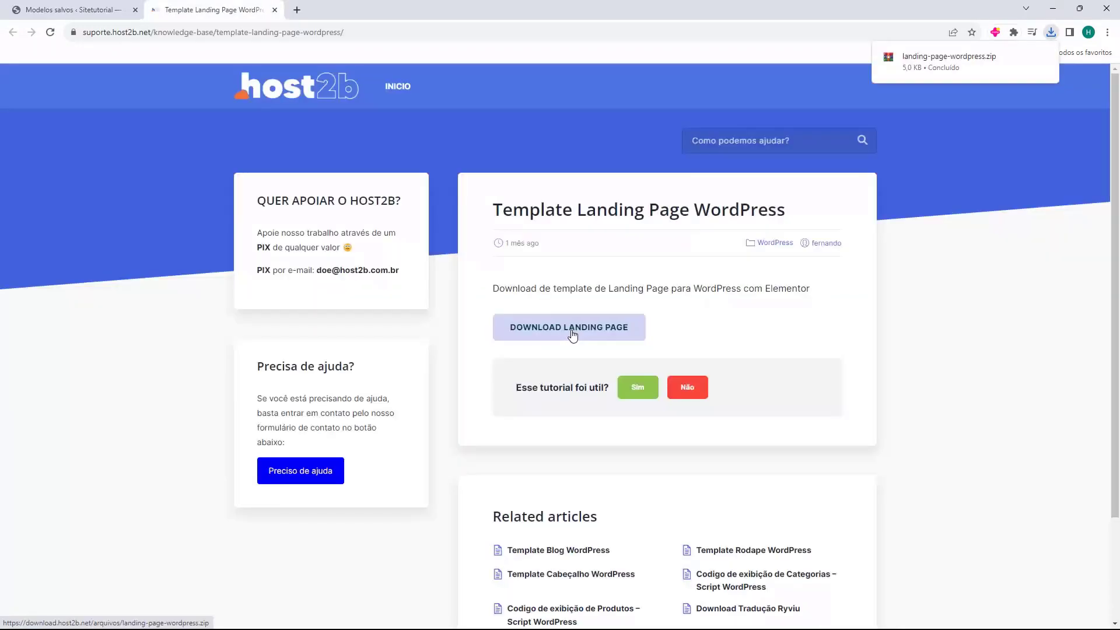
{"action": "mouse_move", "coordinate": [936, 67]}
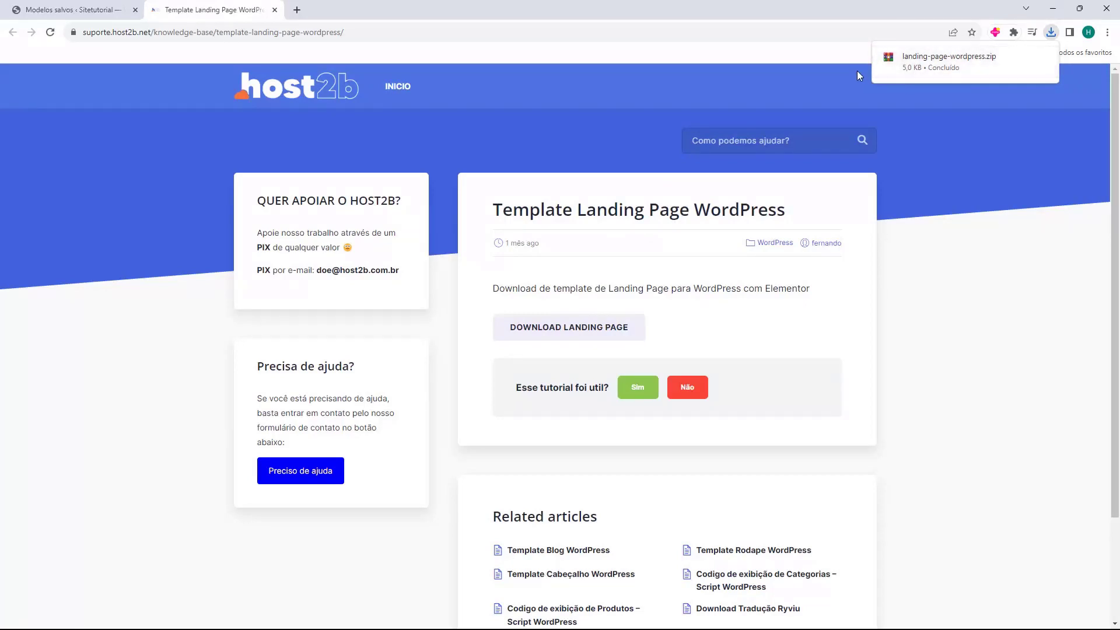
{"action": "left_click", "coordinate": [73, 9]}
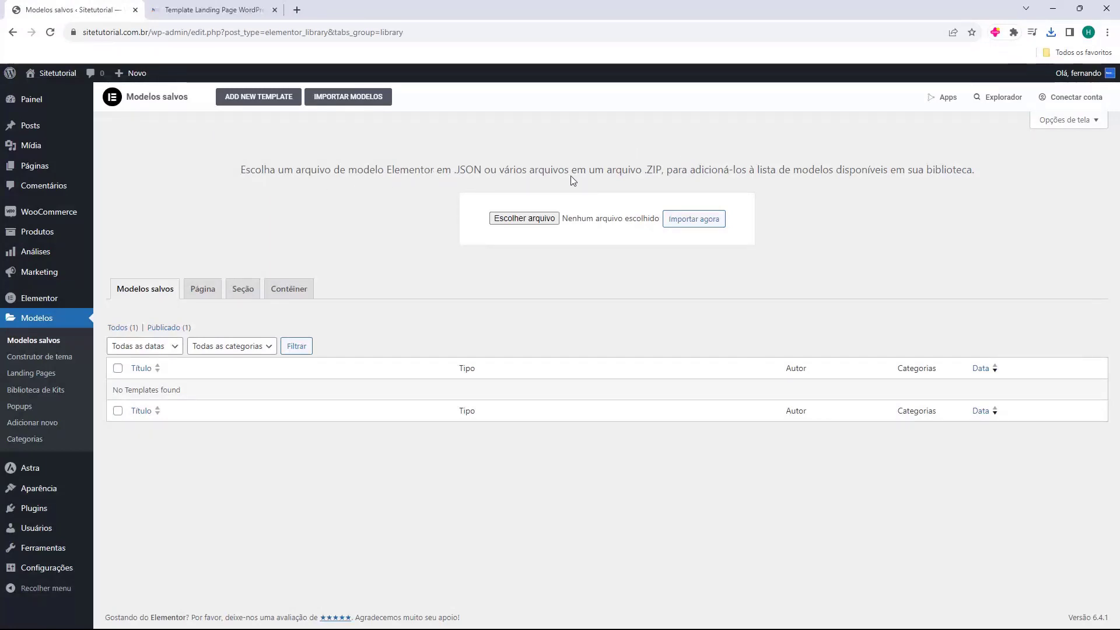
Import landing-page-wordpress.zip, accepting the JSON warning and enabling unfiltered uploads
{"action": "left_click", "coordinate": [490, 219]}
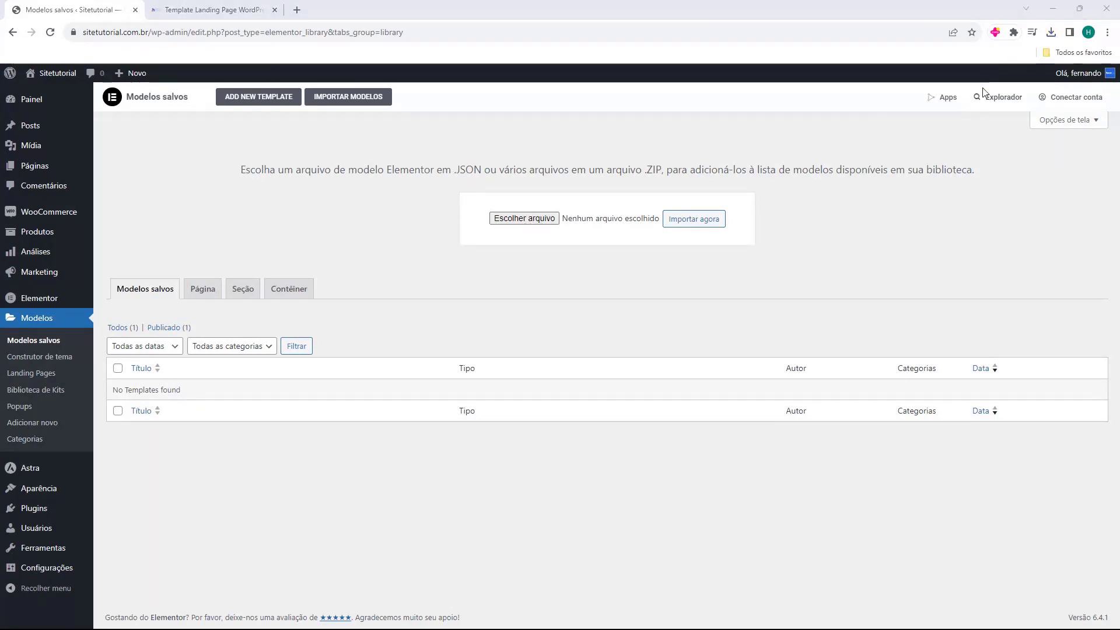
{"action": "left_click", "coordinate": [1051, 32]}
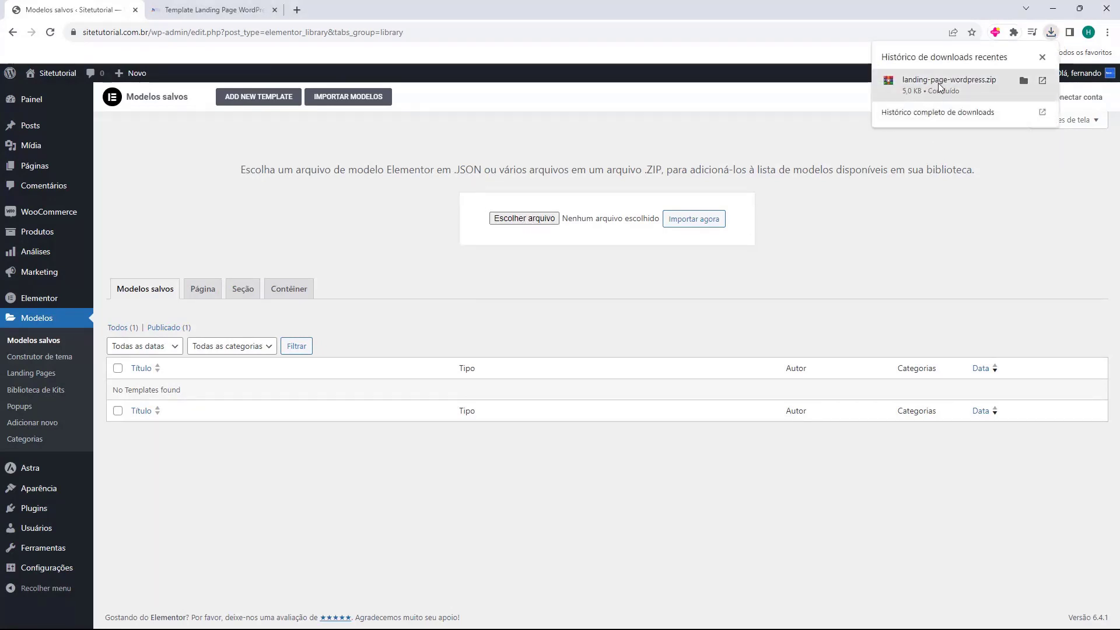
{"action": "left_click_drag", "start_coordinate": [940, 88], "coordinate": [523, 220]}
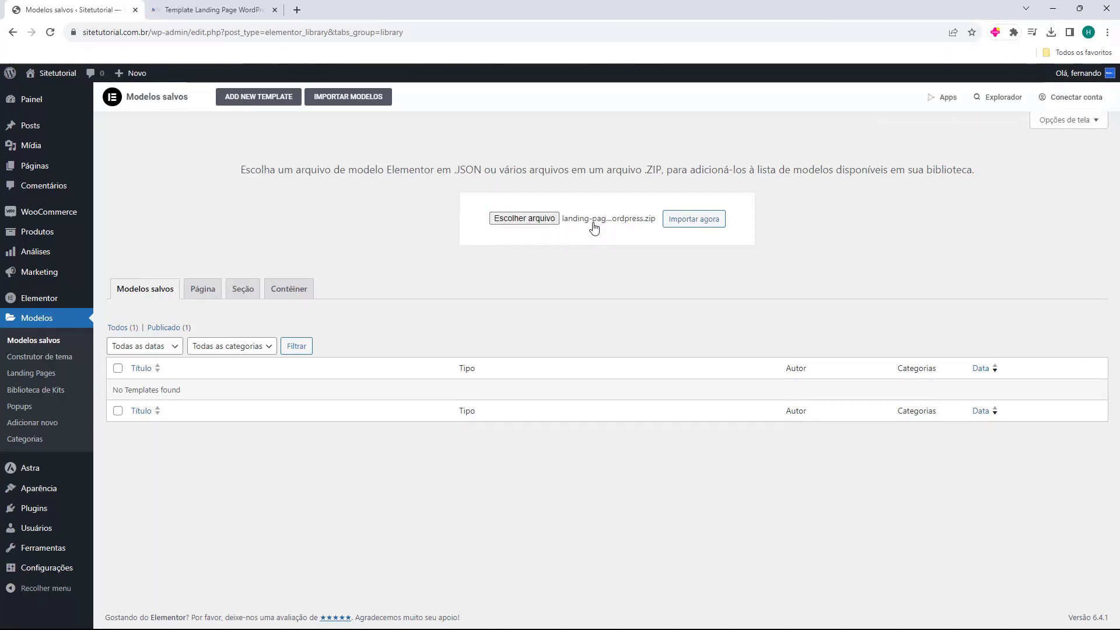
{"action": "left_click", "coordinate": [689, 221]}
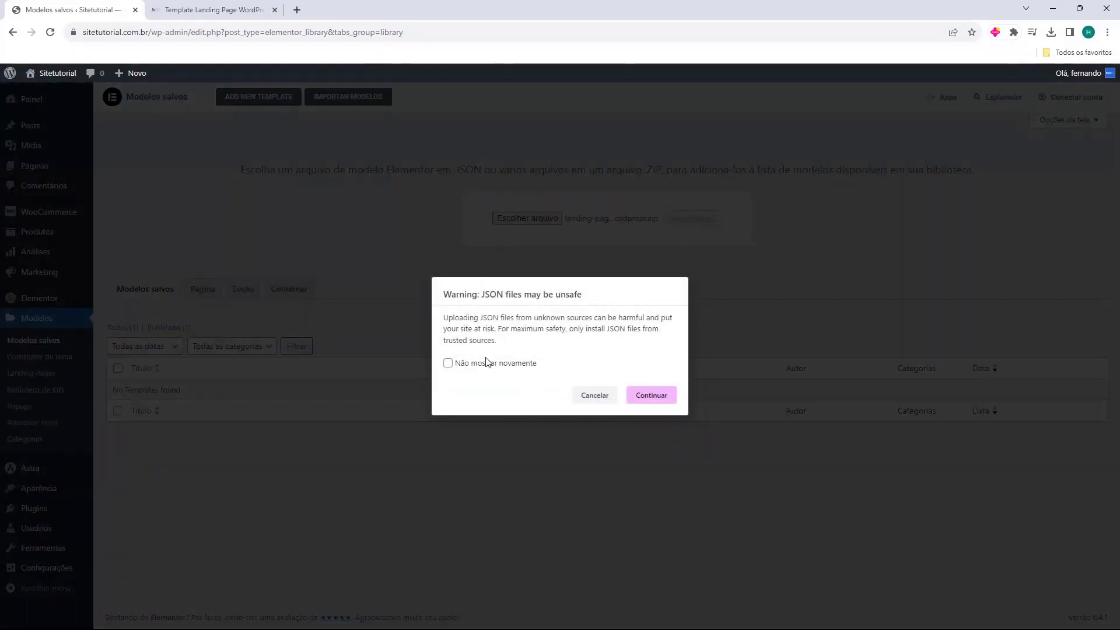
{"action": "left_click", "coordinate": [651, 395]}
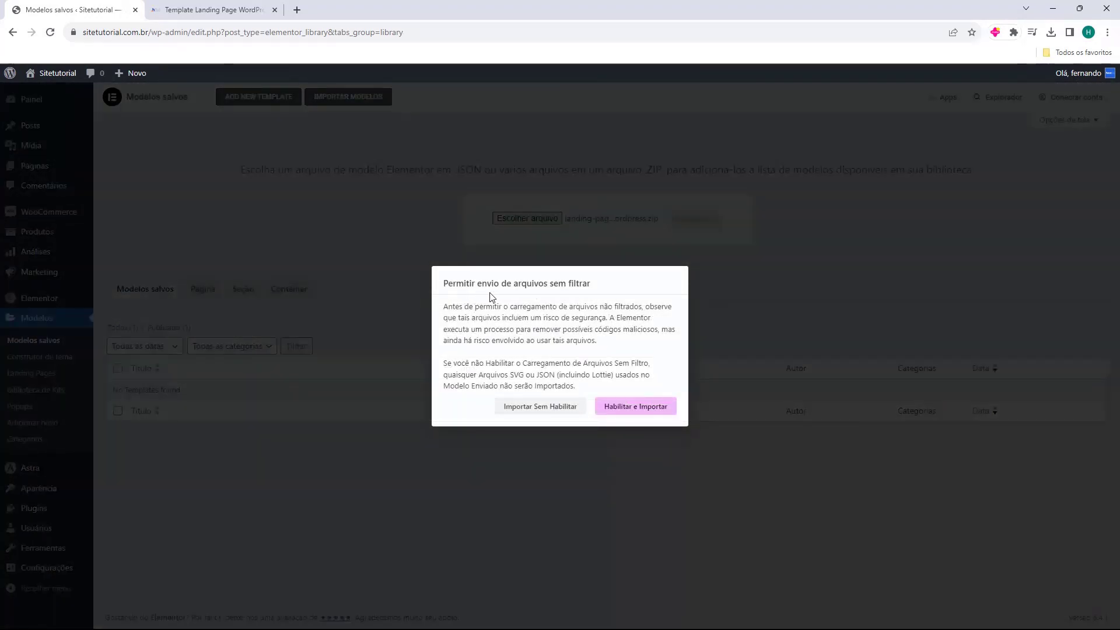
{"action": "left_click", "coordinate": [629, 413]}
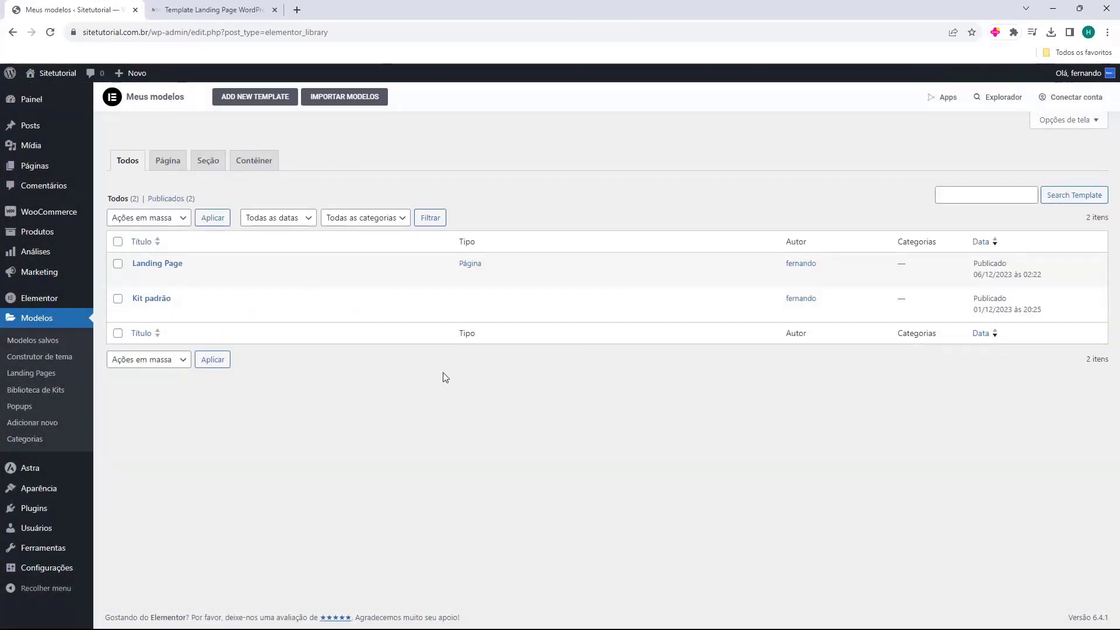
Close the template article tab and create a new blank page from Páginas
{"action": "left_click_drag", "start_coordinate": [133, 263], "coordinate": [178, 264]}
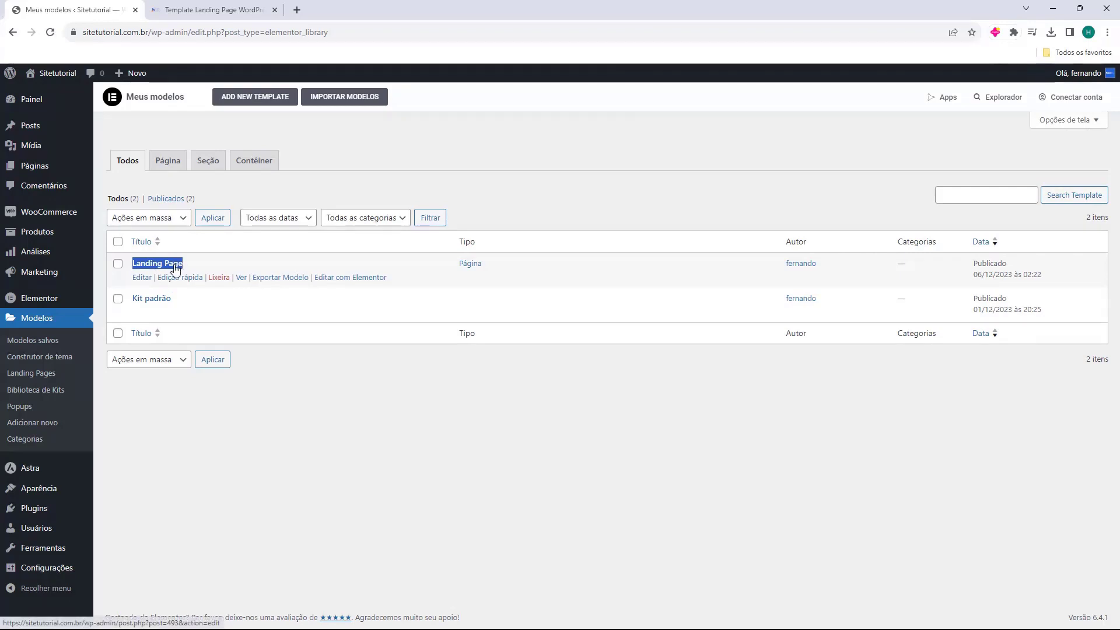
{"action": "left_click", "coordinate": [225, 263]}
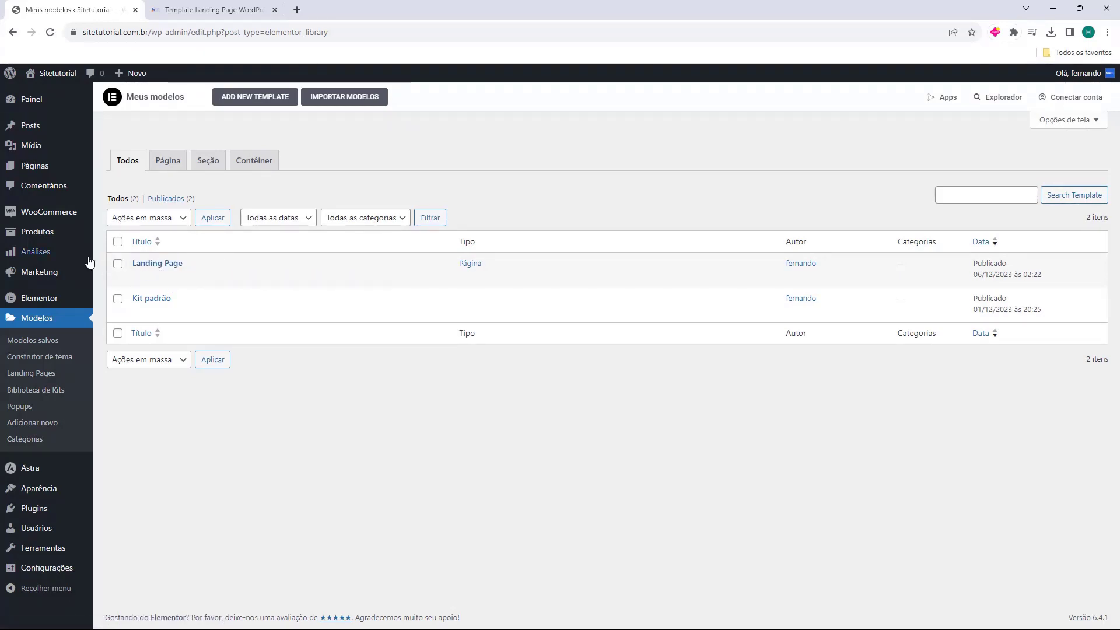
{"action": "mouse_move", "coordinate": [32, 168]}
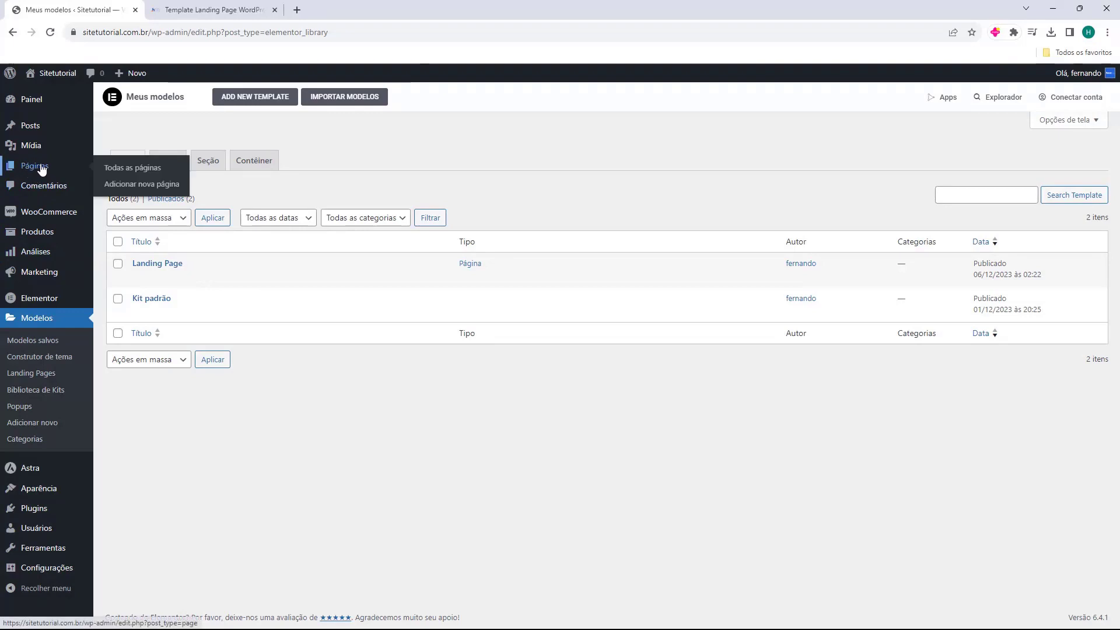
{"action": "left_click", "coordinate": [32, 168]}
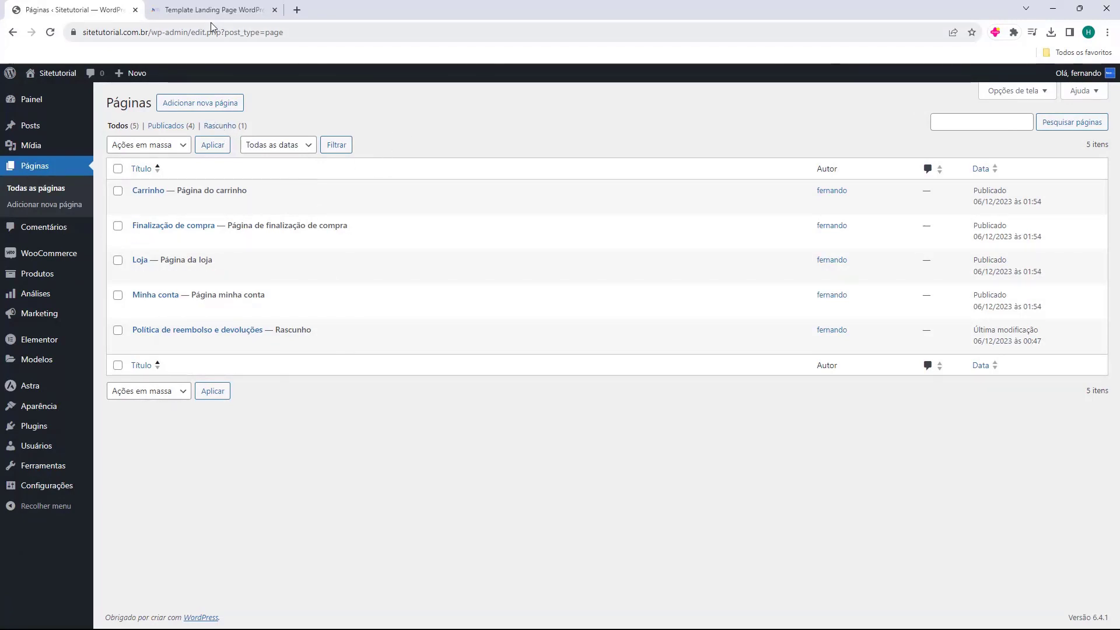
{"action": "left_click", "coordinate": [274, 10]}
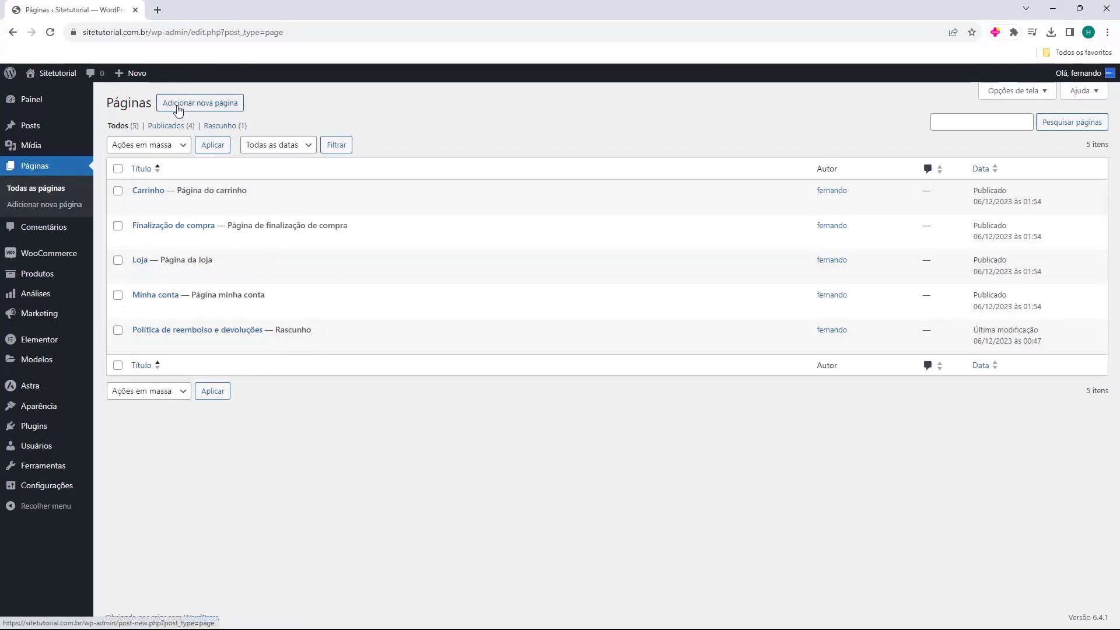
{"action": "left_click", "coordinate": [199, 105]}
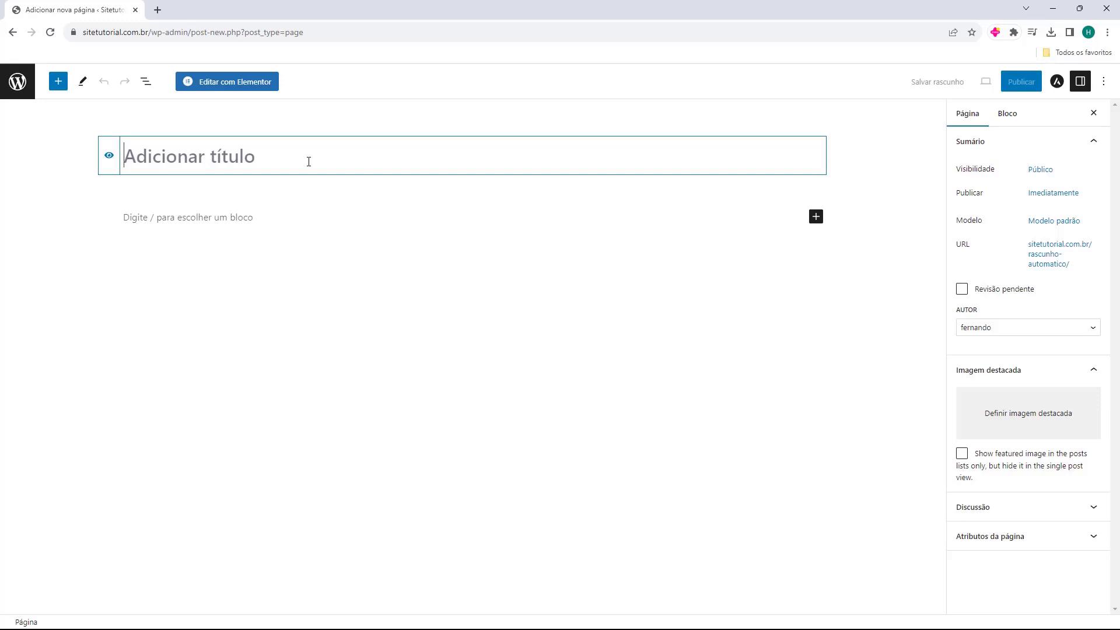
Title the new page 'Inicio', restoring it with Ctrl+Z after accidentally deleting it
{"action": "type", "text": "Inicio"}
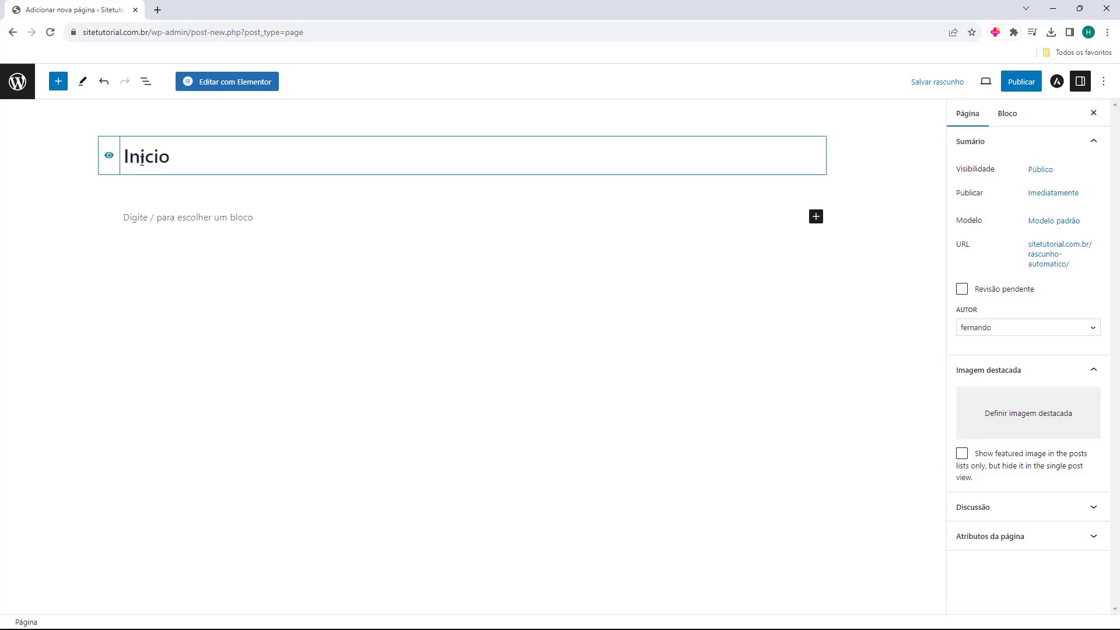
{"action": "key", "text": "ctrl+a"}
{"action": "key", "text": "BackSpace"}
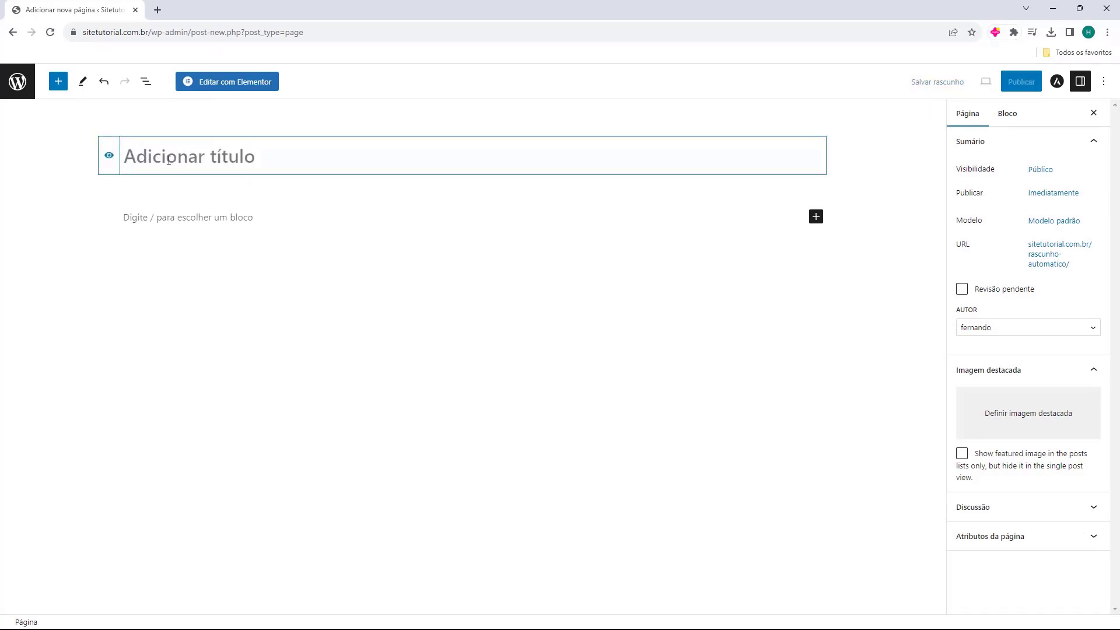
{"action": "key", "text": "ctrl+z"}
{"action": "left_click", "coordinate": [159, 188]}
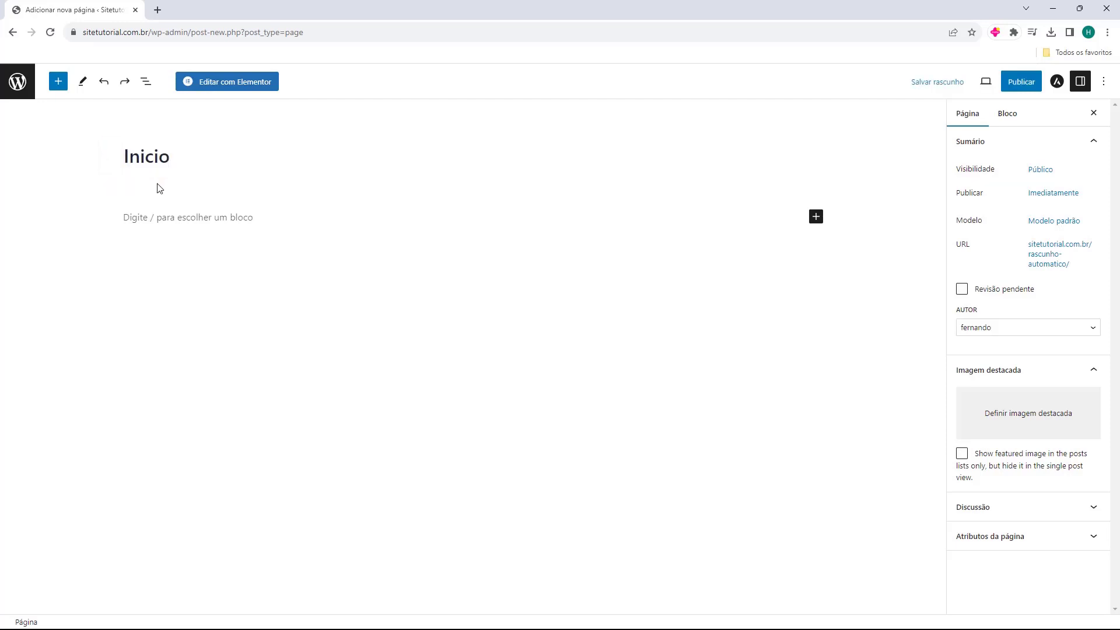
{"action": "left_click", "coordinate": [133, 157]}
{"action": "left_click", "coordinate": [222, 210]}
Open Inicio in Elementor and show the Meus modelos page templates in the library
{"action": "left_click", "coordinate": [232, 86]}
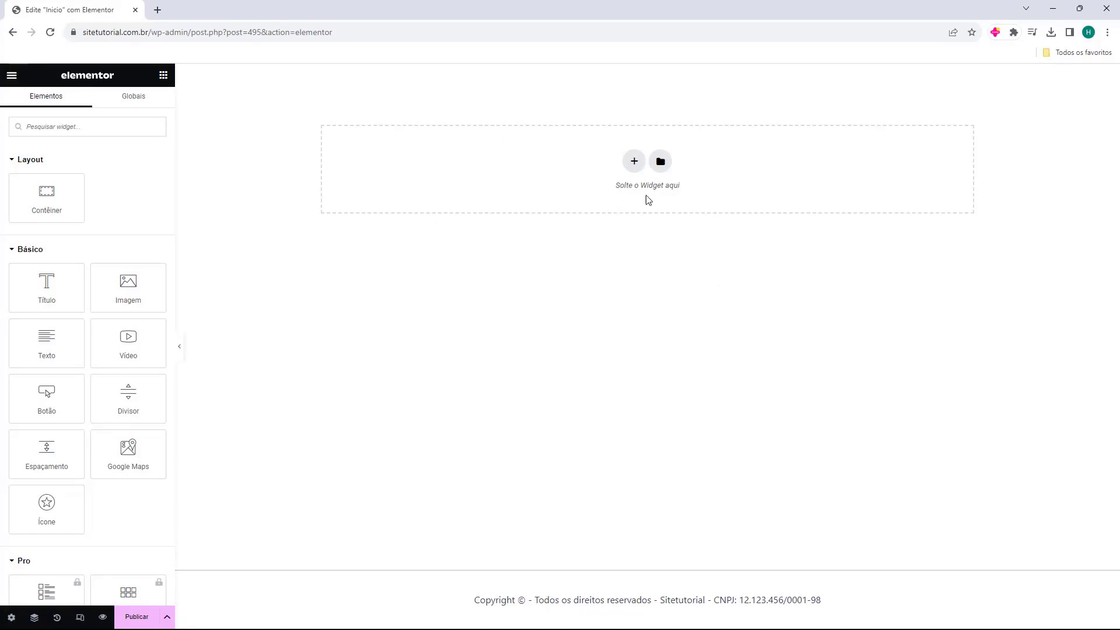
{"action": "left_click", "coordinate": [661, 162]}
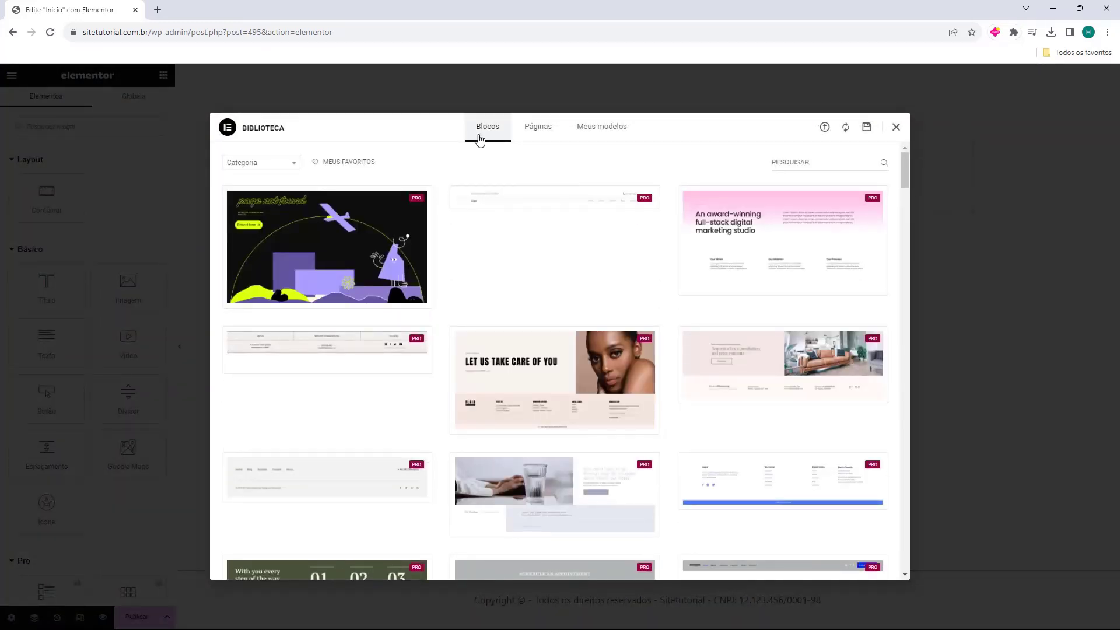
{"action": "scroll", "coordinate": [439, 230], "scroll_direction": "down", "scroll_amount": 5}
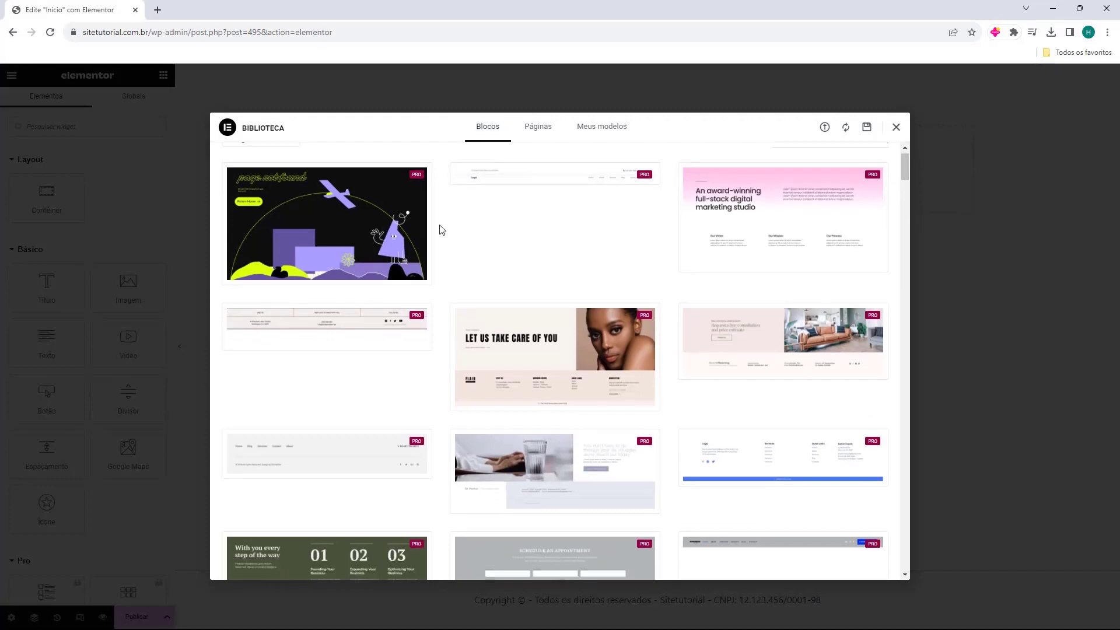
{"action": "scroll", "coordinate": [444, 240], "scroll_direction": "down", "scroll_amount": 2}
{"action": "scroll", "coordinate": [455, 222], "scroll_direction": "up", "scroll_amount": 8}
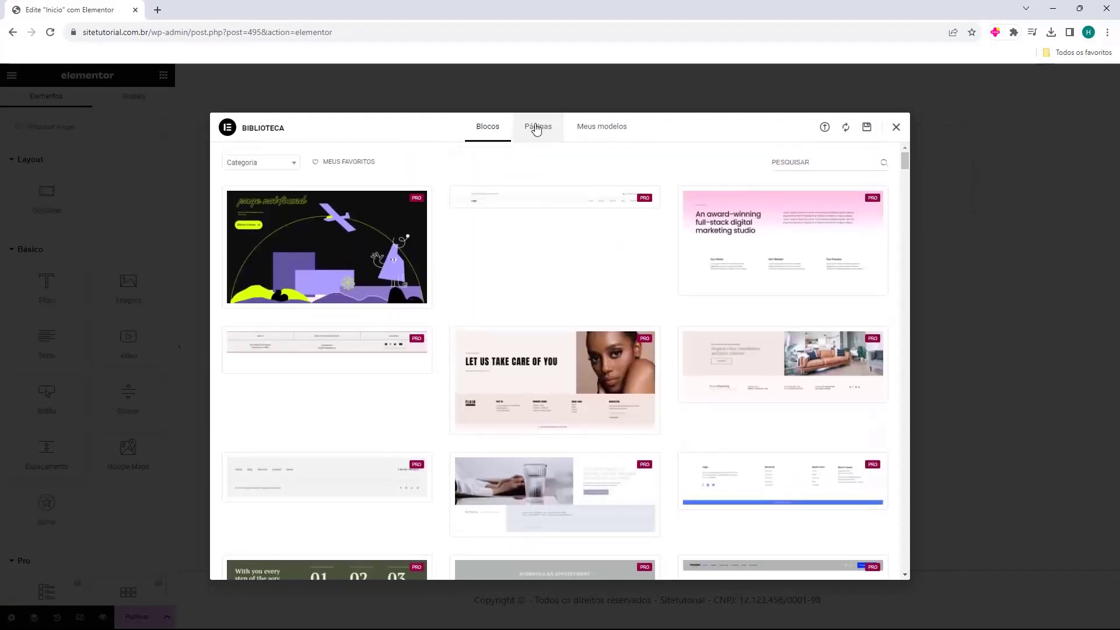
{"action": "left_click", "coordinate": [534, 127]}
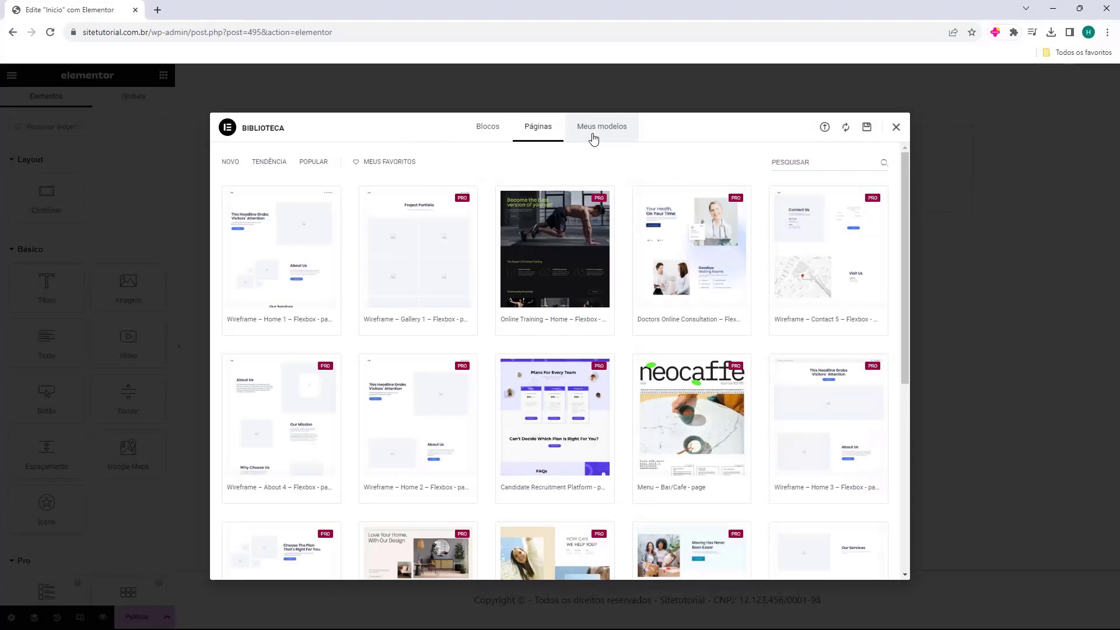
{"action": "left_click", "coordinate": [595, 137]}
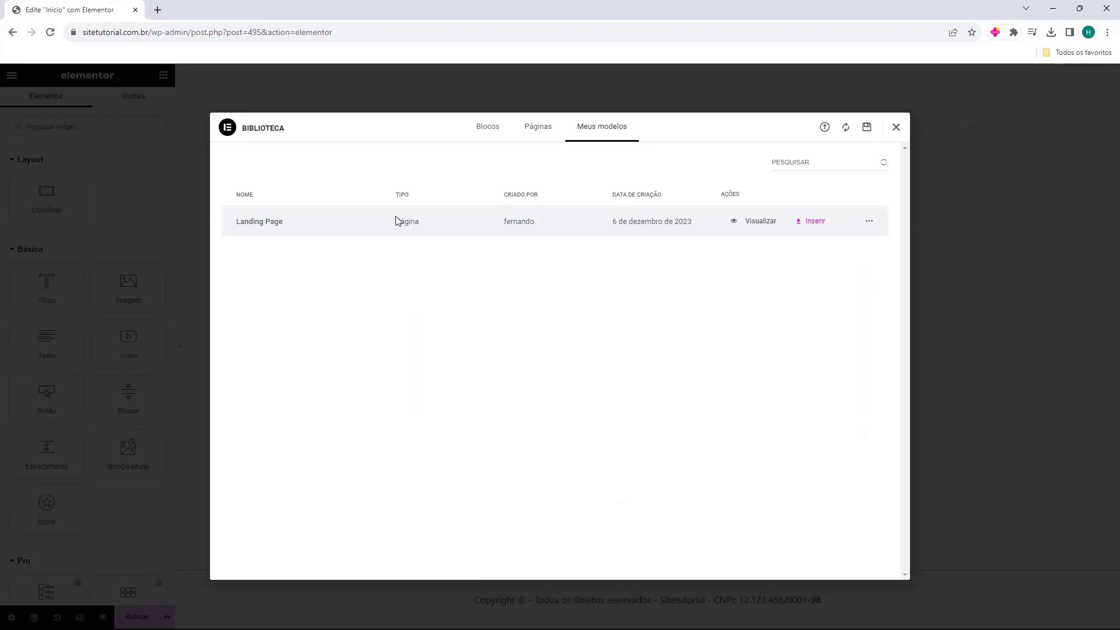
Insert the Landing Page template and review its hero, testimonials, pricing, FAQ and footer
{"action": "left_click", "coordinate": [814, 225]}
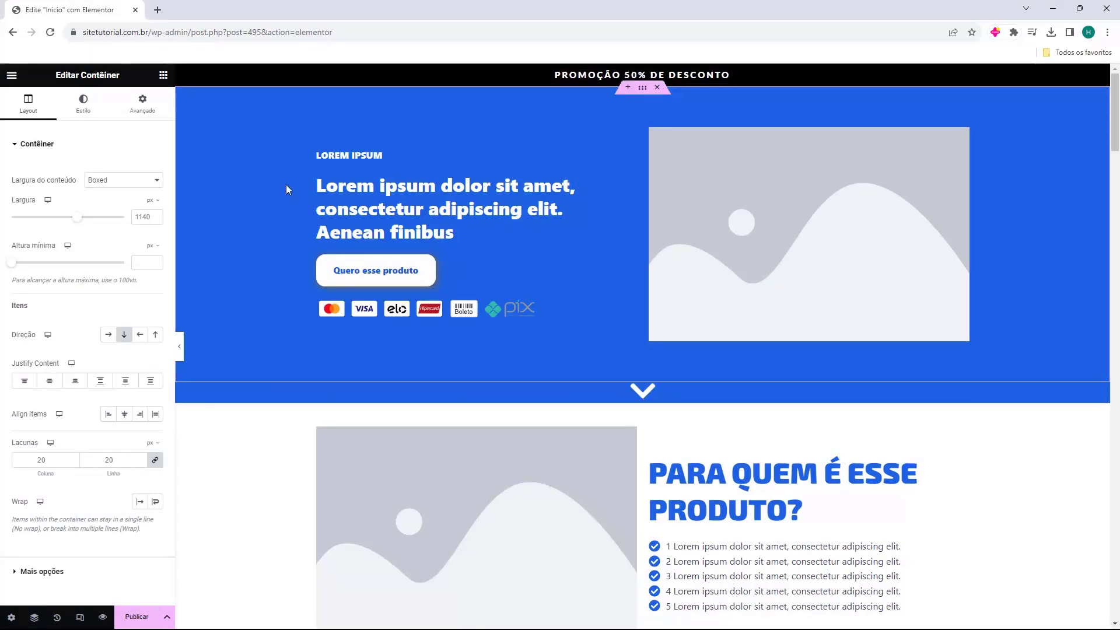
{"action": "scroll", "coordinate": [286, 184], "scroll_direction": "down", "scroll_amount": 4}
{"action": "scroll", "coordinate": [273, 142], "scroll_direction": "down", "scroll_amount": 10}
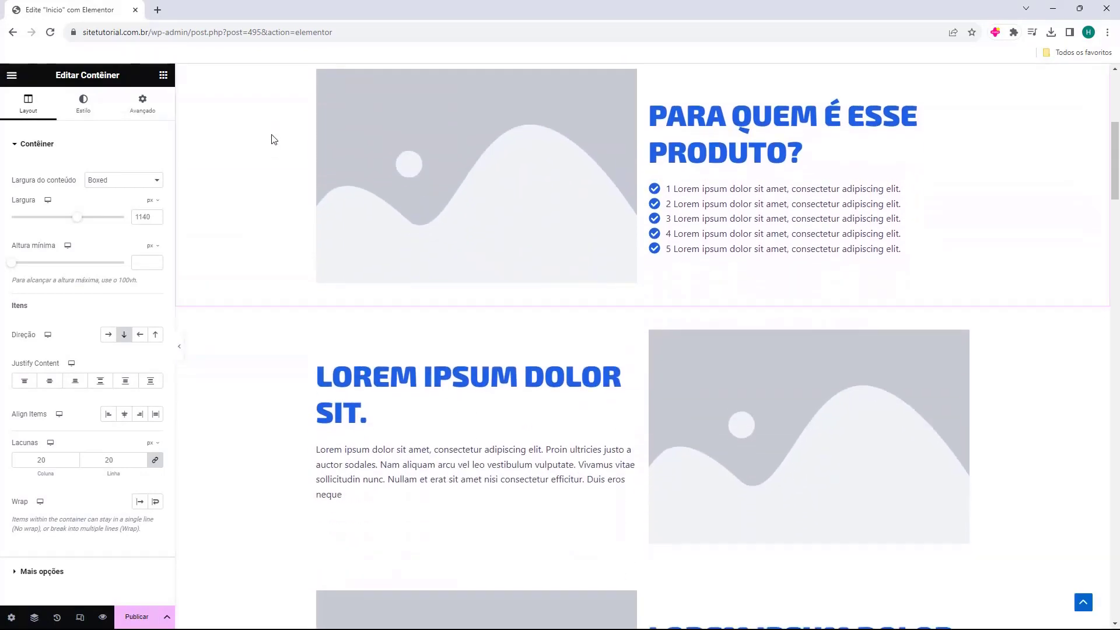
{"action": "scroll", "coordinate": [273, 134], "scroll_direction": "down", "scroll_amount": 7}
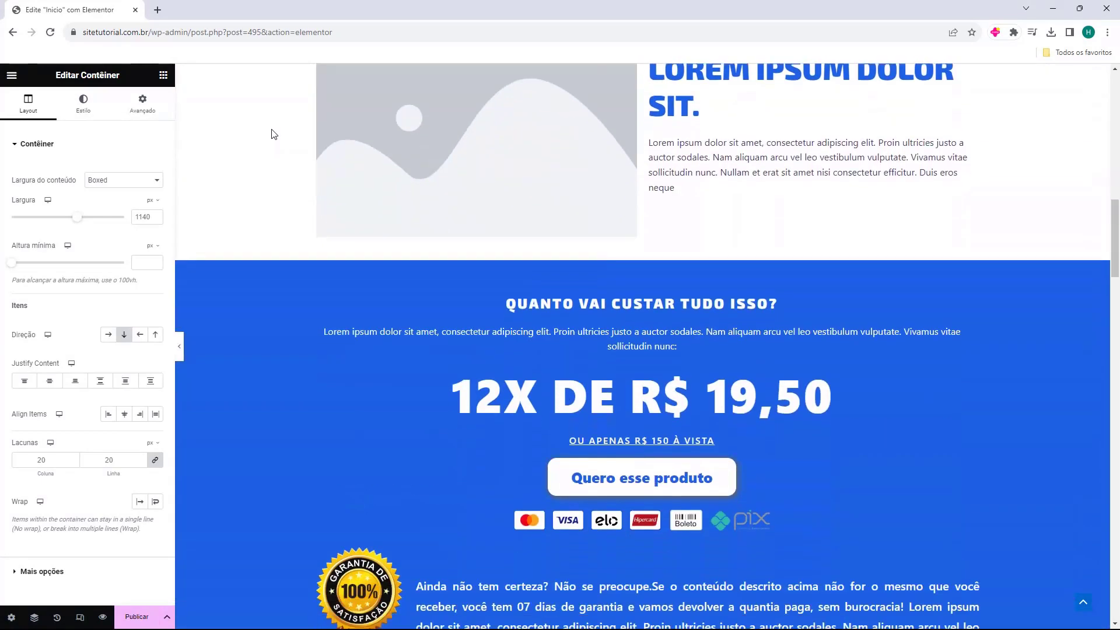
{"action": "scroll", "coordinate": [271, 134], "scroll_direction": "down", "scroll_amount": 15}
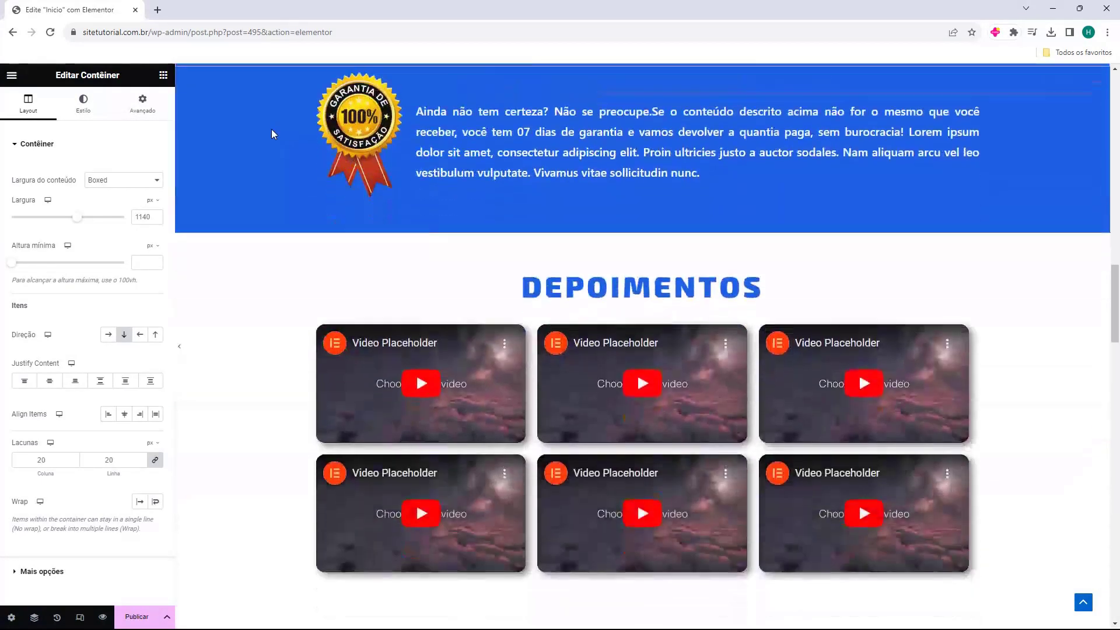
{"action": "scroll", "coordinate": [272, 134], "scroll_direction": "down", "scroll_amount": 13}
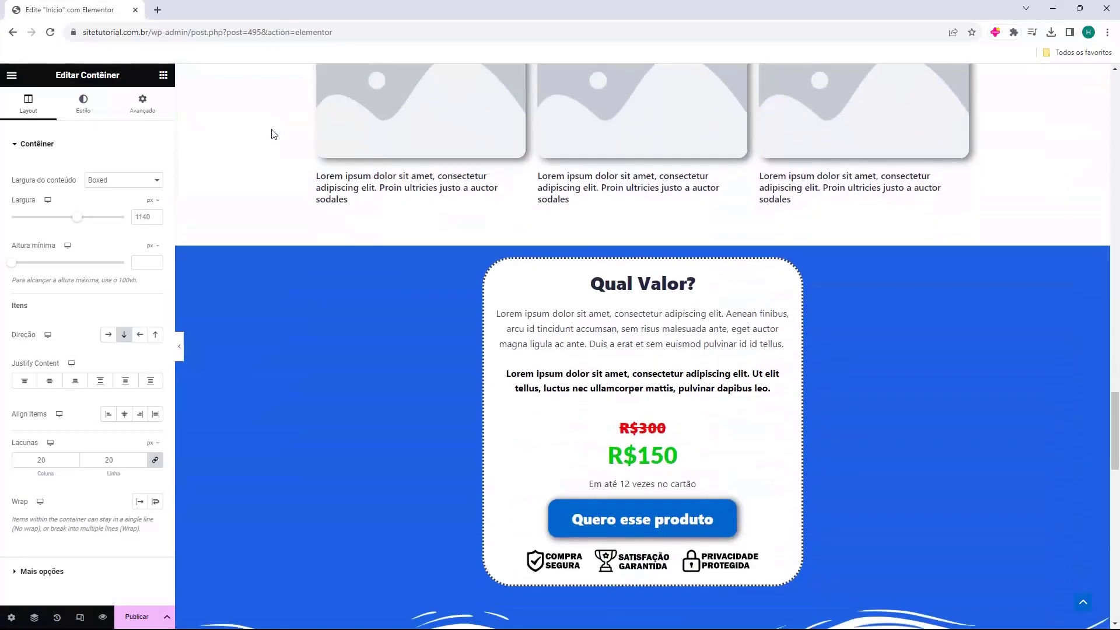
{"action": "scroll", "coordinate": [272, 134], "scroll_direction": "down", "scroll_amount": 10}
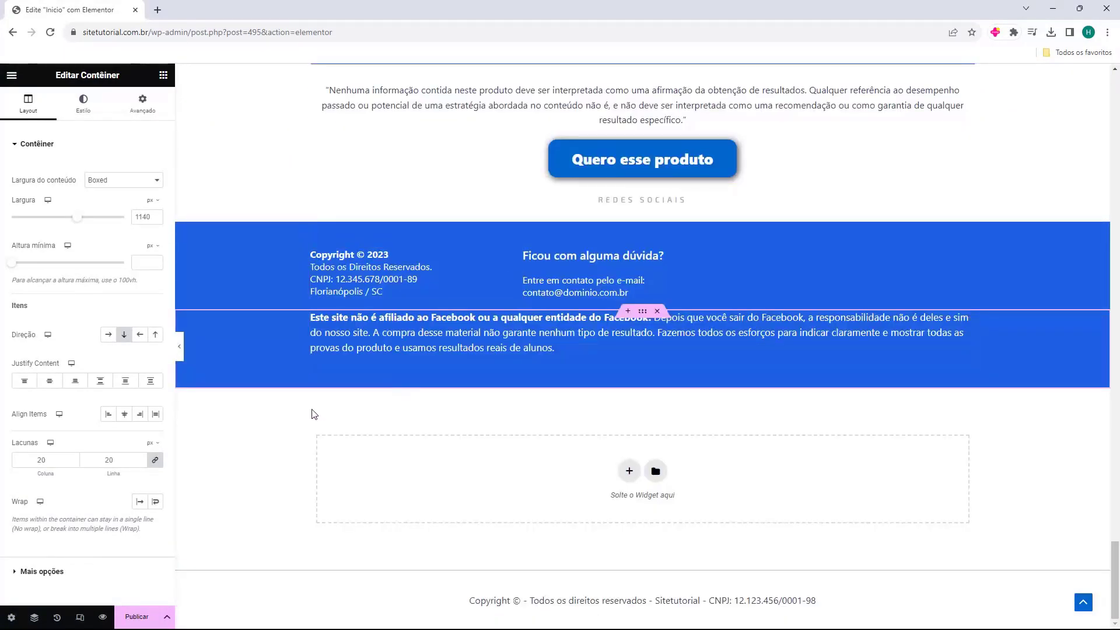
{"action": "scroll", "coordinate": [294, 385], "scroll_direction": "up", "scroll_amount": 20}
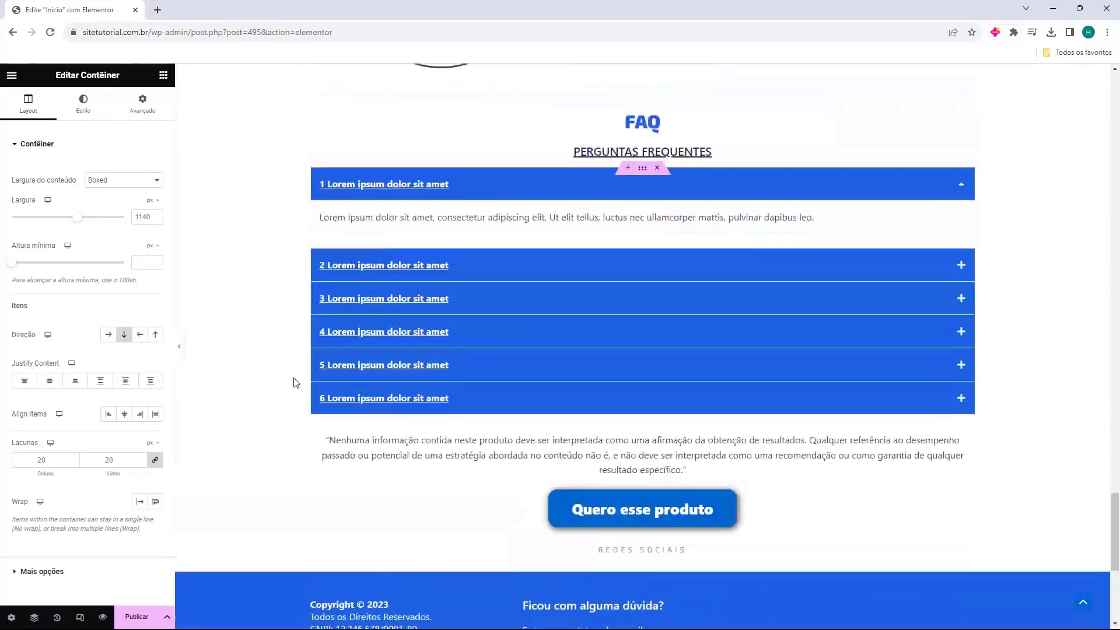
{"action": "scroll", "coordinate": [292, 376], "scroll_direction": "up", "scroll_amount": 20}
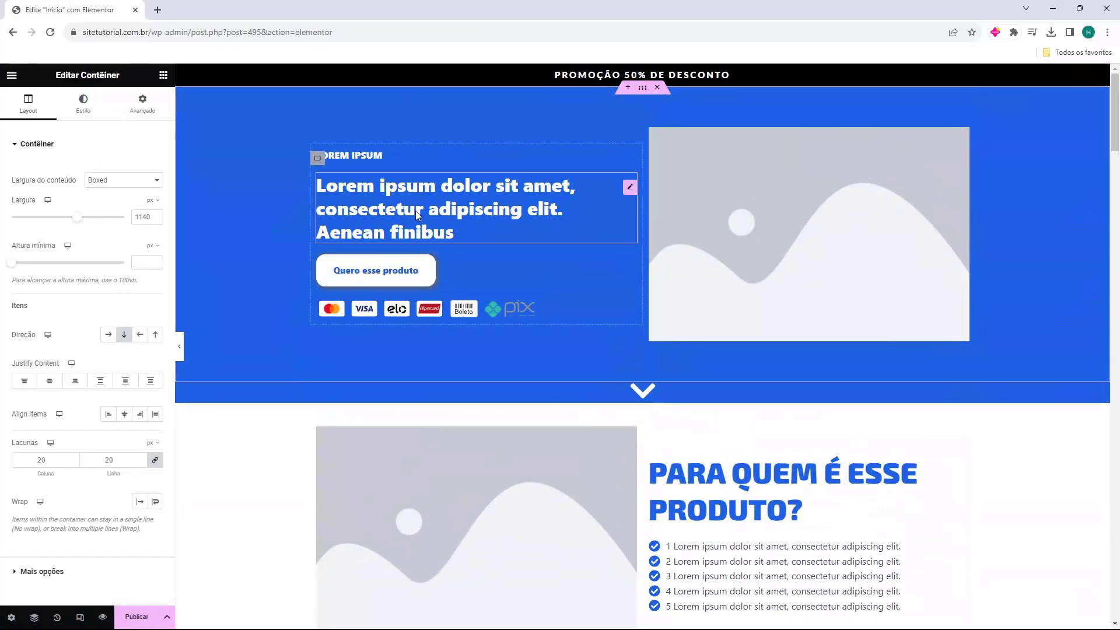
Replace the small LOREM IPSUM hero label with 'Ebook'
{"action": "left_click", "coordinate": [361, 156]}
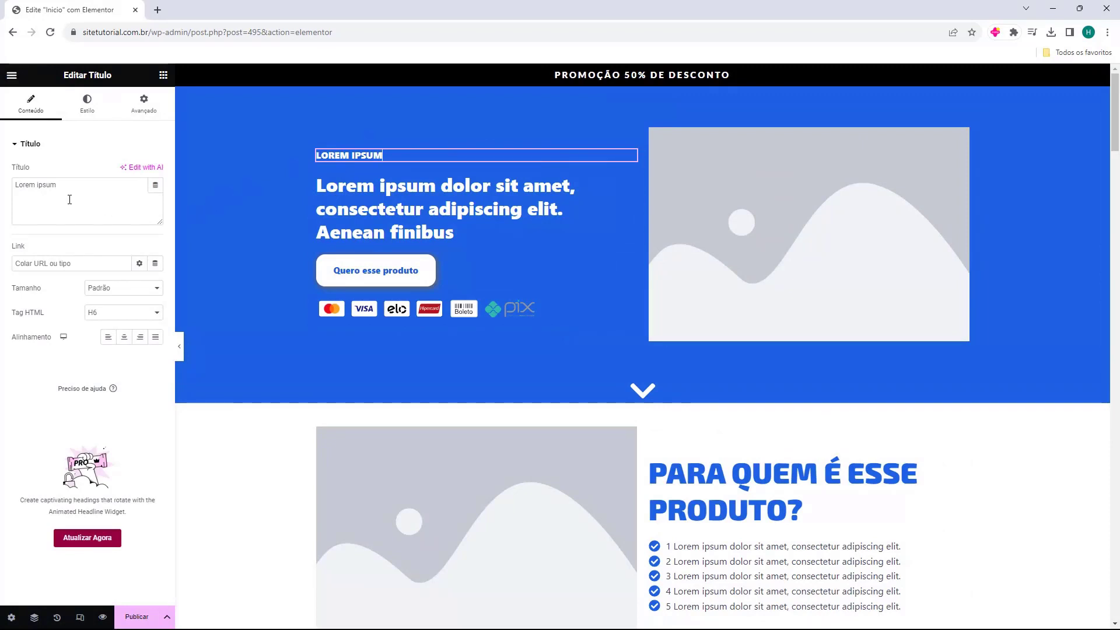
{"action": "triple_click", "coordinate": [55, 187]}
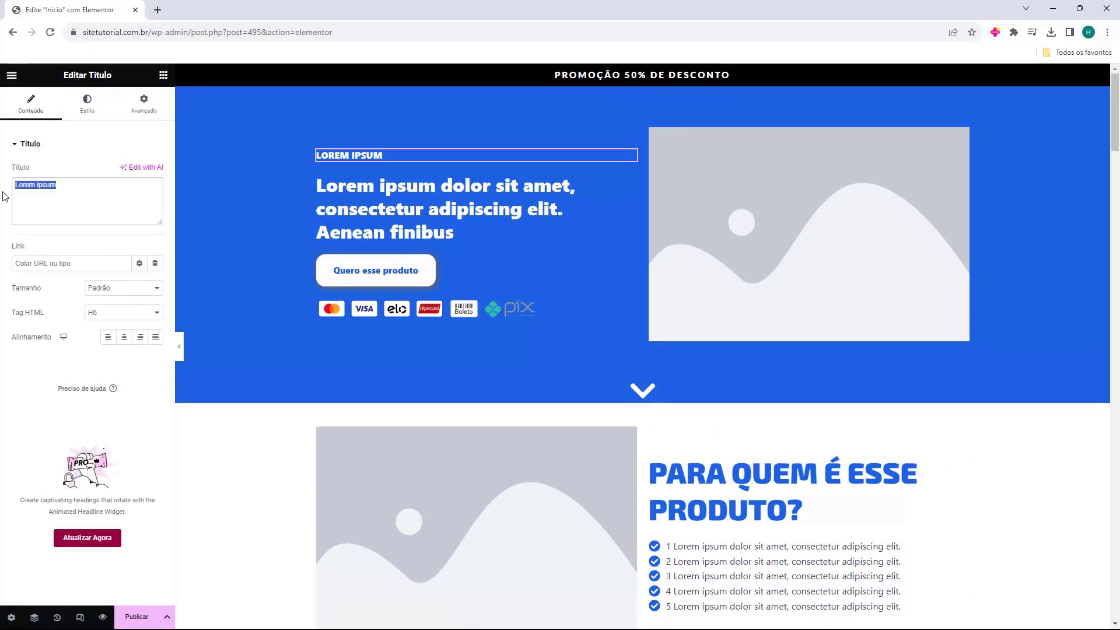
{"action": "left_click", "coordinate": [91, 199]}
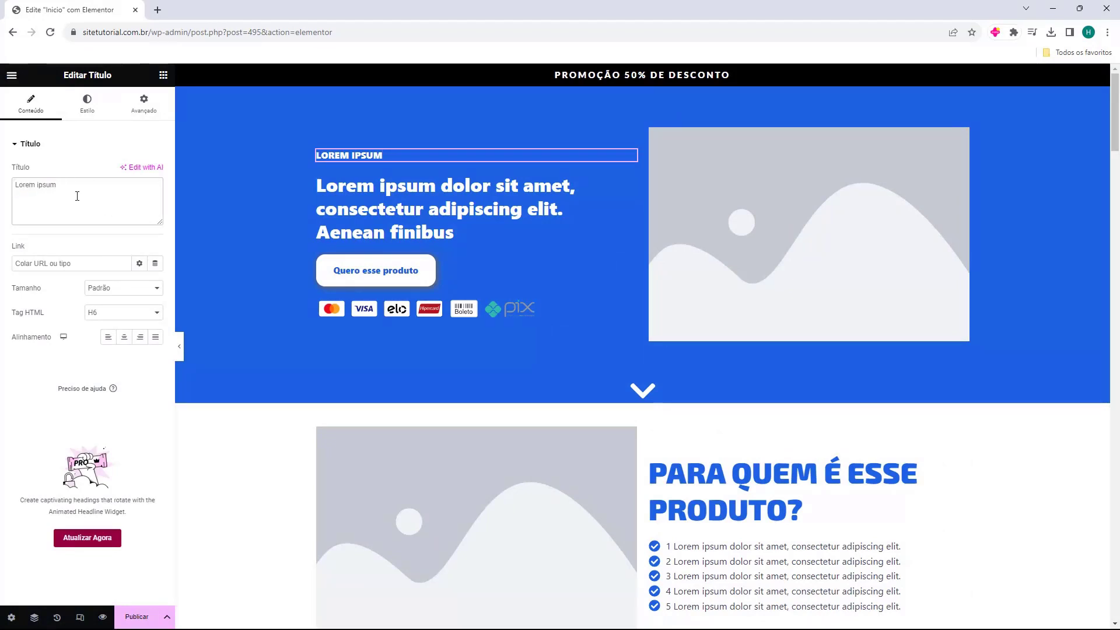
{"action": "left_click_drag", "start_coordinate": [87, 197], "coordinate": [15, 196]}
{"action": "type", "text": "Ebook"}
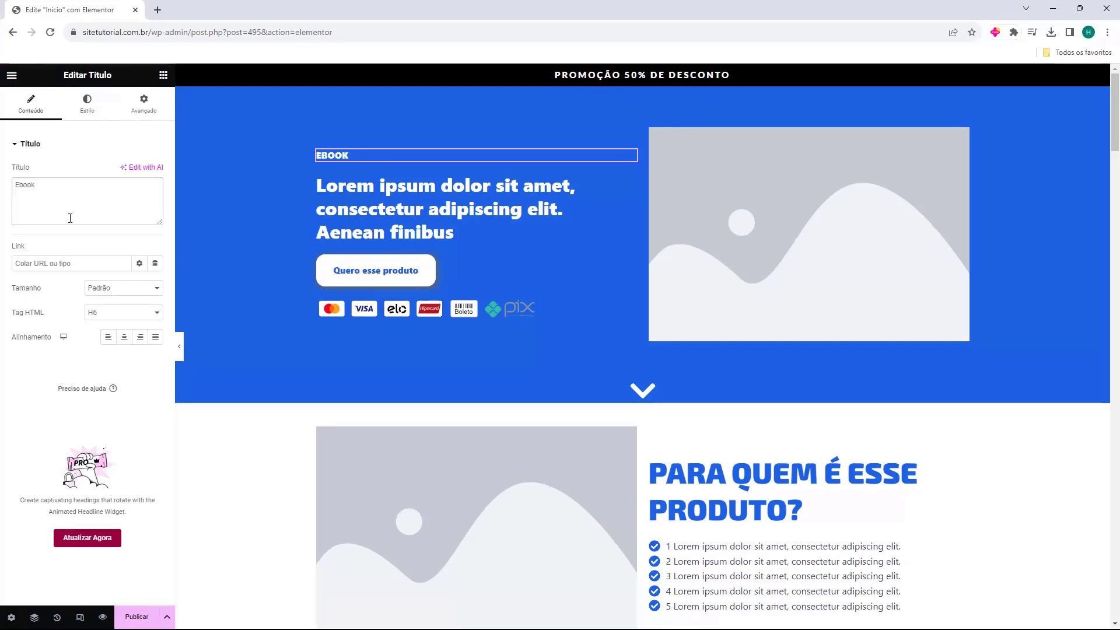
Paste 'Como otimizar o seu Site' over the main hero heading
{"action": "left_click", "coordinate": [358, 204]}
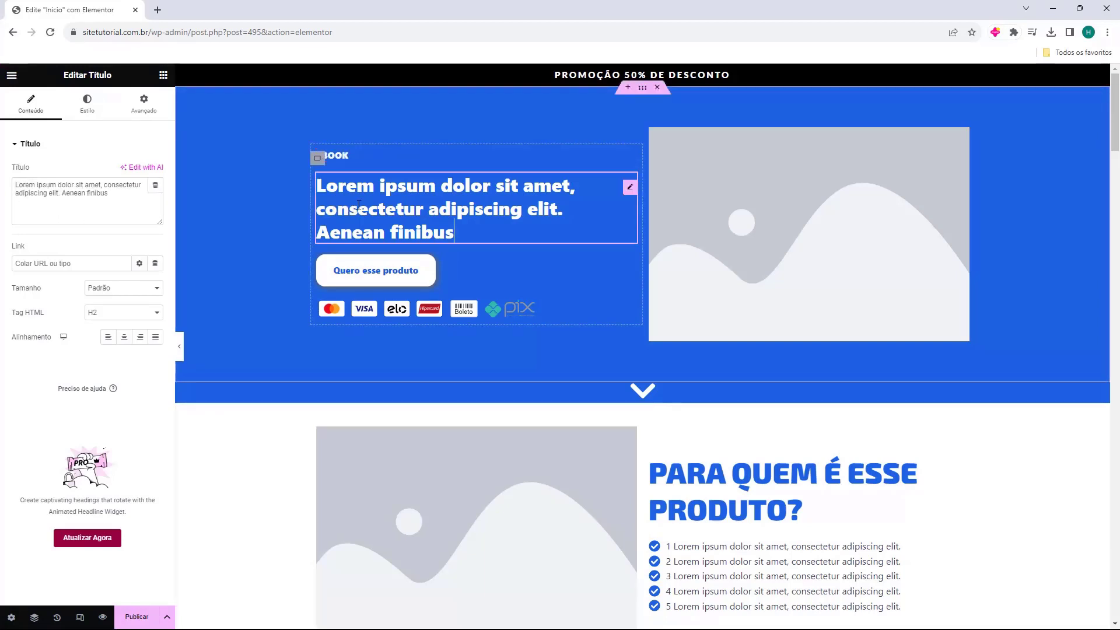
{"action": "triple_click", "coordinate": [82, 187]}
{"action": "type", "text": "Como otimizar o seu Site"}
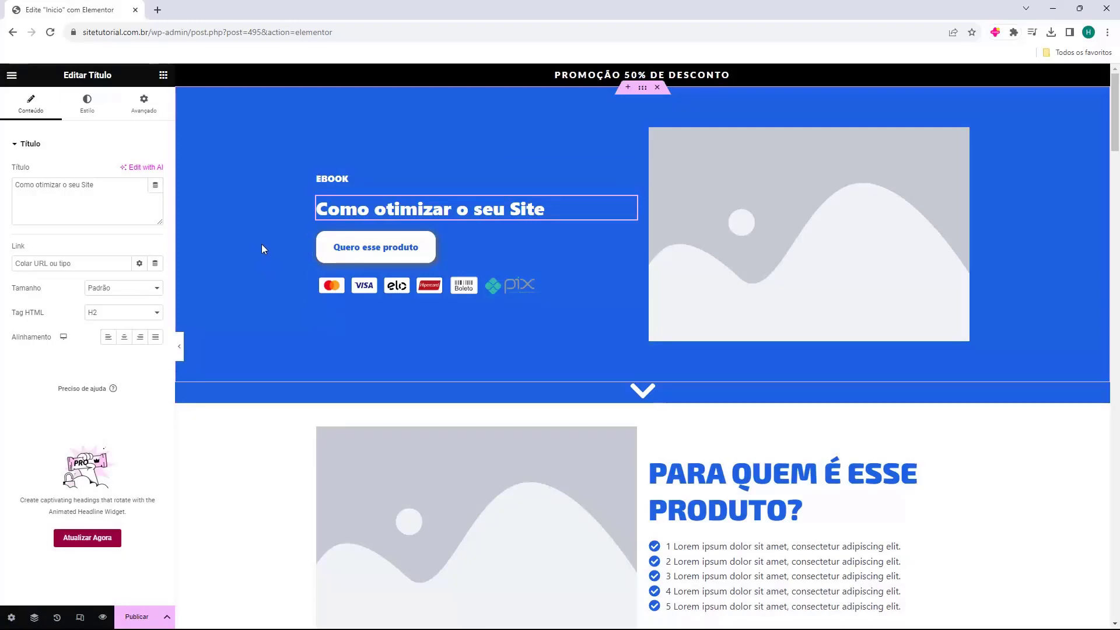
Replace the hero's placeholder picture with 1.png from the media library
{"action": "left_click", "coordinate": [773, 203]}
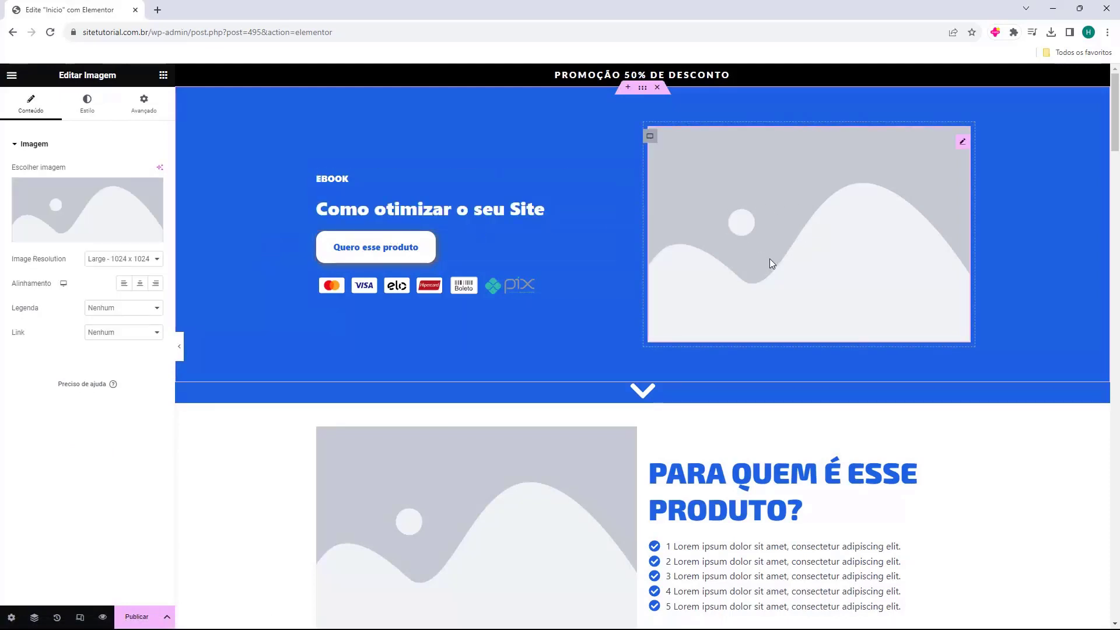
{"action": "mouse_move", "coordinate": [69, 198]}
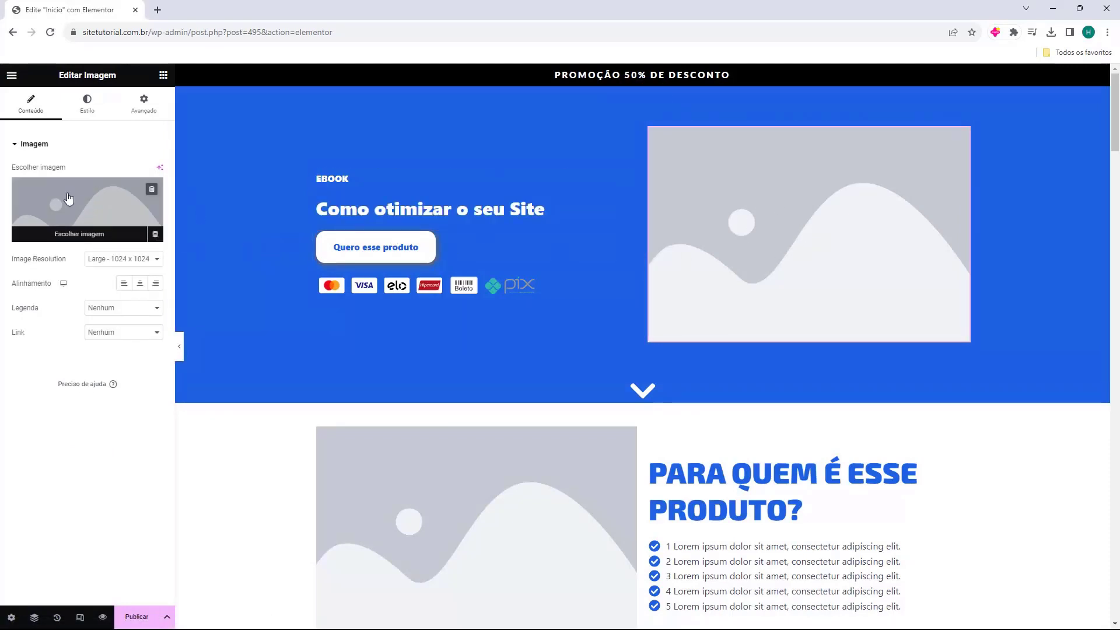
{"action": "left_click", "coordinate": [71, 201]}
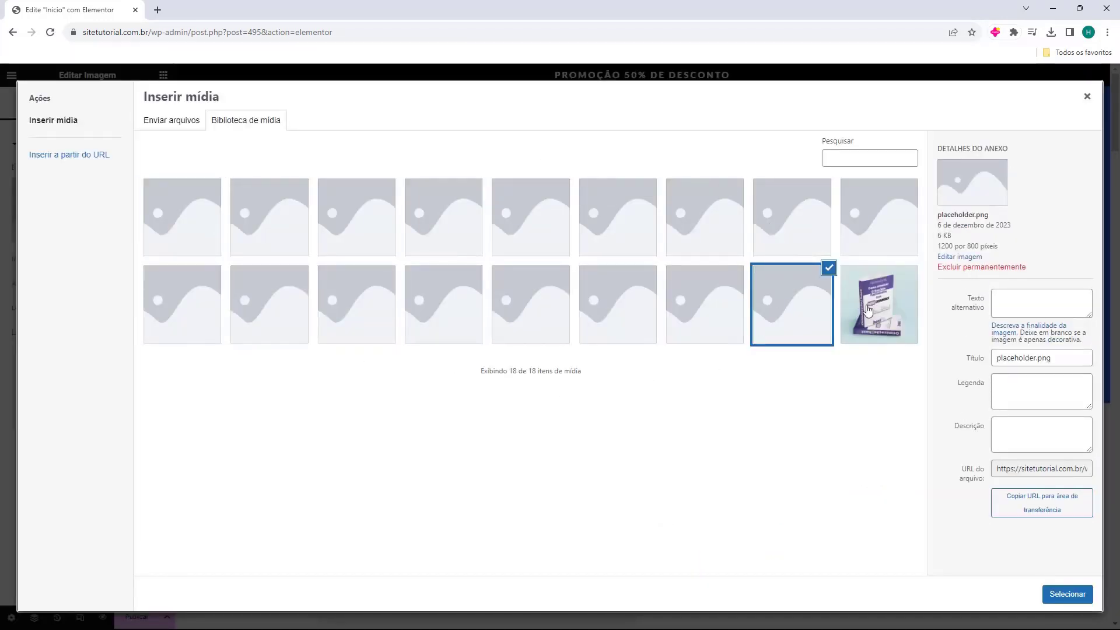
{"action": "left_click", "coordinate": [874, 332]}
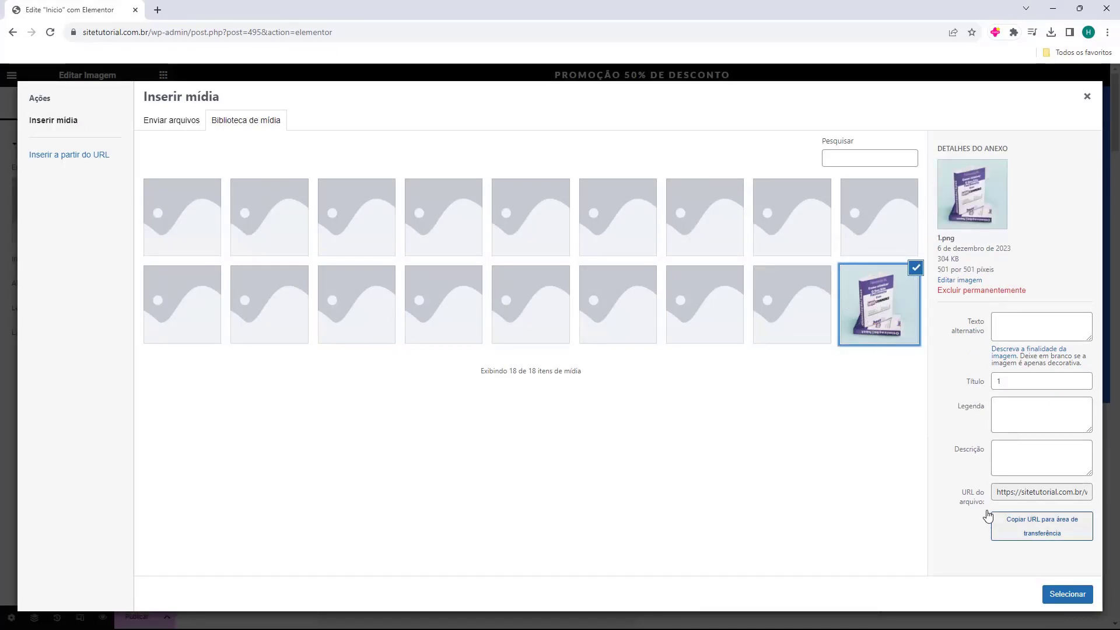
{"action": "left_click", "coordinate": [1050, 594]}
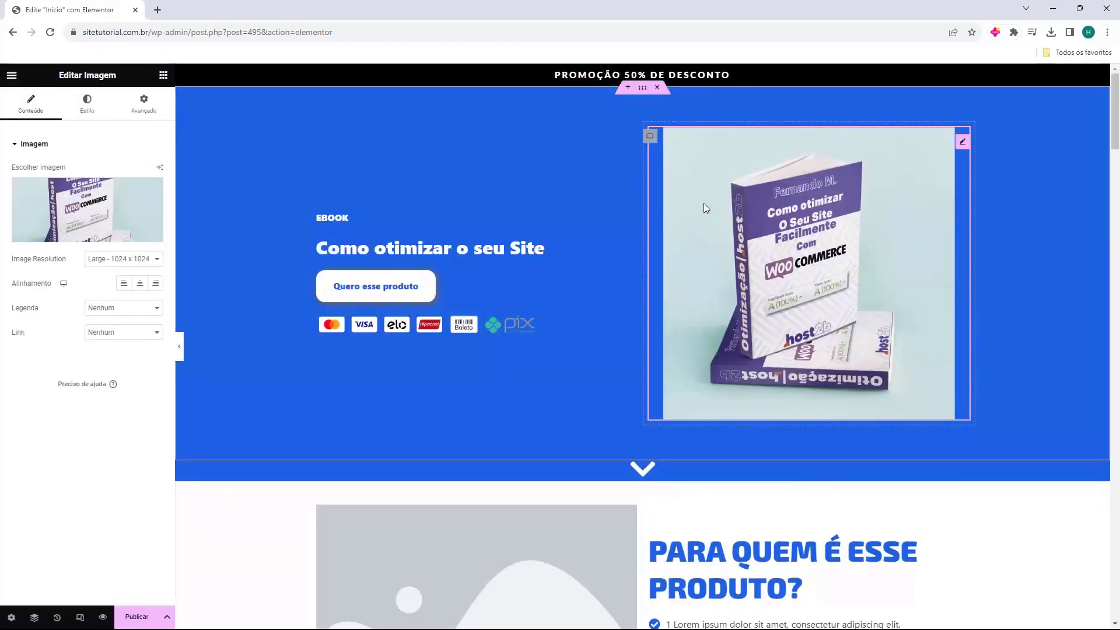
Set the book image's resolution to Large - 1024 x 1024
{"action": "left_click", "coordinate": [123, 259]}
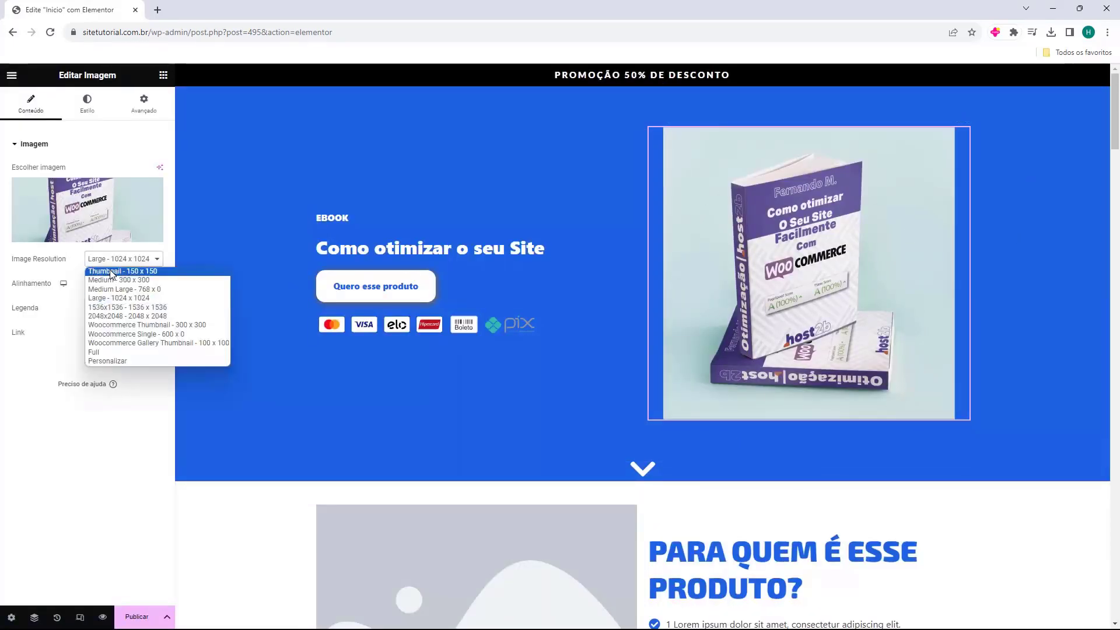
{"action": "left_click", "coordinate": [112, 272]}
{"action": "left_click", "coordinate": [113, 259]}
{"action": "left_click", "coordinate": [112, 281]}
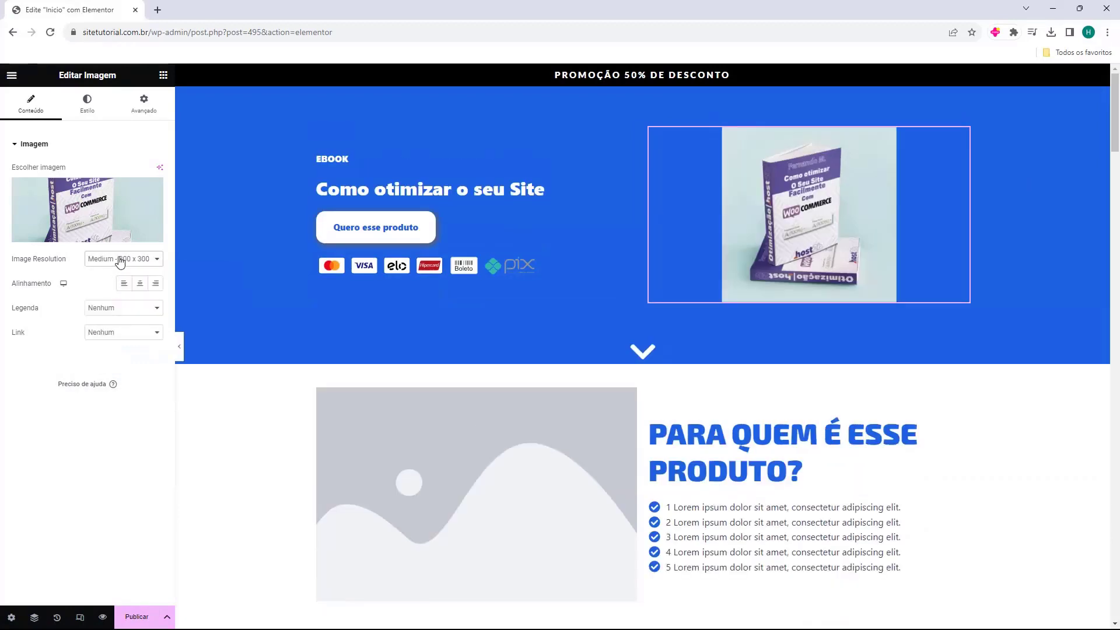
{"action": "left_click", "coordinate": [119, 258]}
{"action": "left_click", "coordinate": [113, 298]}
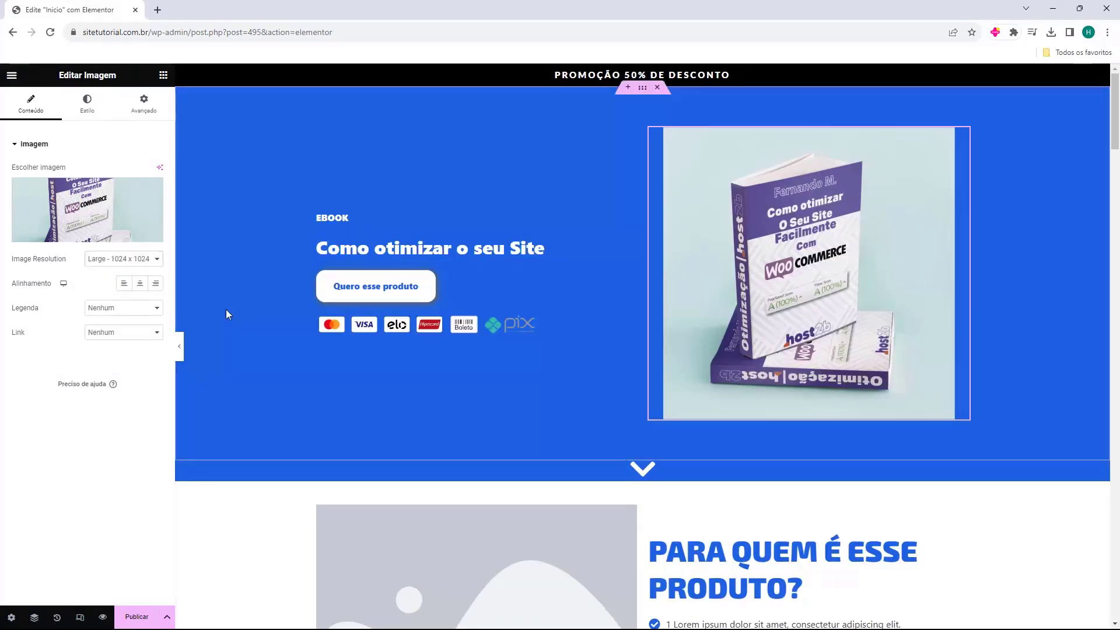
{"action": "scroll", "coordinate": [271, 195], "scroll_direction": "down", "scroll_amount": 4}
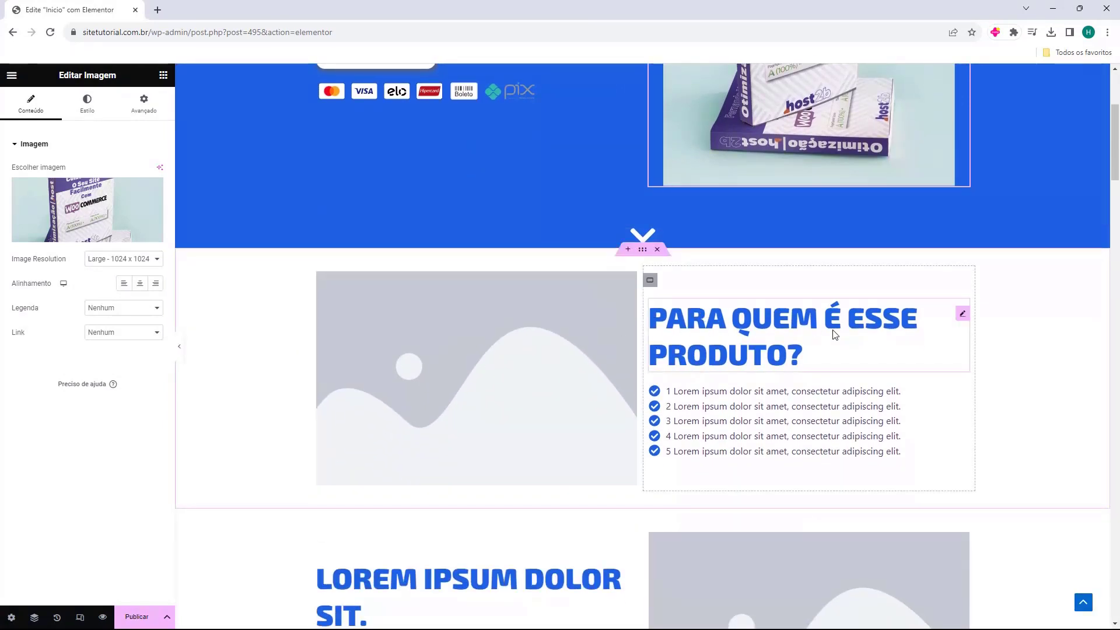
{"action": "scroll", "coordinate": [835, 334], "scroll_direction": "down", "scroll_amount": 10}
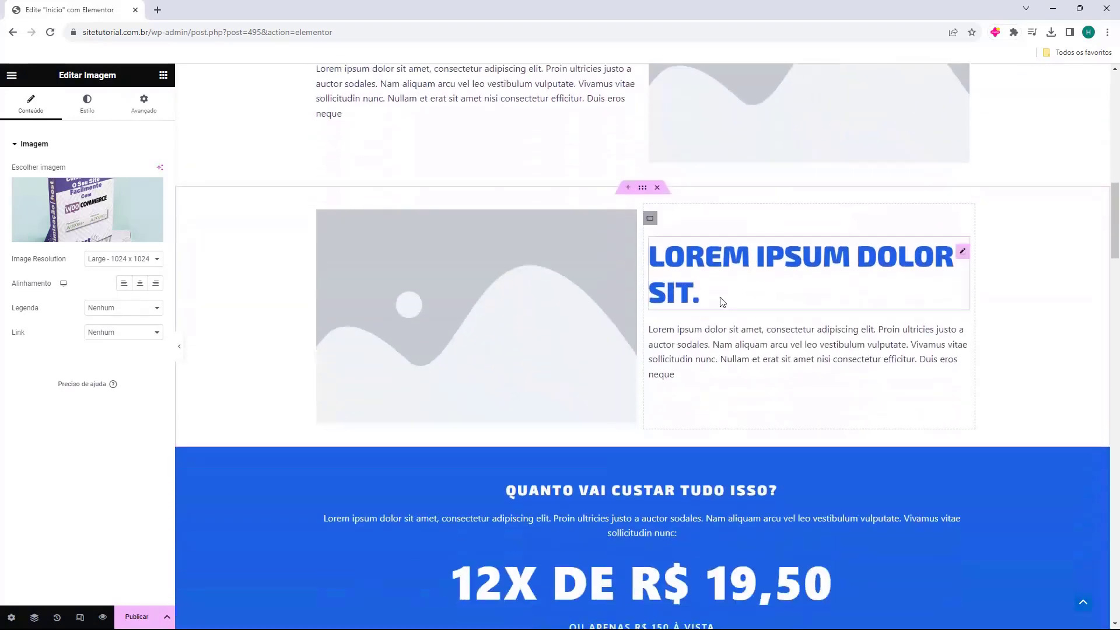
{"action": "scroll", "coordinate": [722, 302], "scroll_direction": "down", "scroll_amount": 4}
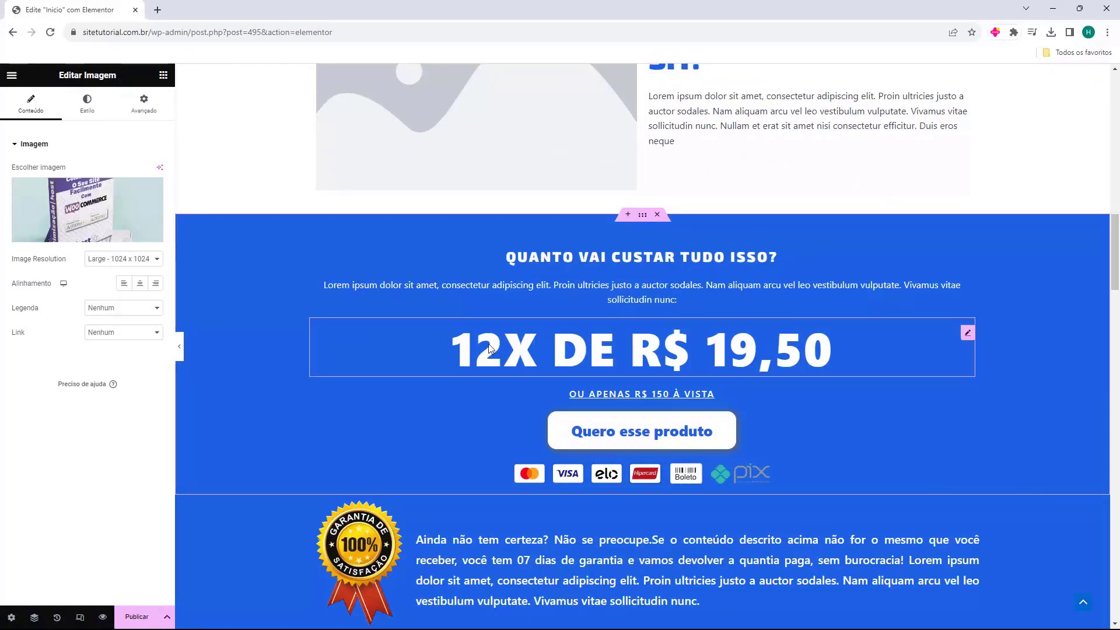
{"action": "scroll", "coordinate": [544, 317], "scroll_direction": "down", "scroll_amount": 2}
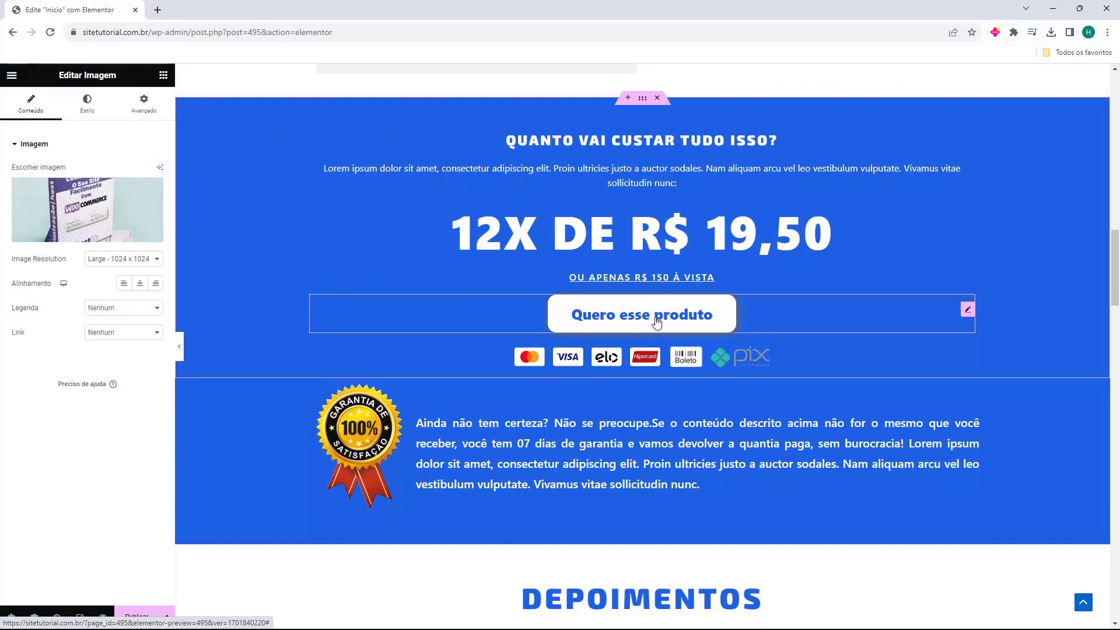
{"action": "scroll", "coordinate": [444, 306], "scroll_direction": "down", "scroll_amount": 3}
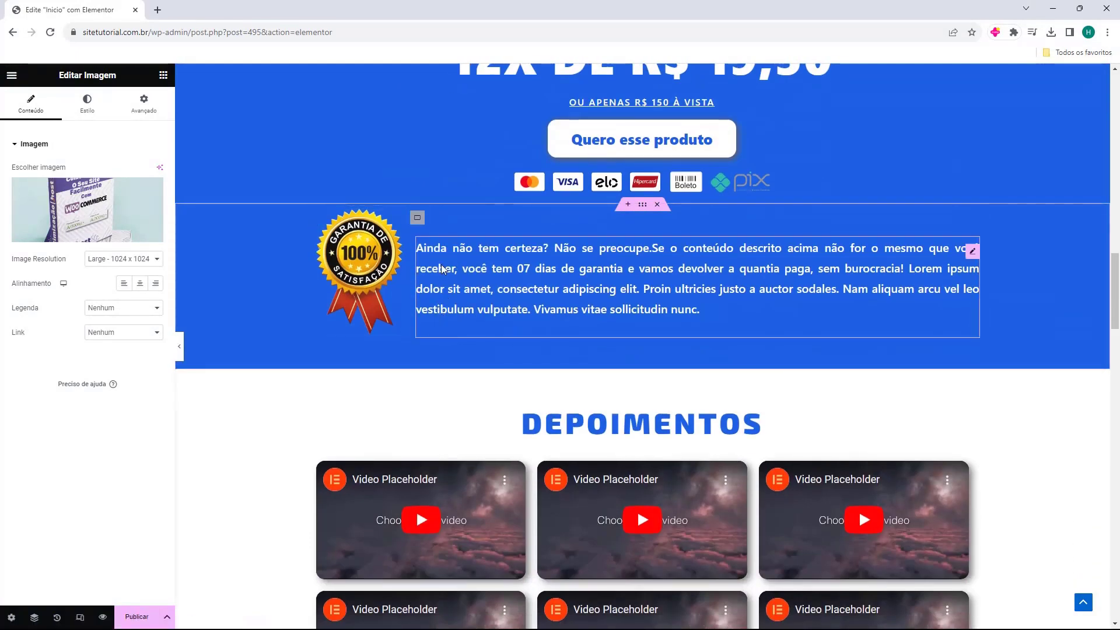
{"action": "scroll", "coordinate": [308, 343], "scroll_direction": "down", "scroll_amount": 7}
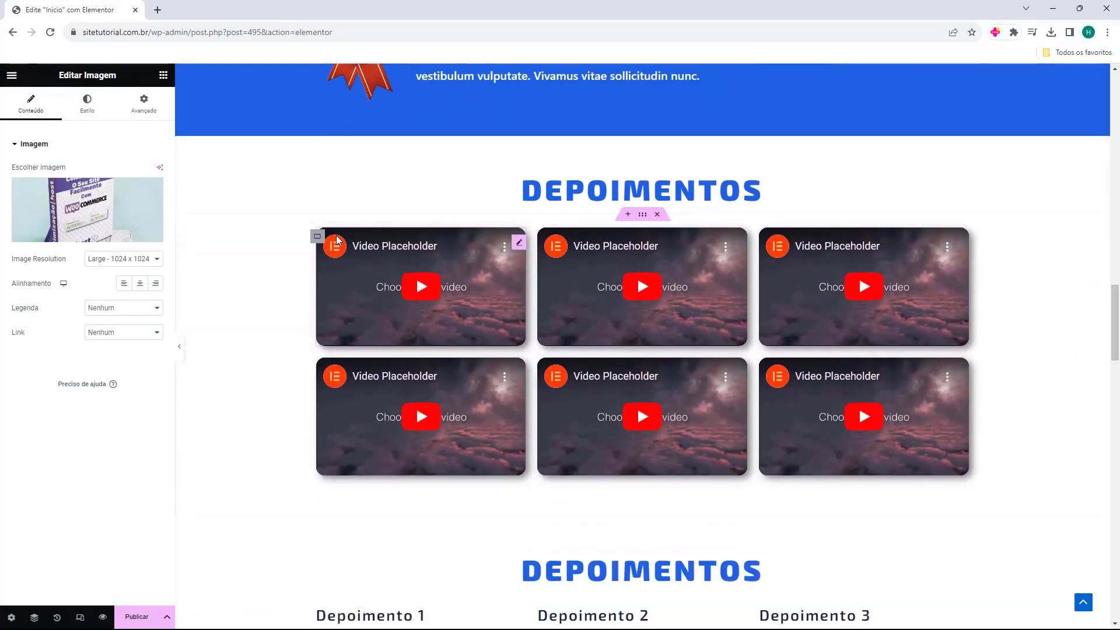
{"action": "scroll", "coordinate": [414, 324], "scroll_direction": "down", "scroll_amount": 4}
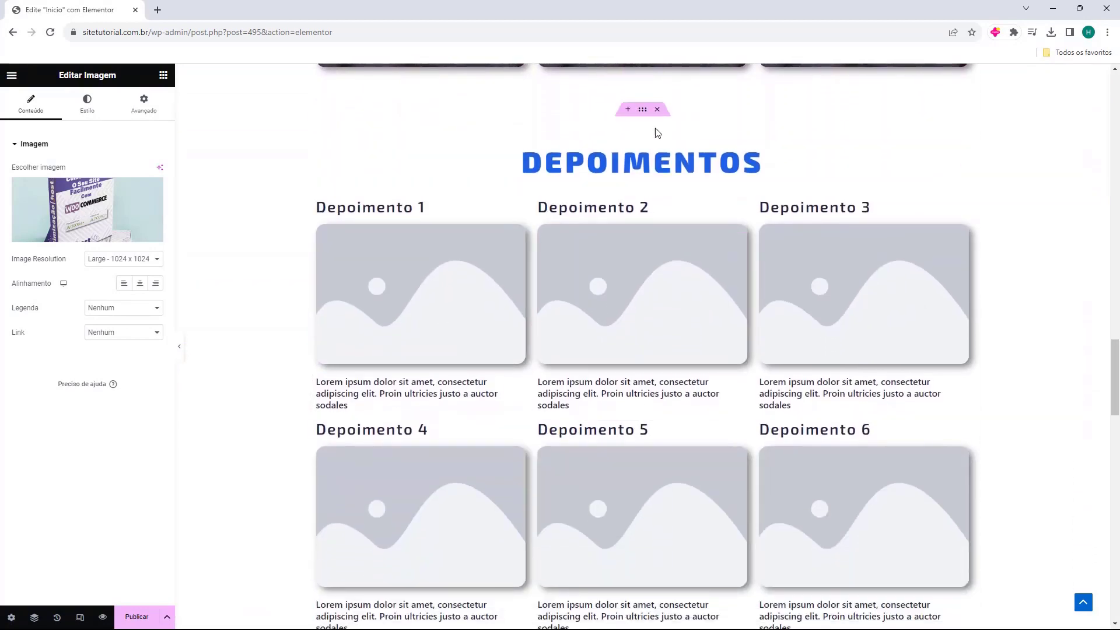
{"action": "scroll", "coordinate": [434, 322], "scroll_direction": "down", "scroll_amount": 9}
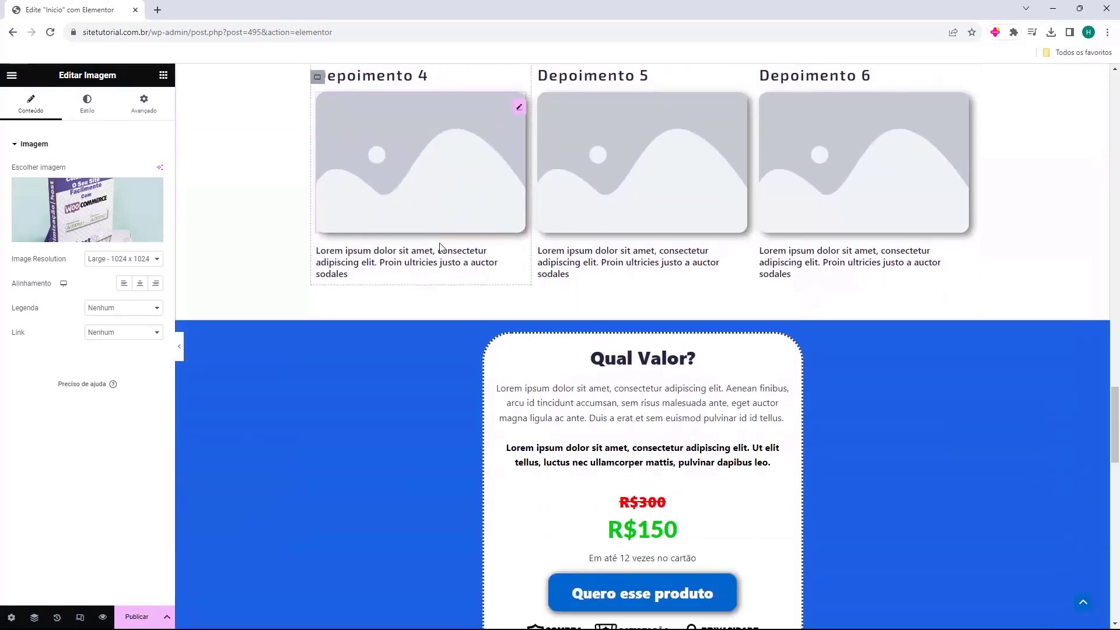
{"action": "scroll", "coordinate": [688, 208], "scroll_direction": "down", "scroll_amount": 4}
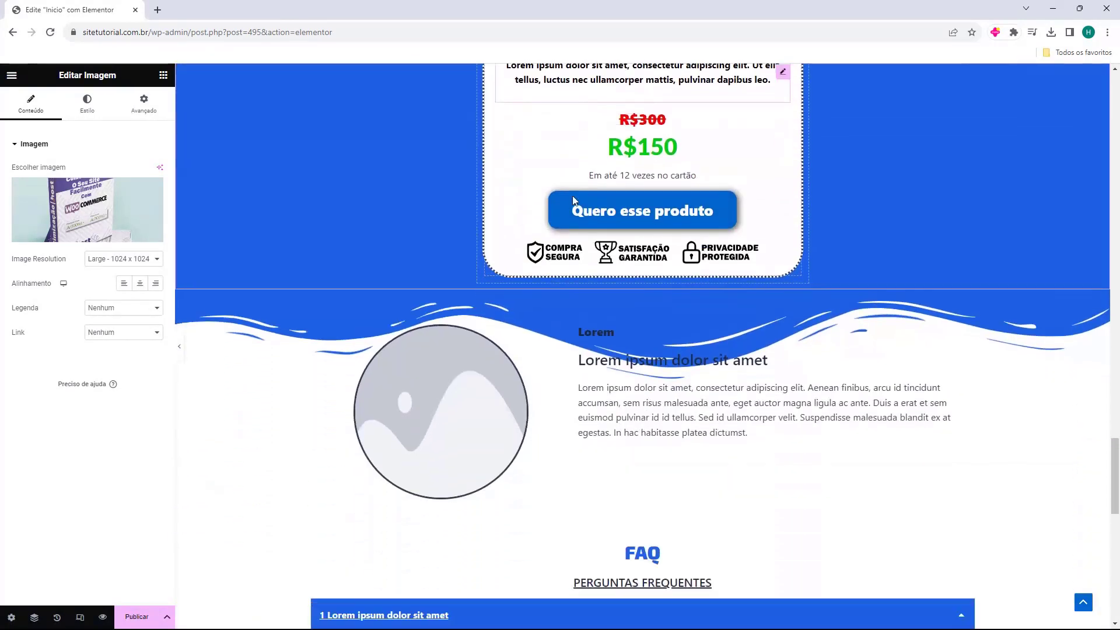
{"action": "scroll", "coordinate": [681, 413], "scroll_direction": "down", "scroll_amount": 9}
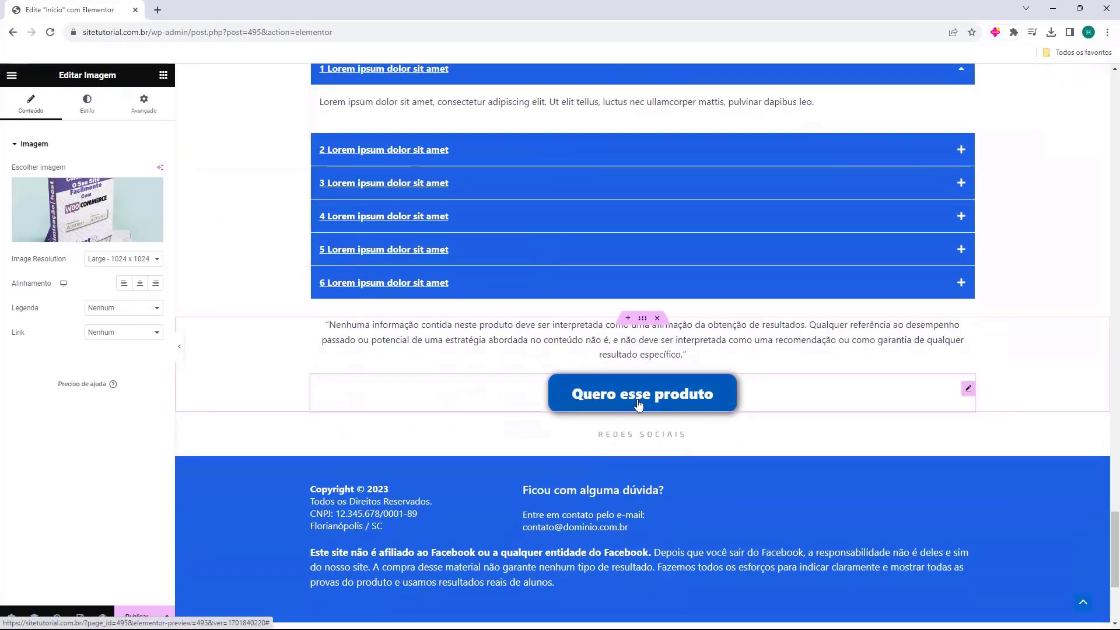
{"action": "scroll", "coordinate": [635, 369], "scroll_direction": "down", "scroll_amount": 1}
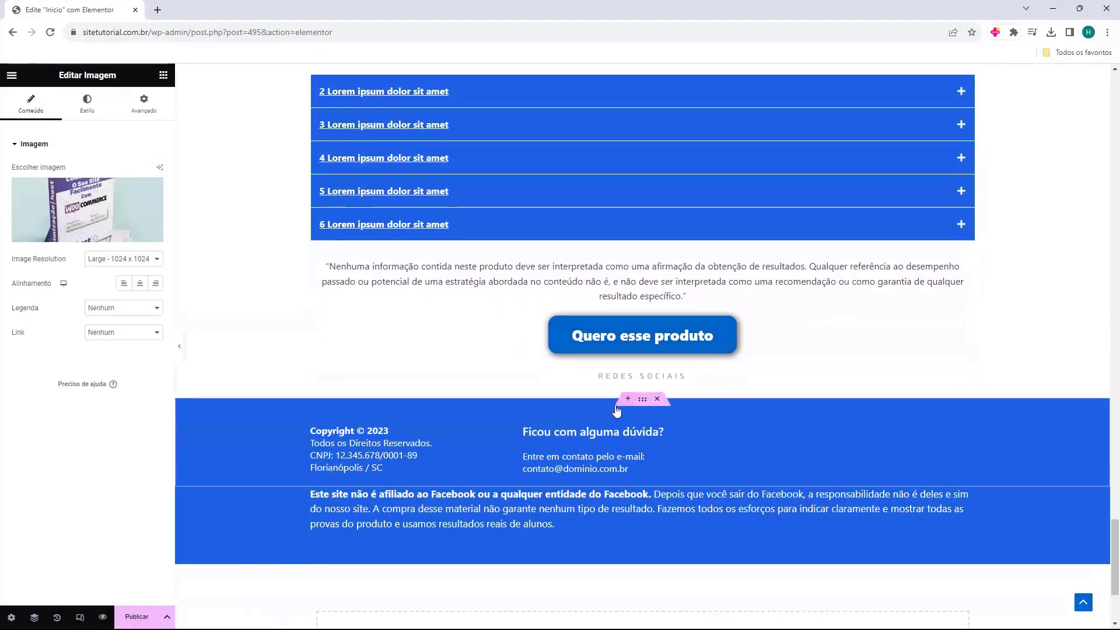
{"action": "scroll", "coordinate": [504, 409], "scroll_direction": "up", "scroll_amount": 20}
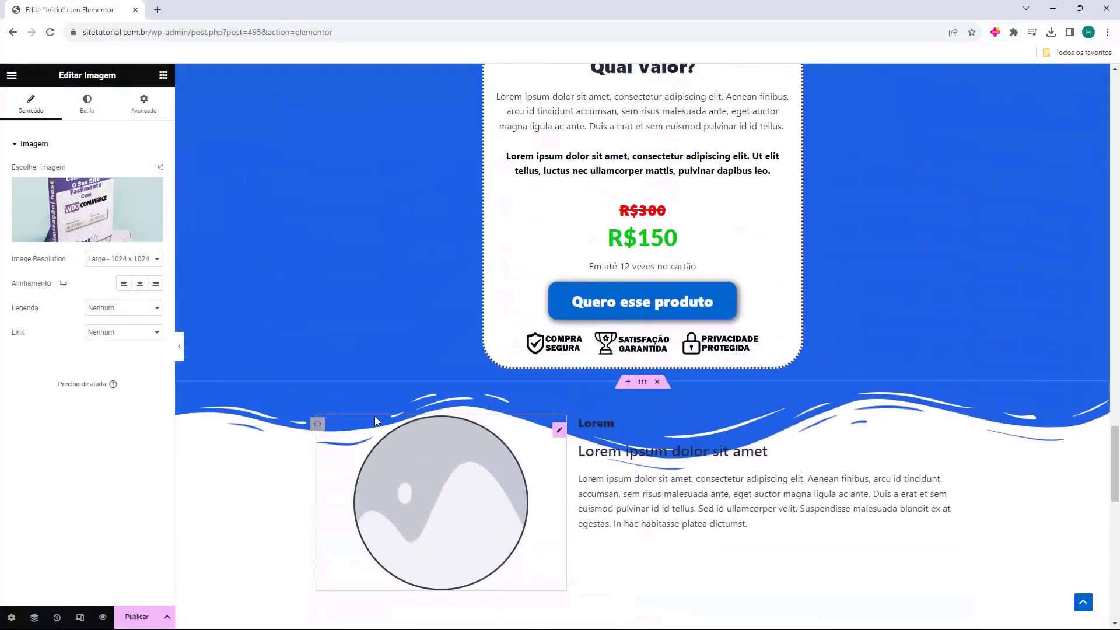
{"action": "scroll", "coordinate": [239, 256], "scroll_direction": "up", "scroll_amount": 20}
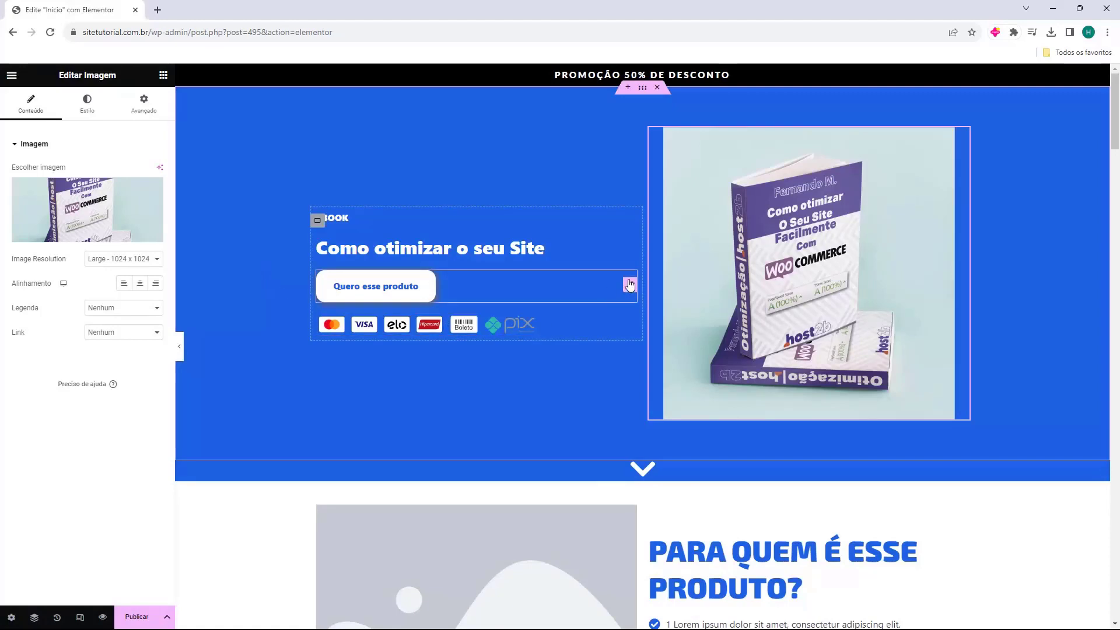
{"action": "scroll", "coordinate": [646, 270], "scroll_direction": "down", "scroll_amount": 10}
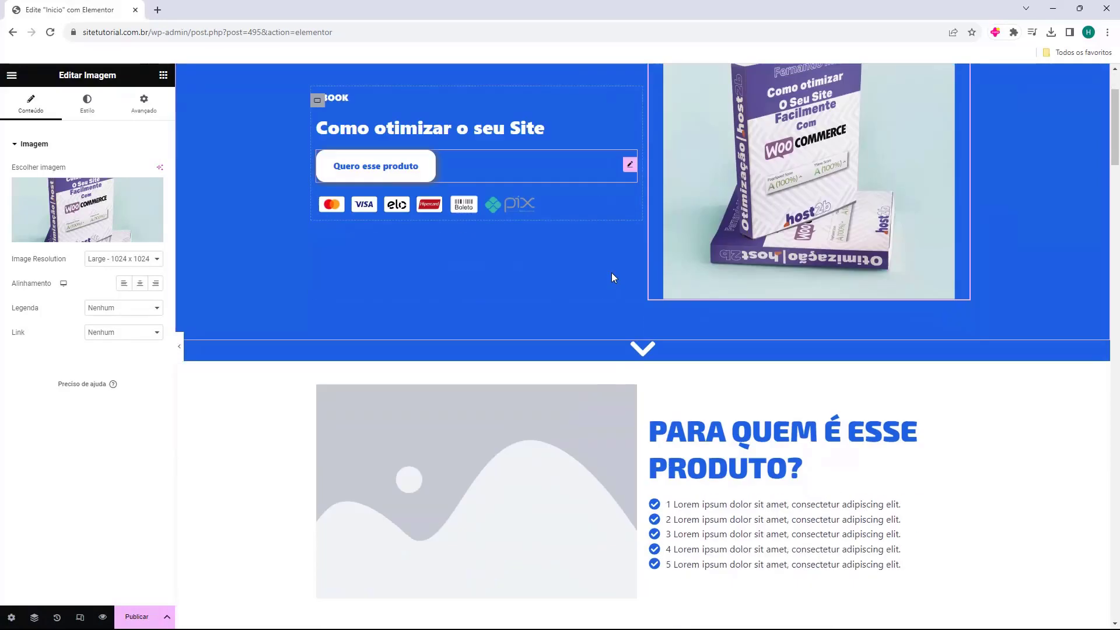
{"action": "scroll", "coordinate": [611, 274], "scroll_direction": "down", "scroll_amount": 20}
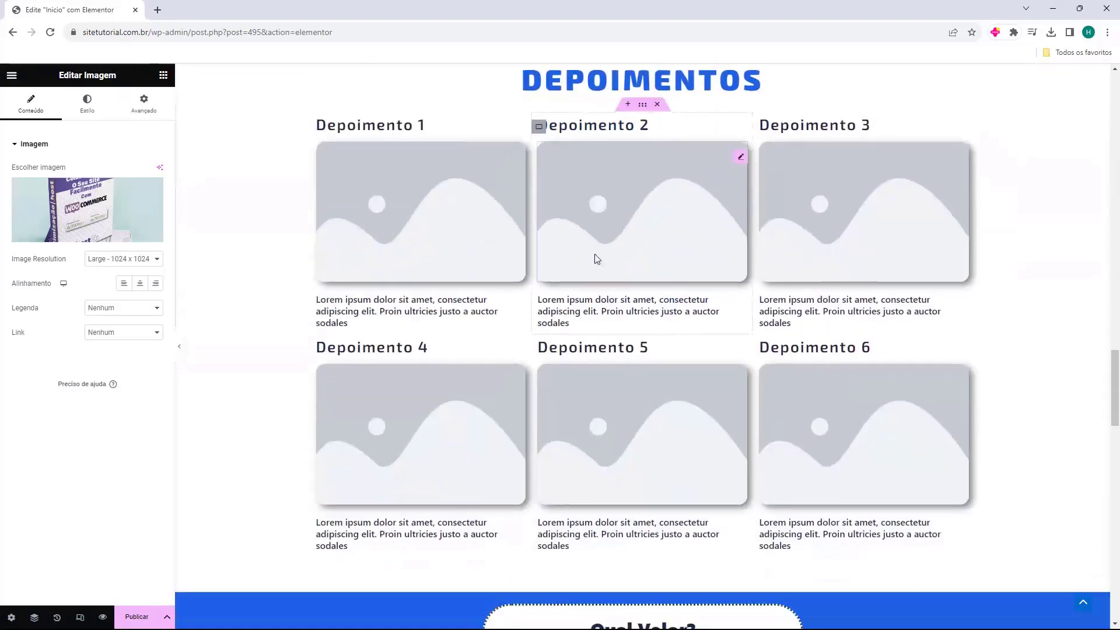
{"action": "scroll", "coordinate": [568, 257], "scroll_direction": "down", "scroll_amount": 5}
{"action": "scroll", "coordinate": [432, 399], "scroll_direction": "up", "scroll_amount": 15}
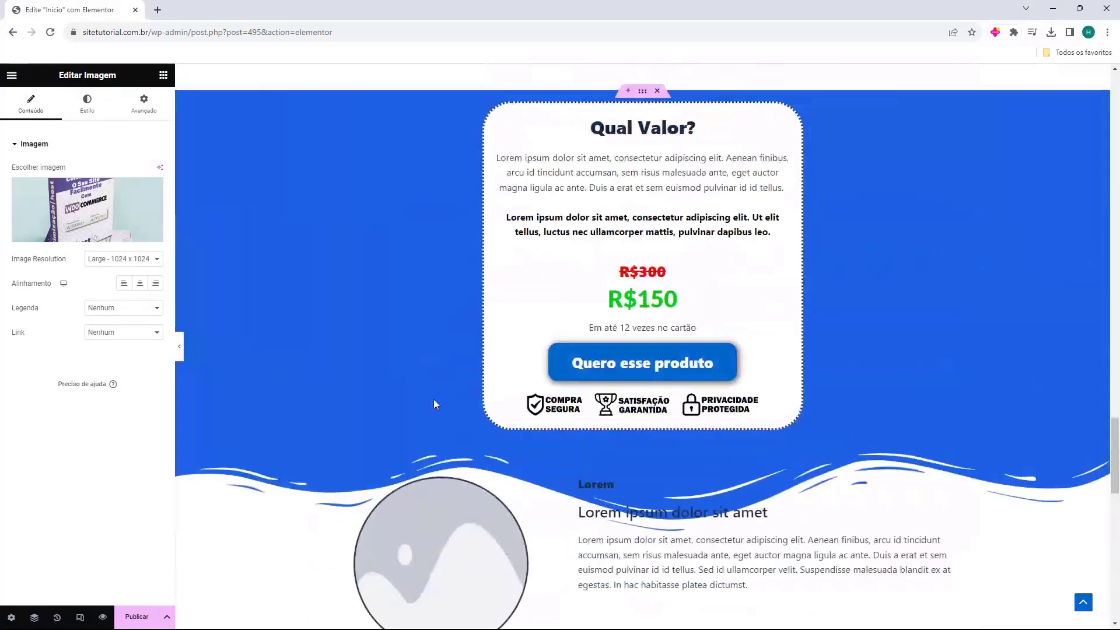
{"action": "scroll", "coordinate": [412, 390], "scroll_direction": "up", "scroll_amount": 15}
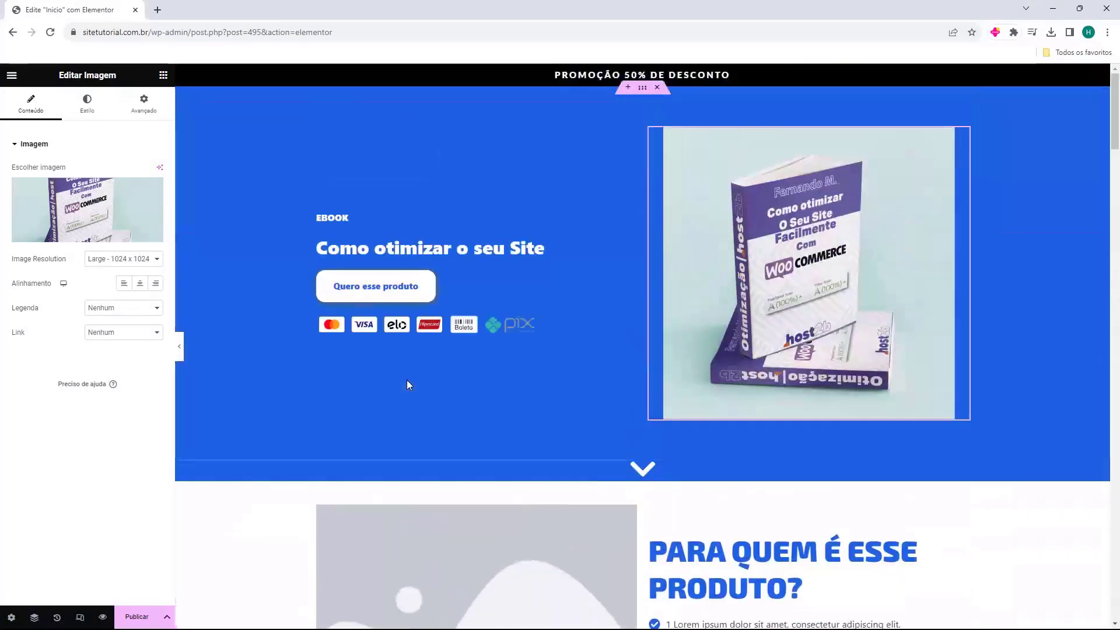
{"action": "scroll", "coordinate": [673, 418], "scroll_direction": "down", "scroll_amount": 15}
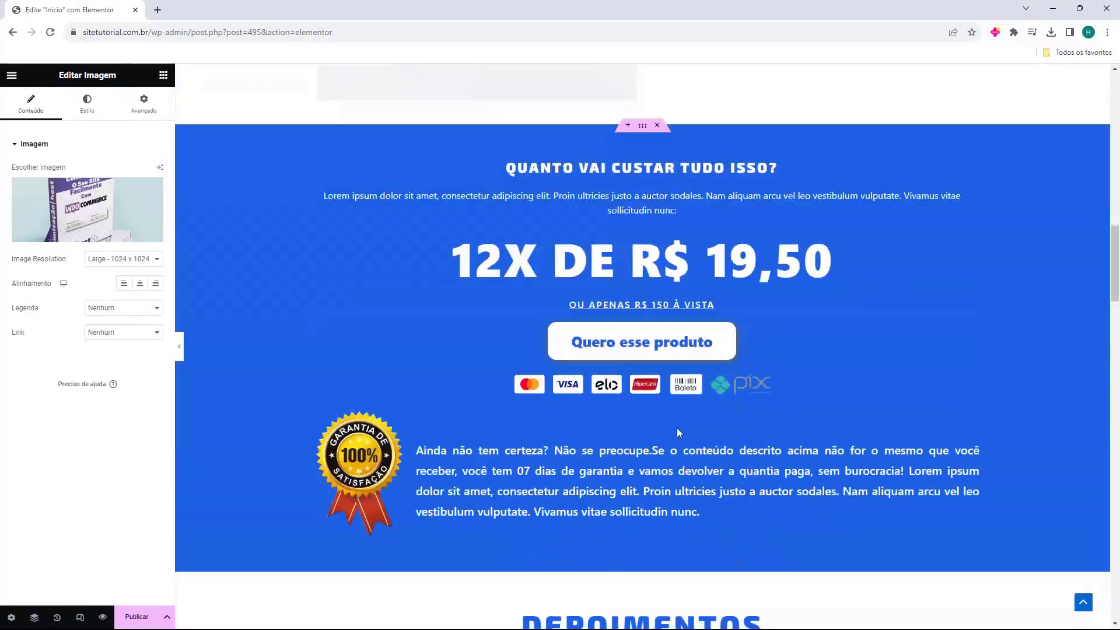
{"action": "scroll", "coordinate": [671, 291], "scroll_direction": "down", "scroll_amount": 10}
{"action": "scroll", "coordinate": [670, 352], "scroll_direction": "up", "scroll_amount": 8}
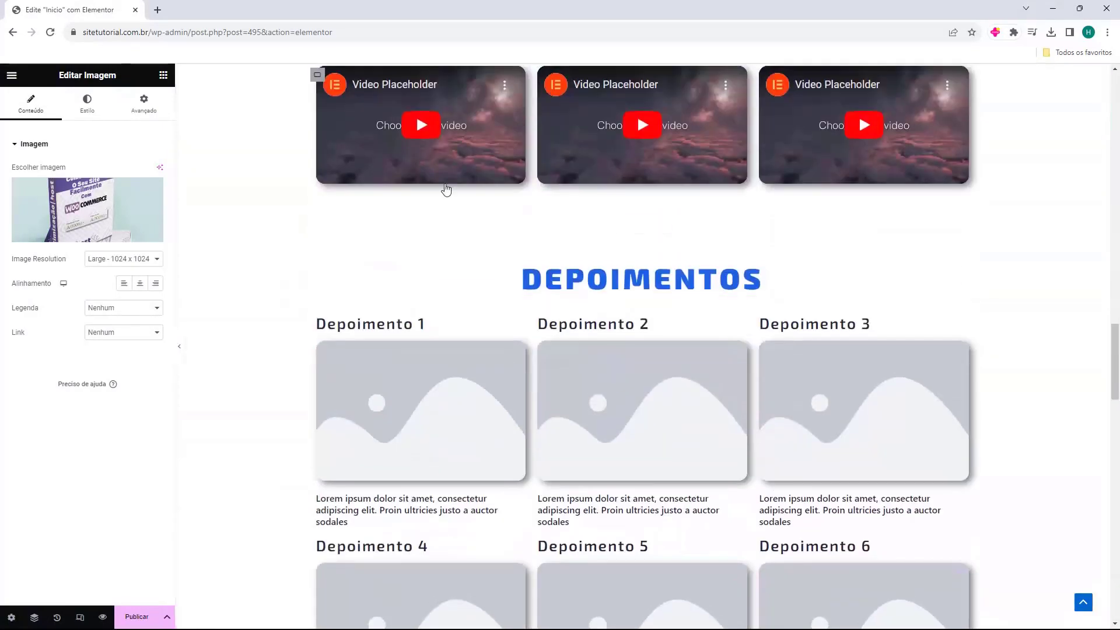
{"action": "scroll", "coordinate": [644, 206], "scroll_direction": "down", "scroll_amount": 6}
{"action": "scroll", "coordinate": [545, 385], "scroll_direction": "down", "scroll_amount": 8}
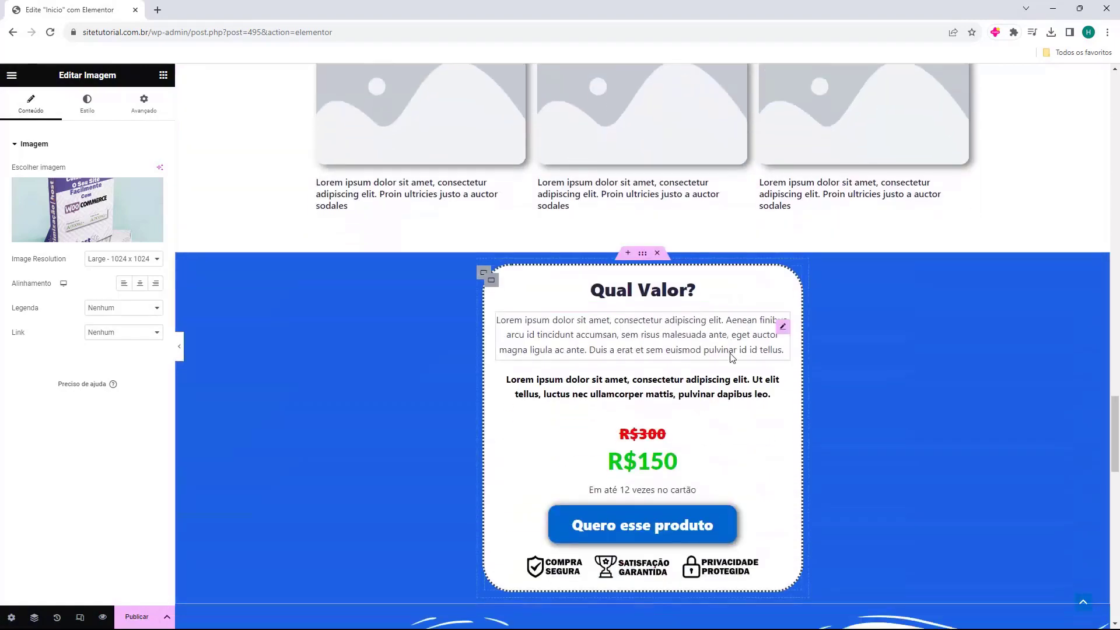
{"action": "scroll", "coordinate": [545, 386], "scroll_direction": "up", "scroll_amount": 20}
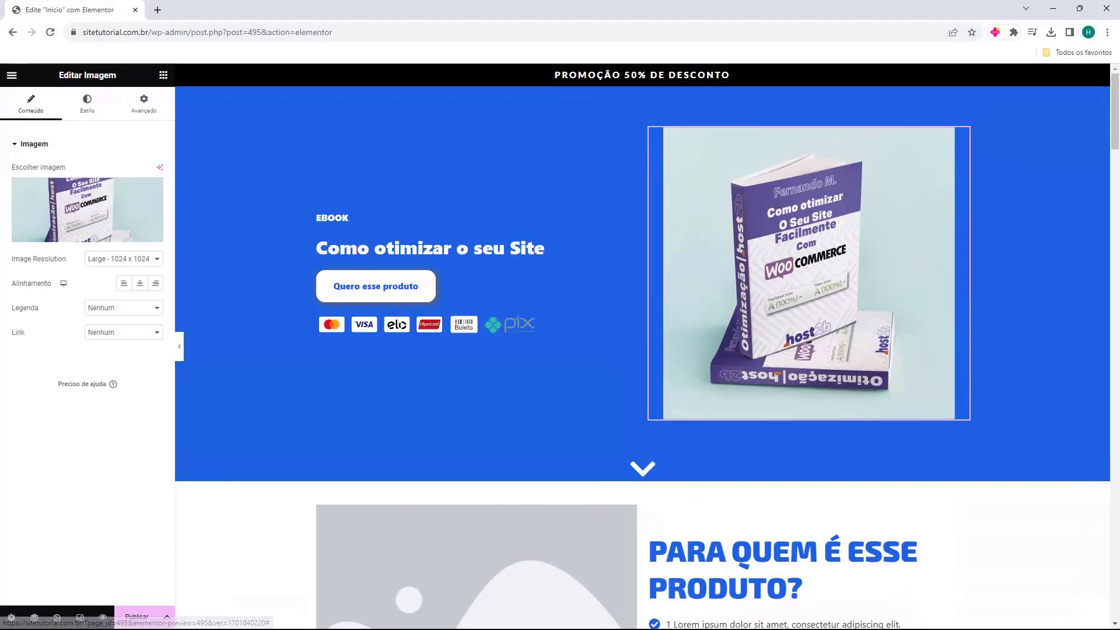
Paste the ?add-to-cart=453 URL into the hero buy button's link
{"action": "left_click", "coordinate": [378, 290]}
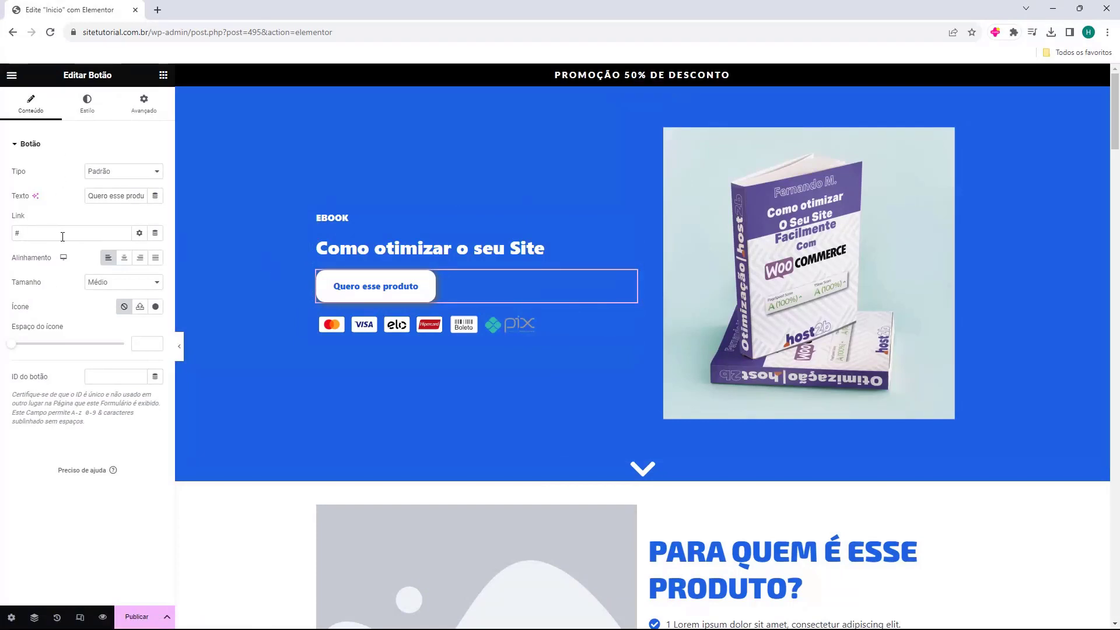
{"action": "left_click", "coordinate": [16, 234]}
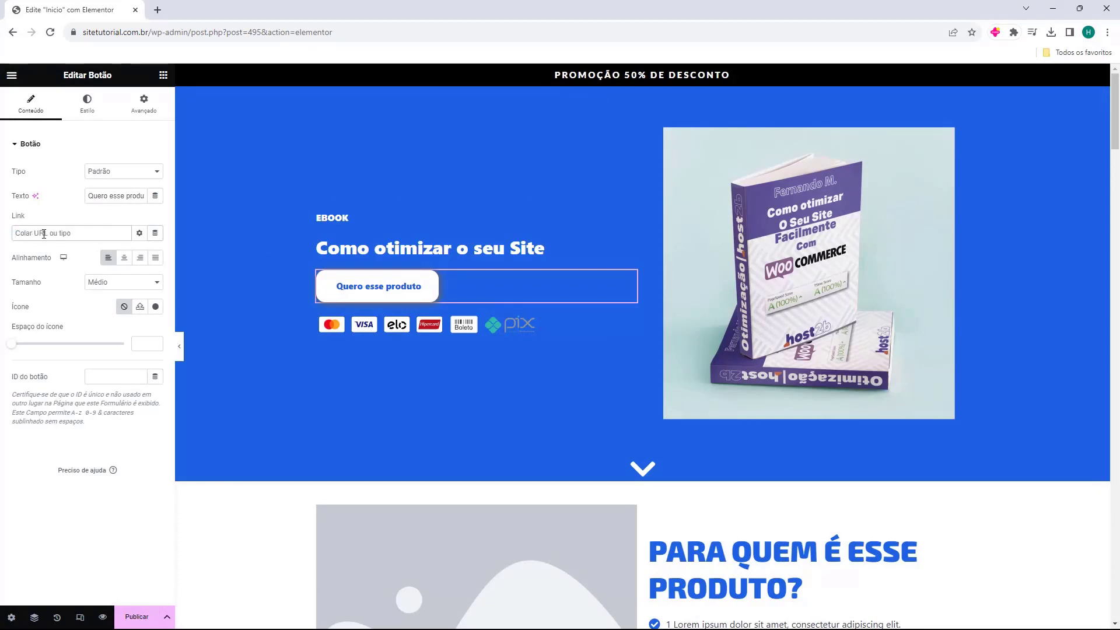
{"action": "key", "text": "ctrl+v"}
{"action": "left_click_drag", "start_coordinate": [74, 236], "coordinate": [121, 234]}
{"action": "left_click", "coordinate": [28, 234]}
{"action": "left_click", "coordinate": [280, 262]}
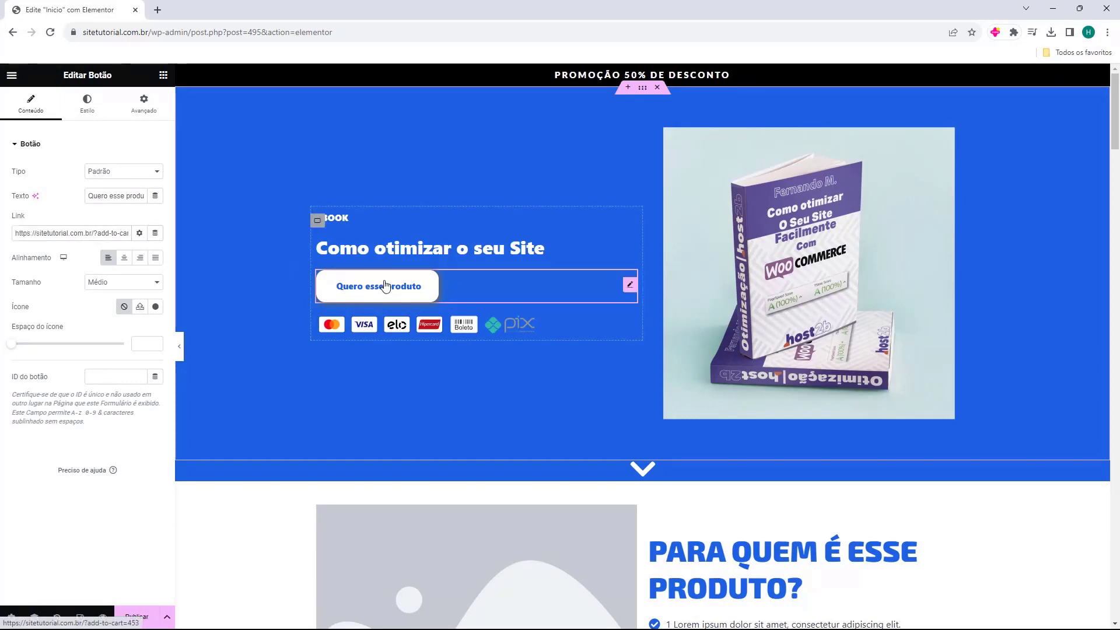
Replace the pricing section button's # link with the add-to-cart URL
{"action": "scroll", "coordinate": [418, 230], "scroll_direction": "down", "scroll_amount": 18}
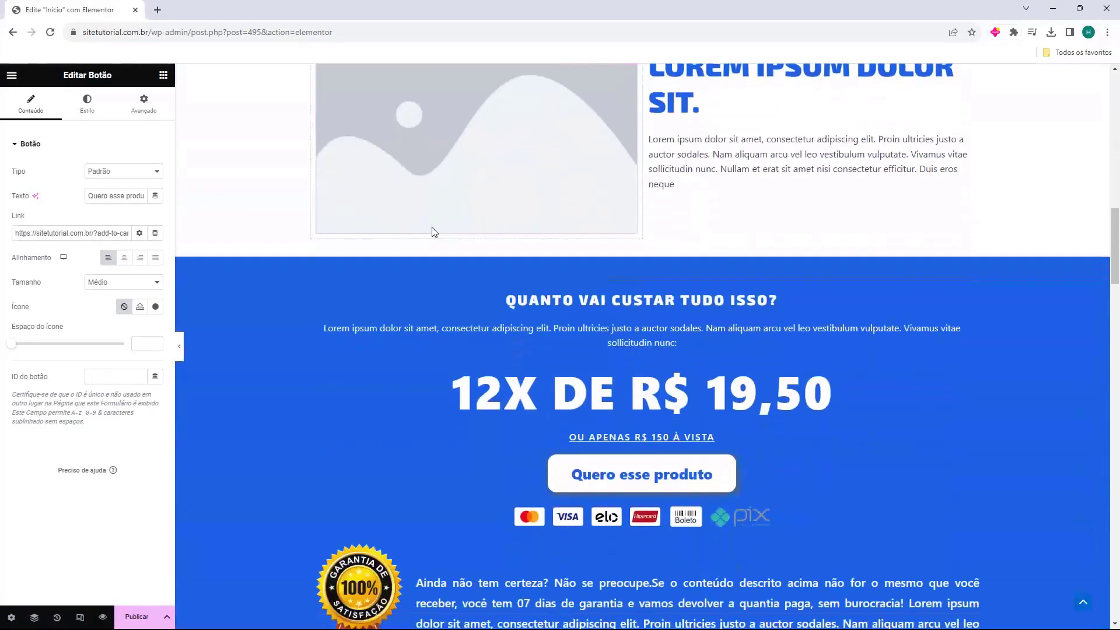
{"action": "scroll", "coordinate": [432, 226], "scroll_direction": "down", "scroll_amount": 2}
{"action": "left_click", "coordinate": [584, 376]}
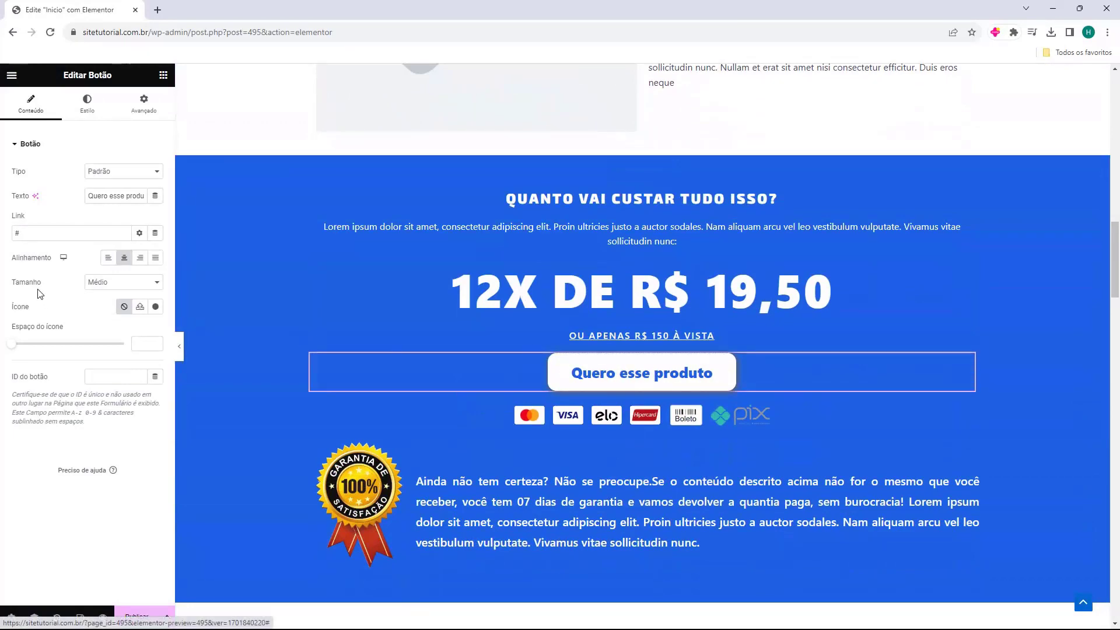
{"action": "left_click", "coordinate": [64, 234]}
{"action": "key", "text": "ctrl+a"}
{"action": "key", "text": "ctrl+v"}
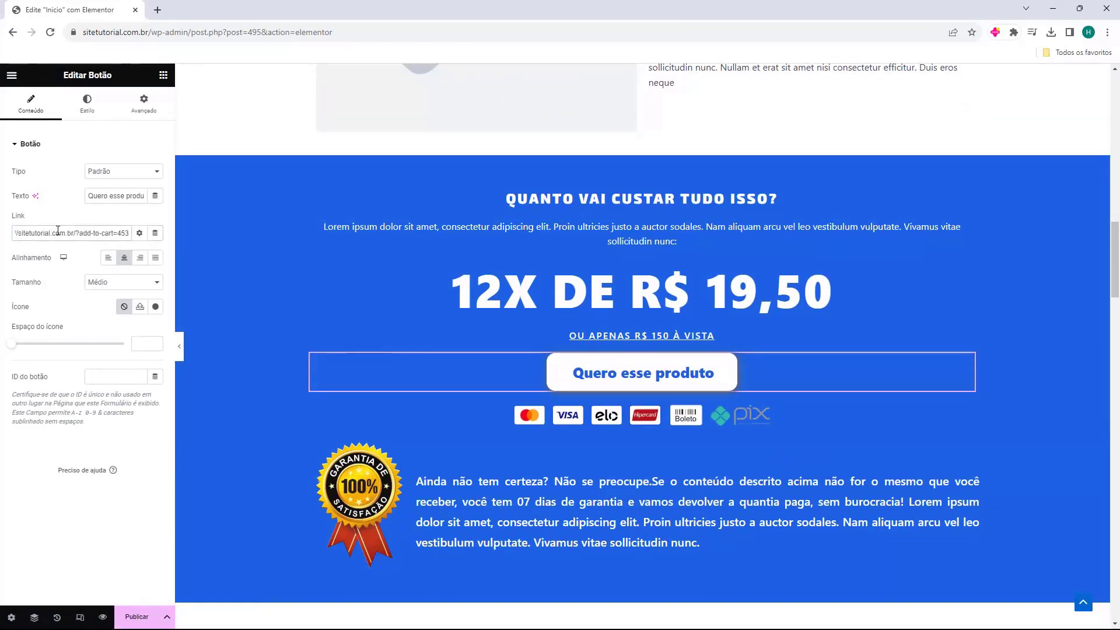
Give the 'Quero esse produto' button below the FAQ the add-to-cart URL
{"action": "scroll", "coordinate": [443, 221], "scroll_direction": "down", "scroll_amount": 15}
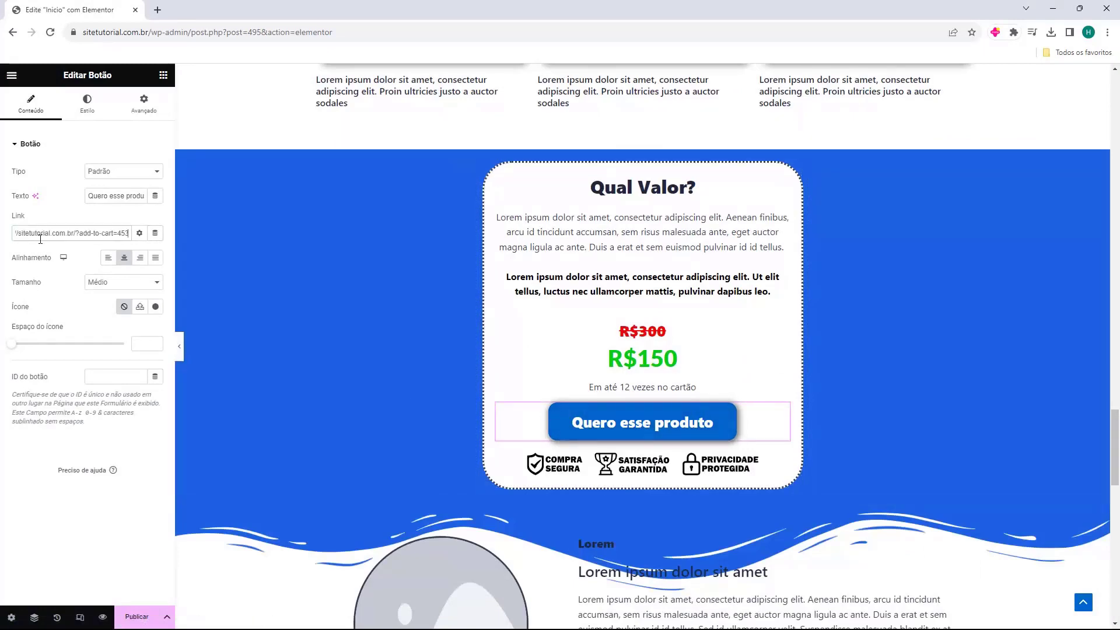
{"action": "scroll", "coordinate": [440, 306], "scroll_direction": "down", "scroll_amount": 10}
{"action": "left_click", "coordinate": [374, 373]}
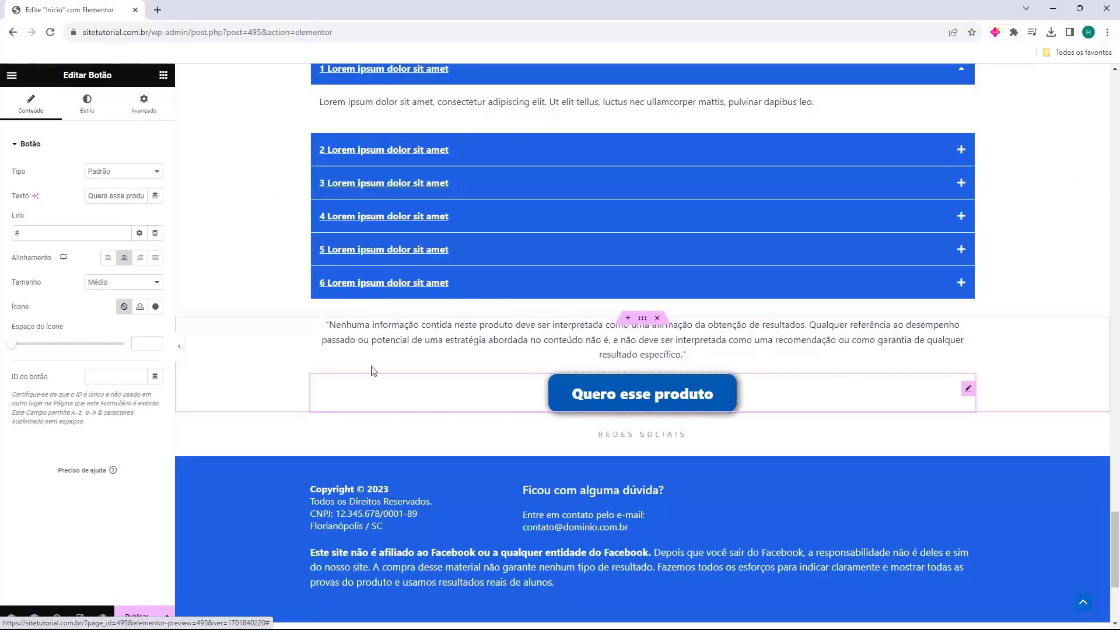
{"action": "left_click", "coordinate": [43, 236]}
{"action": "key", "text": "ctrl+v"}
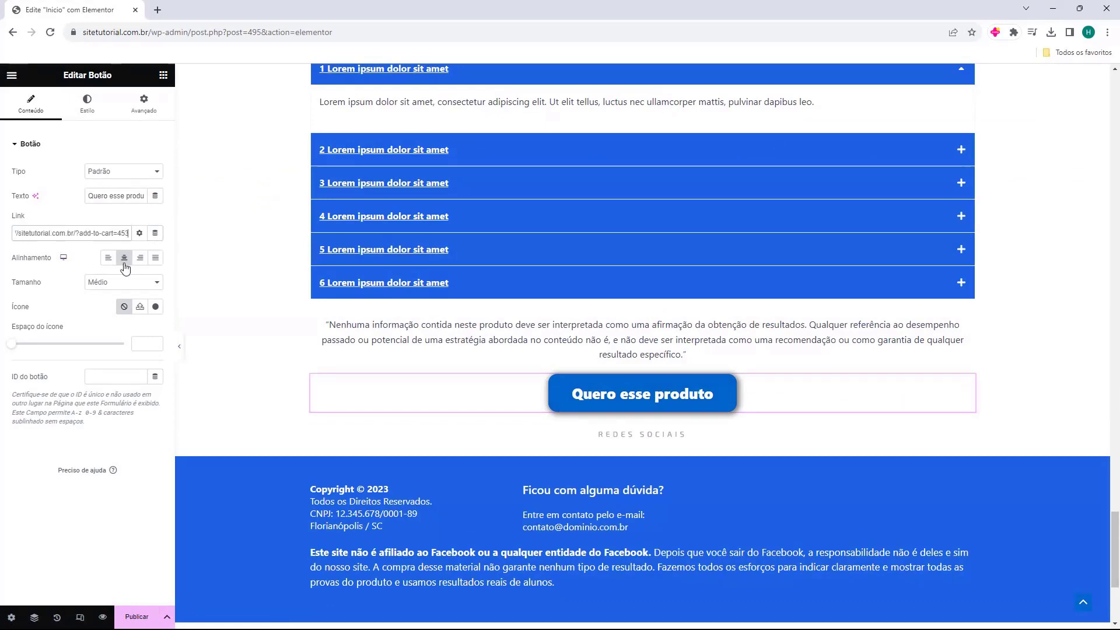
Inspect the footer copyright, contact e-mail and disclaimer texts, then scroll back up the page
{"action": "scroll", "coordinate": [346, 415], "scroll_direction": "down", "scroll_amount": 2}
{"action": "left_click", "coordinate": [346, 415]}
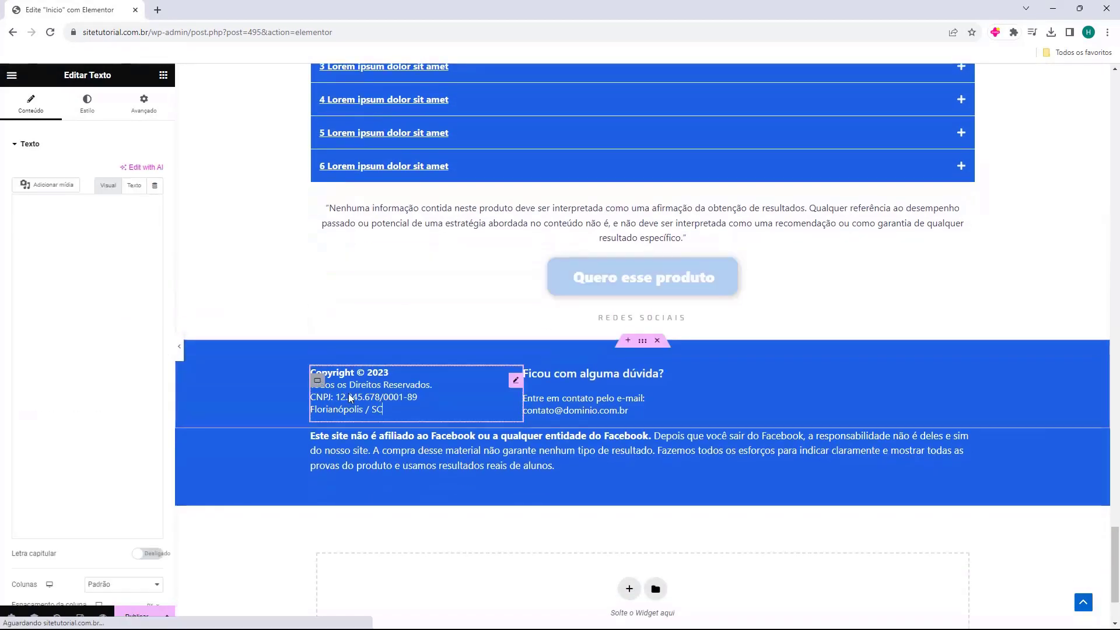
{"action": "left_click", "coordinate": [583, 405]}
{"action": "left_click", "coordinate": [525, 458]}
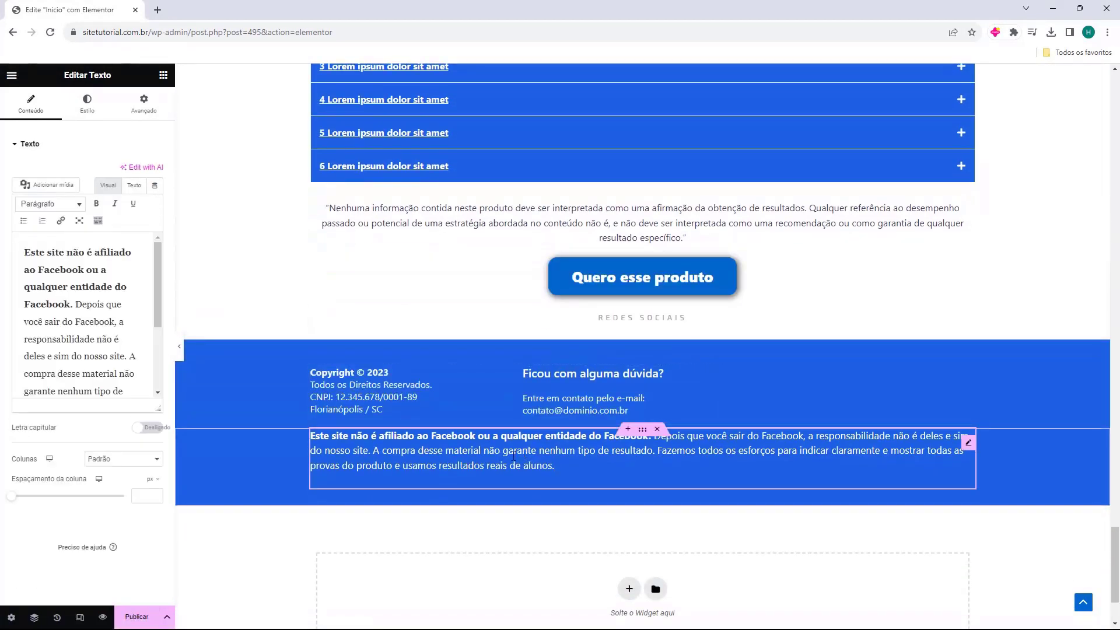
{"action": "left_click", "coordinate": [384, 408]}
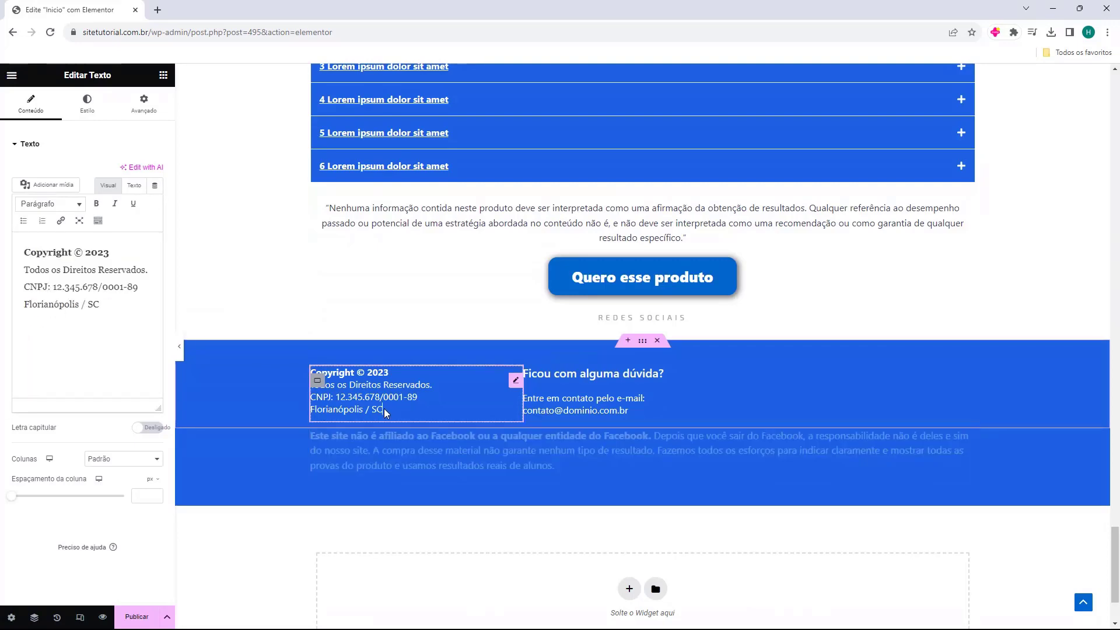
{"action": "left_click", "coordinate": [587, 418]}
{"action": "left_click", "coordinate": [563, 378]}
{"action": "scroll", "coordinate": [494, 360], "scroll_direction": "up", "scroll_amount": 2}
{"action": "left_click", "coordinate": [470, 346]}
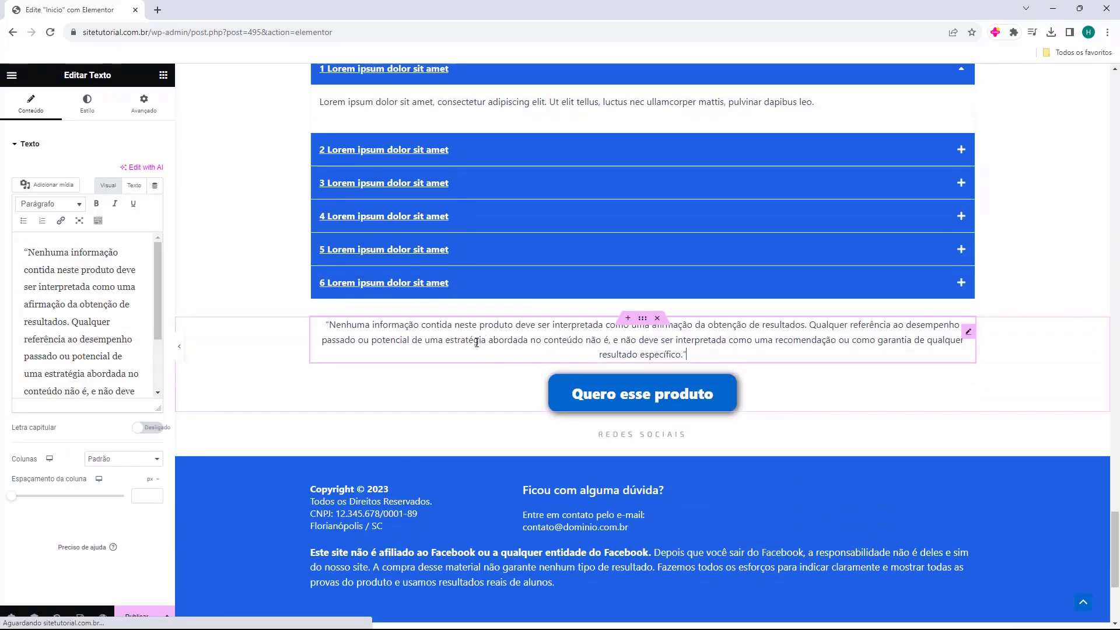
{"action": "scroll", "coordinate": [471, 346], "scroll_direction": "up", "scroll_amount": 2}
{"action": "scroll", "coordinate": [443, 341], "scroll_direction": "up", "scroll_amount": 6}
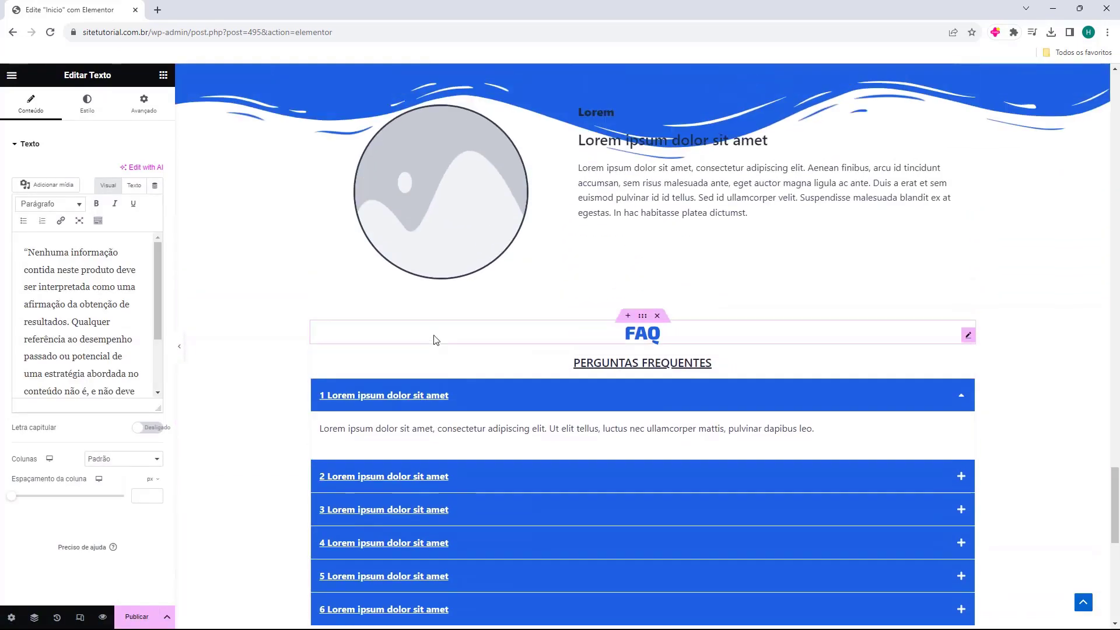
{"action": "scroll", "coordinate": [433, 334], "scroll_direction": "up", "scroll_amount": 8}
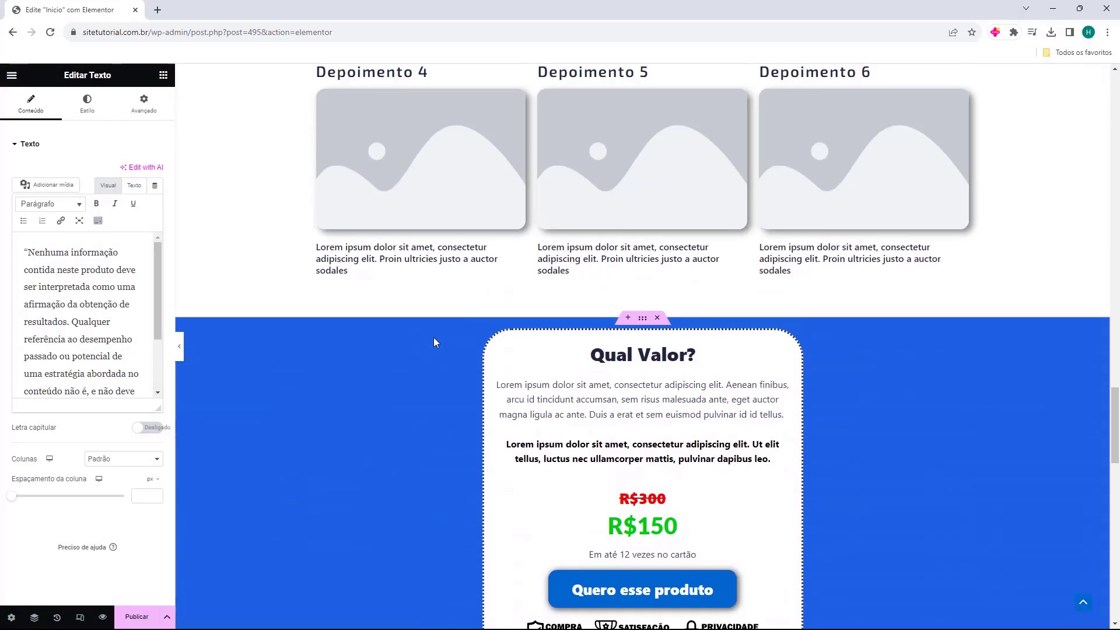
{"action": "scroll", "coordinate": [436, 343], "scroll_direction": "up", "scroll_amount": 10}
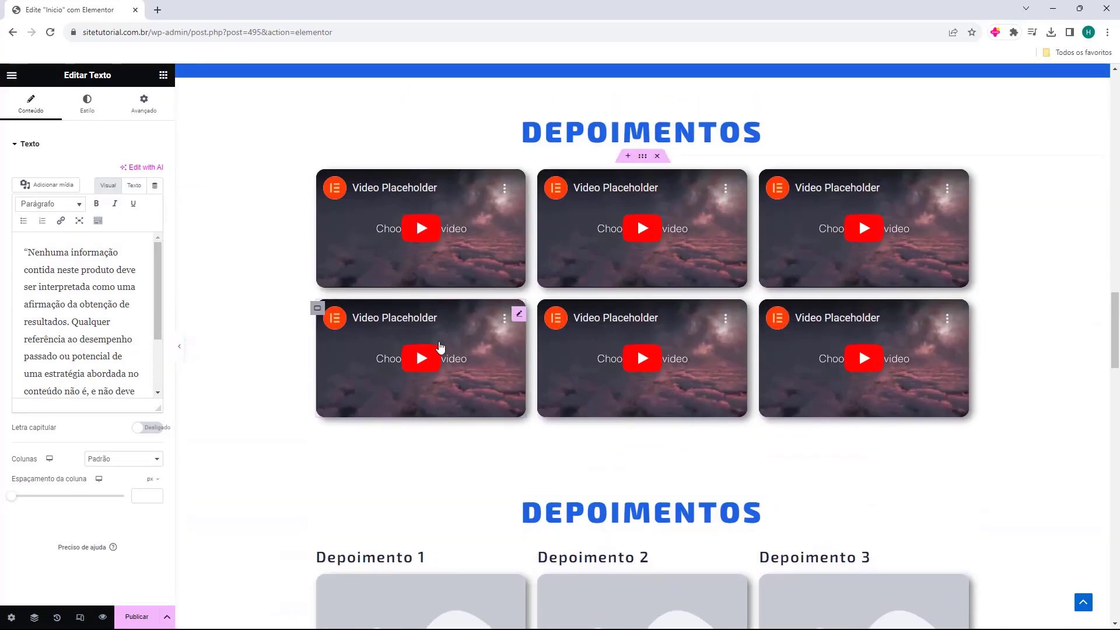
{"action": "scroll", "coordinate": [440, 349], "scroll_direction": "up", "scroll_amount": 6}
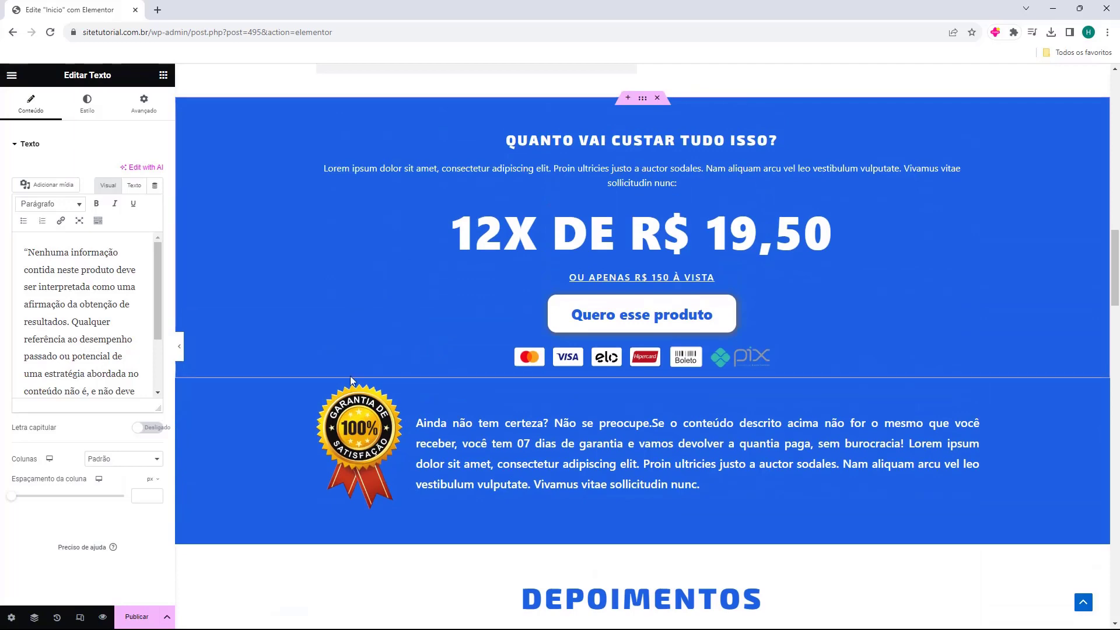
{"action": "scroll", "coordinate": [312, 432], "scroll_direction": "up", "scroll_amount": 20}
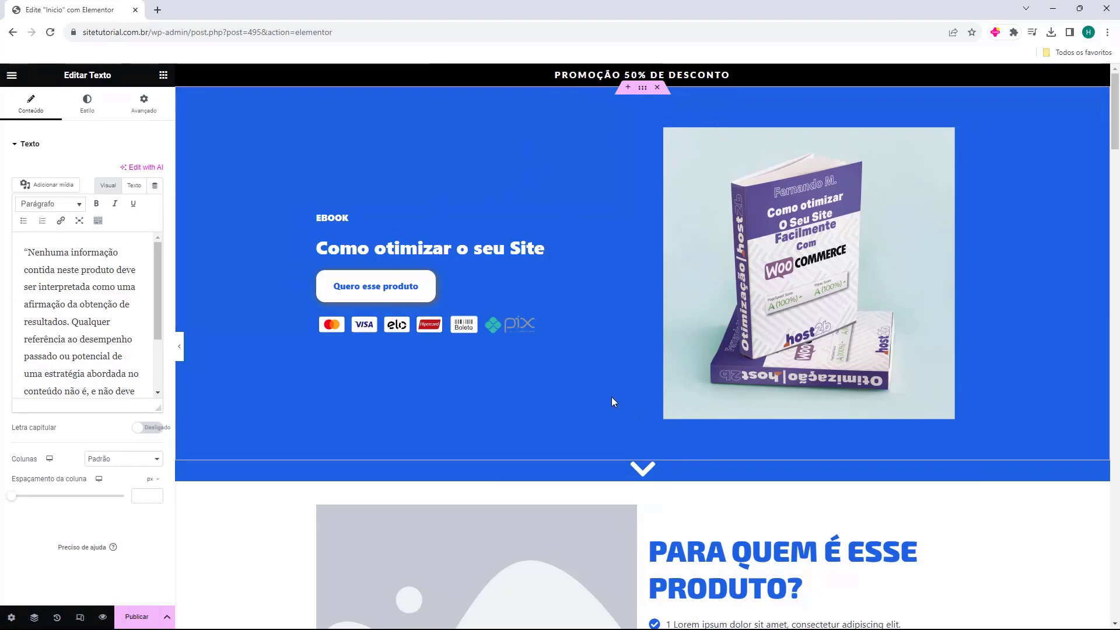
Publish the Inicio page and view it live in a new tab
{"action": "left_click", "coordinate": [135, 618]}
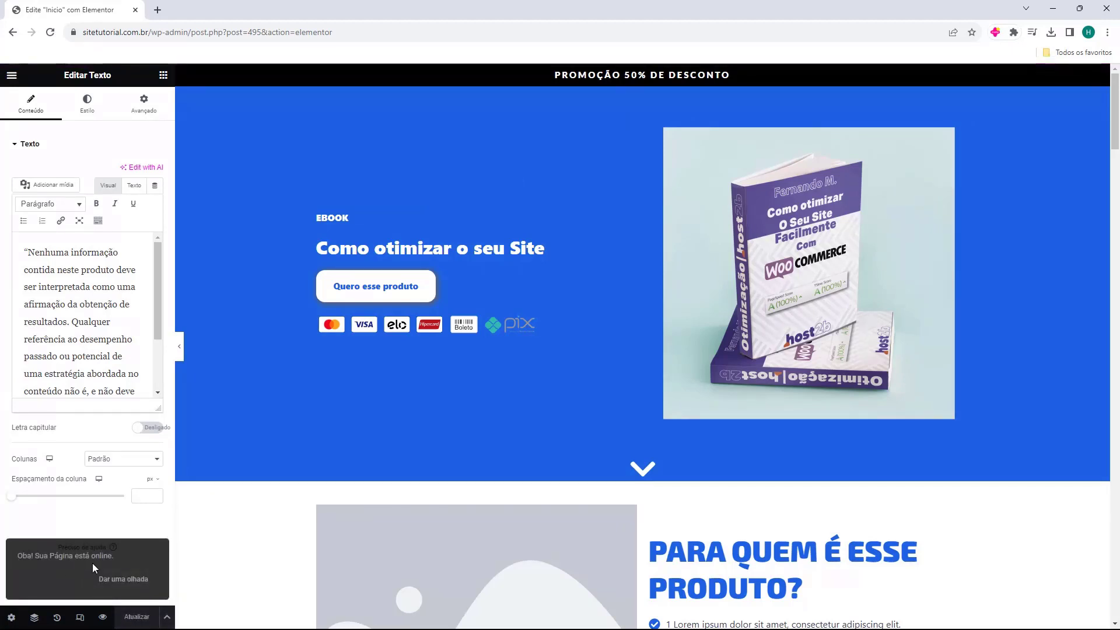
{"action": "left_click", "coordinate": [120, 580]}
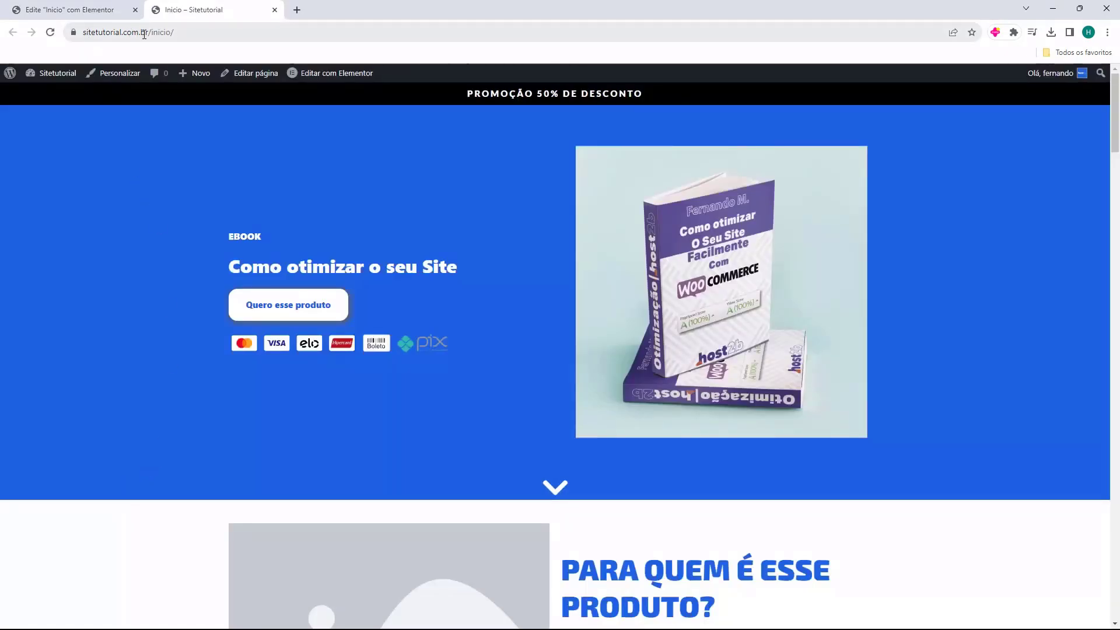
{"action": "scroll", "coordinate": [472, 239], "scroll_direction": "down", "scroll_amount": 20}
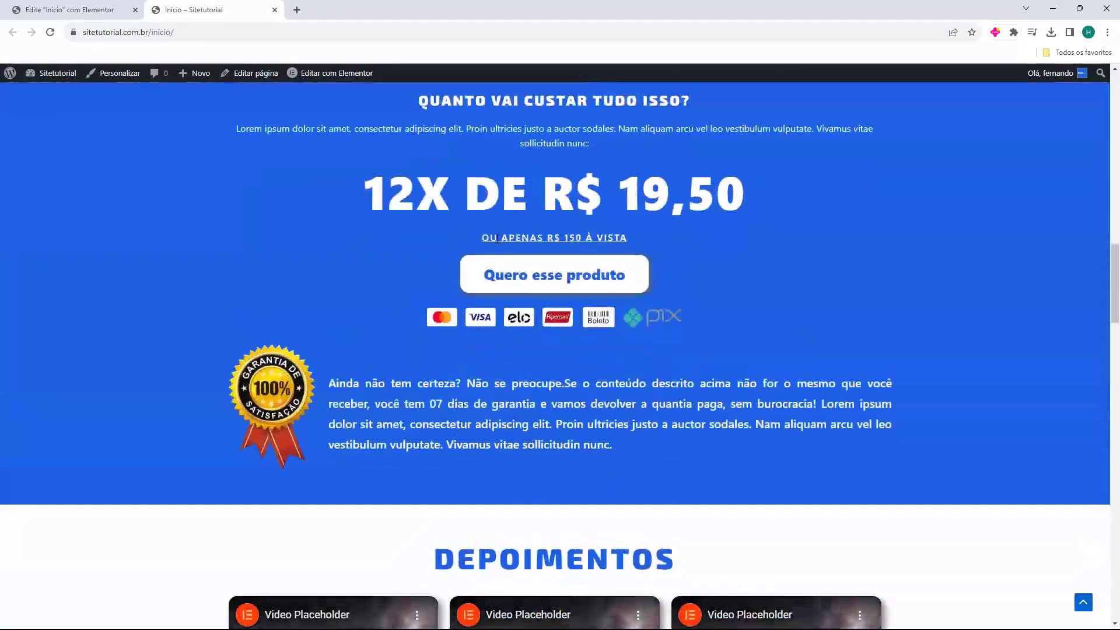
{"action": "scroll", "coordinate": [499, 245], "scroll_direction": "down", "scroll_amount": 8}
{"action": "scroll", "coordinate": [514, 291], "scroll_direction": "up", "scroll_amount": 15}
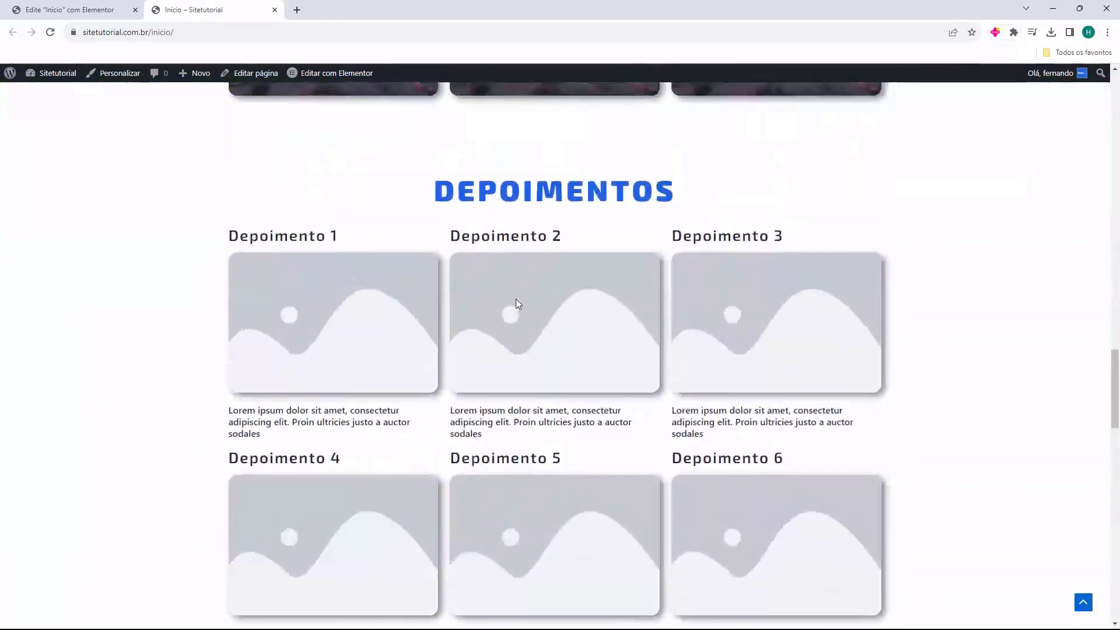
{"action": "scroll", "coordinate": [516, 300], "scroll_direction": "up", "scroll_amount": 10}
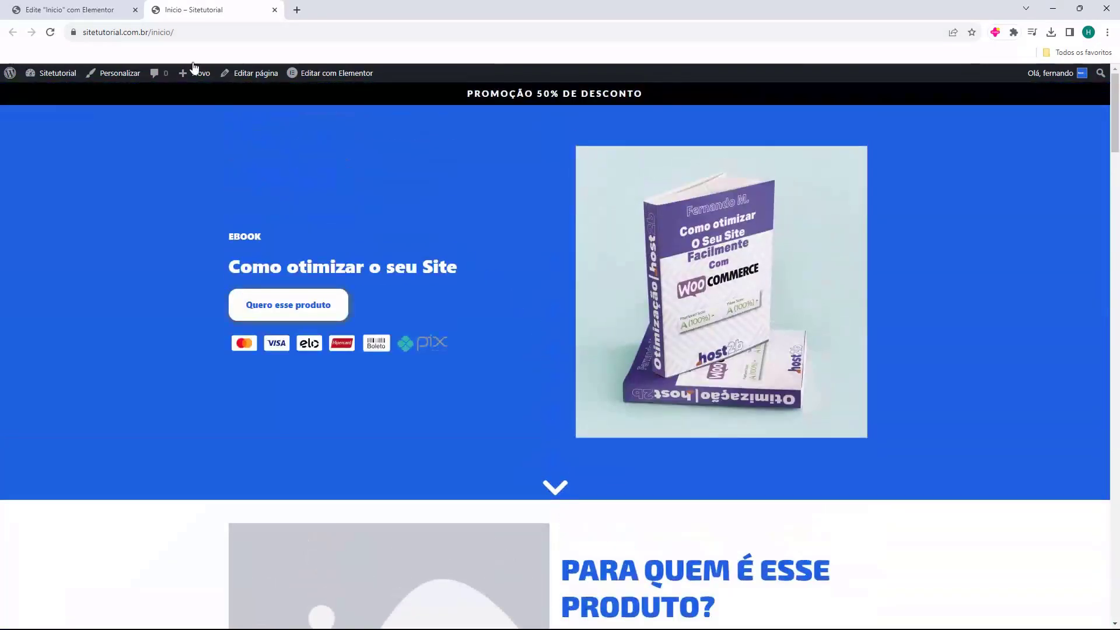
Delete 'inicio/' from the address to load the site root, still a blank homepage
{"action": "double_click", "coordinate": [153, 33]}
{"action": "left_click", "coordinate": [211, 35]}
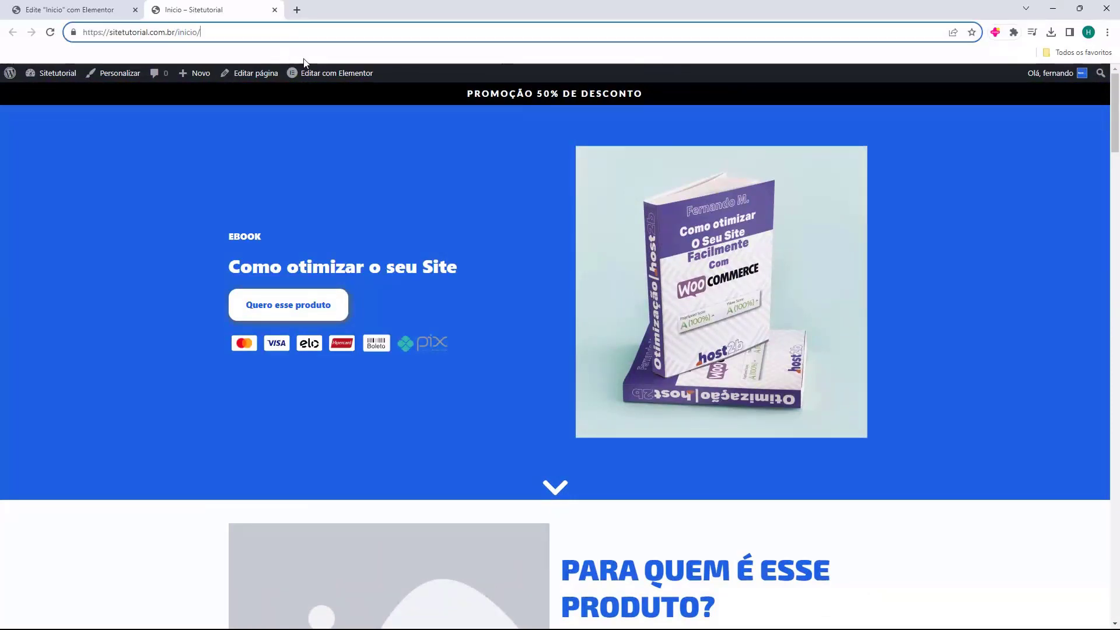
{"action": "left_click_drag", "start_coordinate": [203, 37], "coordinate": [181, 42]}
{"action": "key", "text": "BackSpace"}
{"action": "key", "text": "Return"}
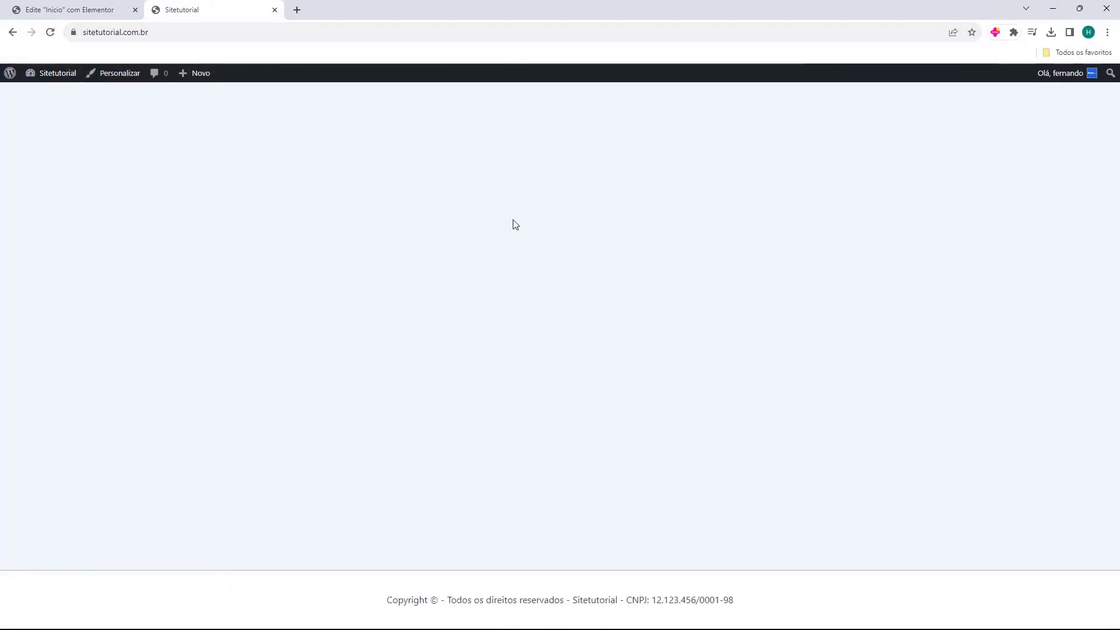
Close the homepage tab and exit Elementor via Sair to the WordPress Dashboard
{"action": "middle_click", "coordinate": [198, 17]}
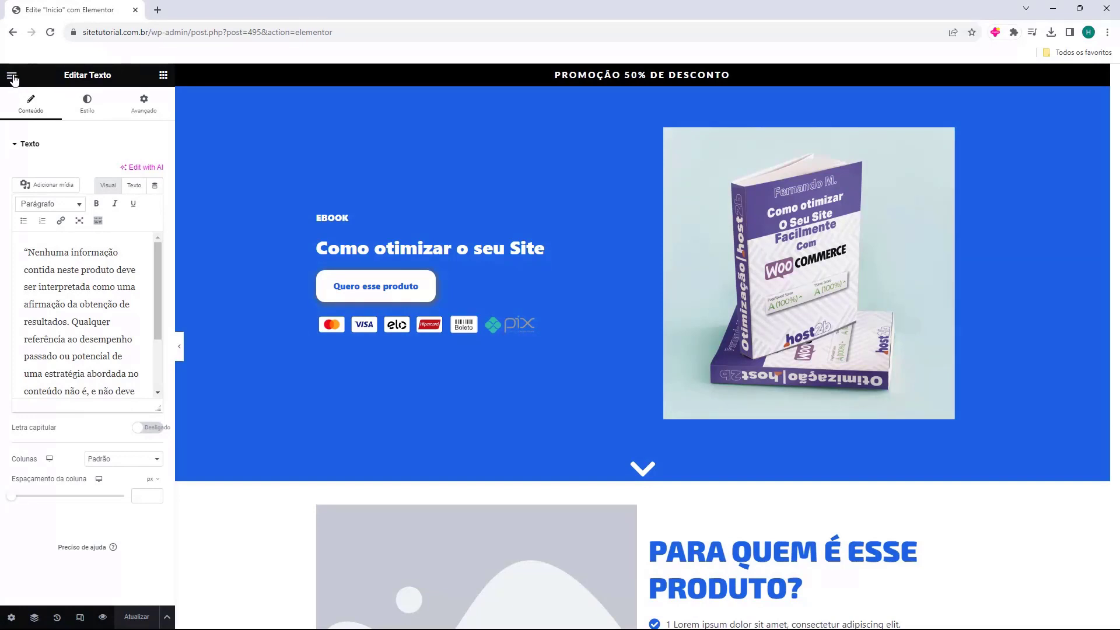
{"action": "left_click", "coordinate": [10, 79]}
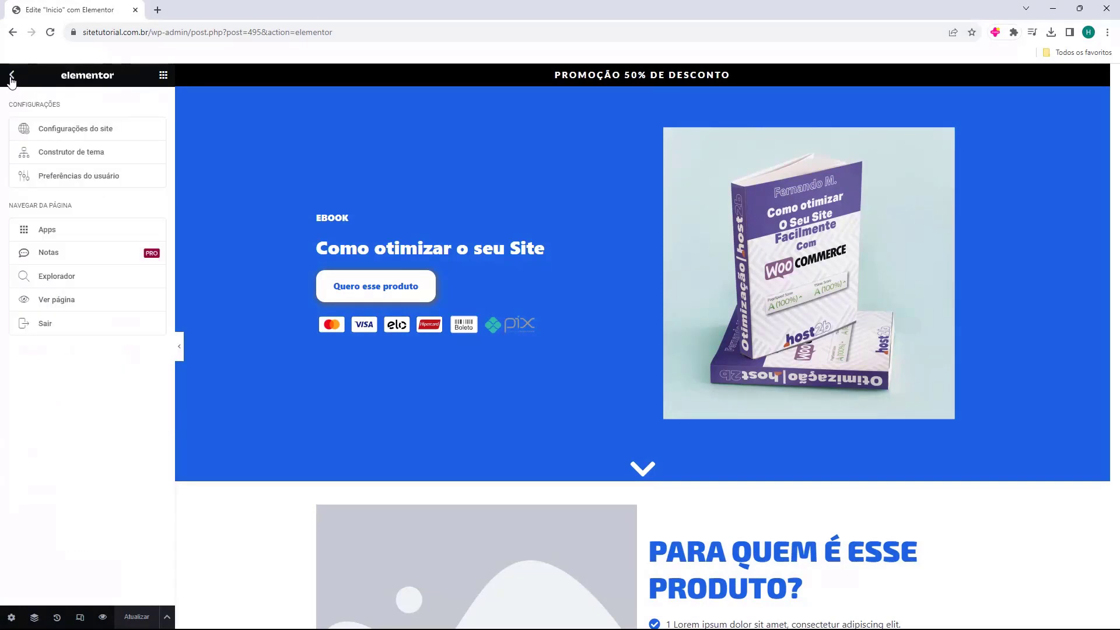
{"action": "left_click", "coordinate": [45, 325]}
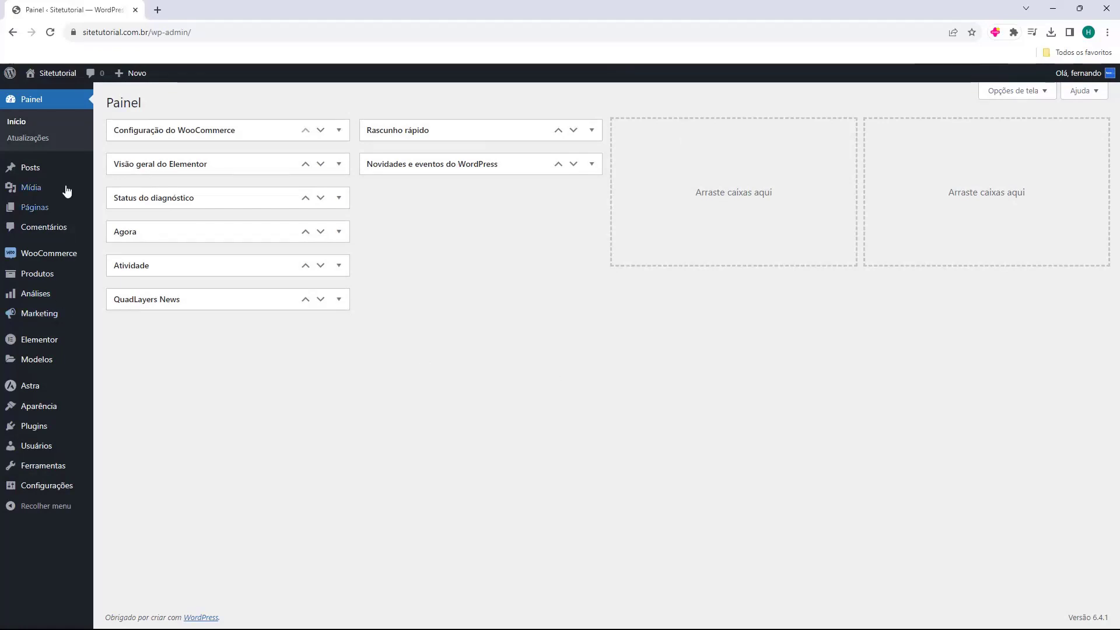
In Configurações > Leitura, choose a static page with Inicio as Página inicial and save
{"action": "mouse_move", "coordinate": [43, 486]}
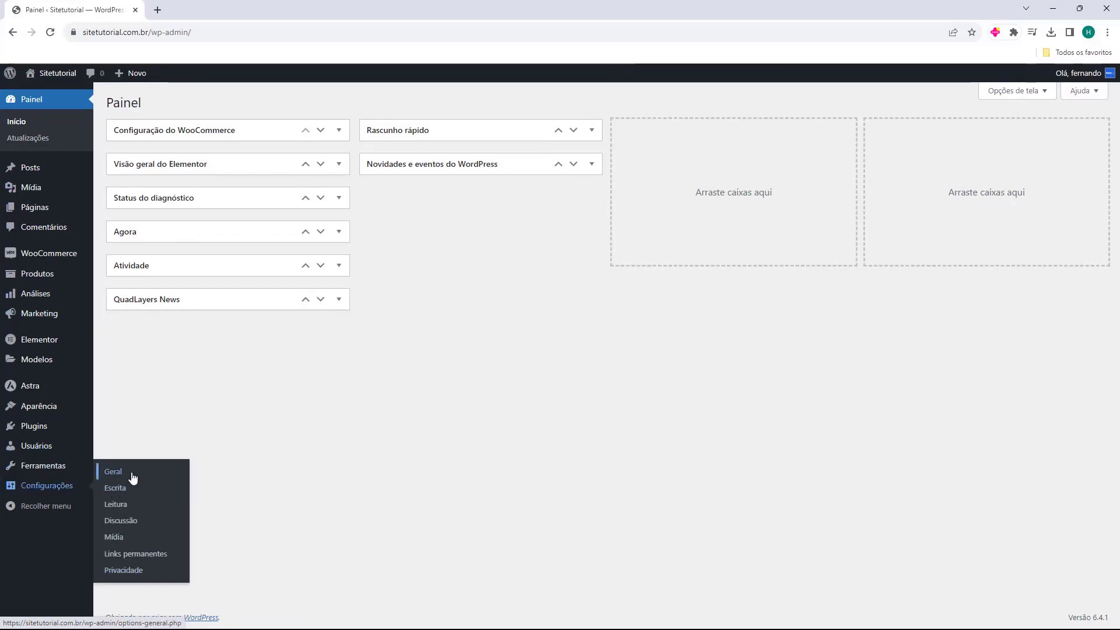
{"action": "left_click", "coordinate": [128, 512]}
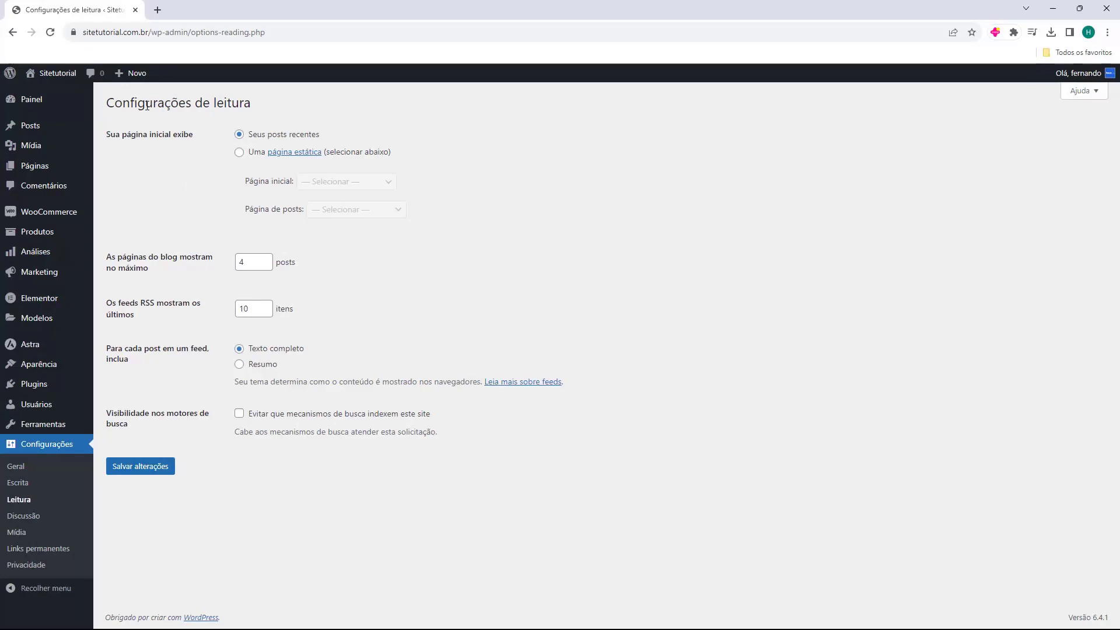
{"action": "left_click_drag", "start_coordinate": [135, 105], "coordinate": [226, 105]}
{"action": "left_click", "coordinate": [174, 159]}
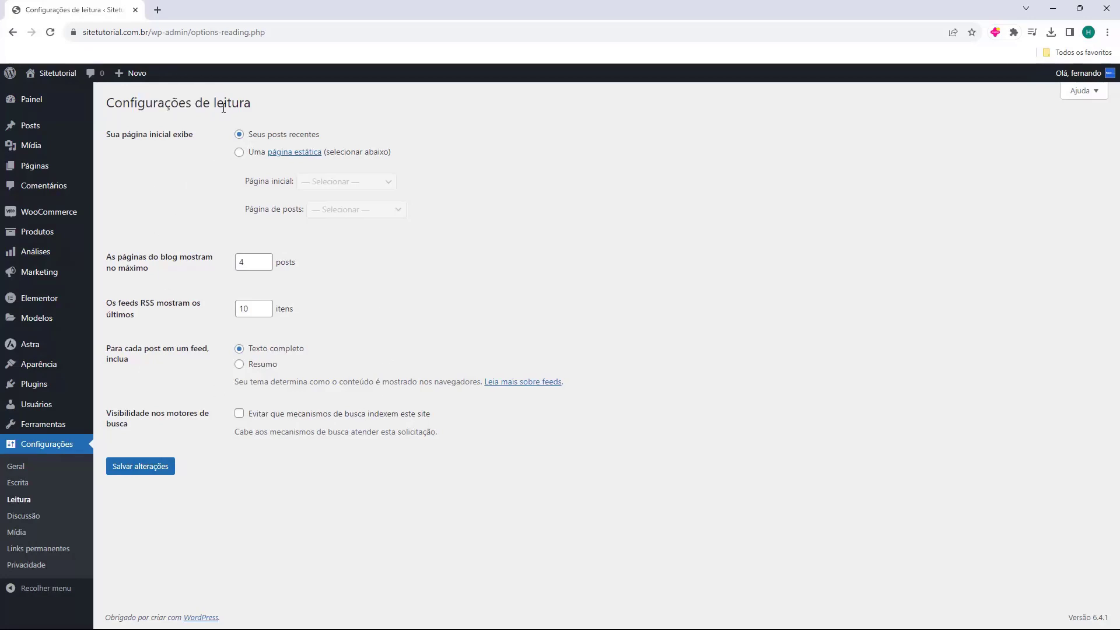
{"action": "left_click_drag", "start_coordinate": [106, 143], "coordinate": [170, 143]}
{"action": "left_click", "coordinate": [170, 143]}
{"action": "left_click", "coordinate": [241, 154]}
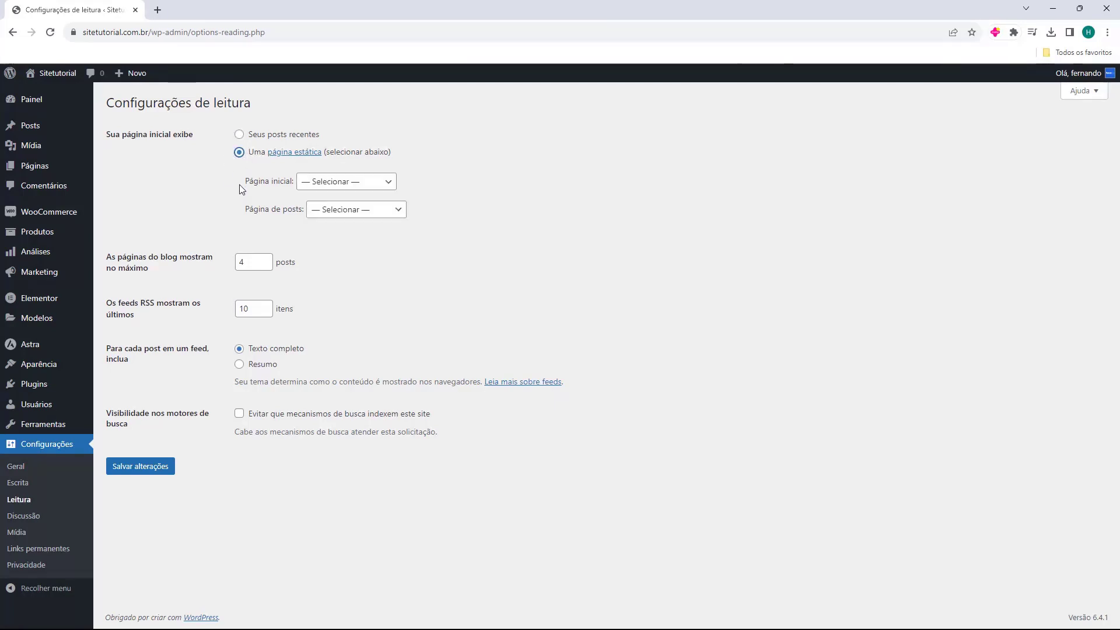
{"action": "left_click", "coordinate": [328, 188]}
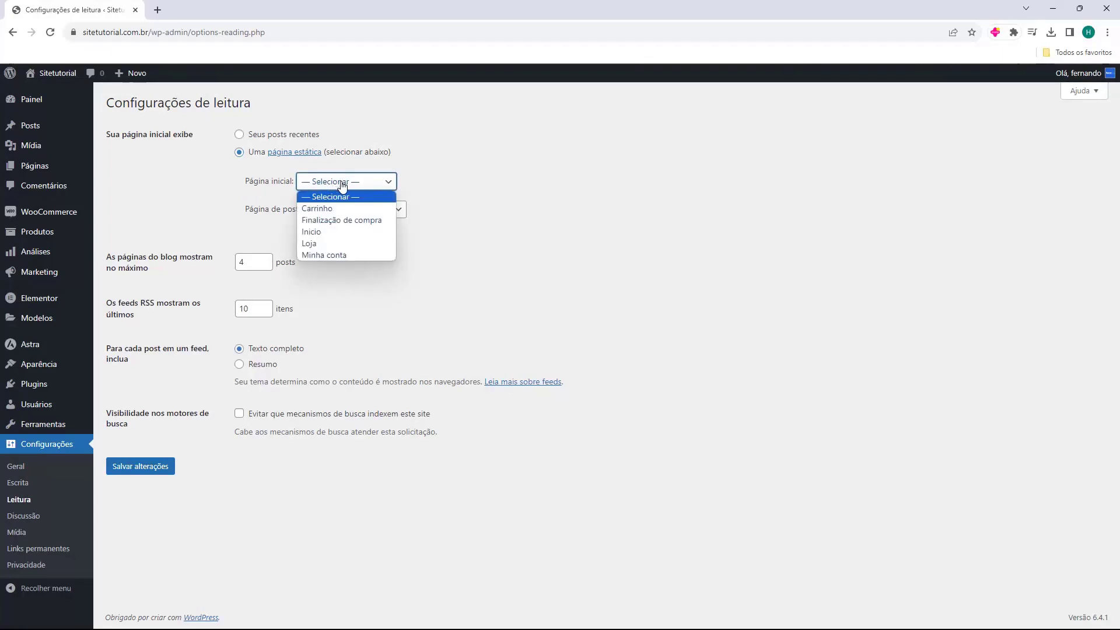
{"action": "left_click", "coordinate": [309, 232]}
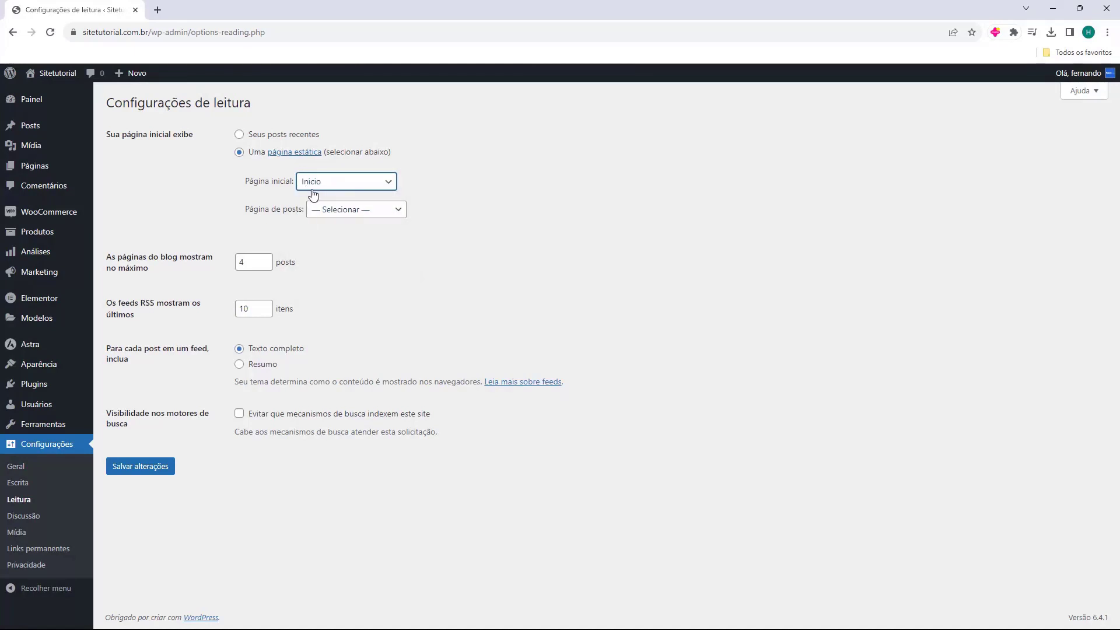
{"action": "left_click", "coordinate": [242, 197]}
{"action": "left_click", "coordinate": [141, 471]}
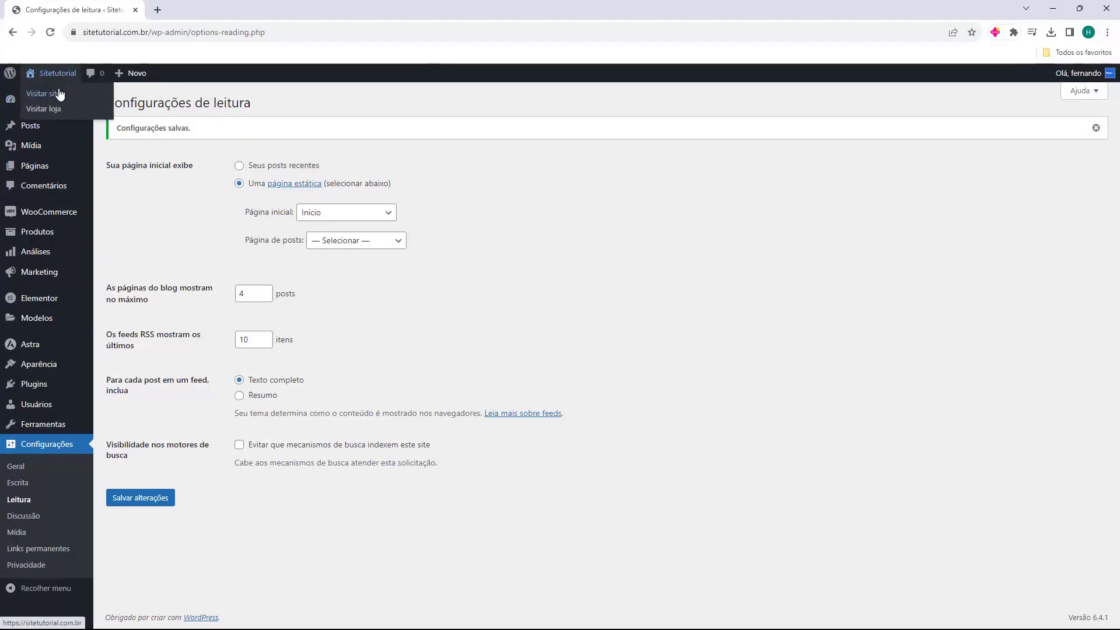
Open the live site from Visitar site in a new tab
{"action": "middle_click", "coordinate": [59, 93]}
{"action": "left_click", "coordinate": [207, 10]}
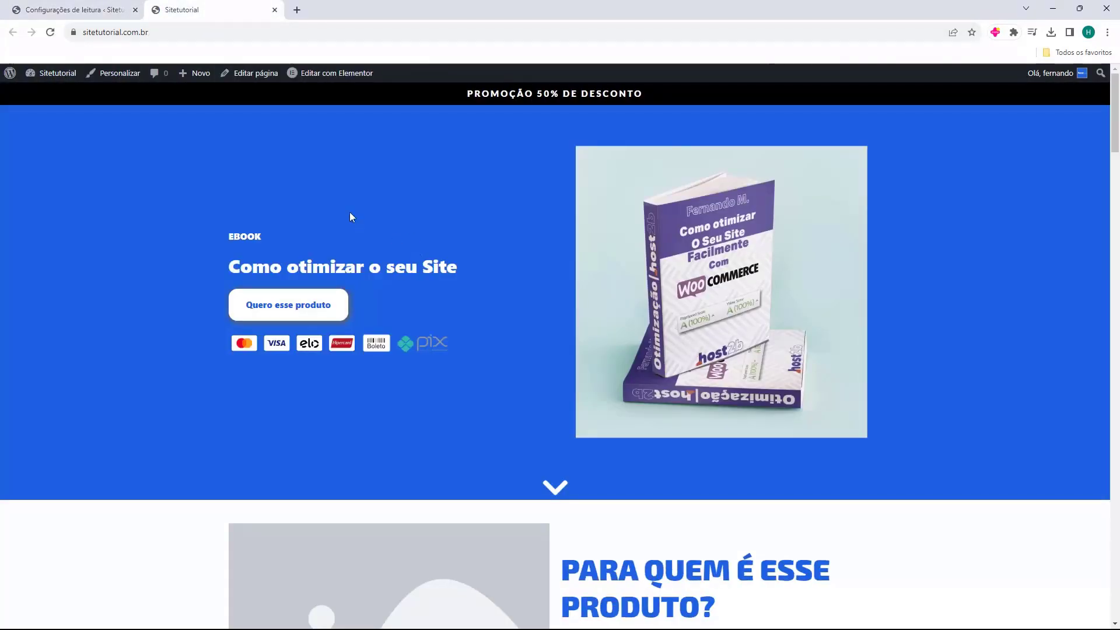
{"action": "left_click", "coordinate": [132, 32]}
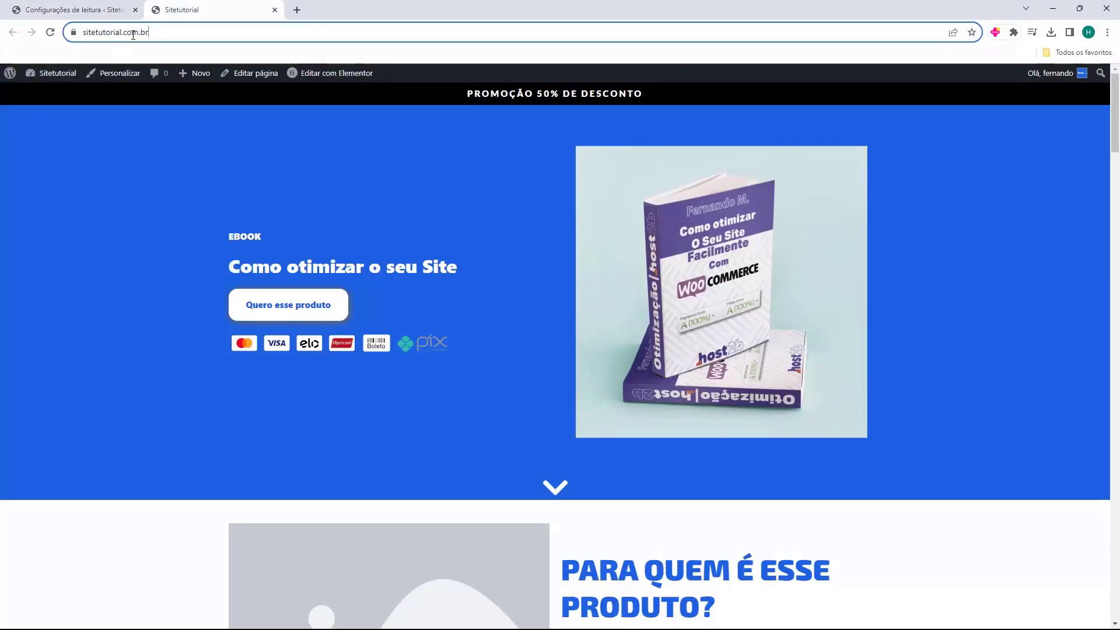
{"action": "left_click", "coordinate": [387, 207]}
Test that the top 'Quero esse produto' button sends the ebook to checkout
{"action": "scroll", "coordinate": [382, 257], "scroll_direction": "down", "scroll_amount": 20}
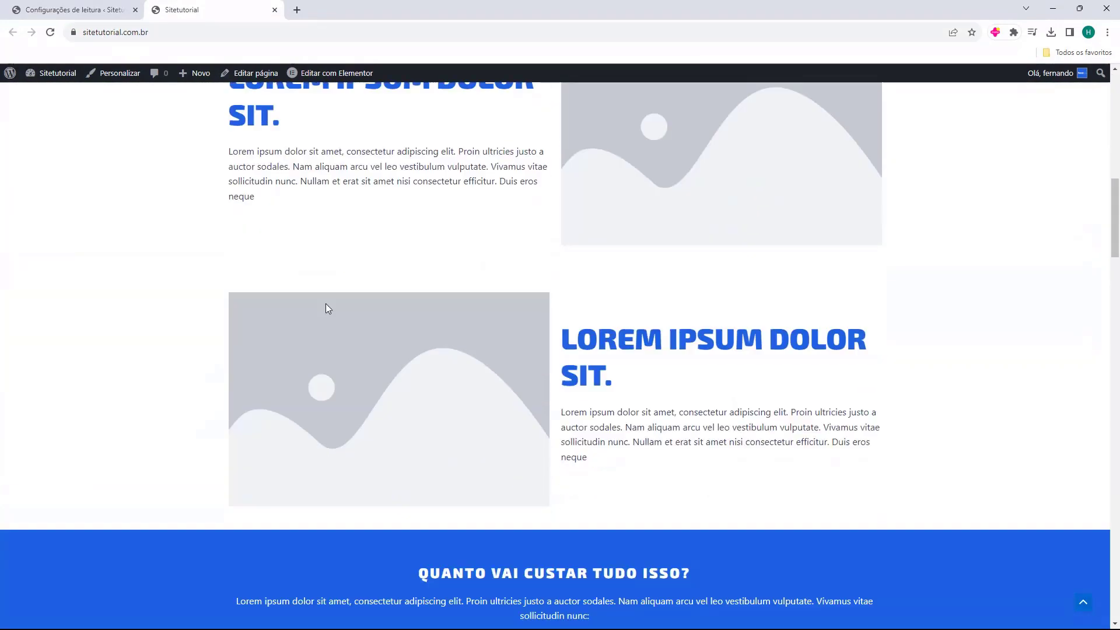
{"action": "scroll", "coordinate": [458, 454], "scroll_direction": "down", "scroll_amount": 5}
{"action": "scroll", "coordinate": [430, 438], "scroll_direction": "up", "scroll_amount": 20}
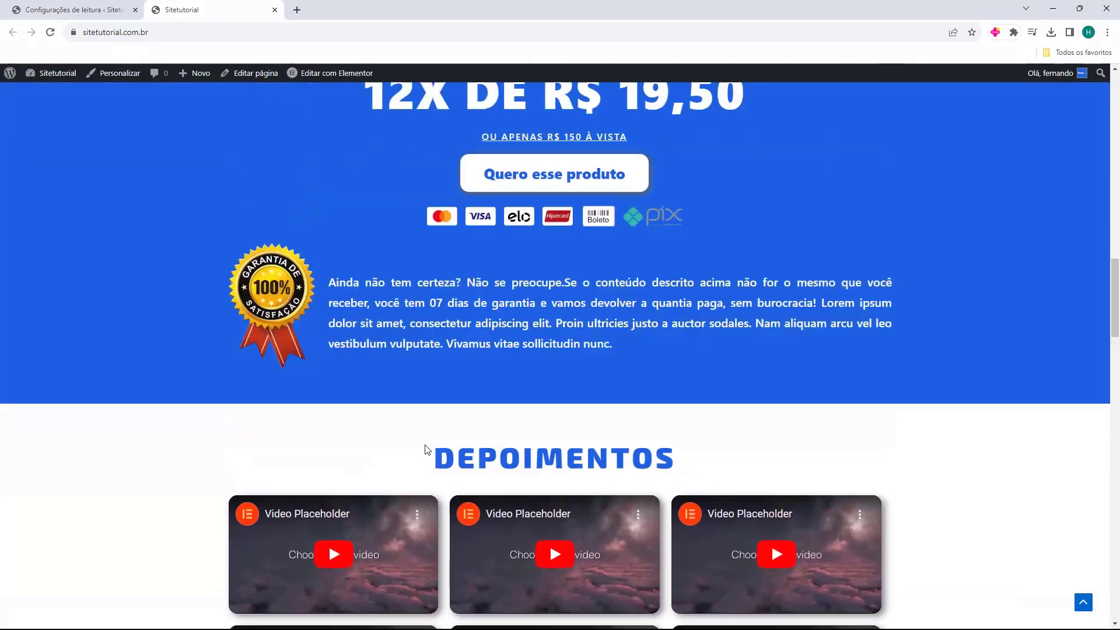
{"action": "scroll", "coordinate": [408, 446], "scroll_direction": "up", "scroll_amount": 6}
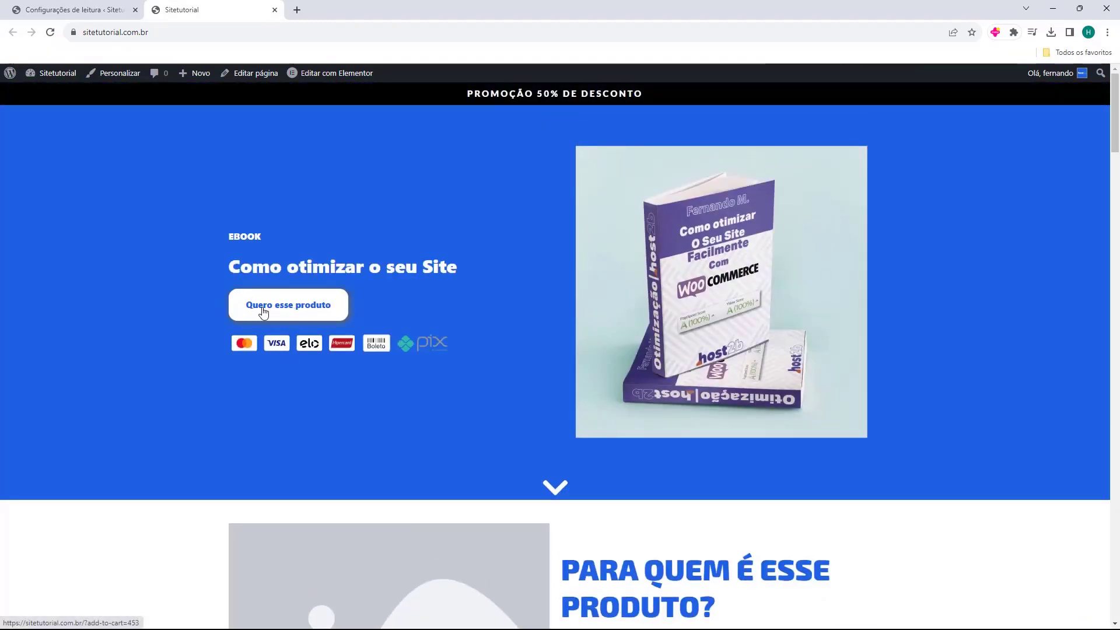
{"action": "left_click", "coordinate": [293, 313]}
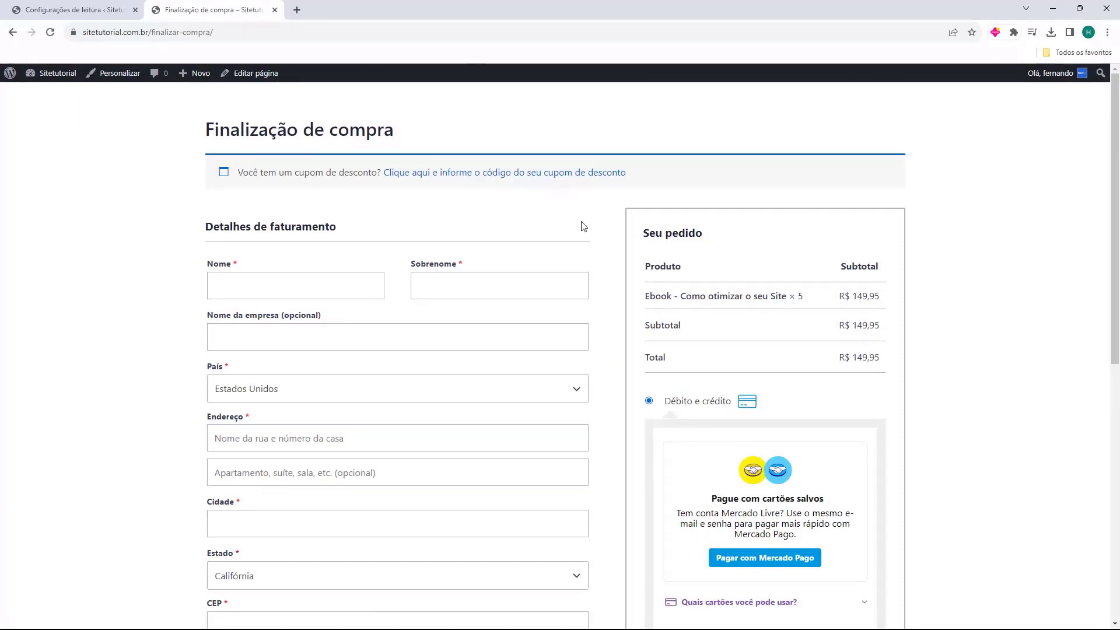
{"action": "scroll", "coordinate": [586, 229], "scroll_direction": "down", "scroll_amount": 9}
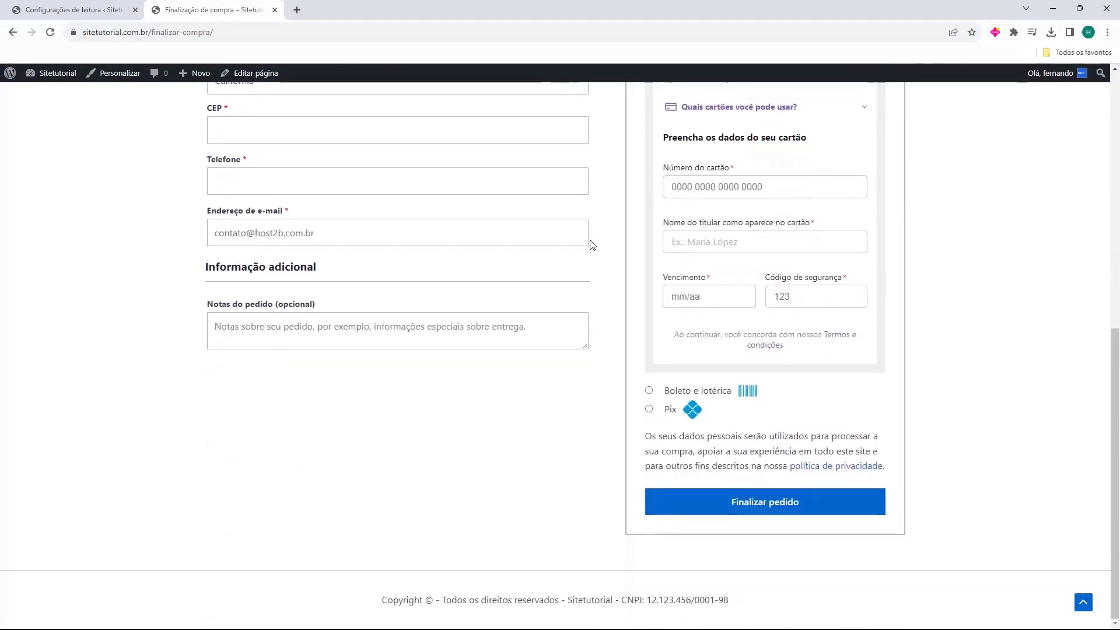
{"action": "scroll", "coordinate": [614, 282], "scroll_direction": "up", "scroll_amount": 10}
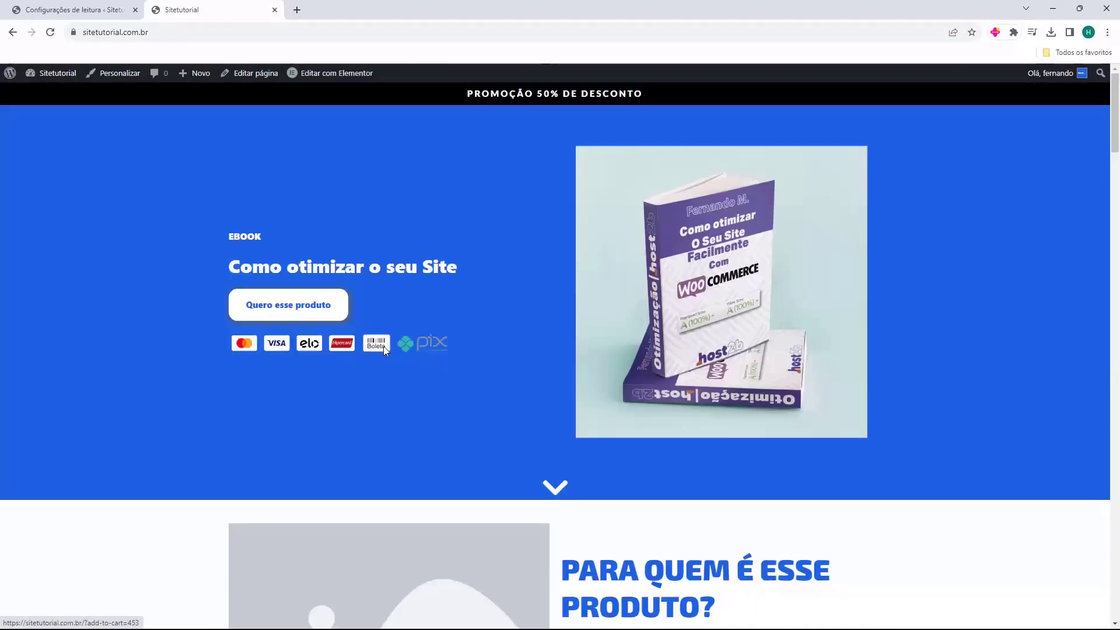
Buy the ebook using the pricing section's 'Quero esse produto' button
{"action": "scroll", "coordinate": [432, 240], "scroll_direction": "down", "scroll_amount": 12}
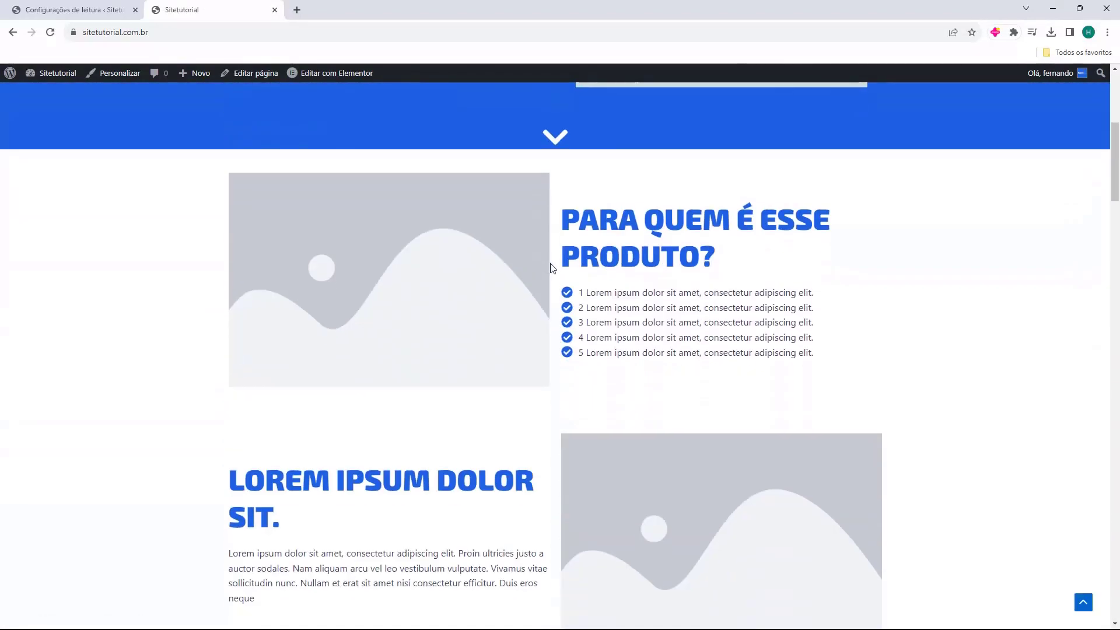
{"action": "scroll", "coordinate": [505, 268], "scroll_direction": "down", "scroll_amount": 12}
{"action": "scroll", "coordinate": [502, 292], "scroll_direction": "up", "scroll_amount": 7}
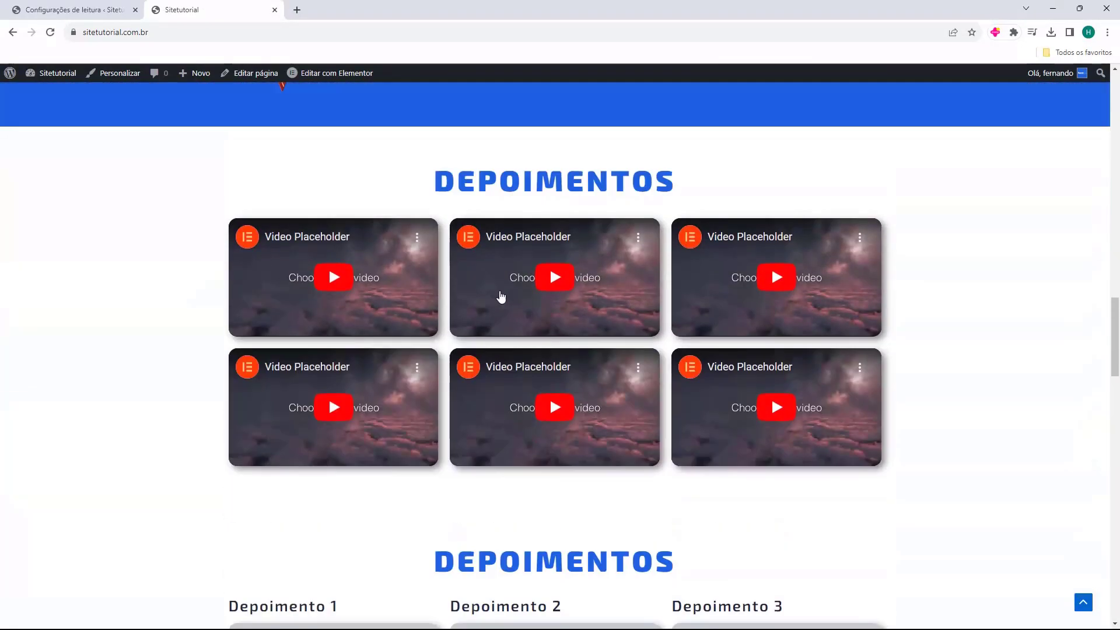
{"action": "scroll", "coordinate": [499, 295], "scroll_direction": "up", "scroll_amount": 2}
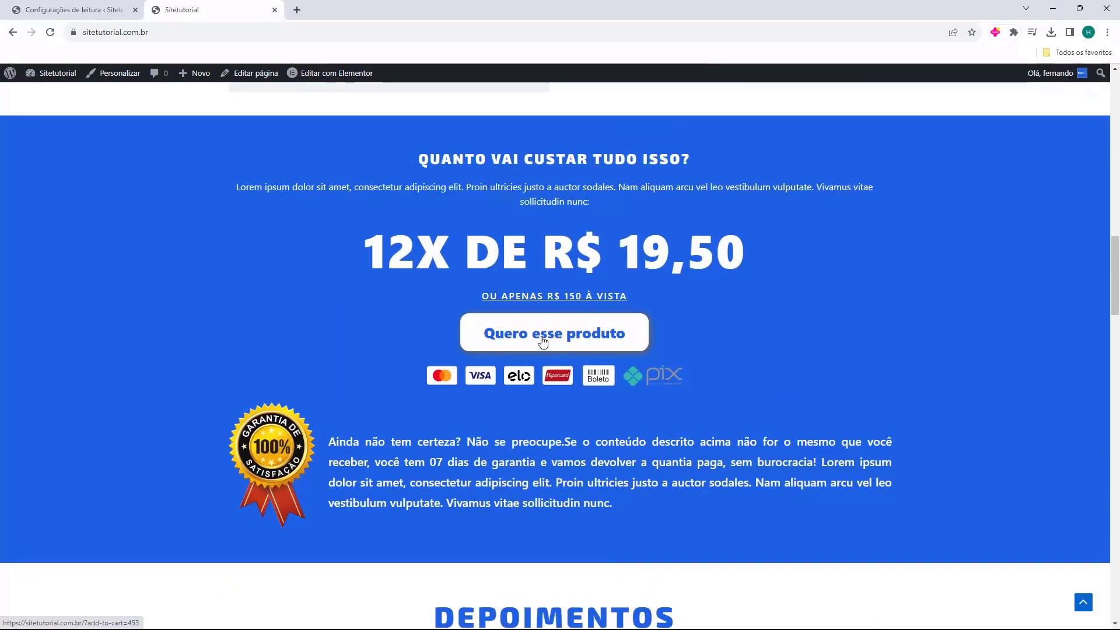
{"action": "left_click", "coordinate": [543, 342]}
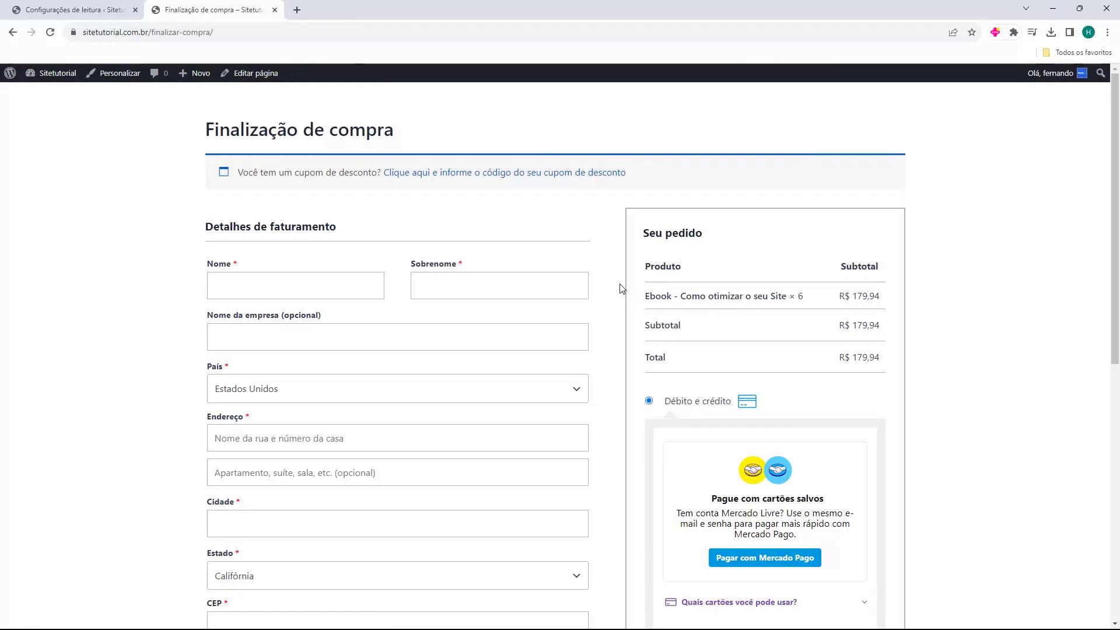
Review the checkout order (ebook × 6, R$ 179,94) and try Finalizar pedido
{"action": "scroll", "coordinate": [607, 257], "scroll_direction": "down", "scroll_amount": 4}
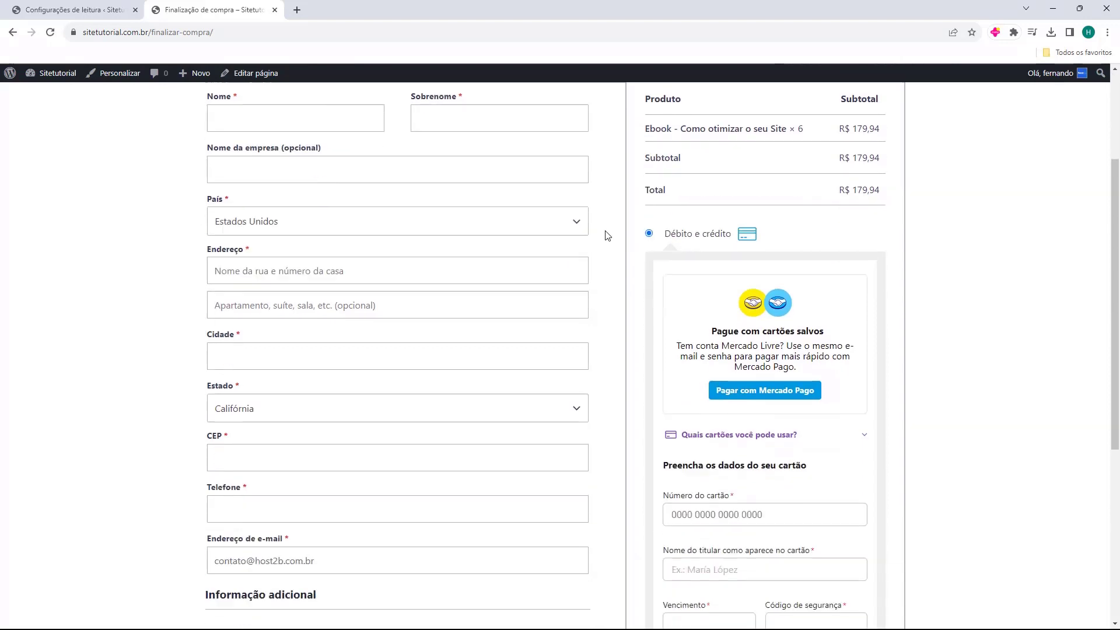
{"action": "scroll", "coordinate": [604, 220], "scroll_direction": "up", "scroll_amount": 3}
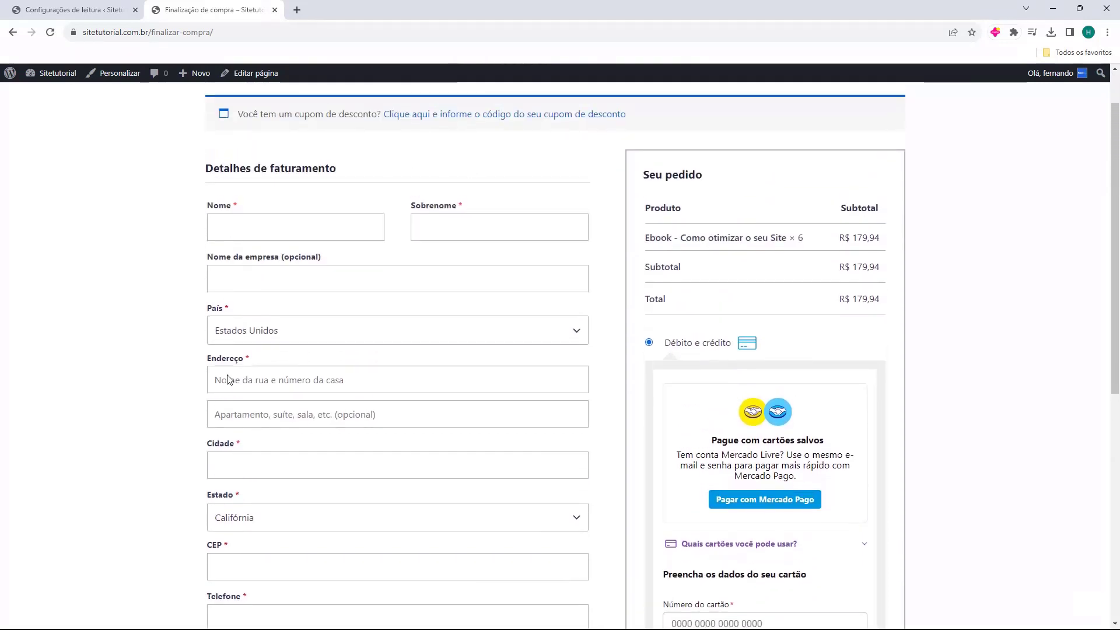
{"action": "scroll", "coordinate": [355, 199], "scroll_direction": "down", "scroll_amount": 1}
{"action": "scroll", "coordinate": [228, 333], "scroll_direction": "down", "scroll_amount": 5}
{"action": "scroll", "coordinate": [230, 368], "scroll_direction": "up", "scroll_amount": 3}
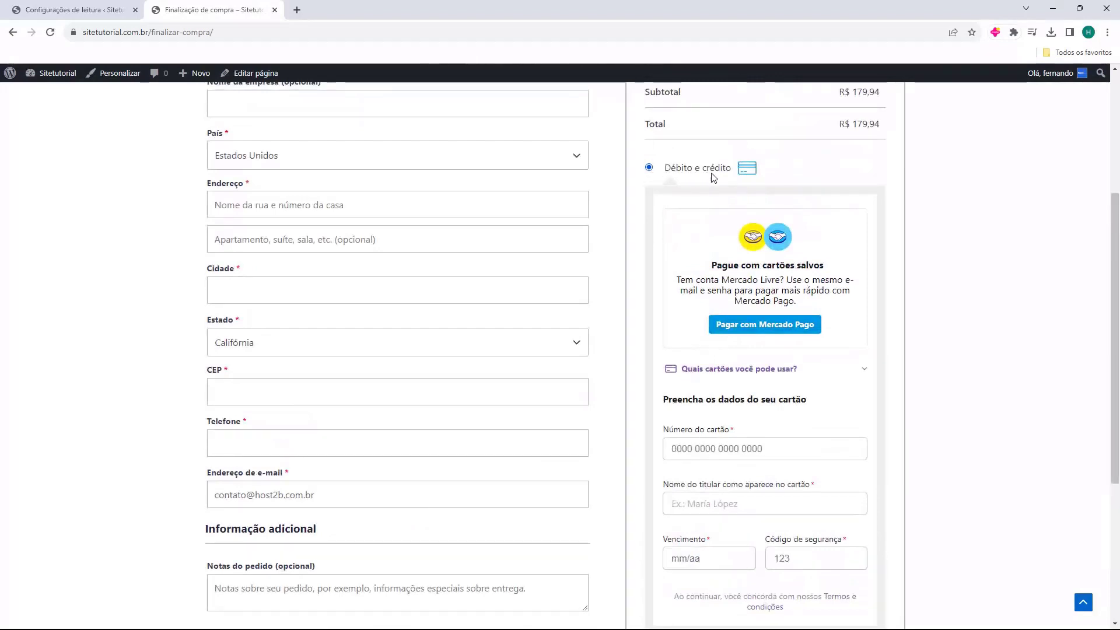
{"action": "scroll", "coordinate": [724, 217], "scroll_direction": "down", "scroll_amount": 4}
{"action": "scroll", "coordinate": [723, 217], "scroll_direction": "down", "scroll_amount": 1}
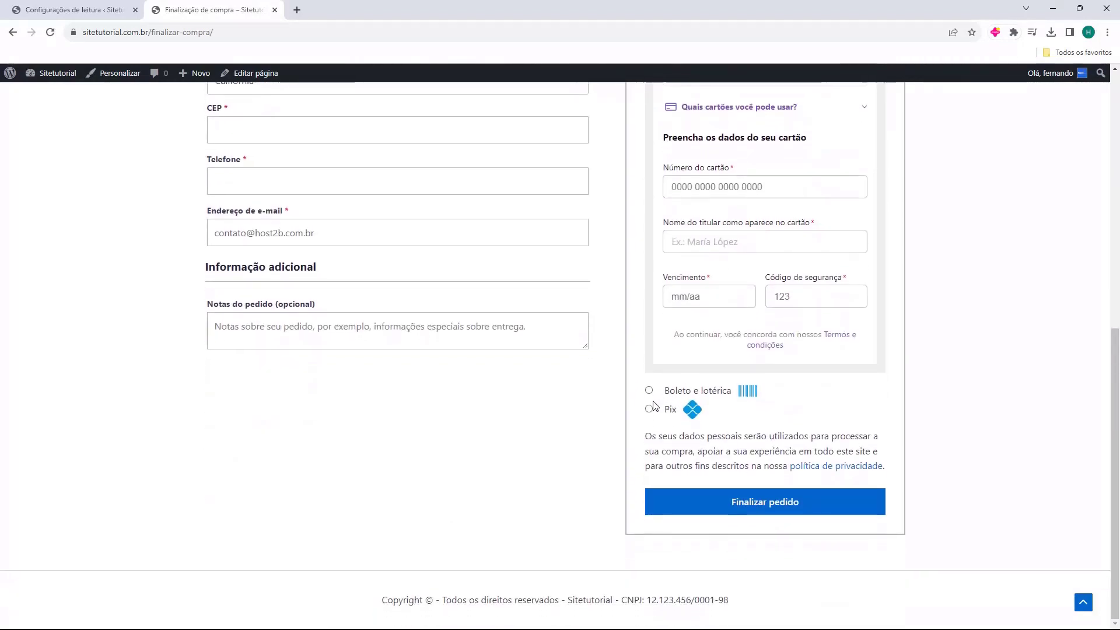
{"action": "left_click", "coordinate": [742, 497]}
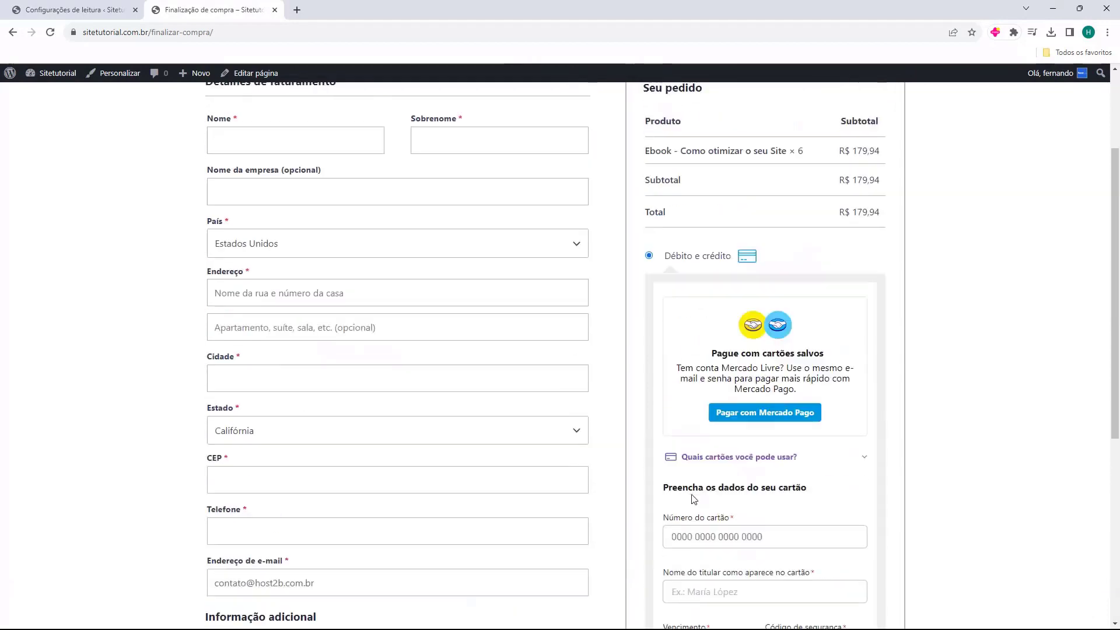